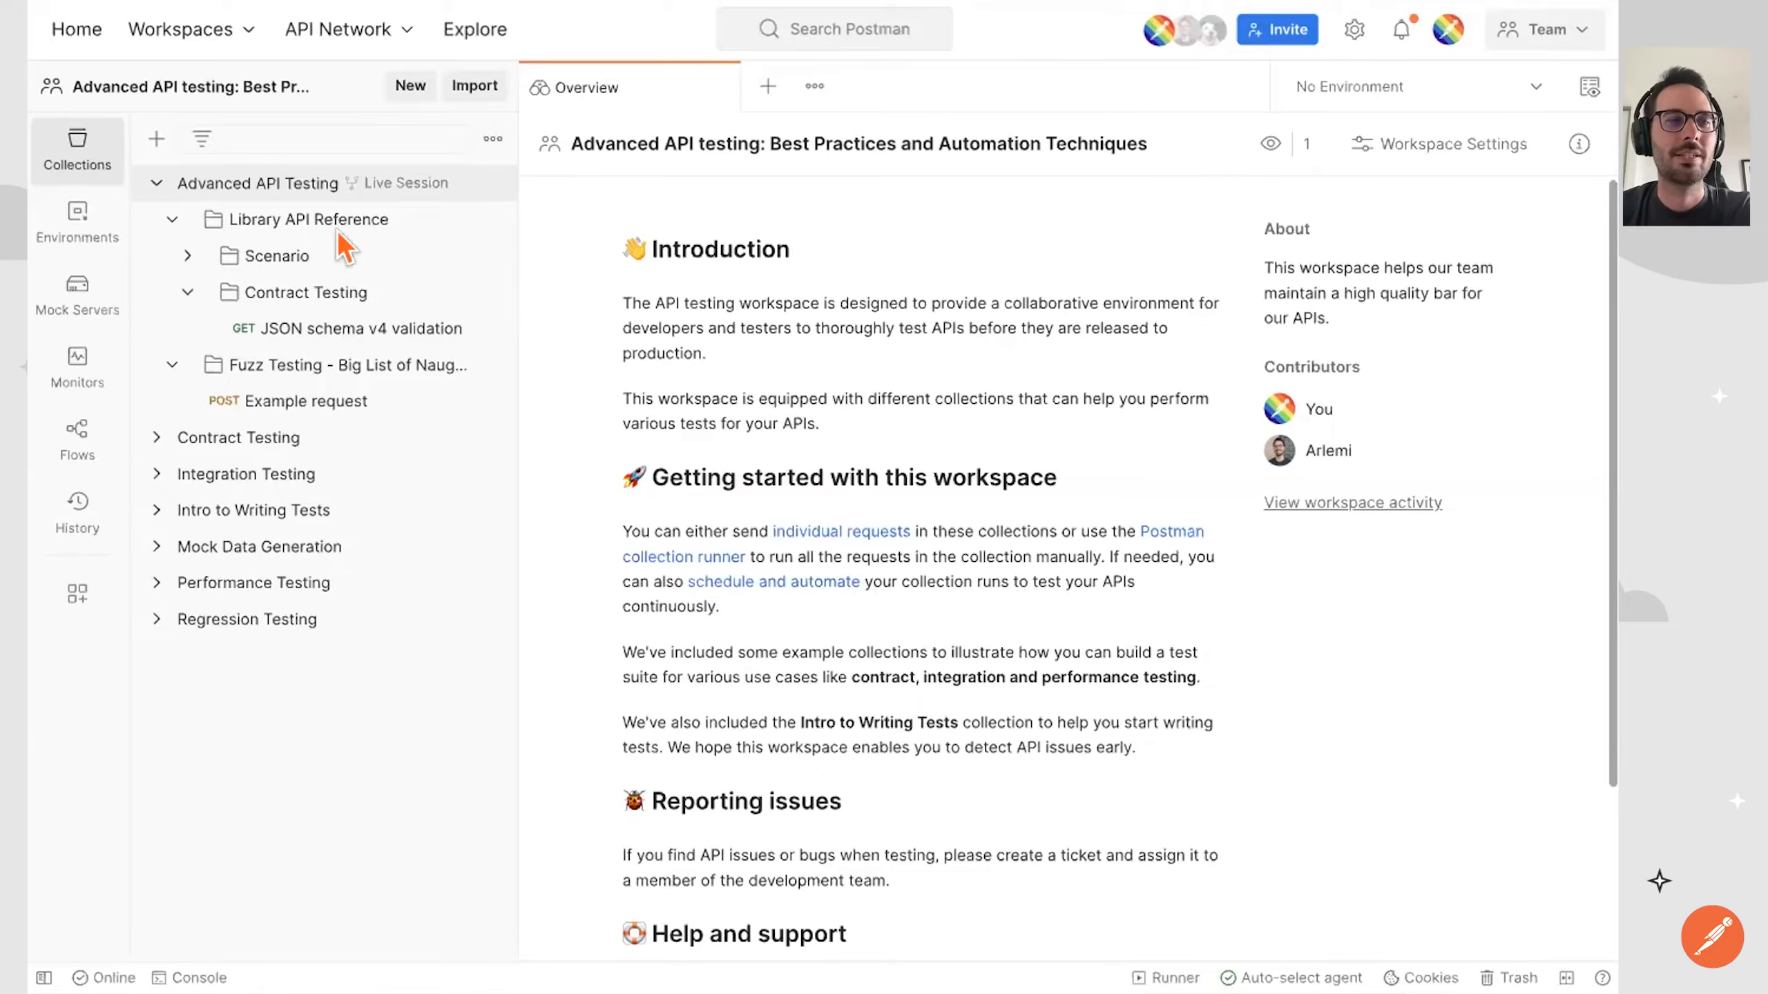
Collapse the Advanced API Testing collection, expand Contract Testing and open its Test Response request.
left_click(153, 183)
left_click(226, 219)
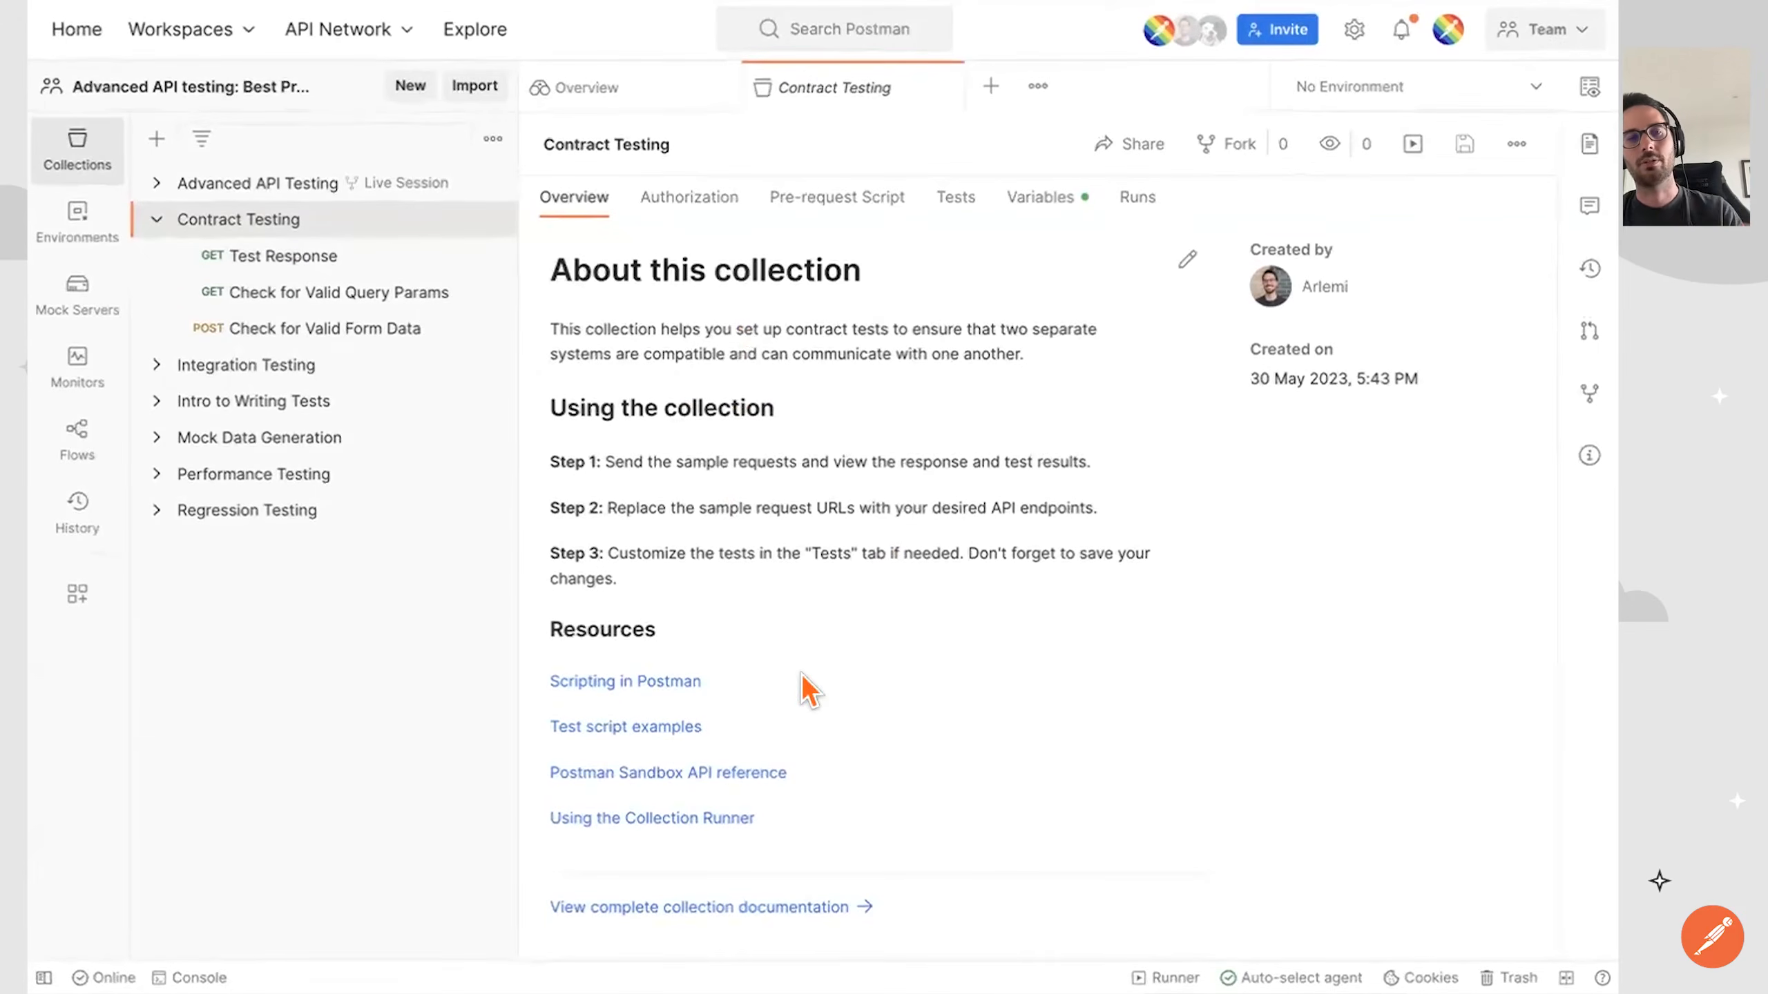
left_click(315, 257)
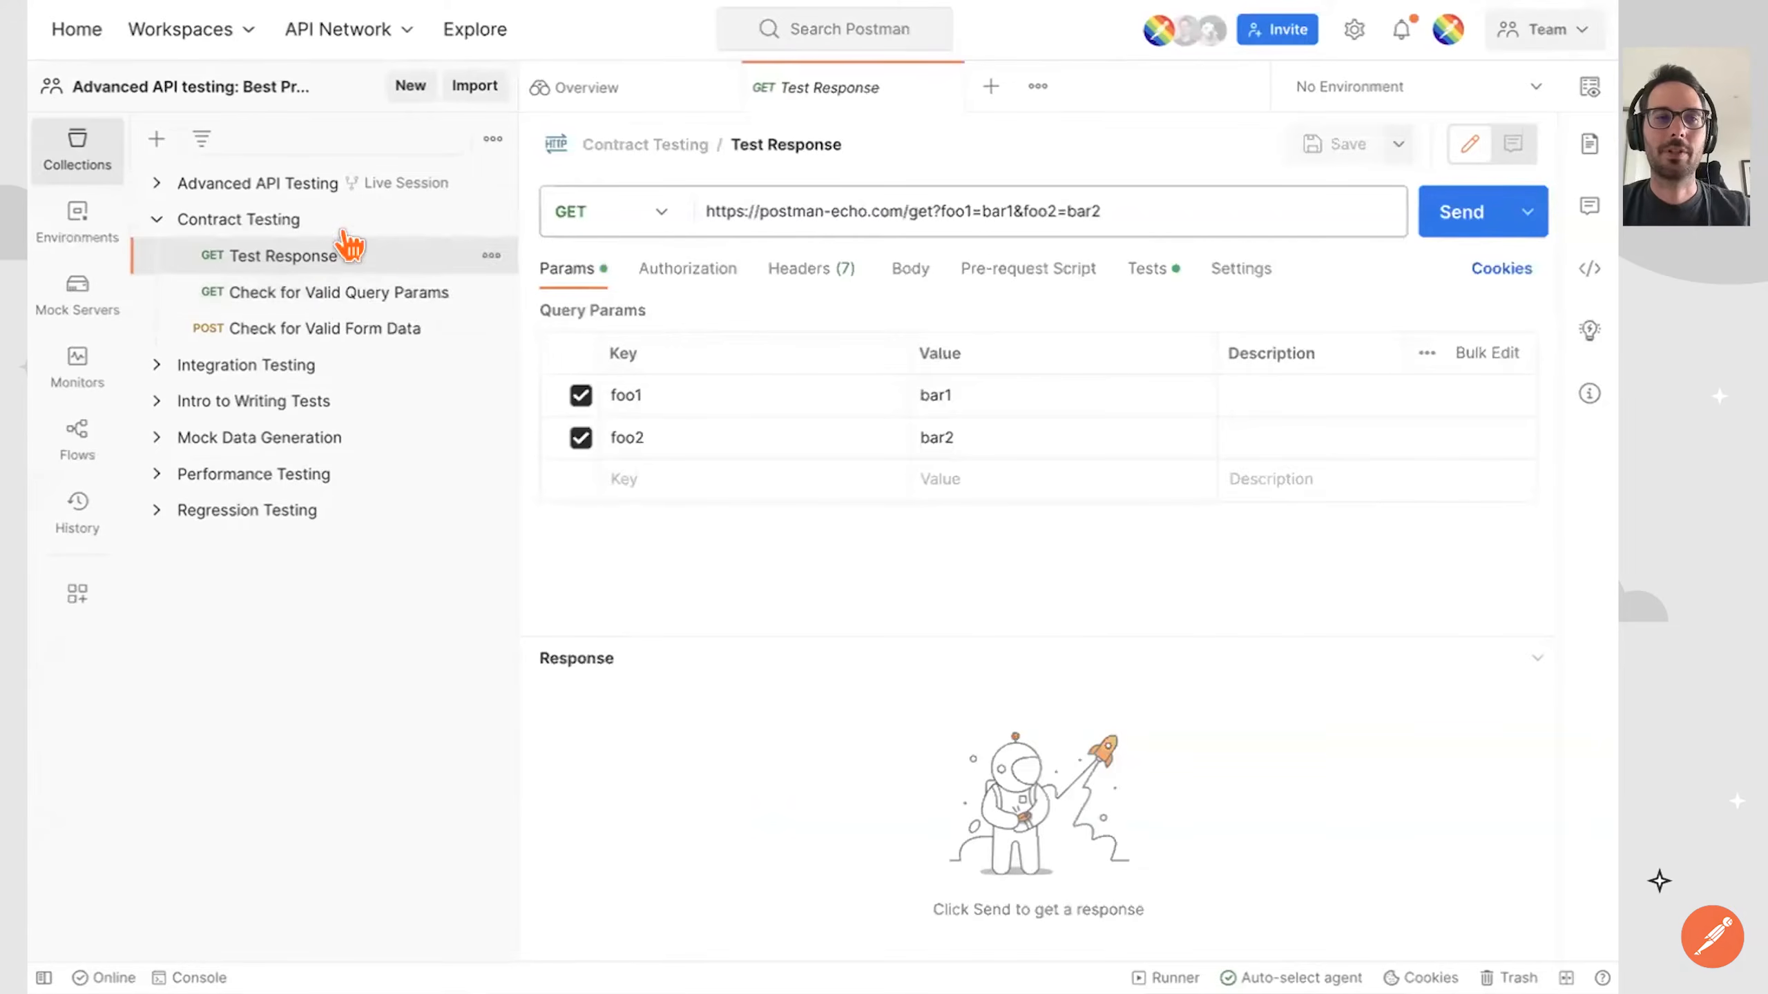
Create a team workspace named "new workspace" and set it up from the API Testing template.
left_click(389, 82)
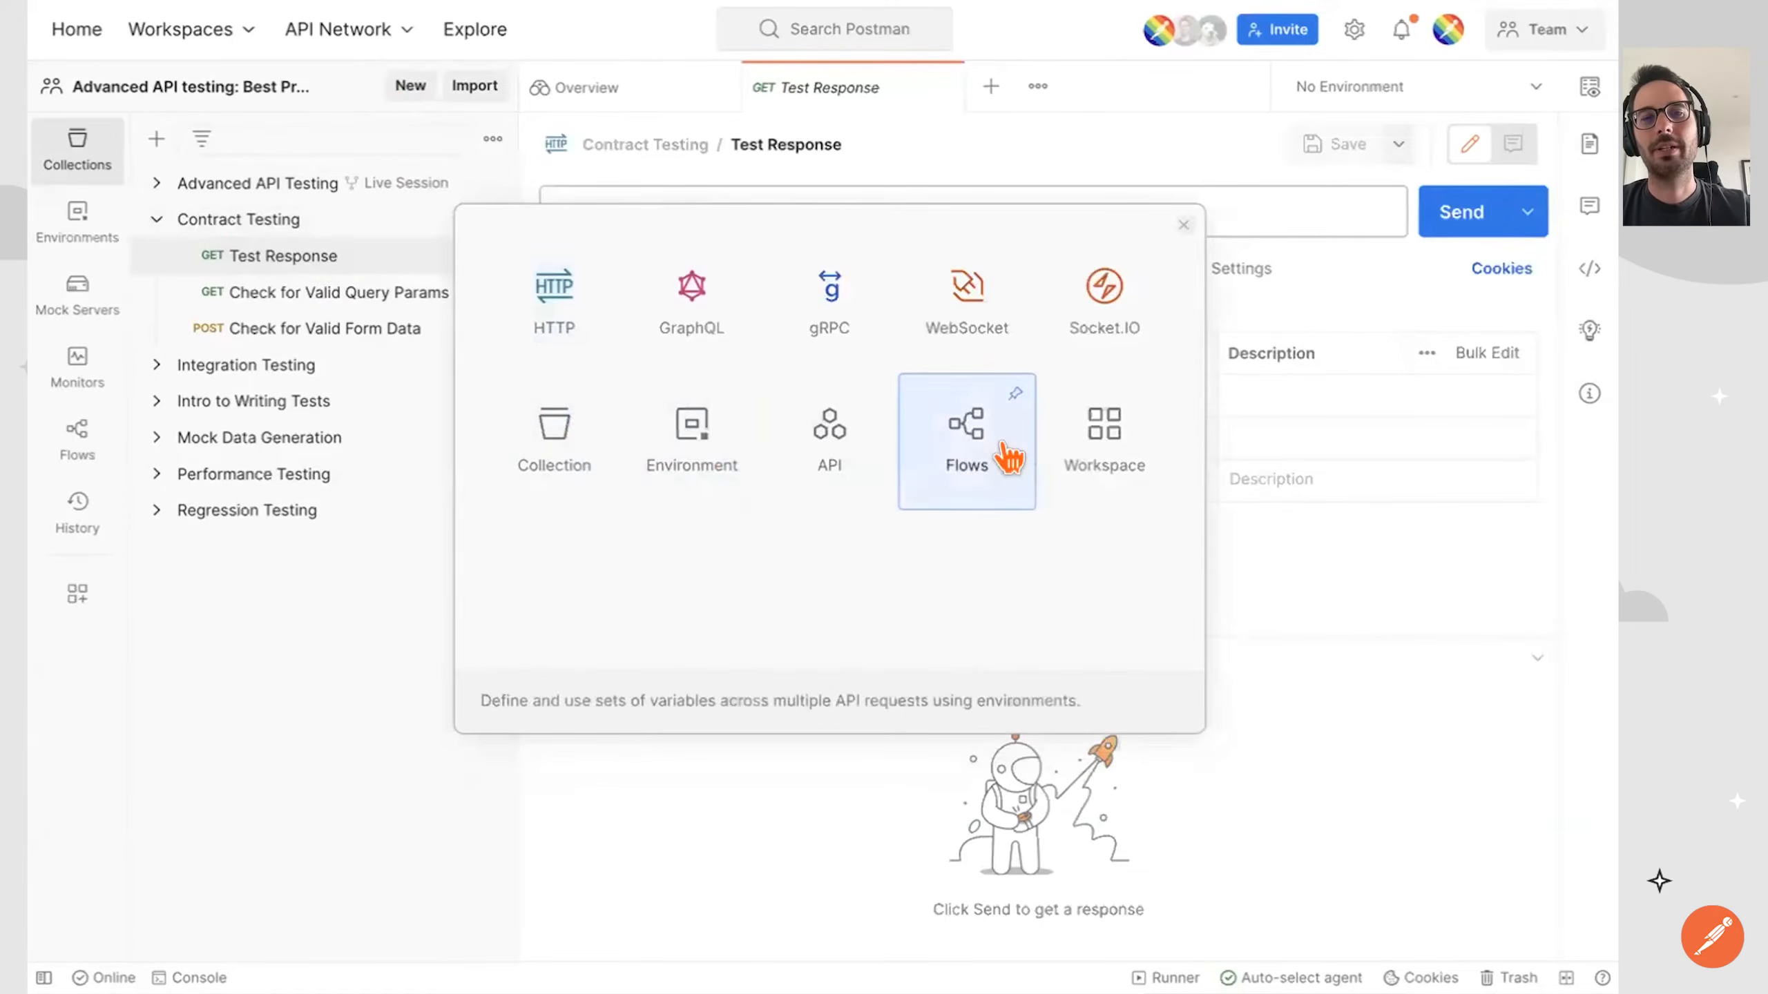
left_click(1107, 456)
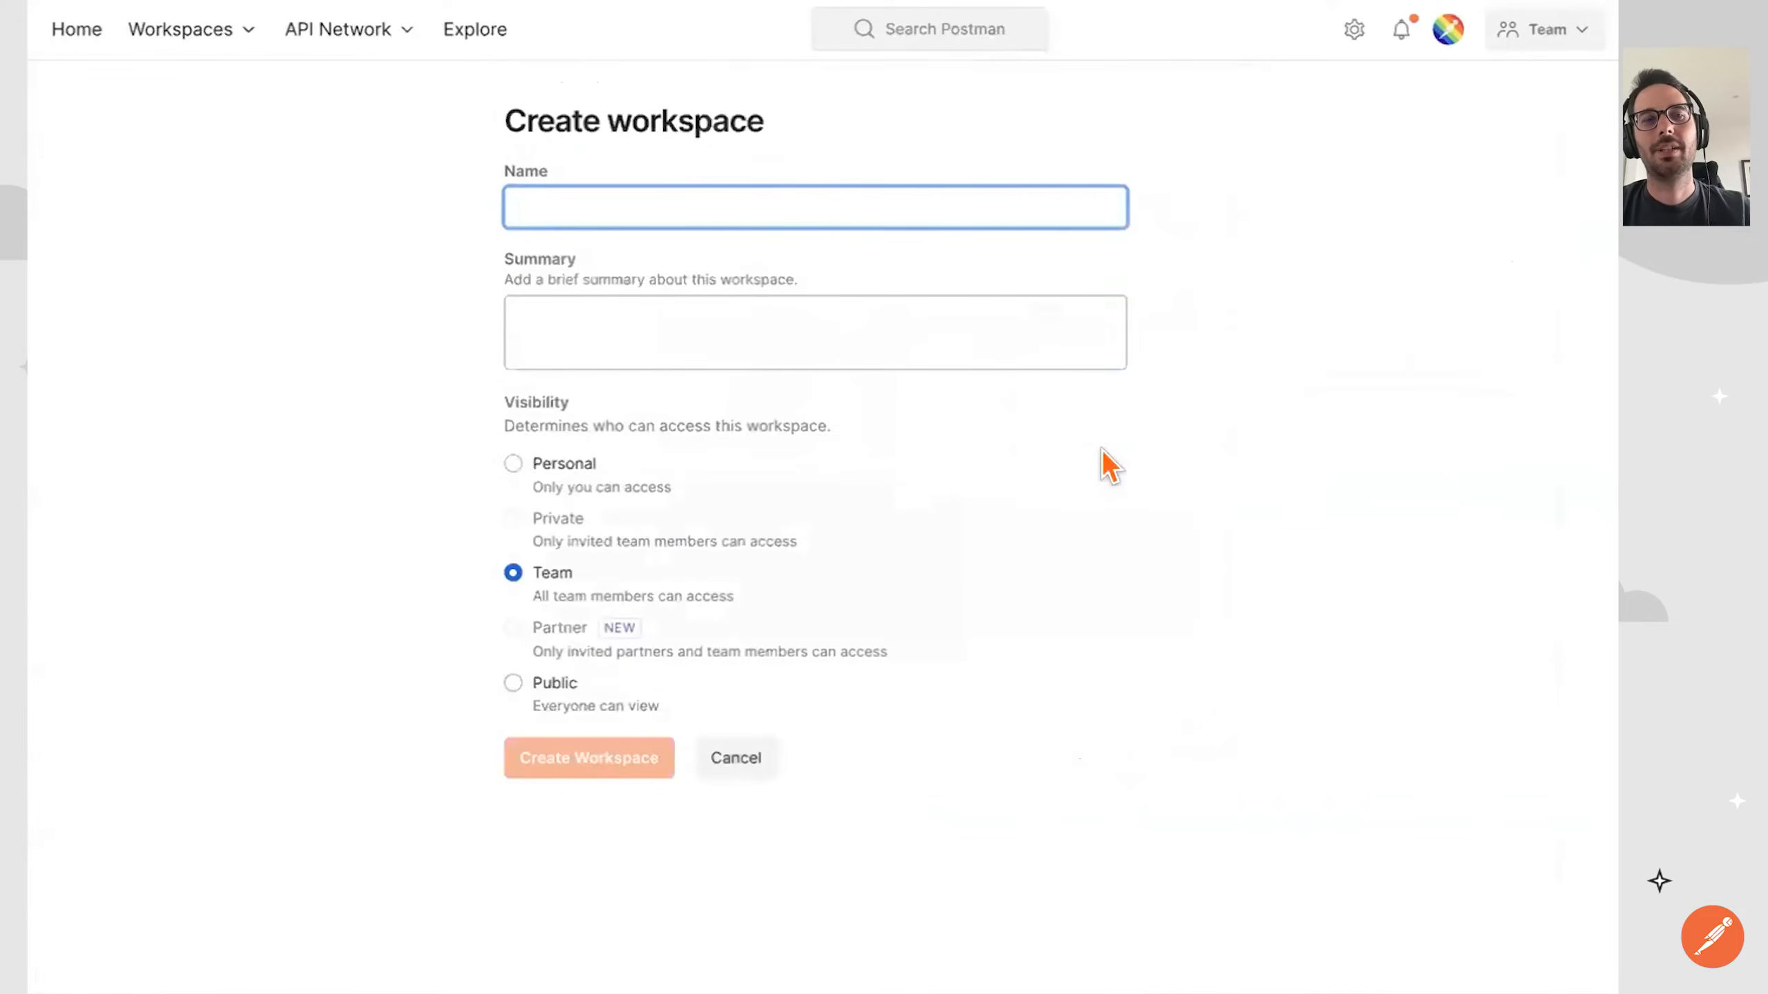
type("new ")
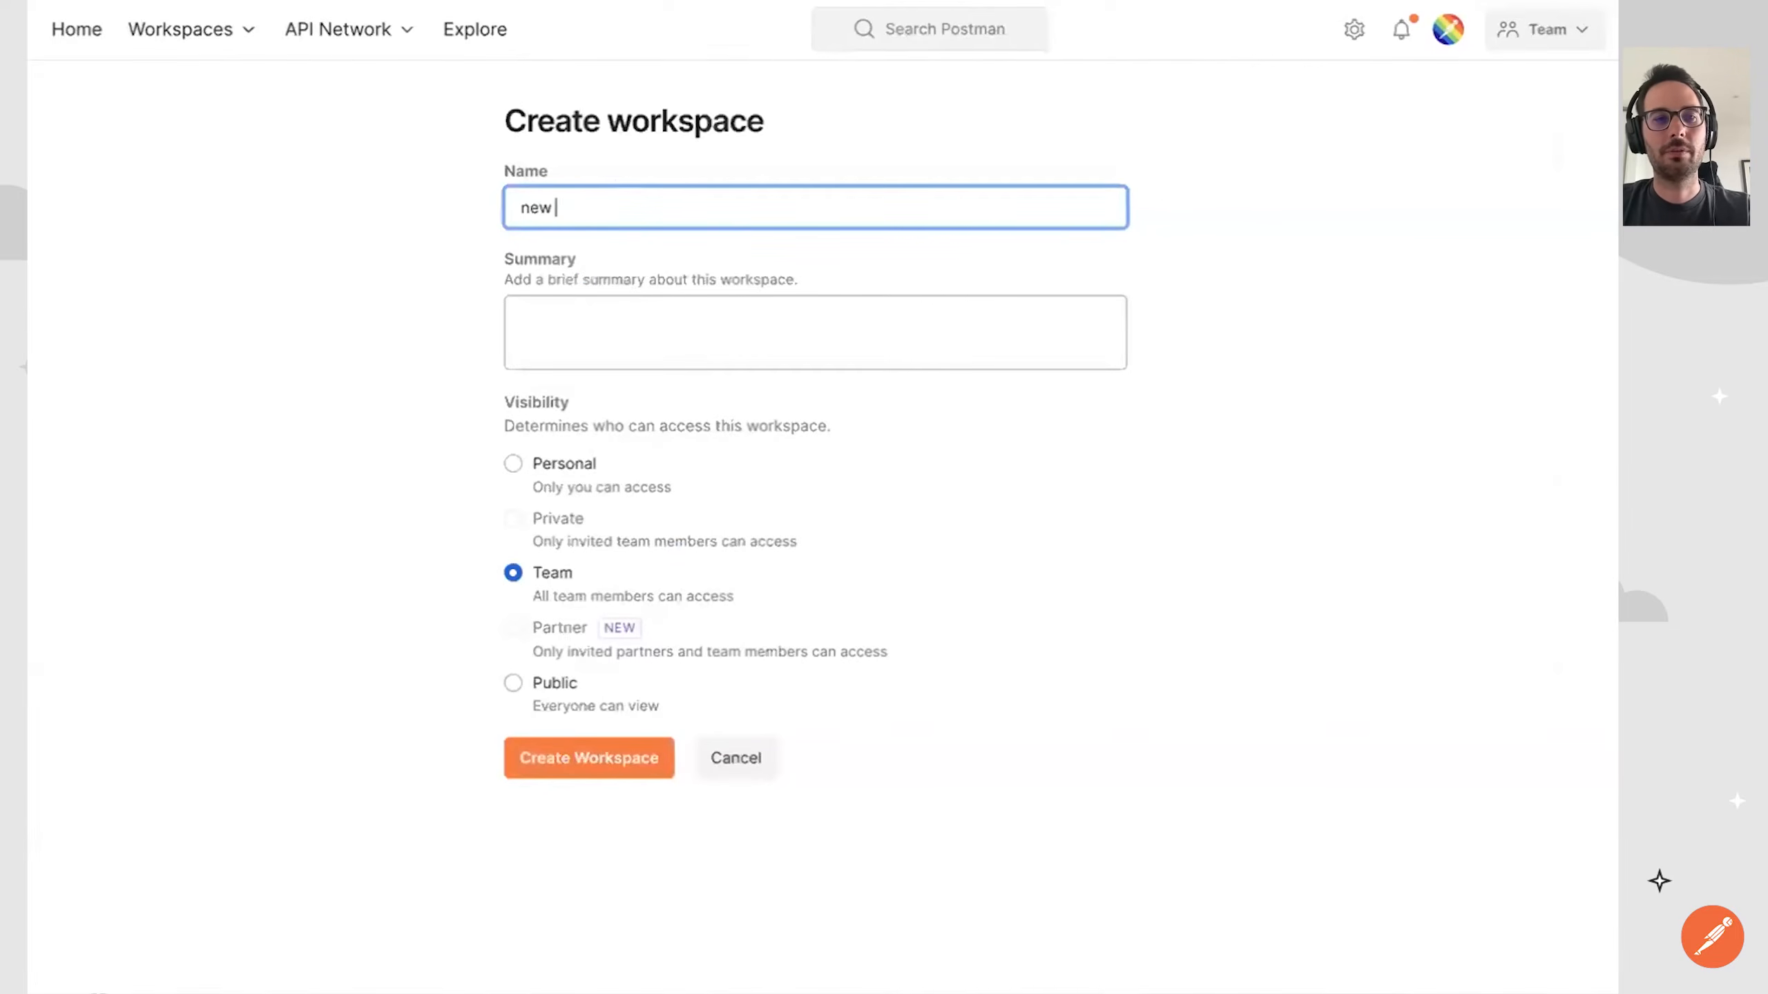
type("workspace")
left_click(582, 764)
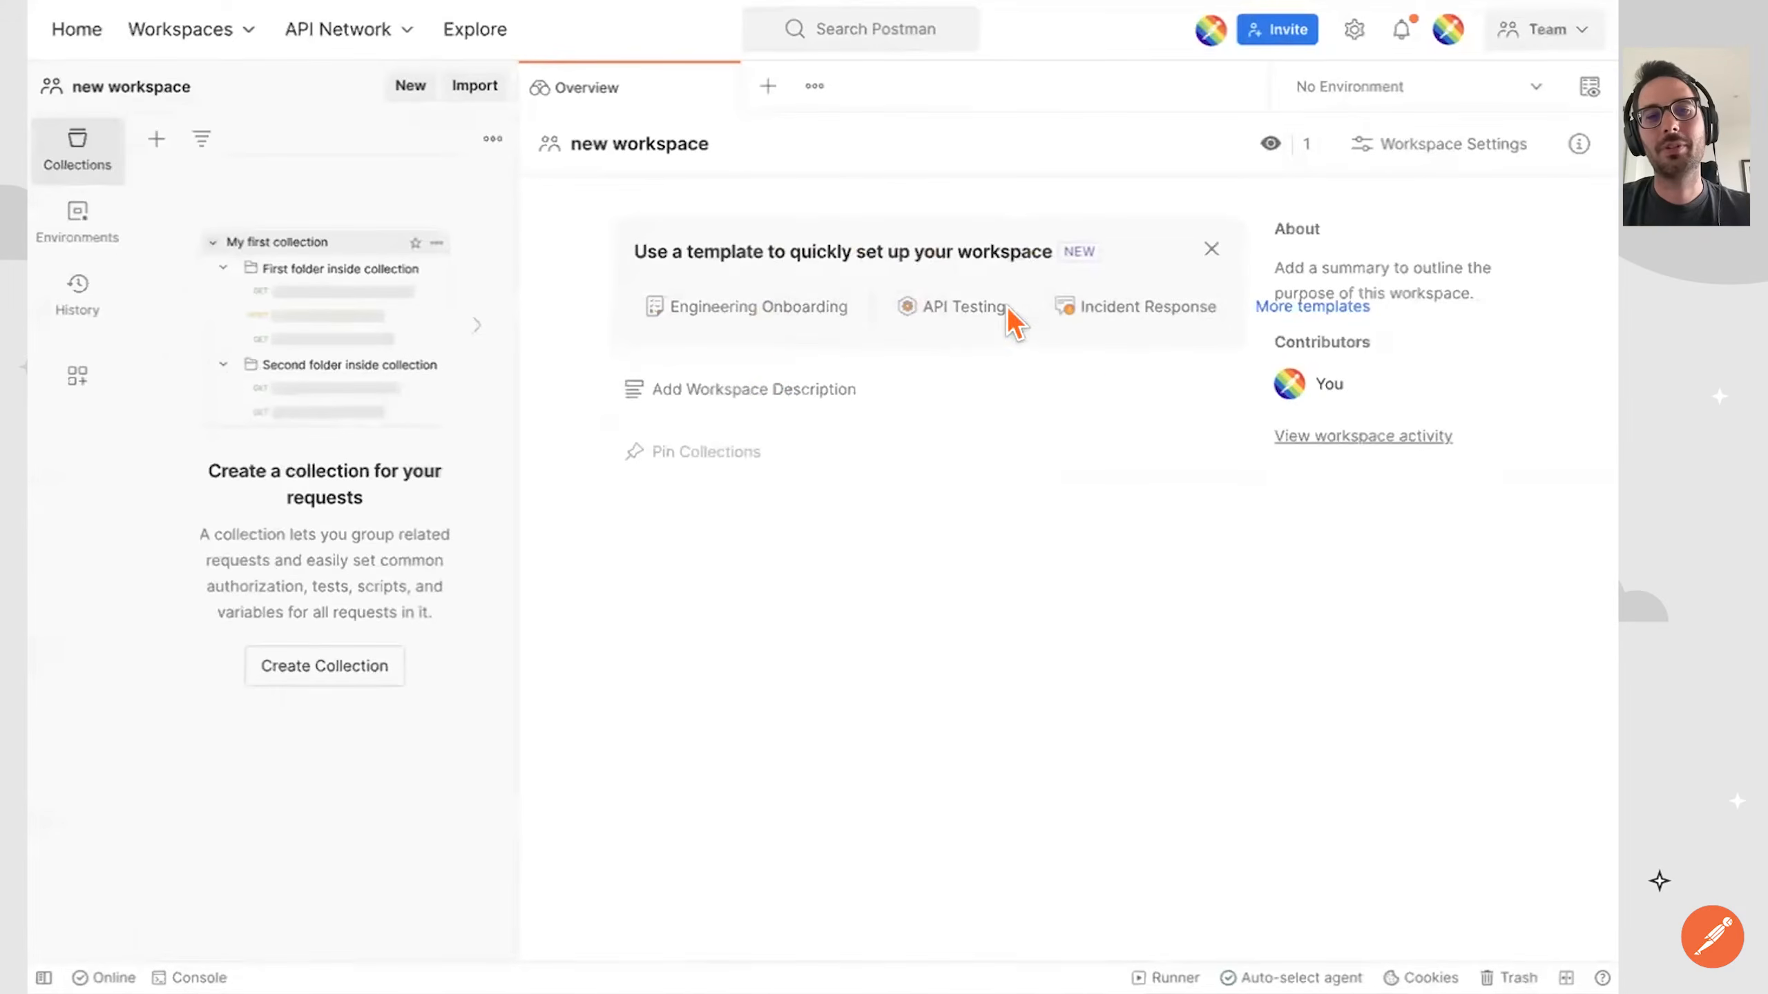
left_click(982, 310)
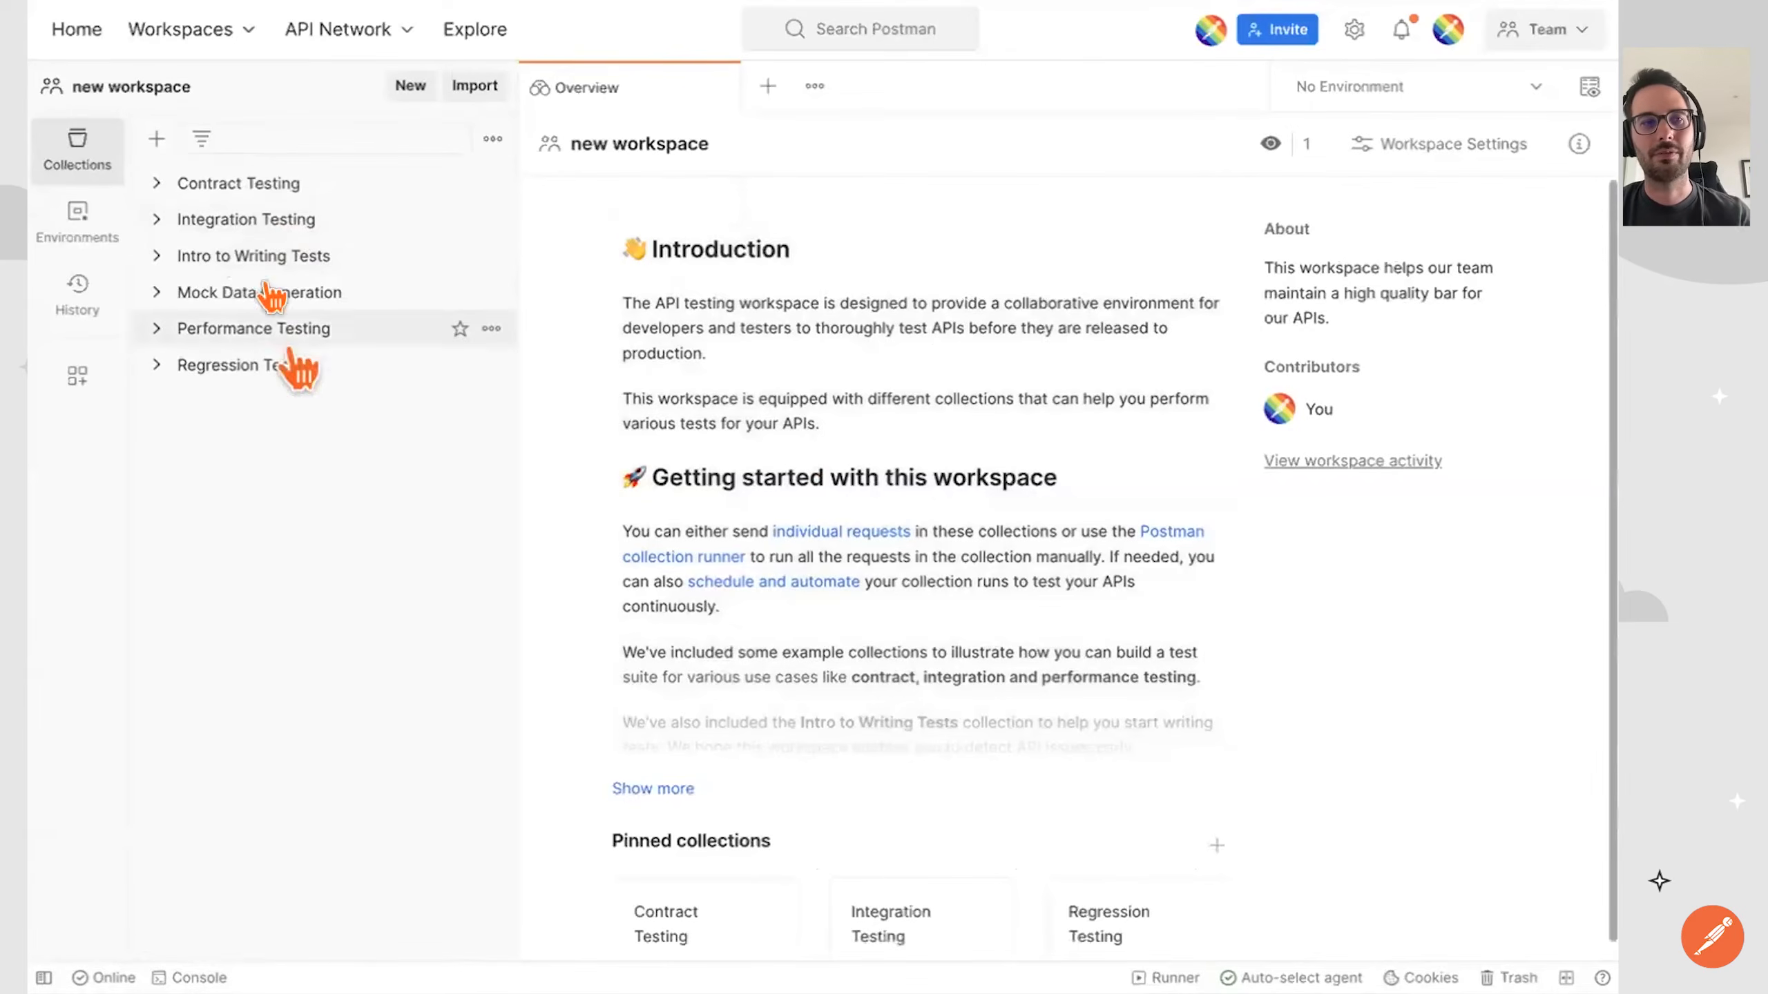
Return to the Advanced API testing: Best Practices and Automation Techniques workspace and review the Test Response request's test scripts.
left_click(208, 28)
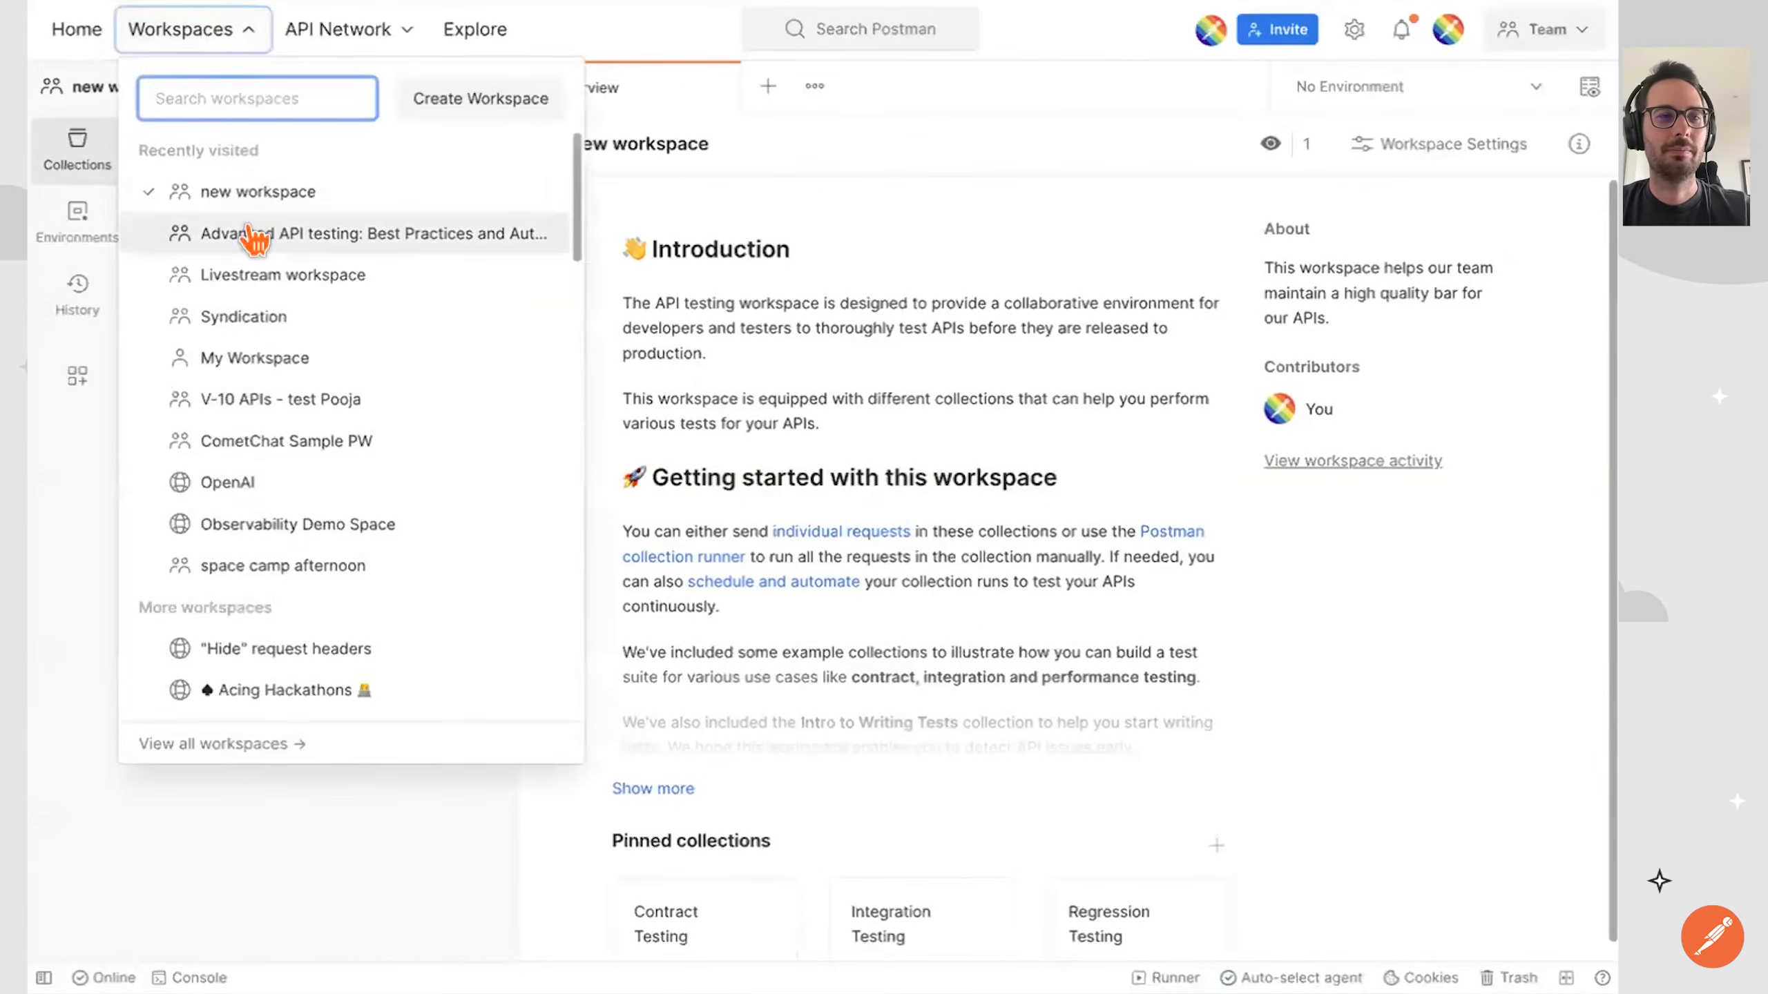
left_click(254, 234)
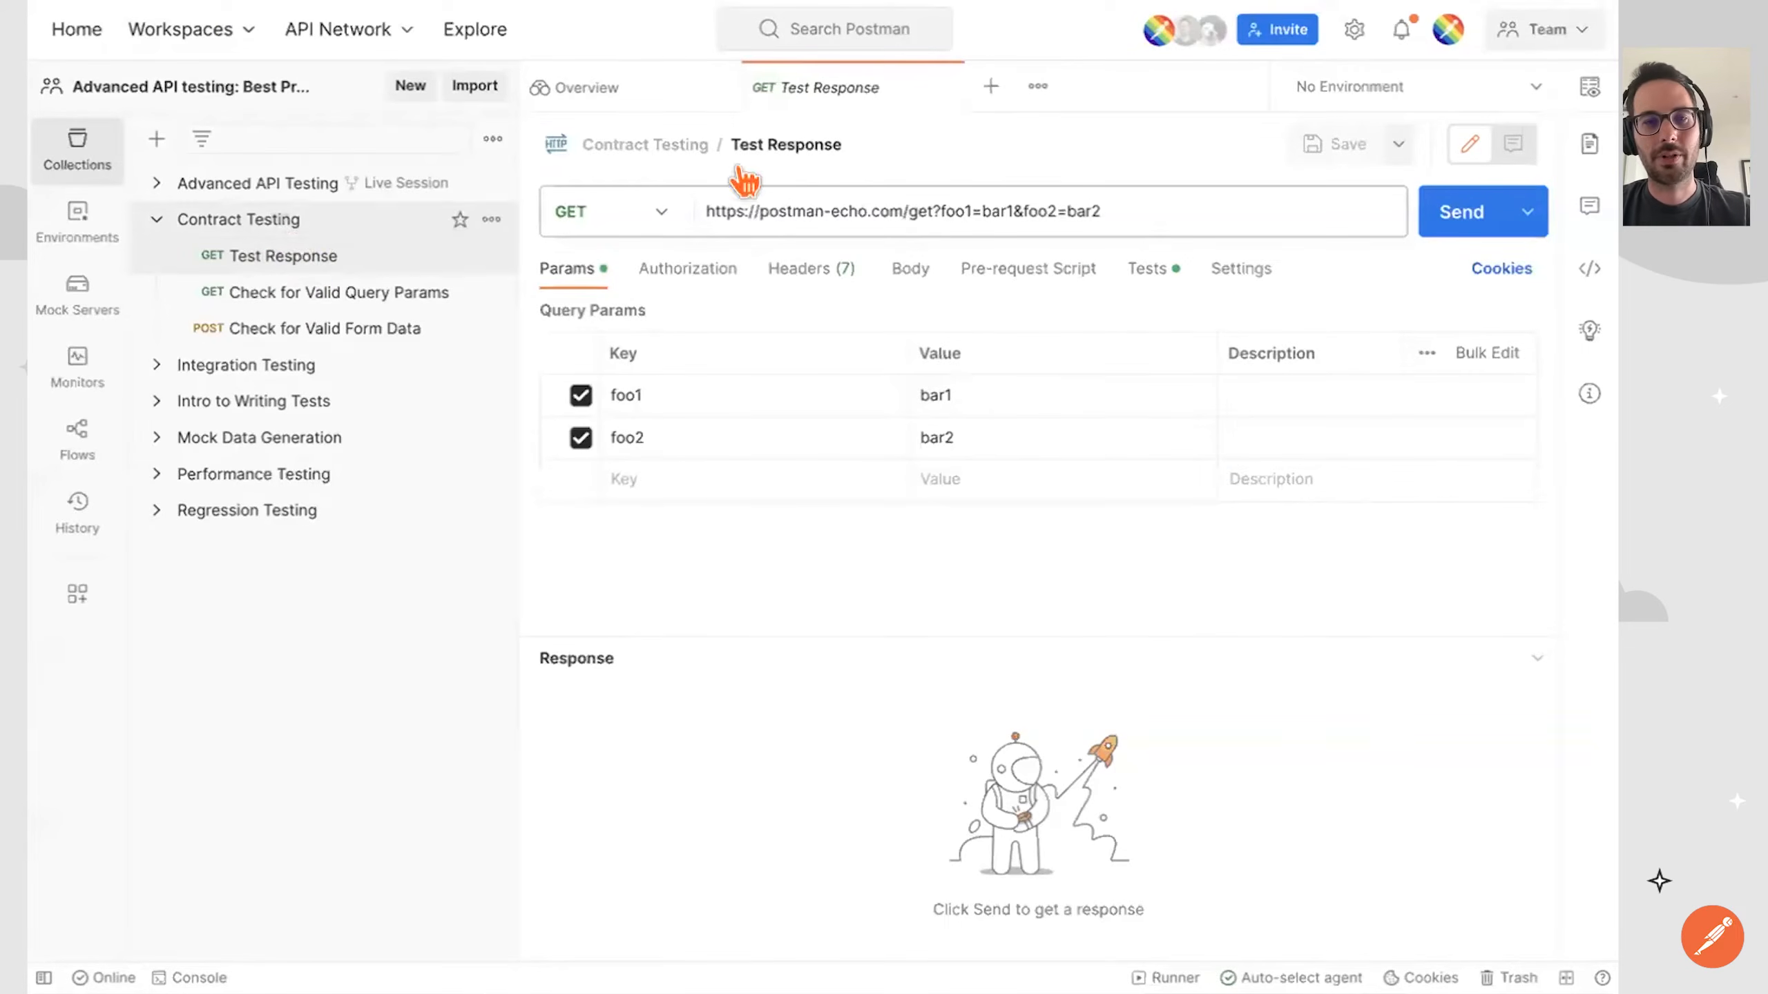
left_click(1147, 267)
scroll(954, 418, "down", 3)
scroll(953, 418, "up", 3)
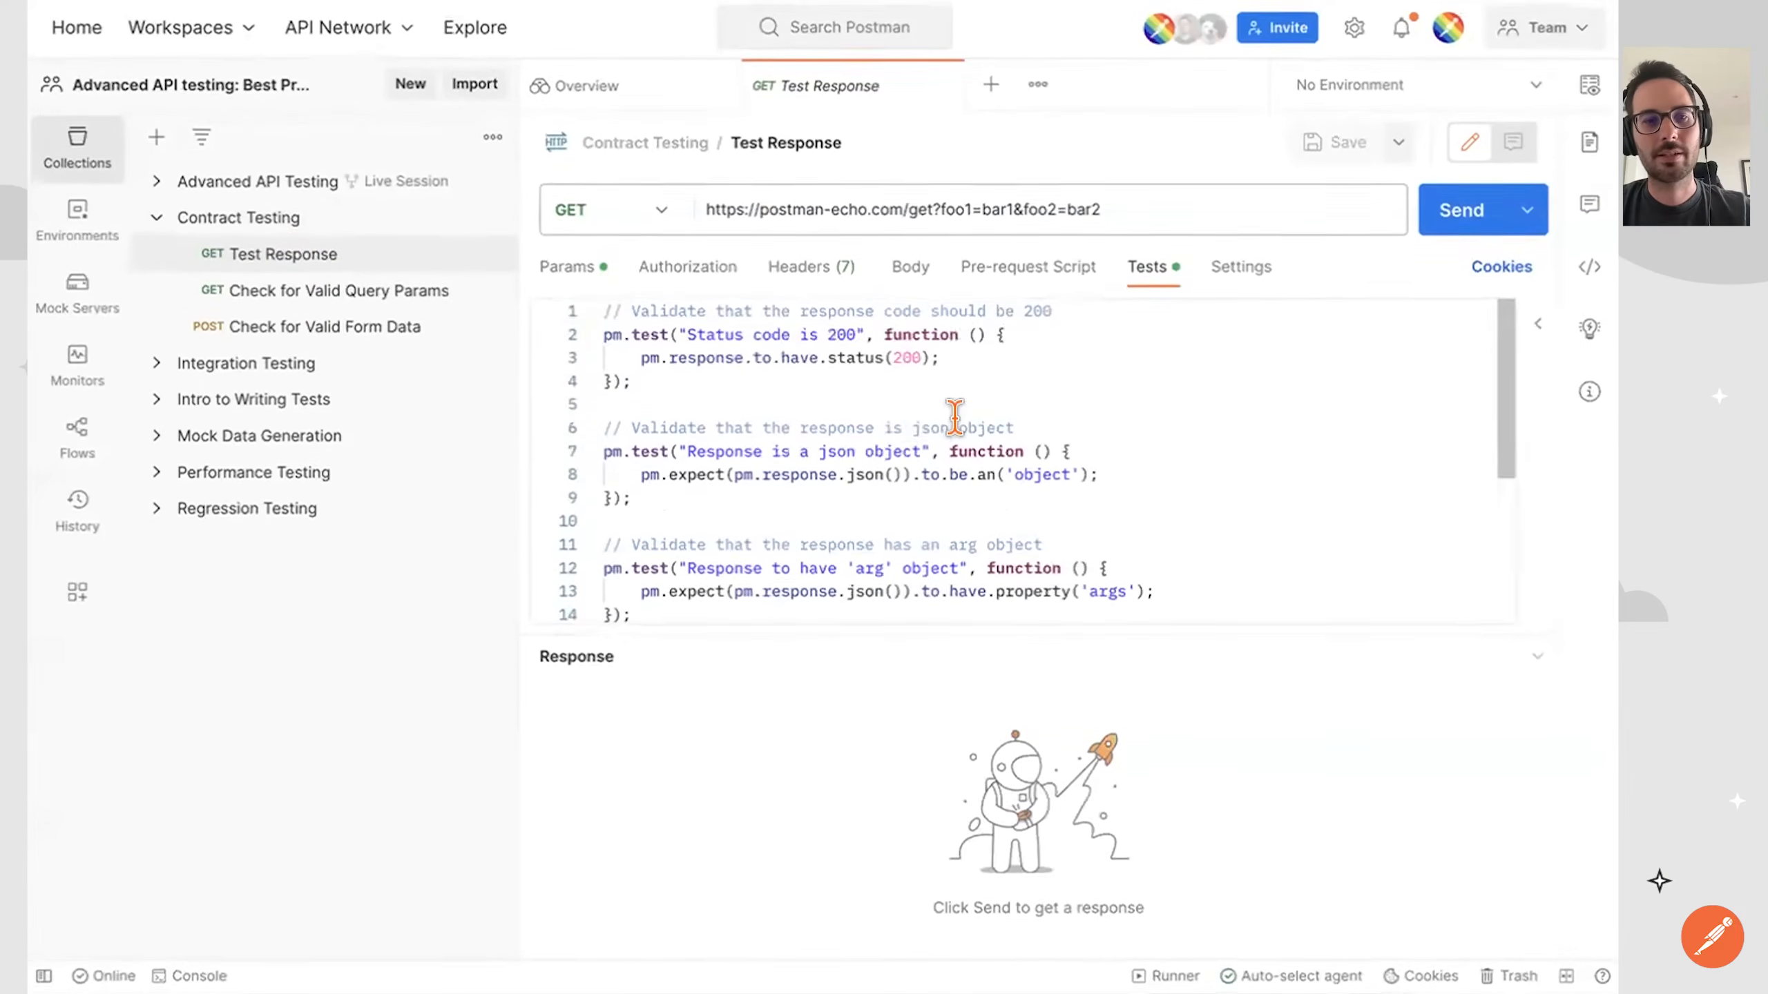
Set up a run of the whole Contract Testing collection and choose to schedule the runs.
left_click(285, 237)
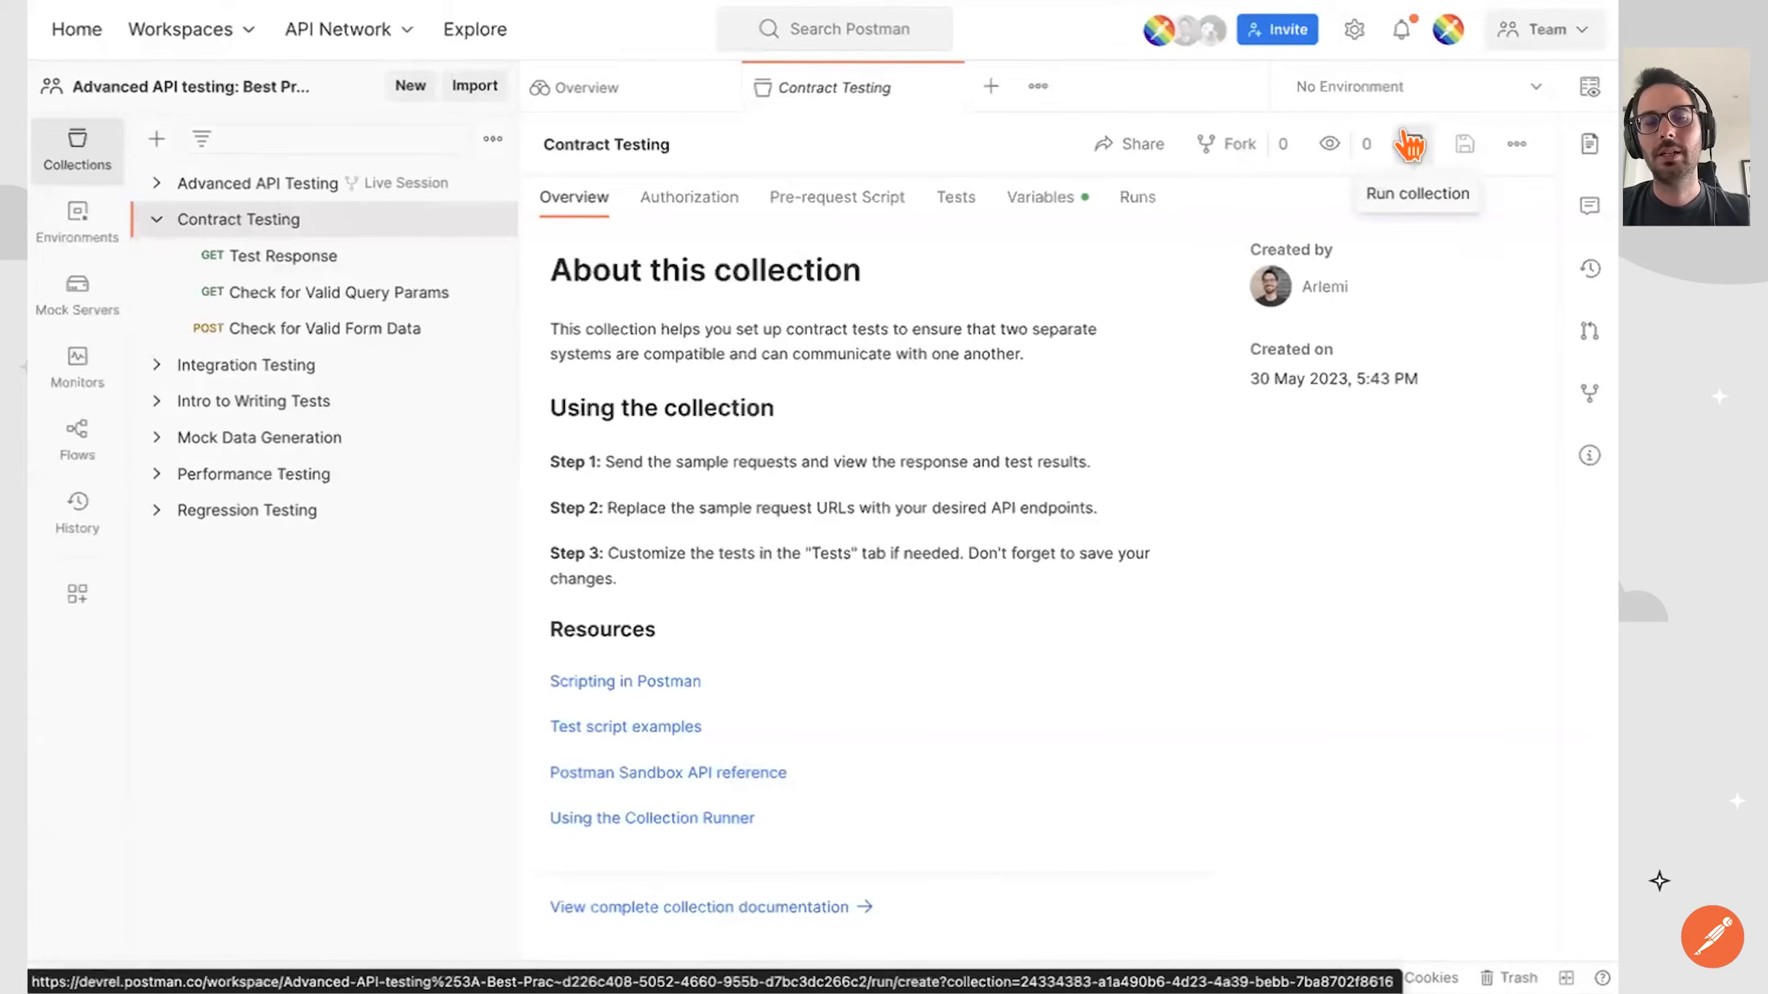
left_click(488, 222)
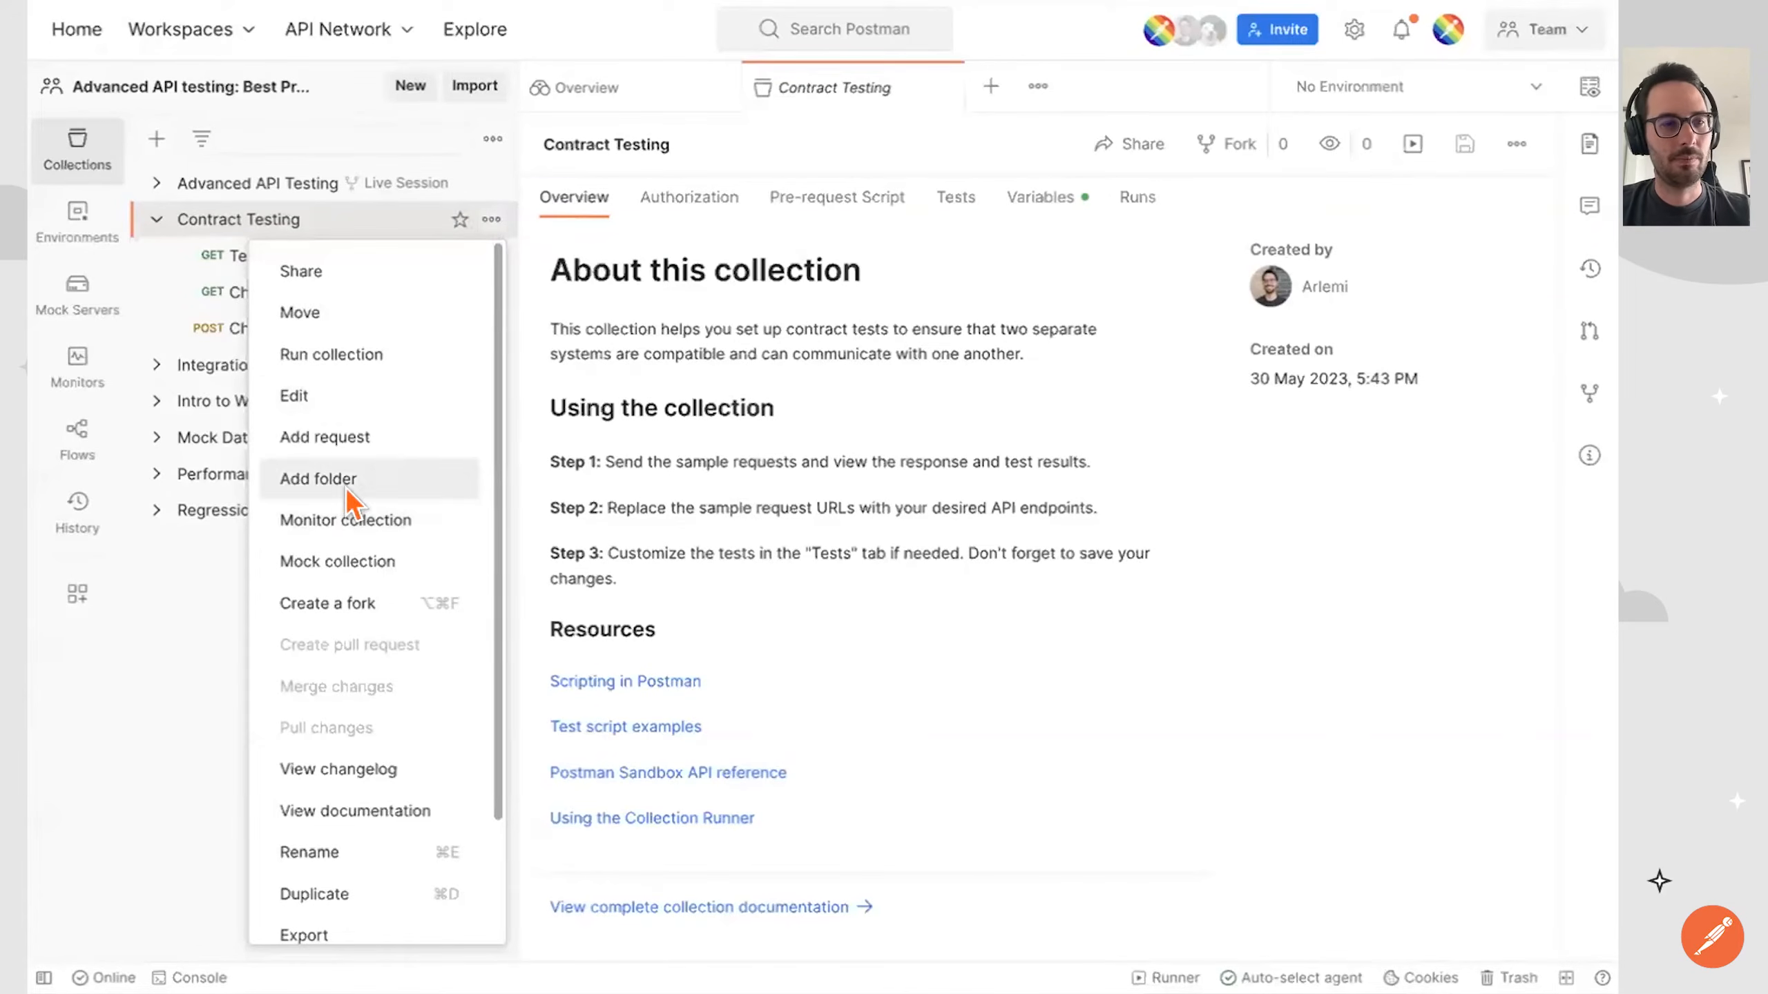
left_click(386, 356)
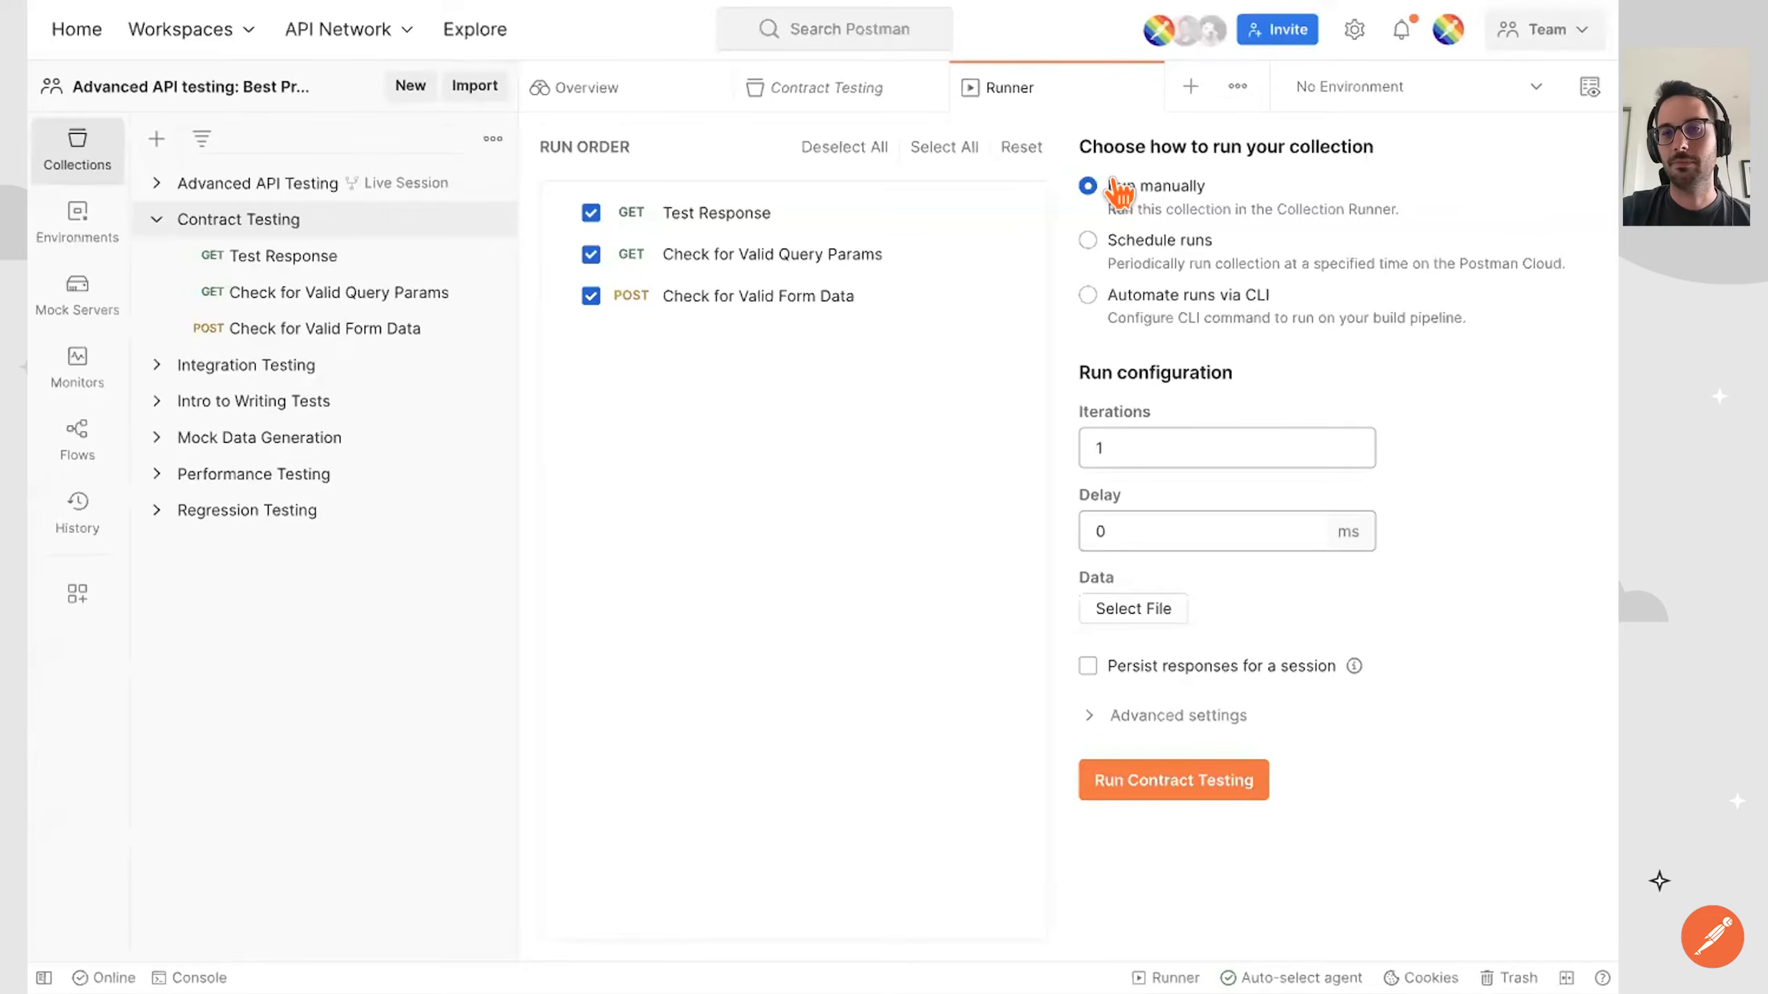
left_click(1088, 241)
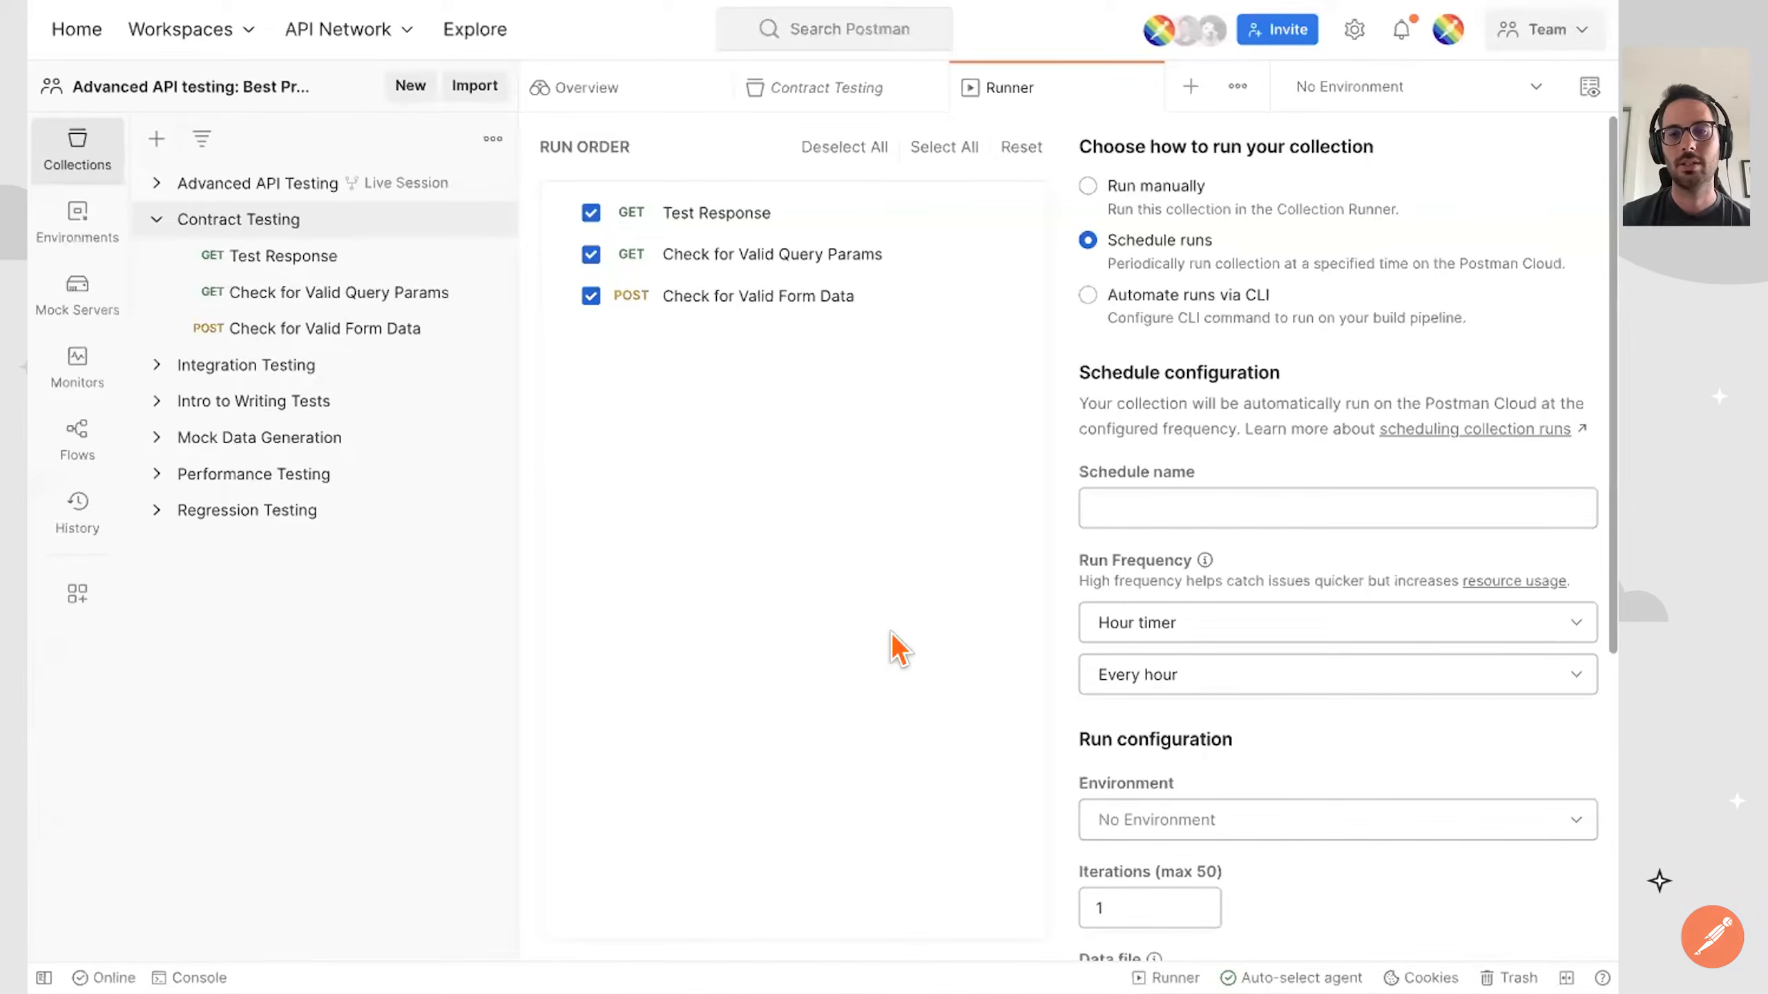
Name the schedule "Contract Testing Schedule".
left_click(1164, 486)
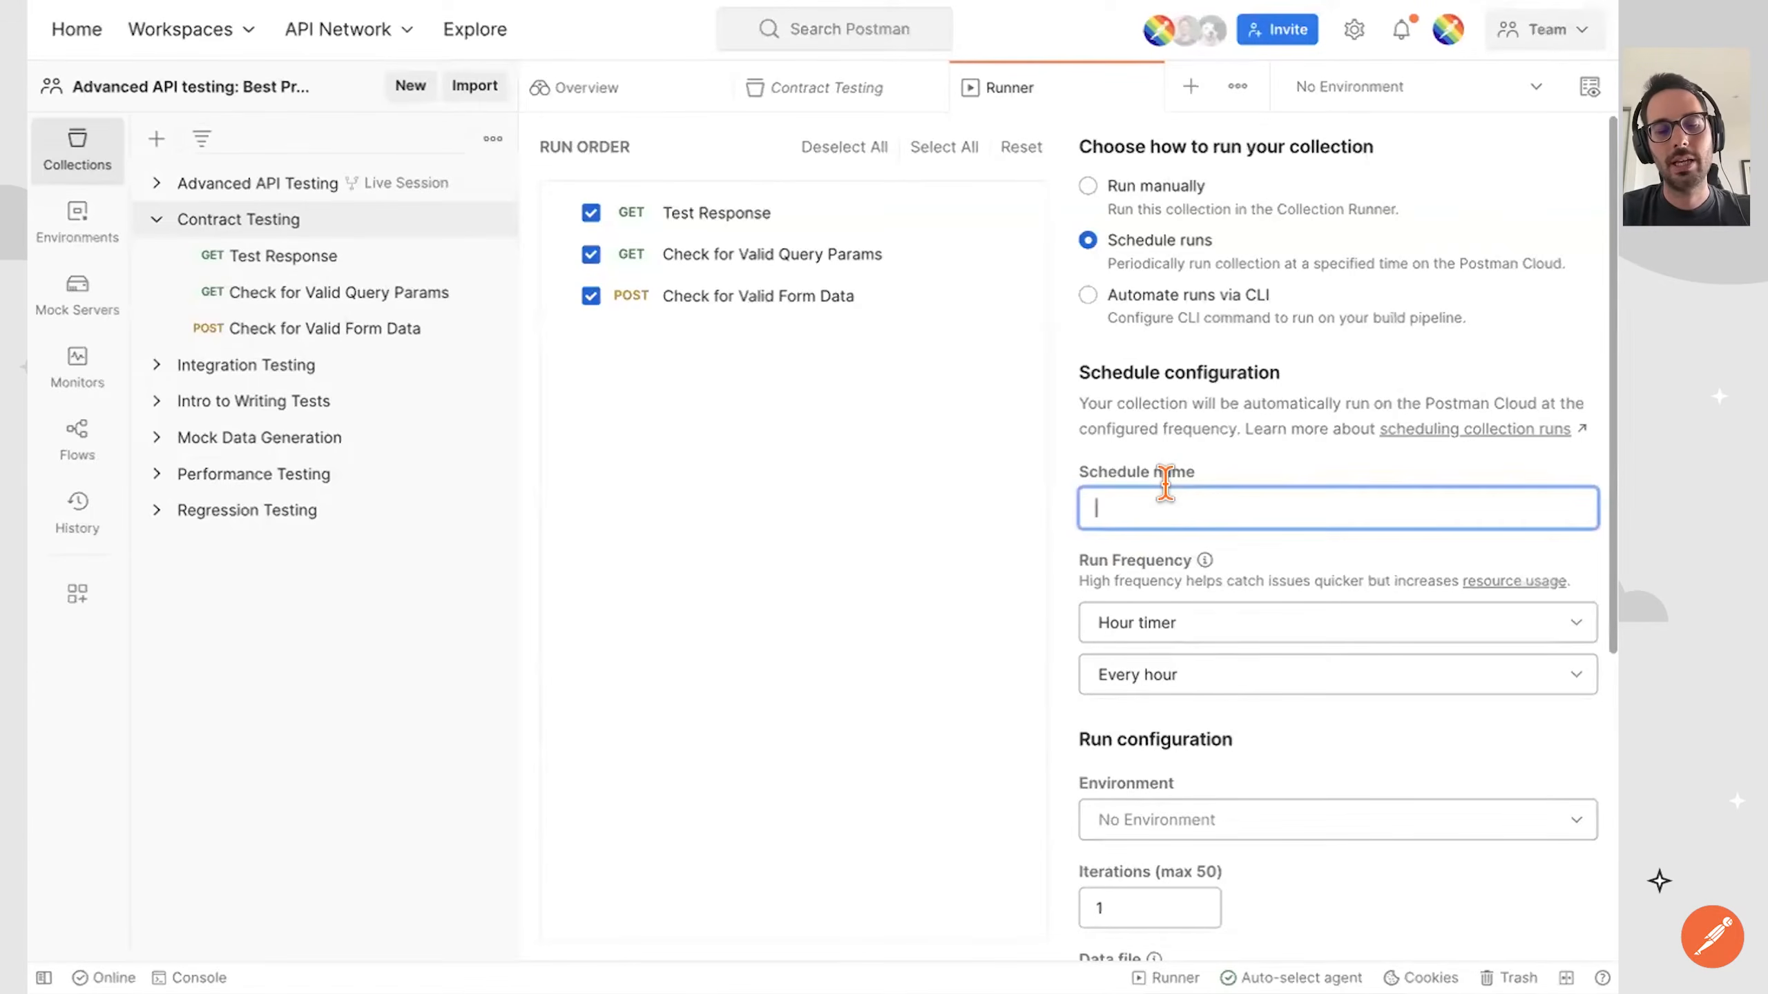
type("Contract Testing Schedule")
Create the scheduled run with an hour timer of every hour, no environment and 1 iteration.
scroll(1089, 609, "down", 1)
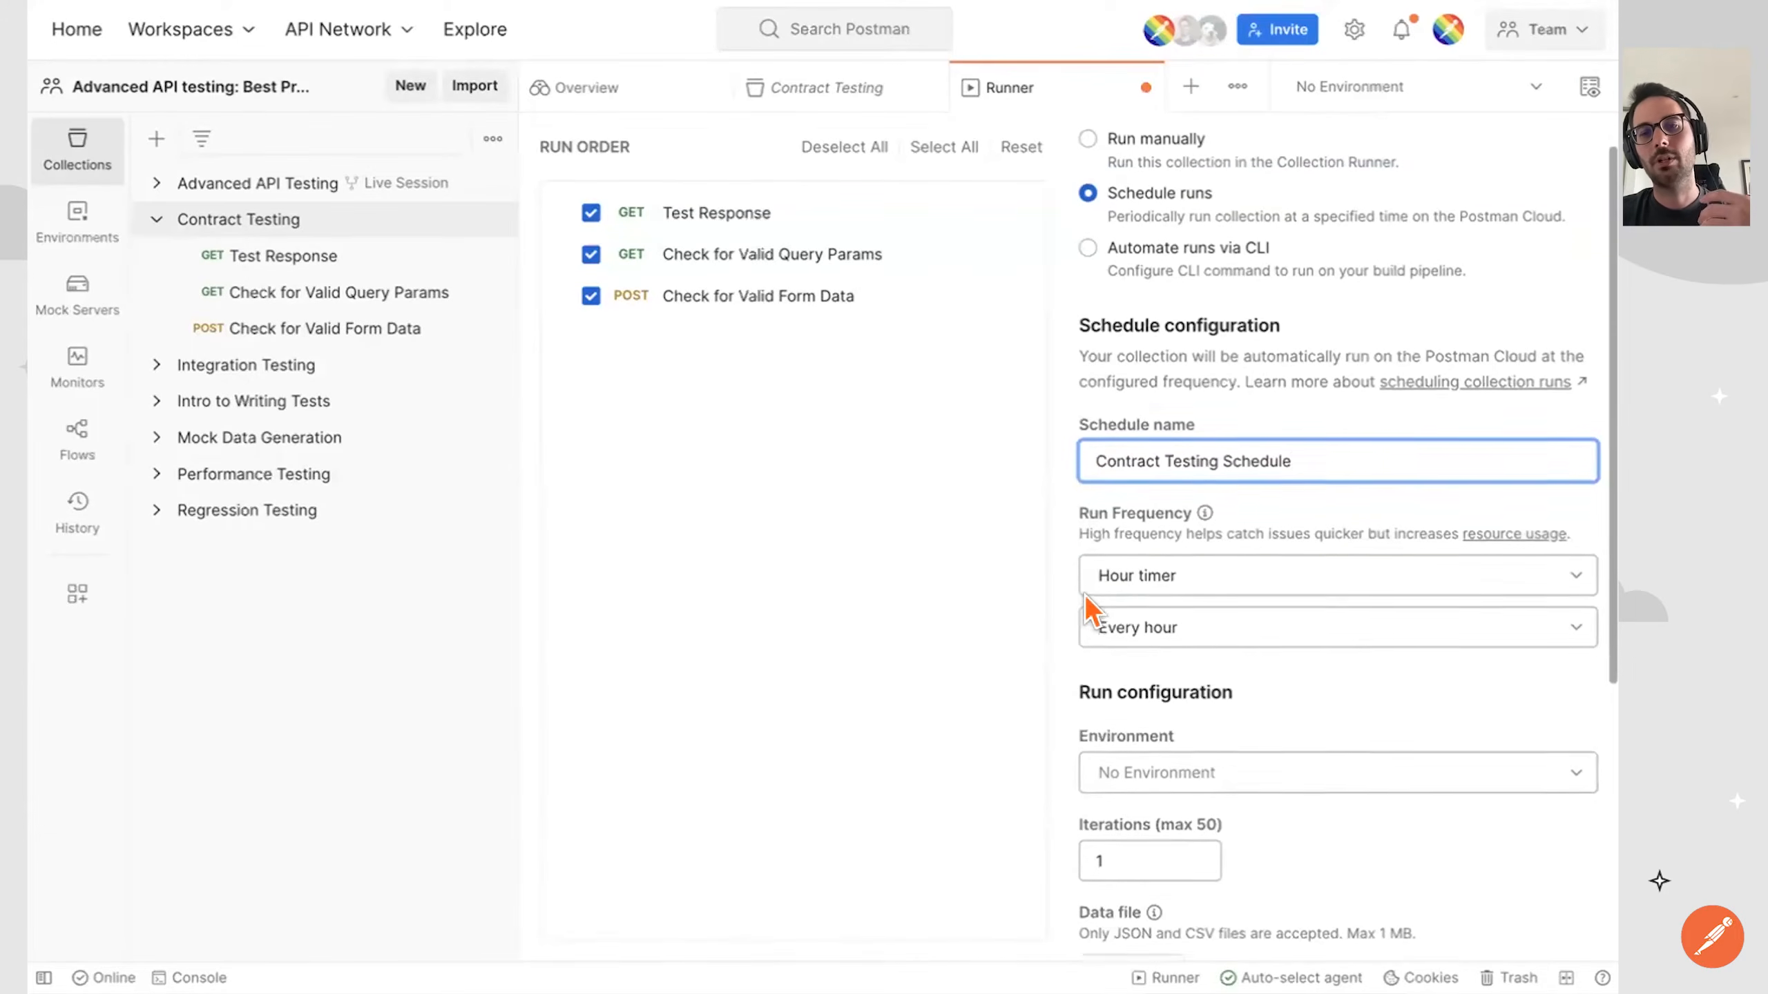
left_click(1145, 588)
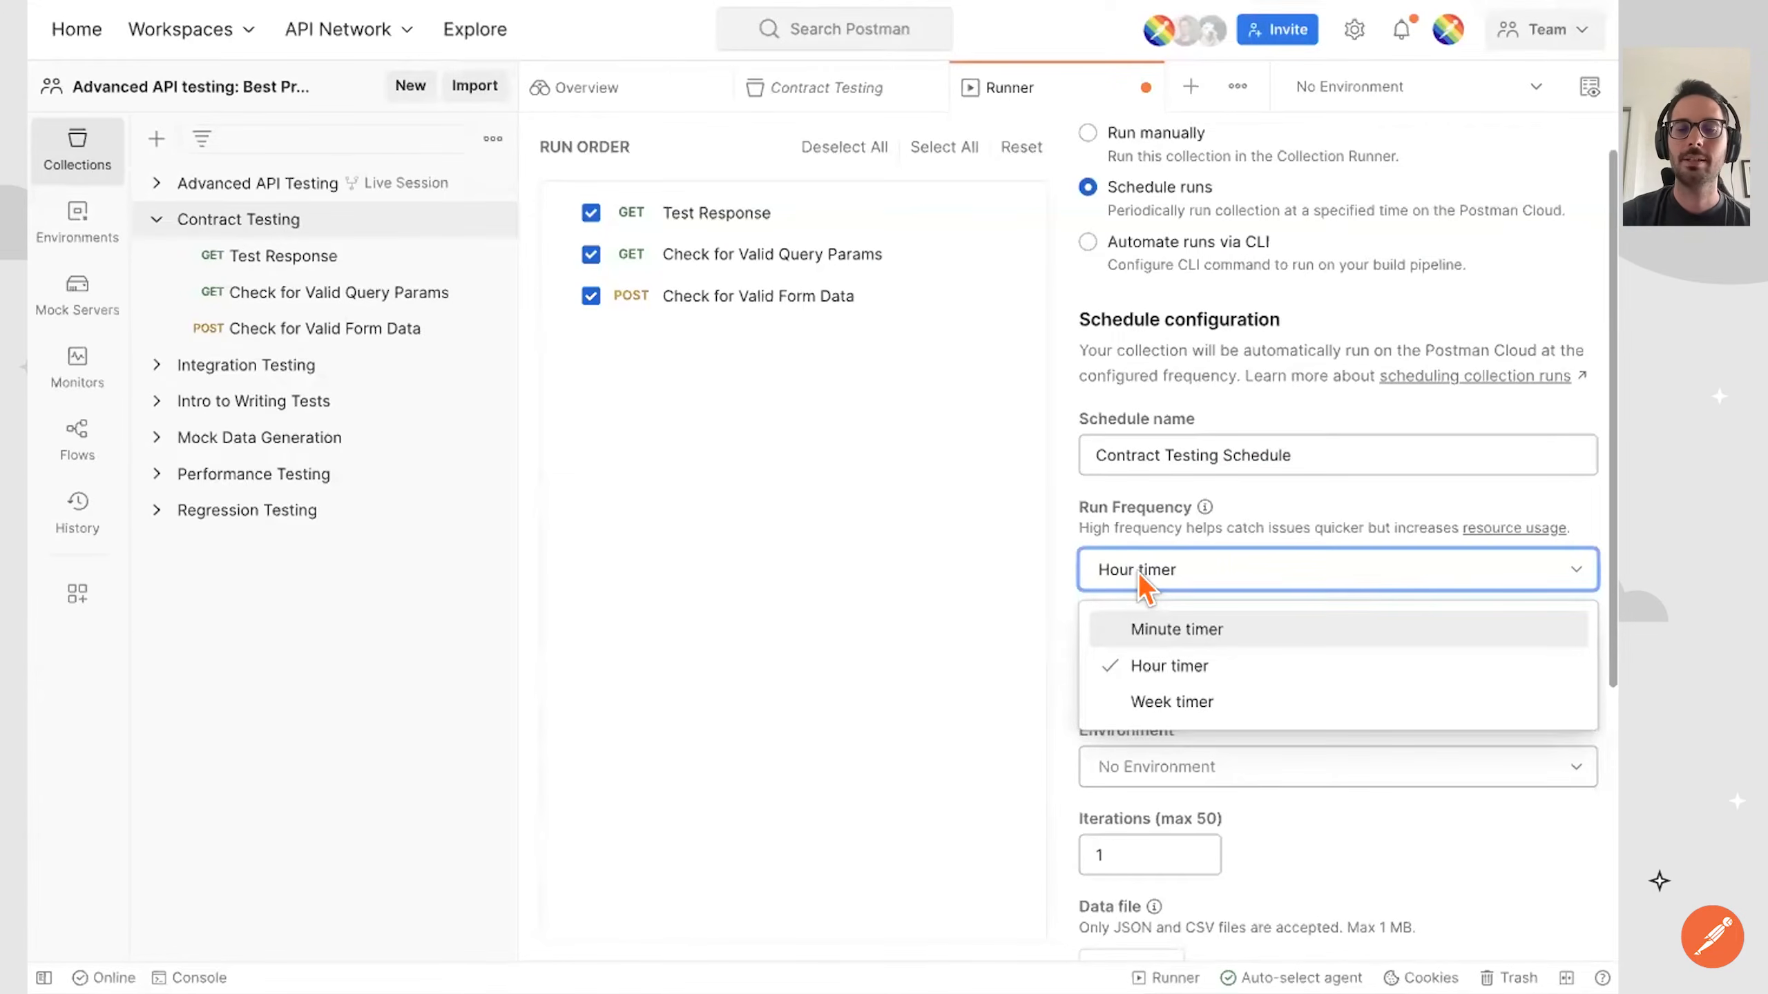
left_click(1122, 507)
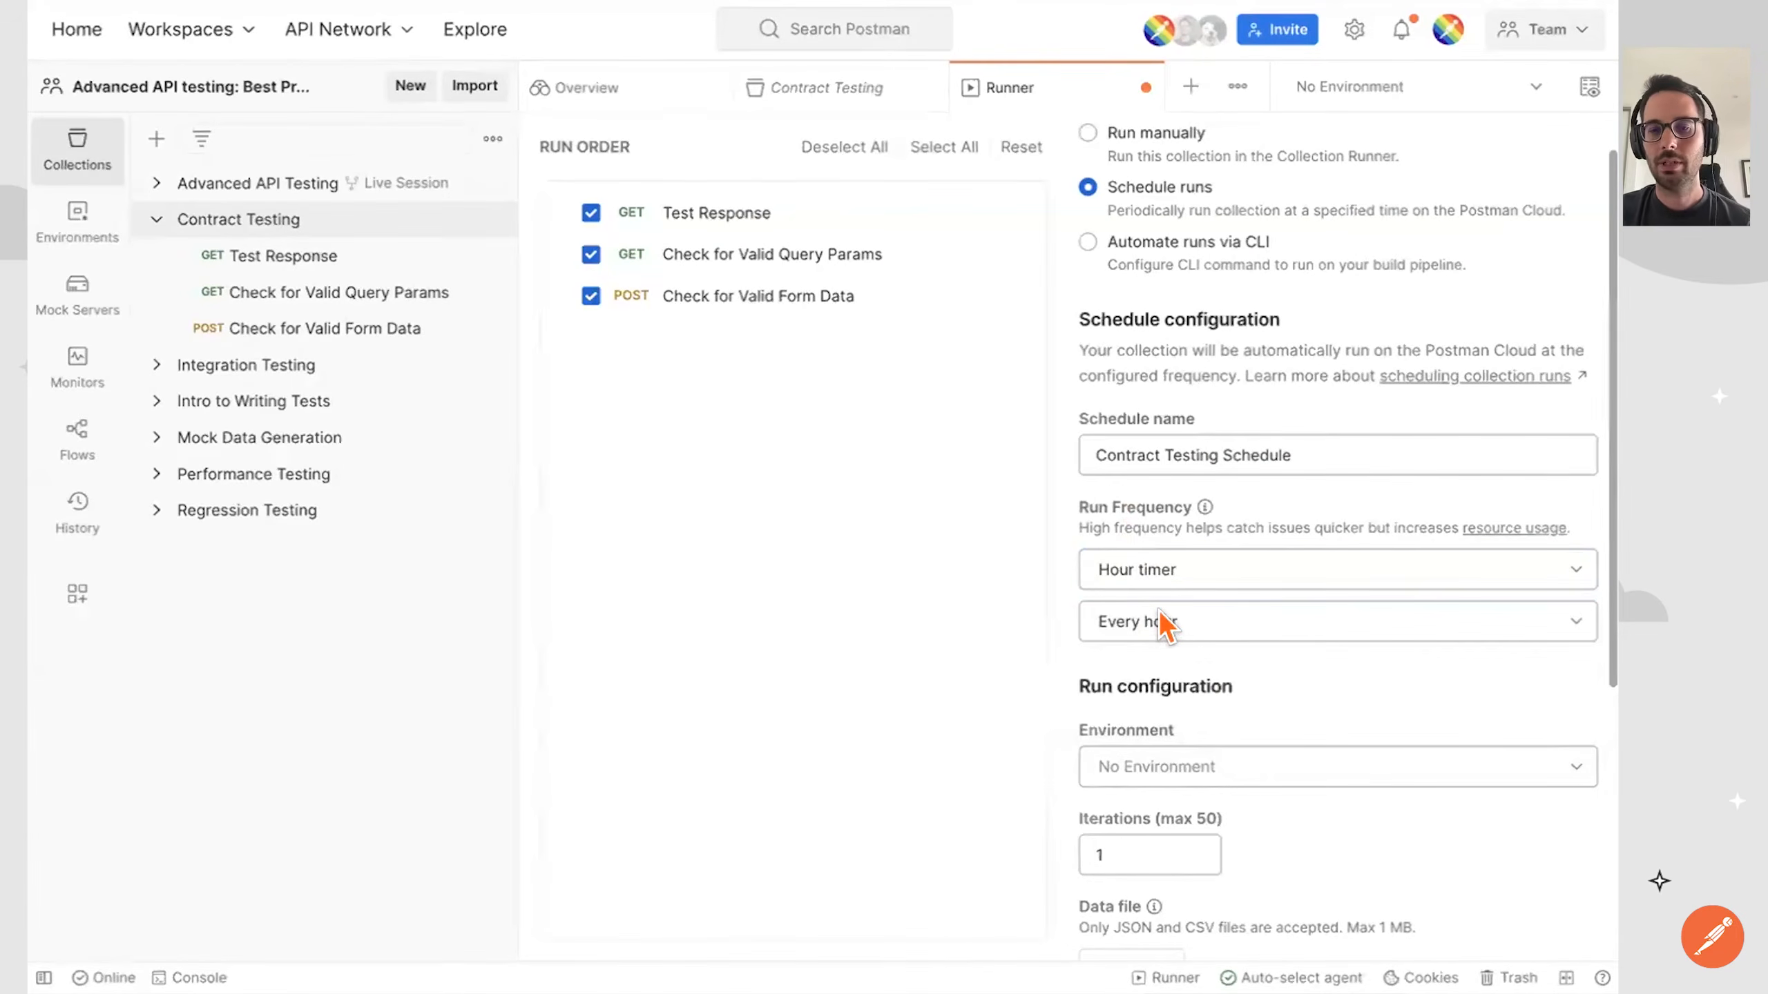
scroll(1161, 624, "down", 3)
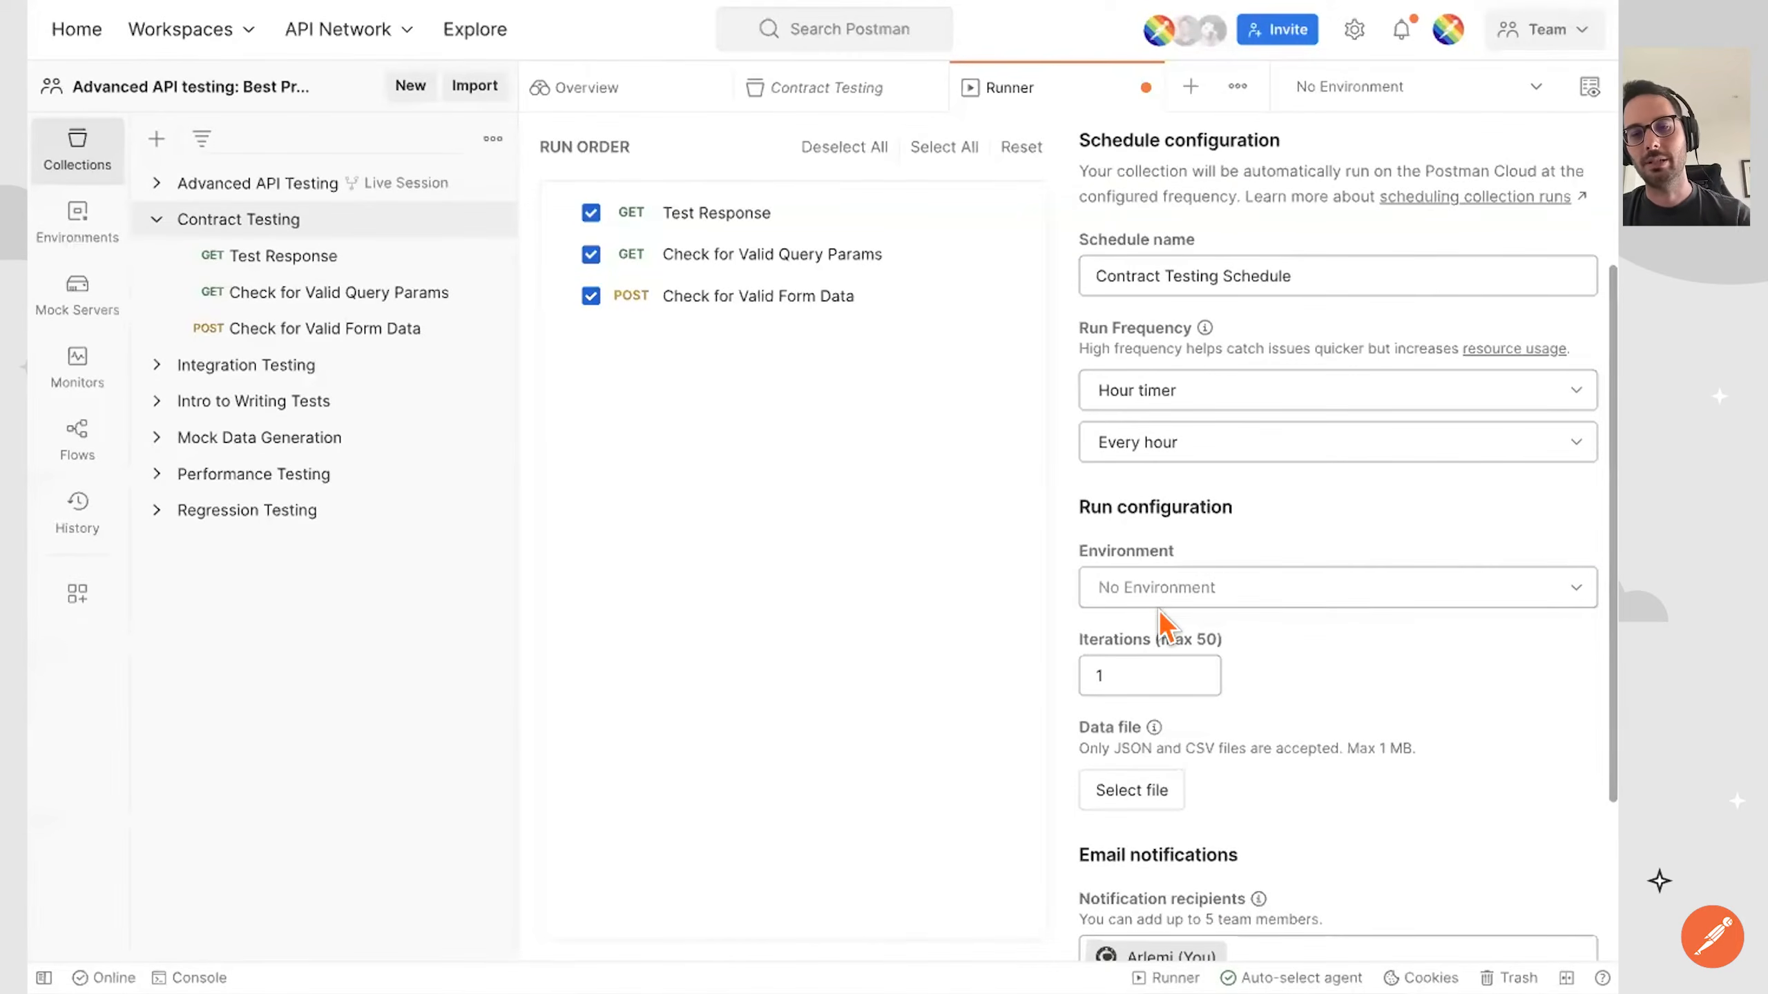
scroll(1161, 624, "down", 4)
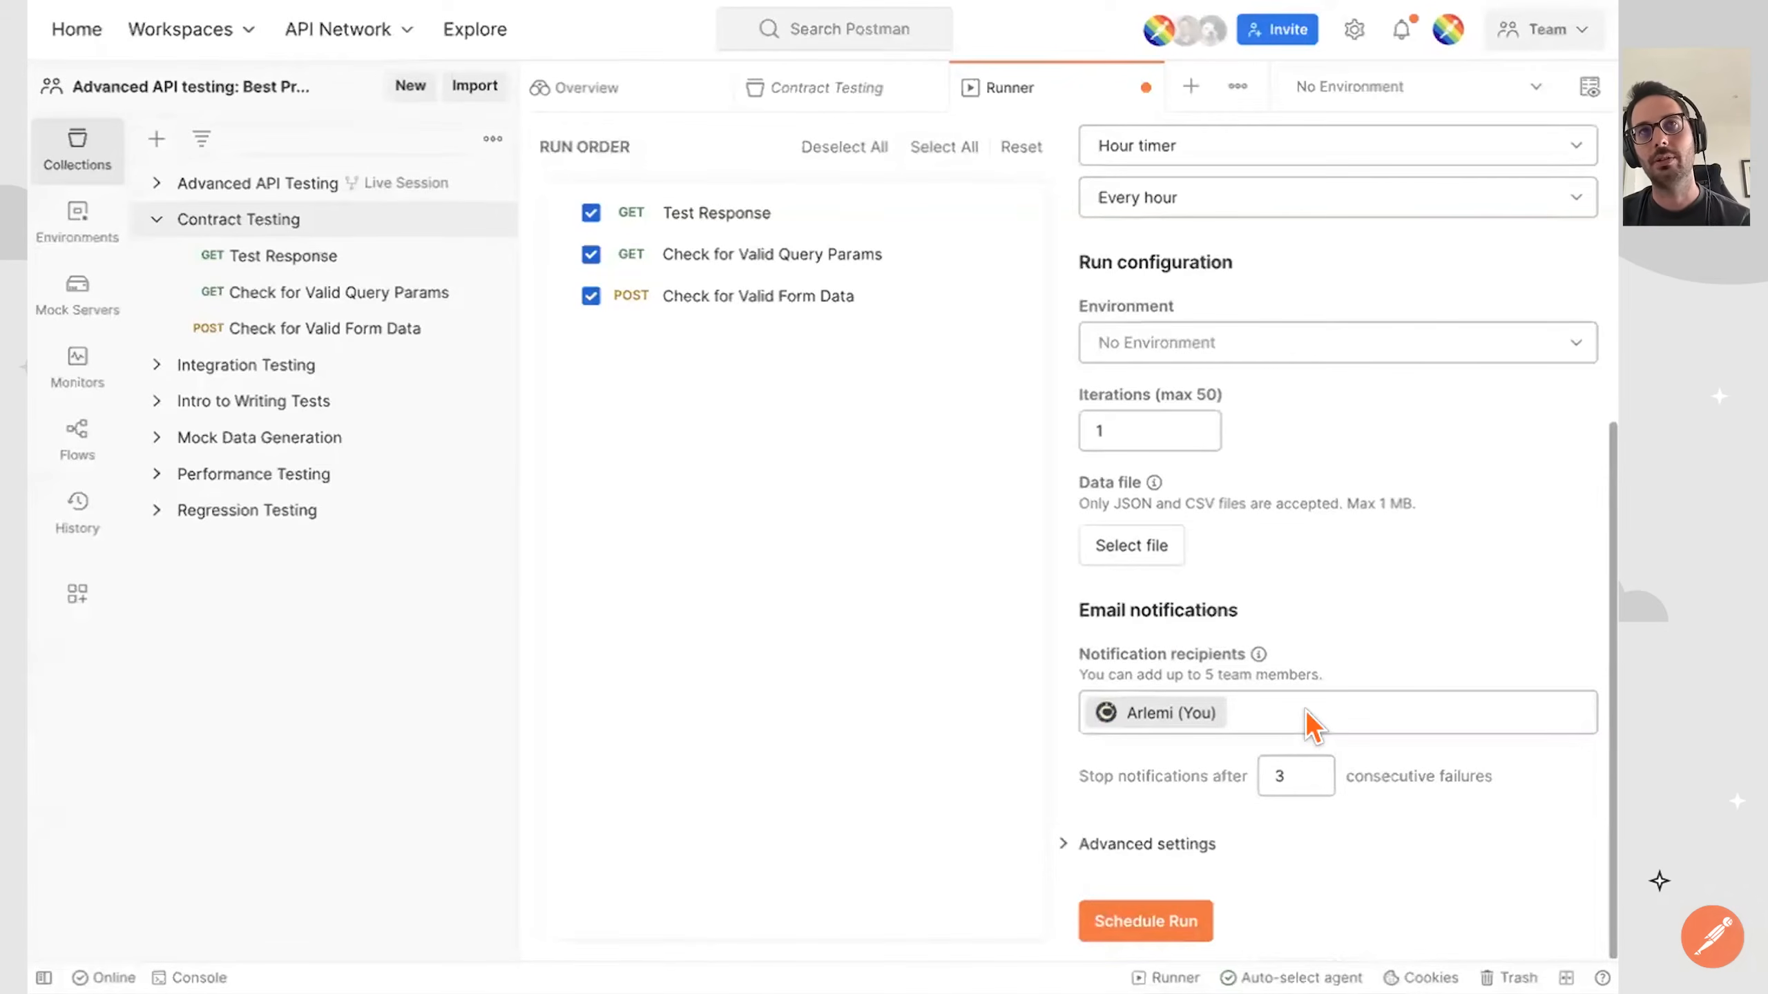
left_click(1123, 923)
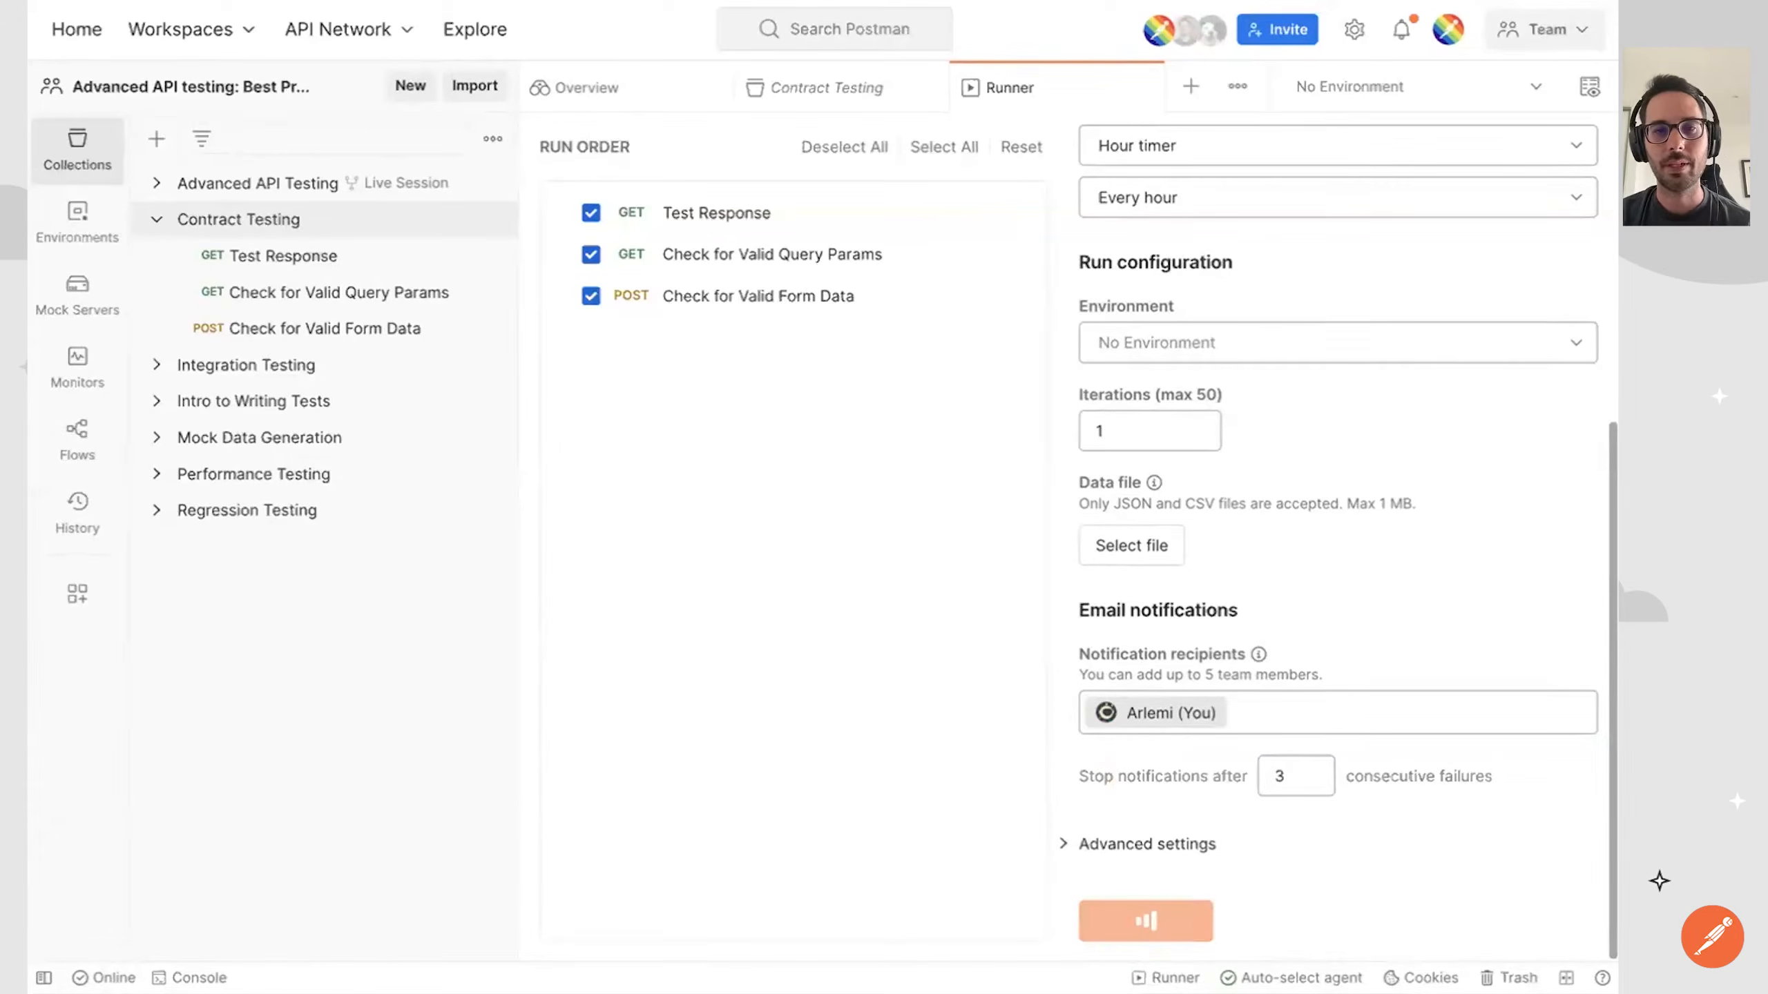
left_click(1038, 717)
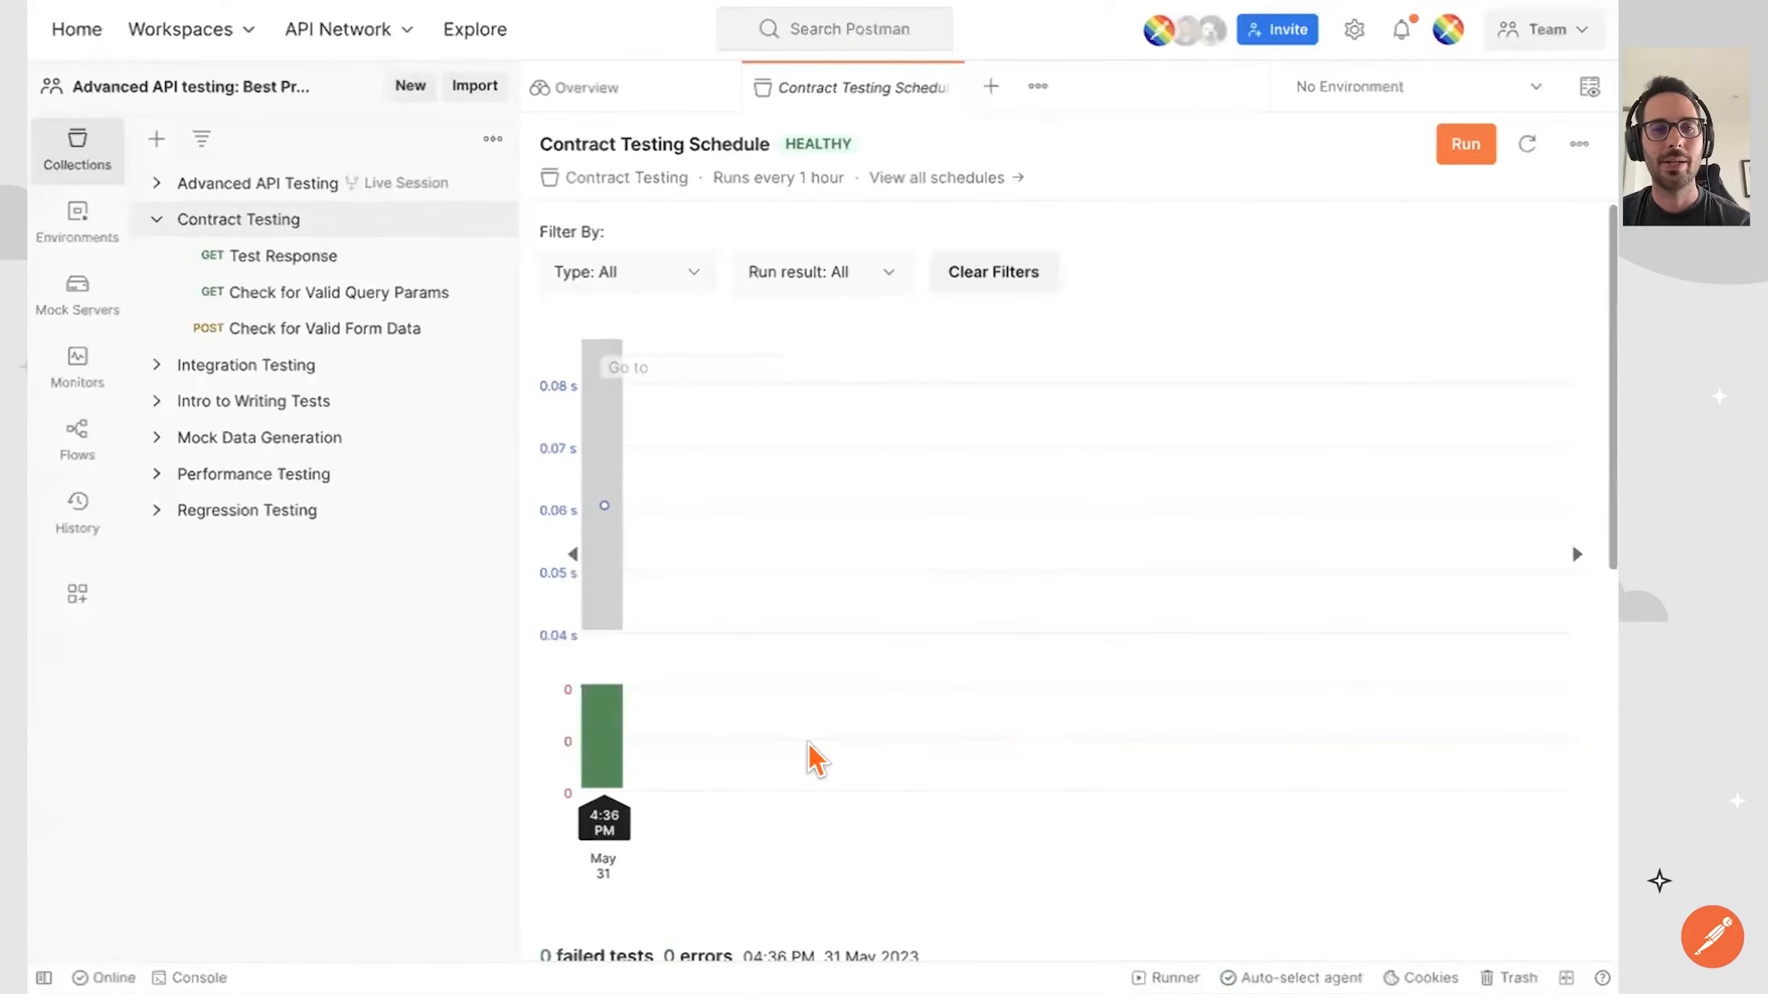
Run the Contract Testing Schedule manually on the Postman Cloud.
left_click(1470, 148)
left_click(1475, 155)
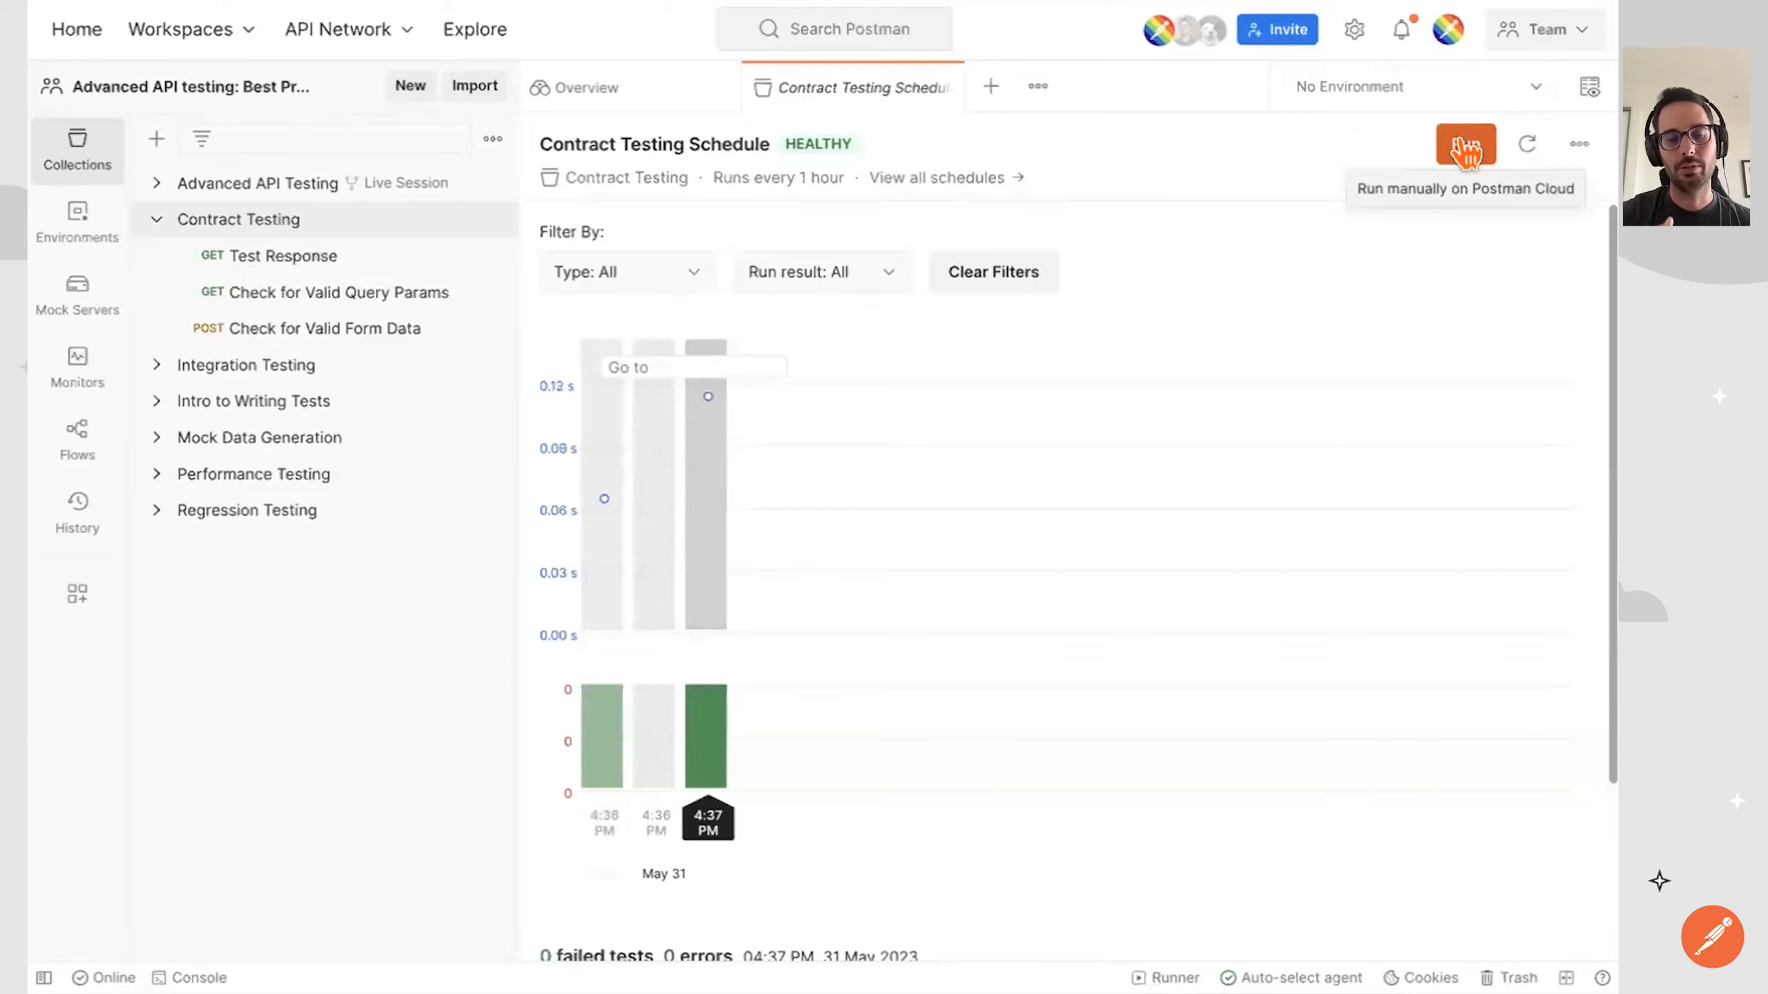
left_click(1465, 148)
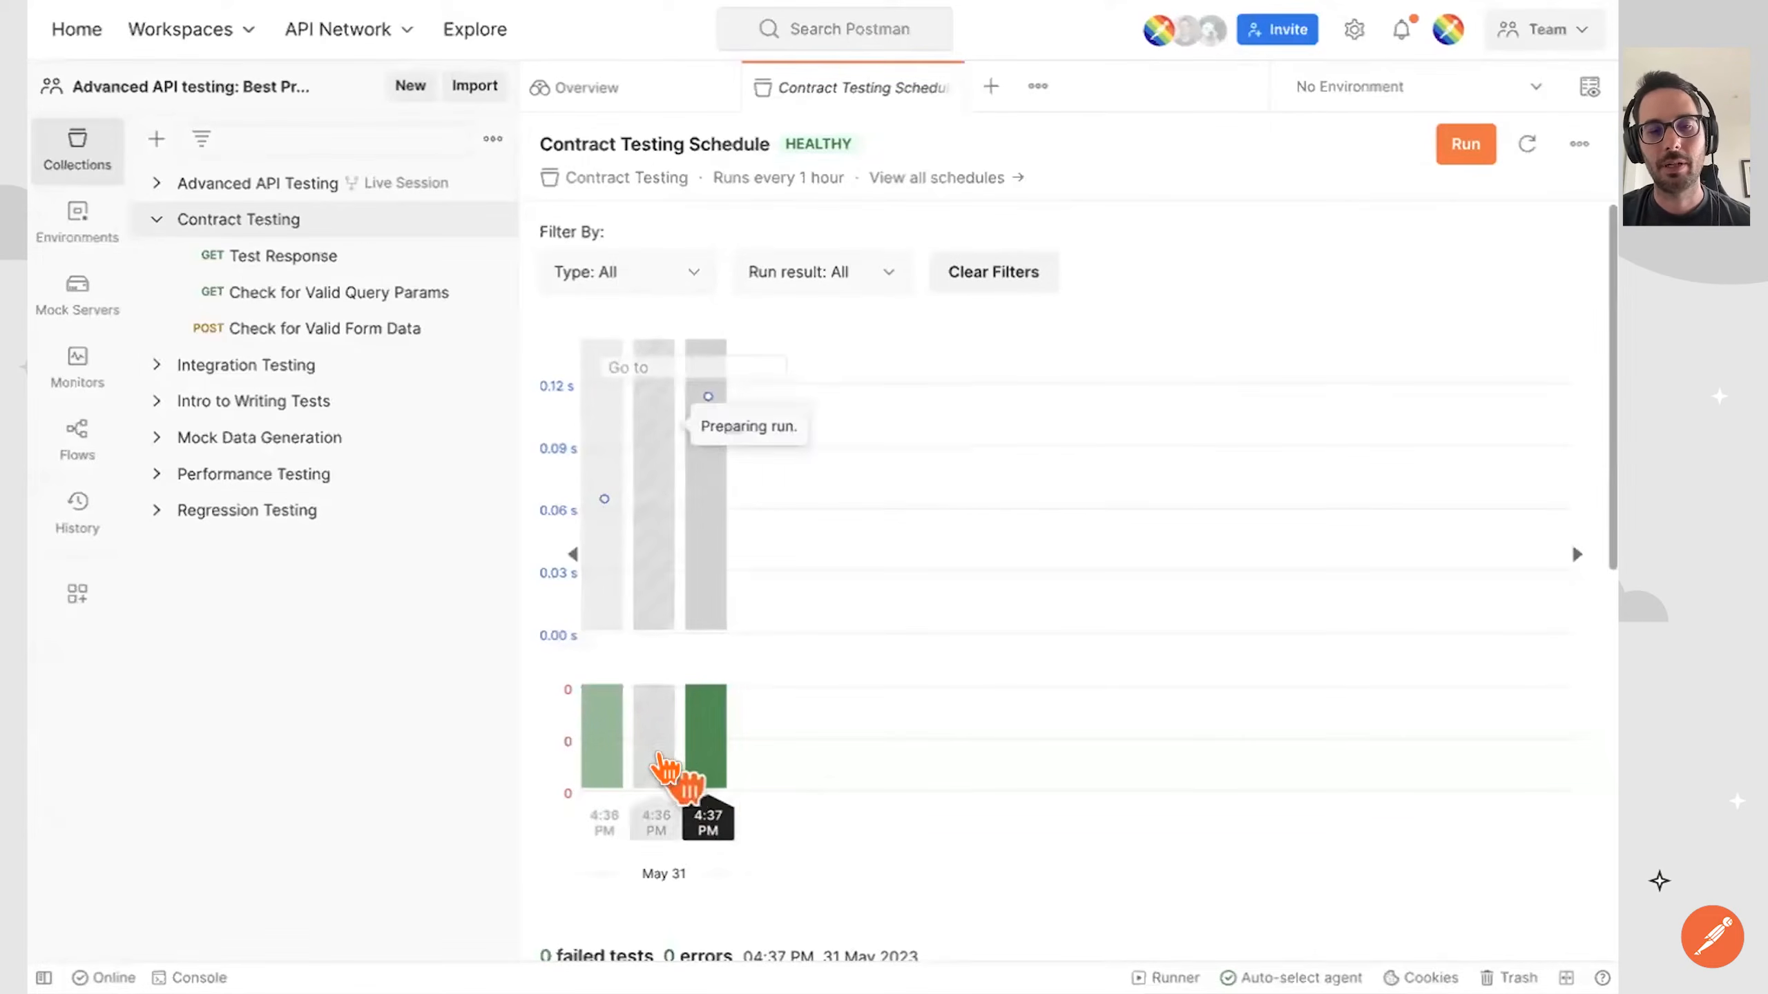
Examine the run chart, test results and console log of the latest 4:37 PM run.
mouse_move(692, 774)
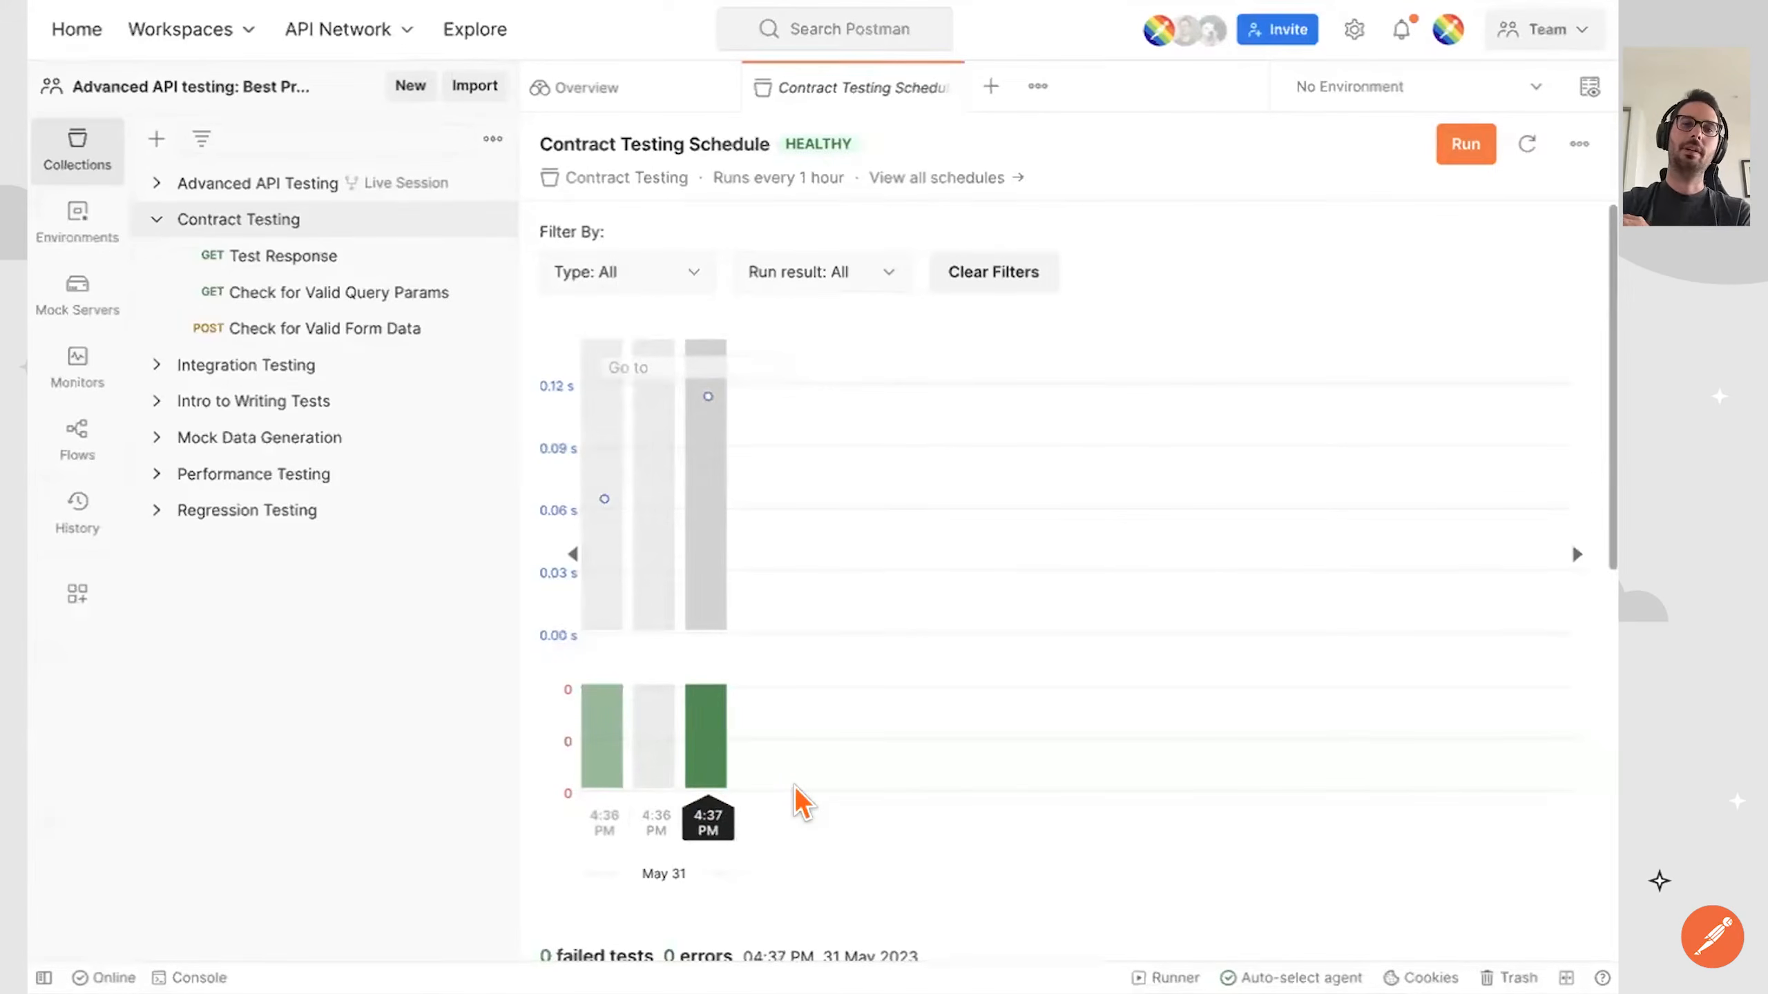
scroll(800, 801, "down", 5)
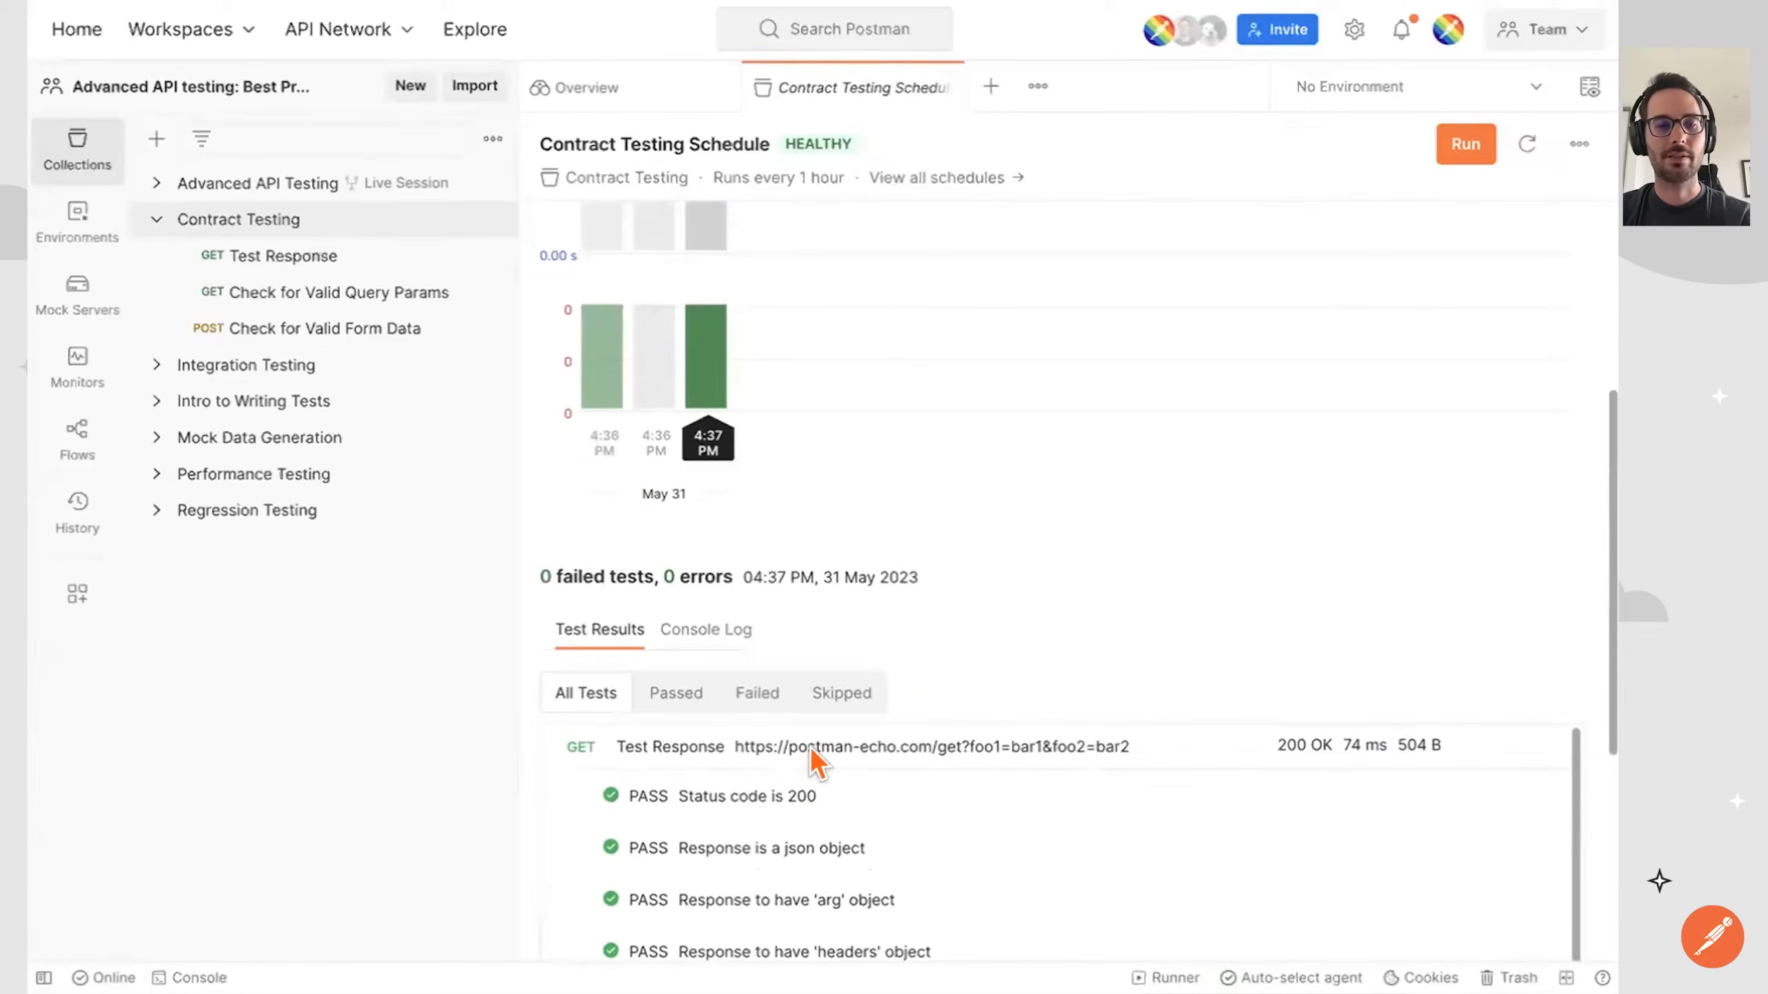
left_click(722, 627)
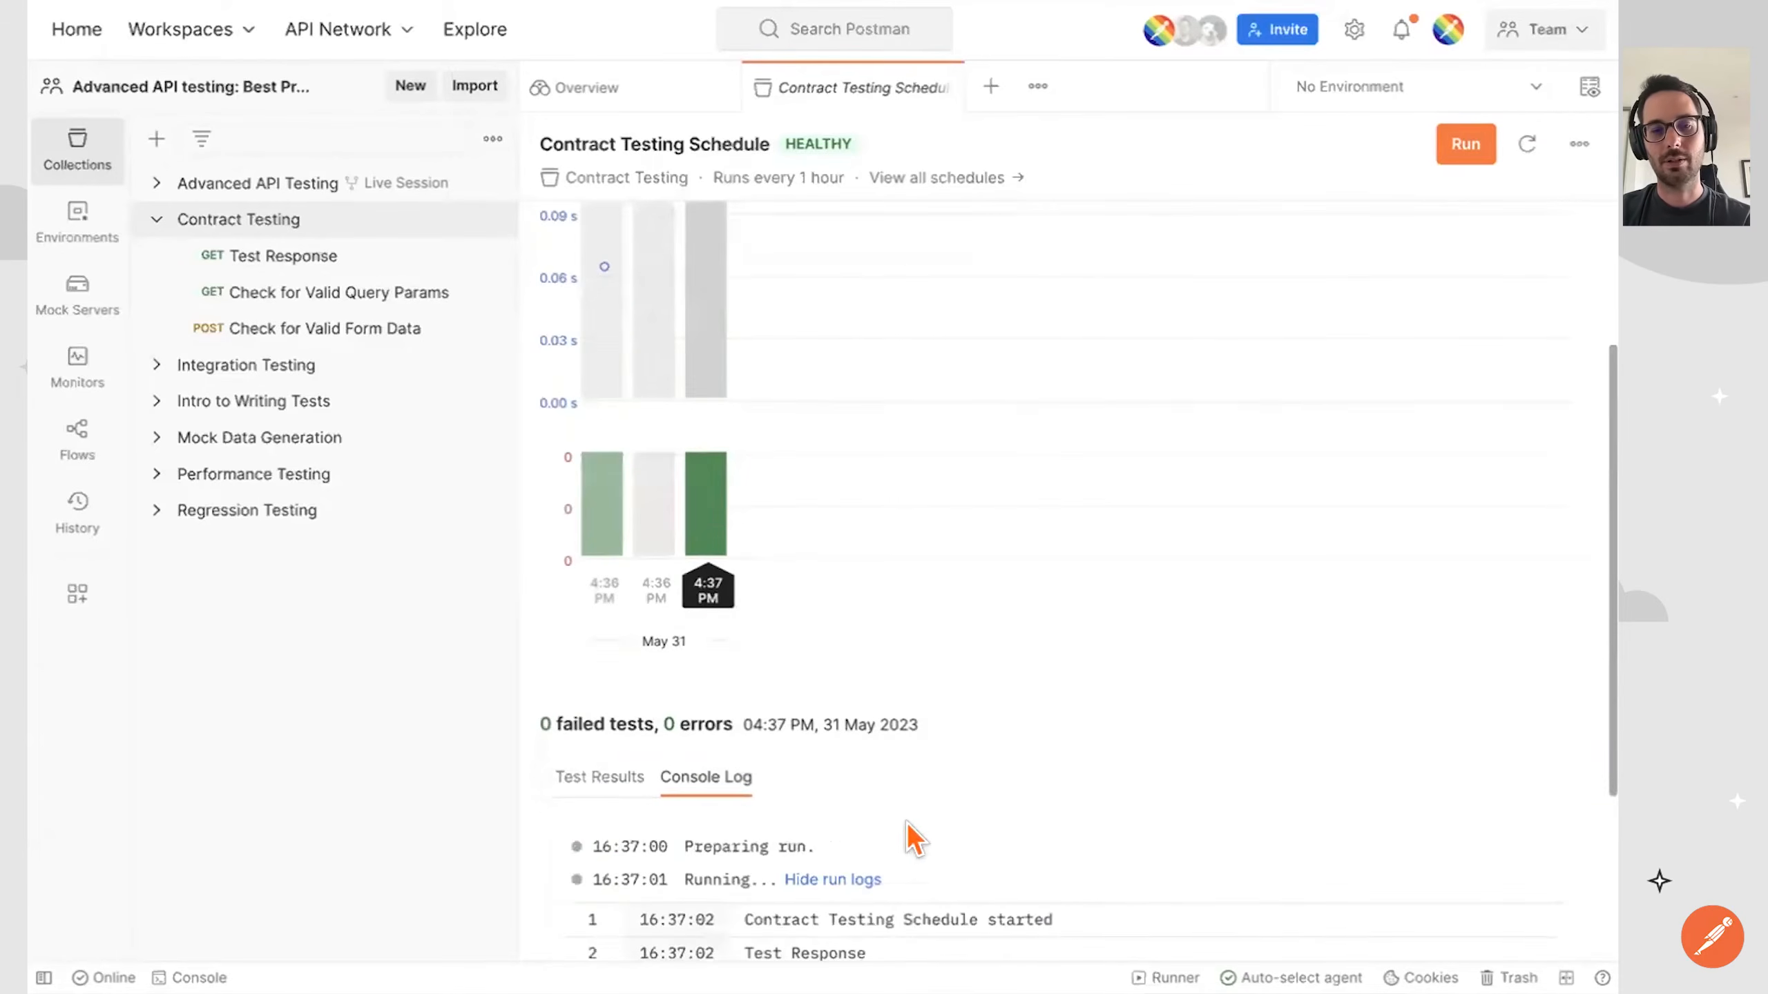
scroll(933, 859, "down", 3)
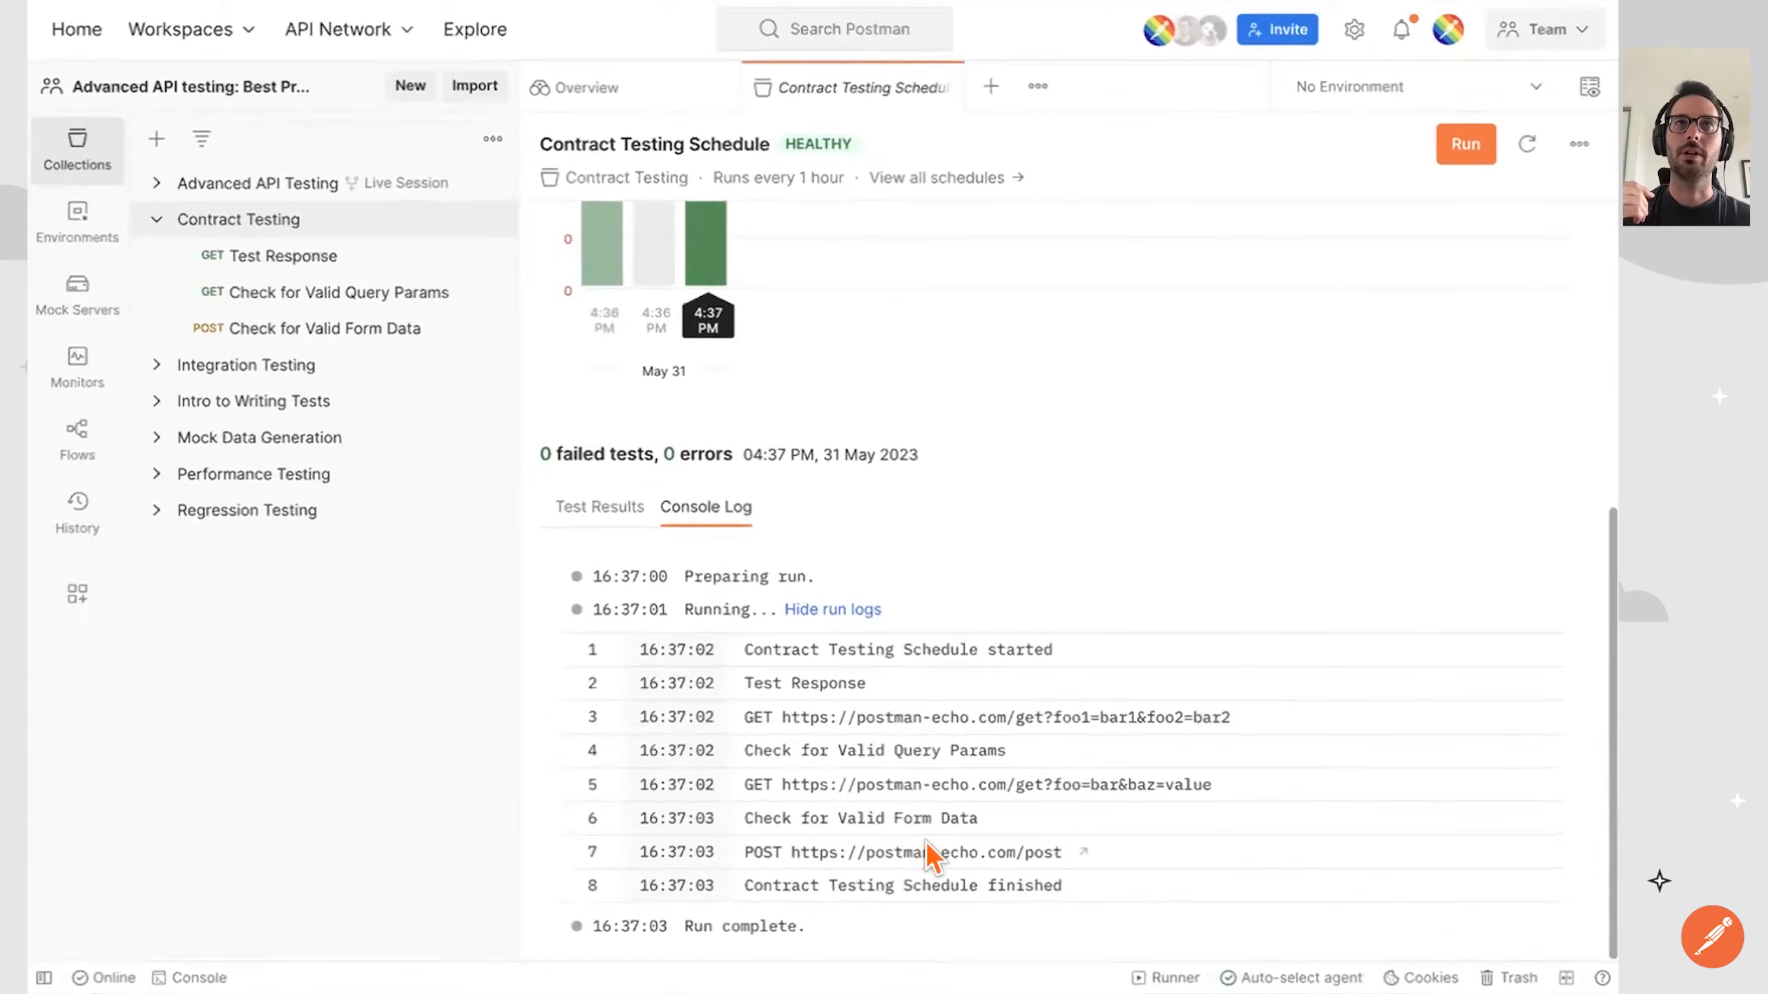
scroll(933, 849, "up", 5)
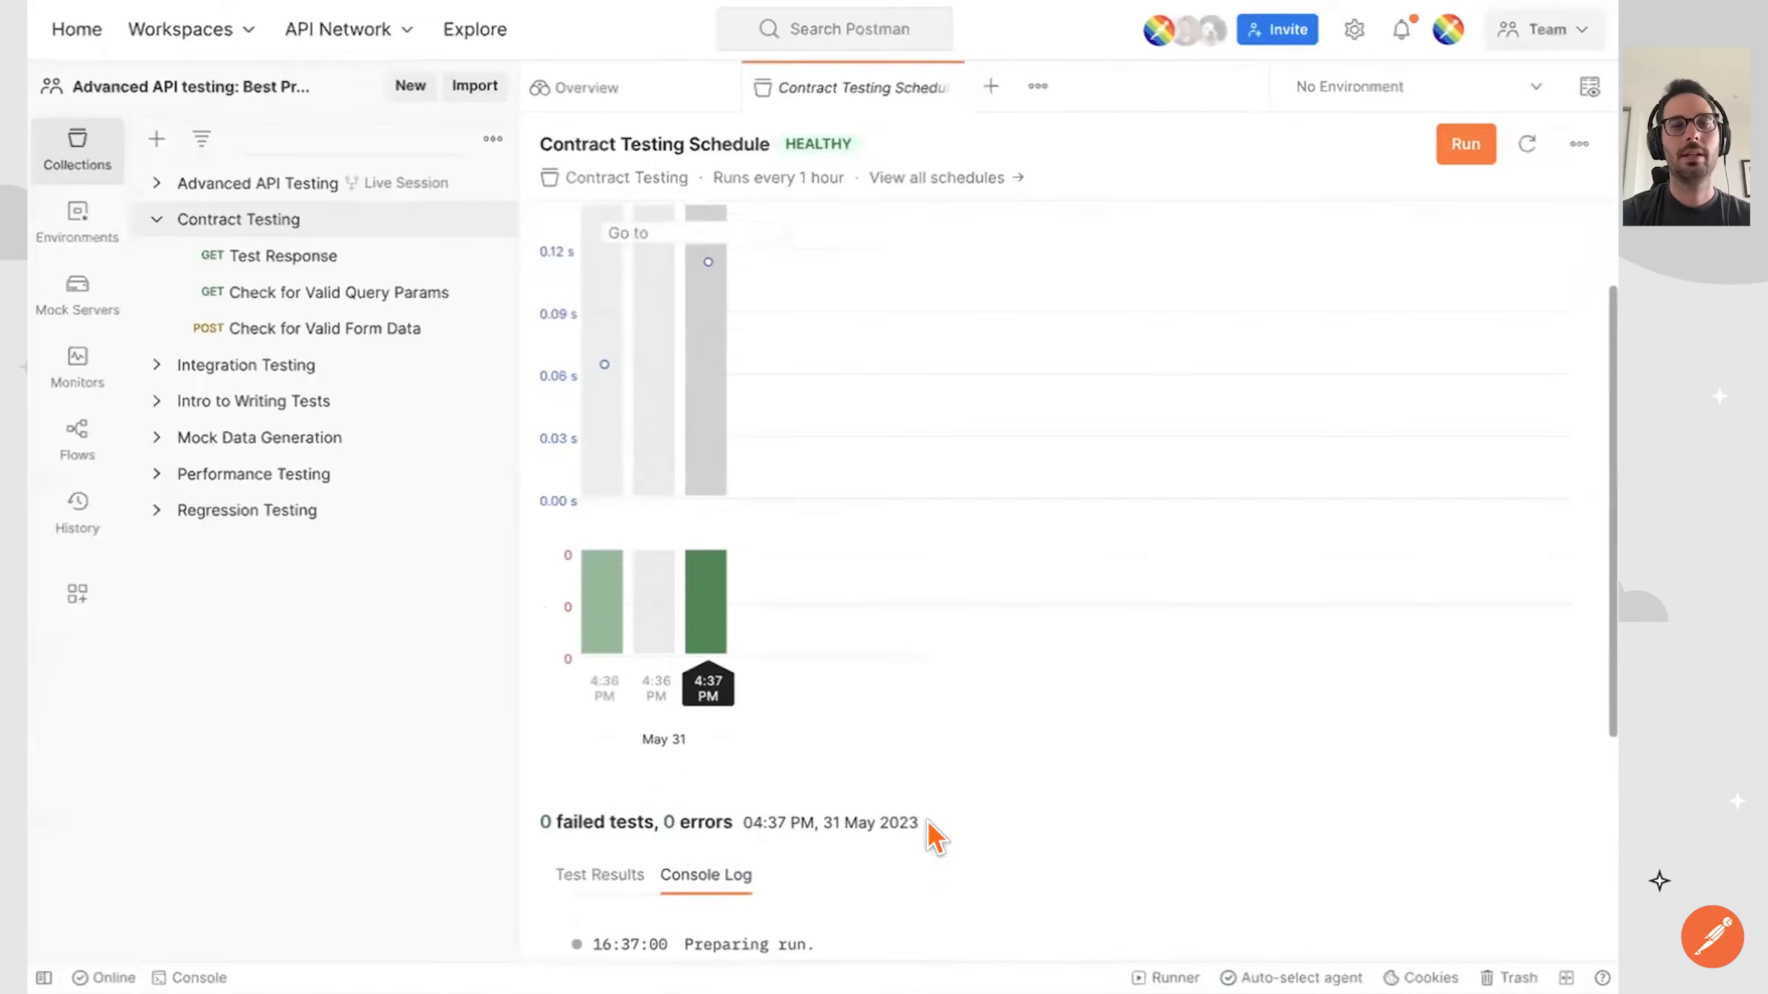
Trigger another manual run of the schedule and check the status of the 4:36 PM run in the chart.
left_click(1464, 146)
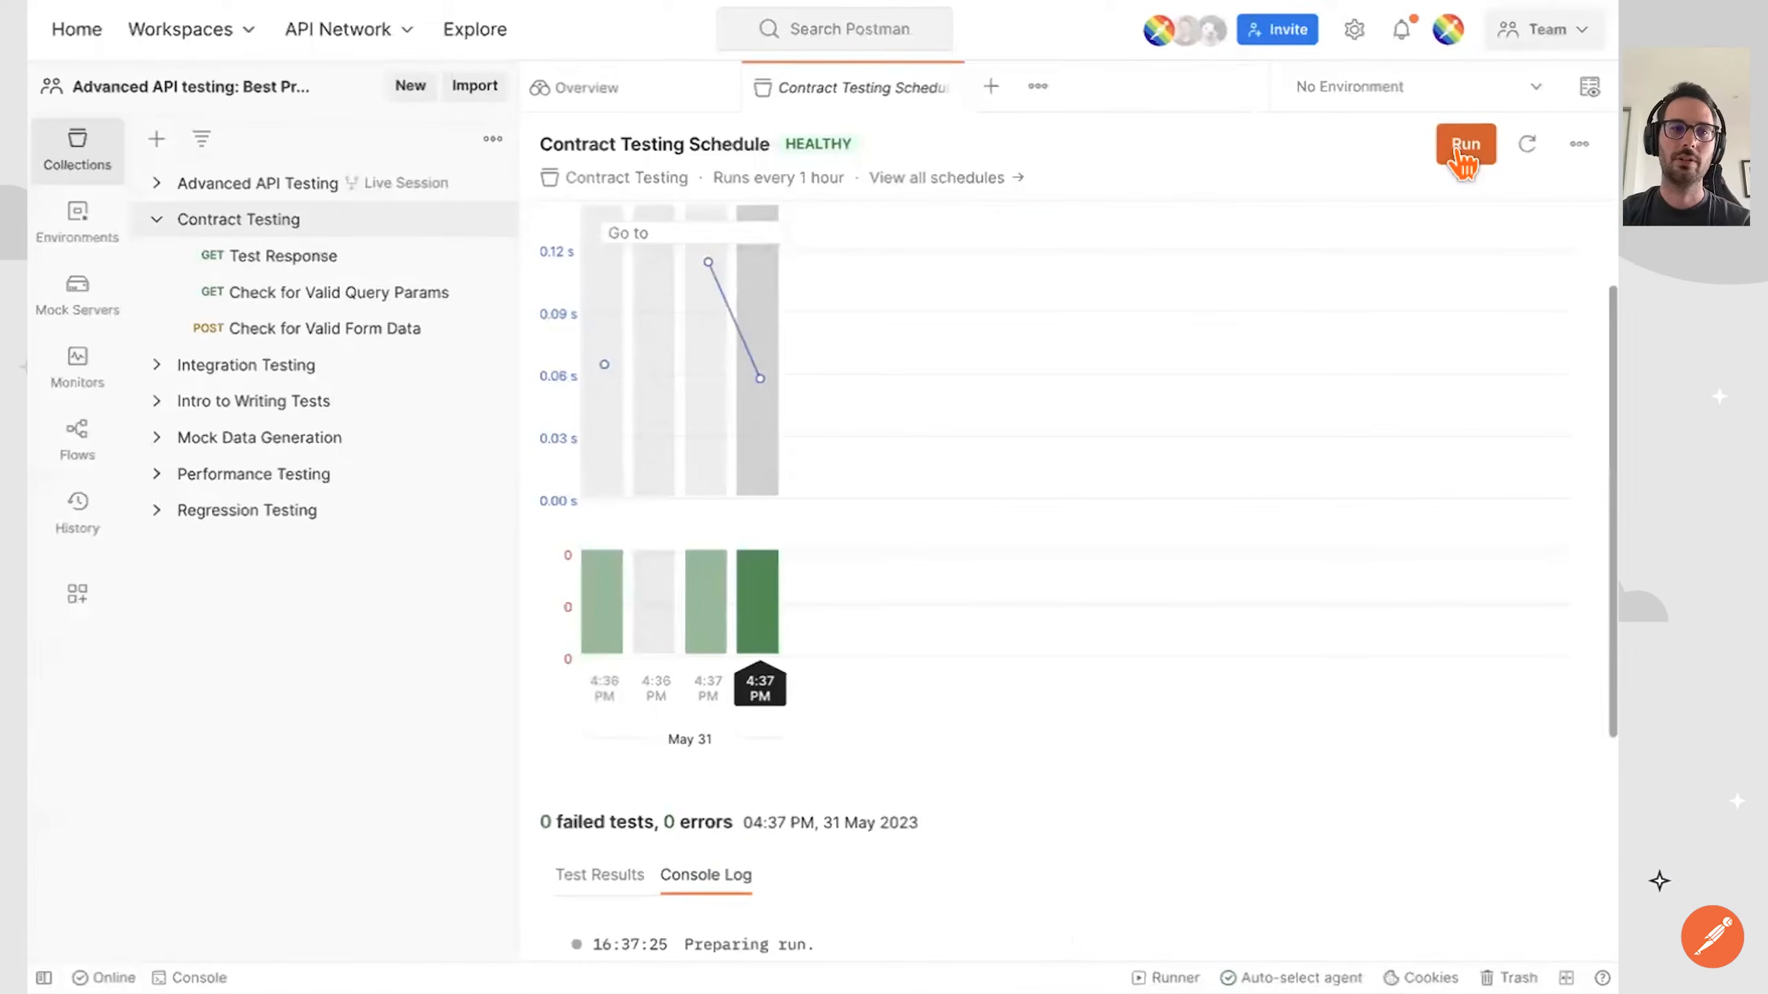
scroll(1193, 412, "up", 2)
mouse_move(641, 445)
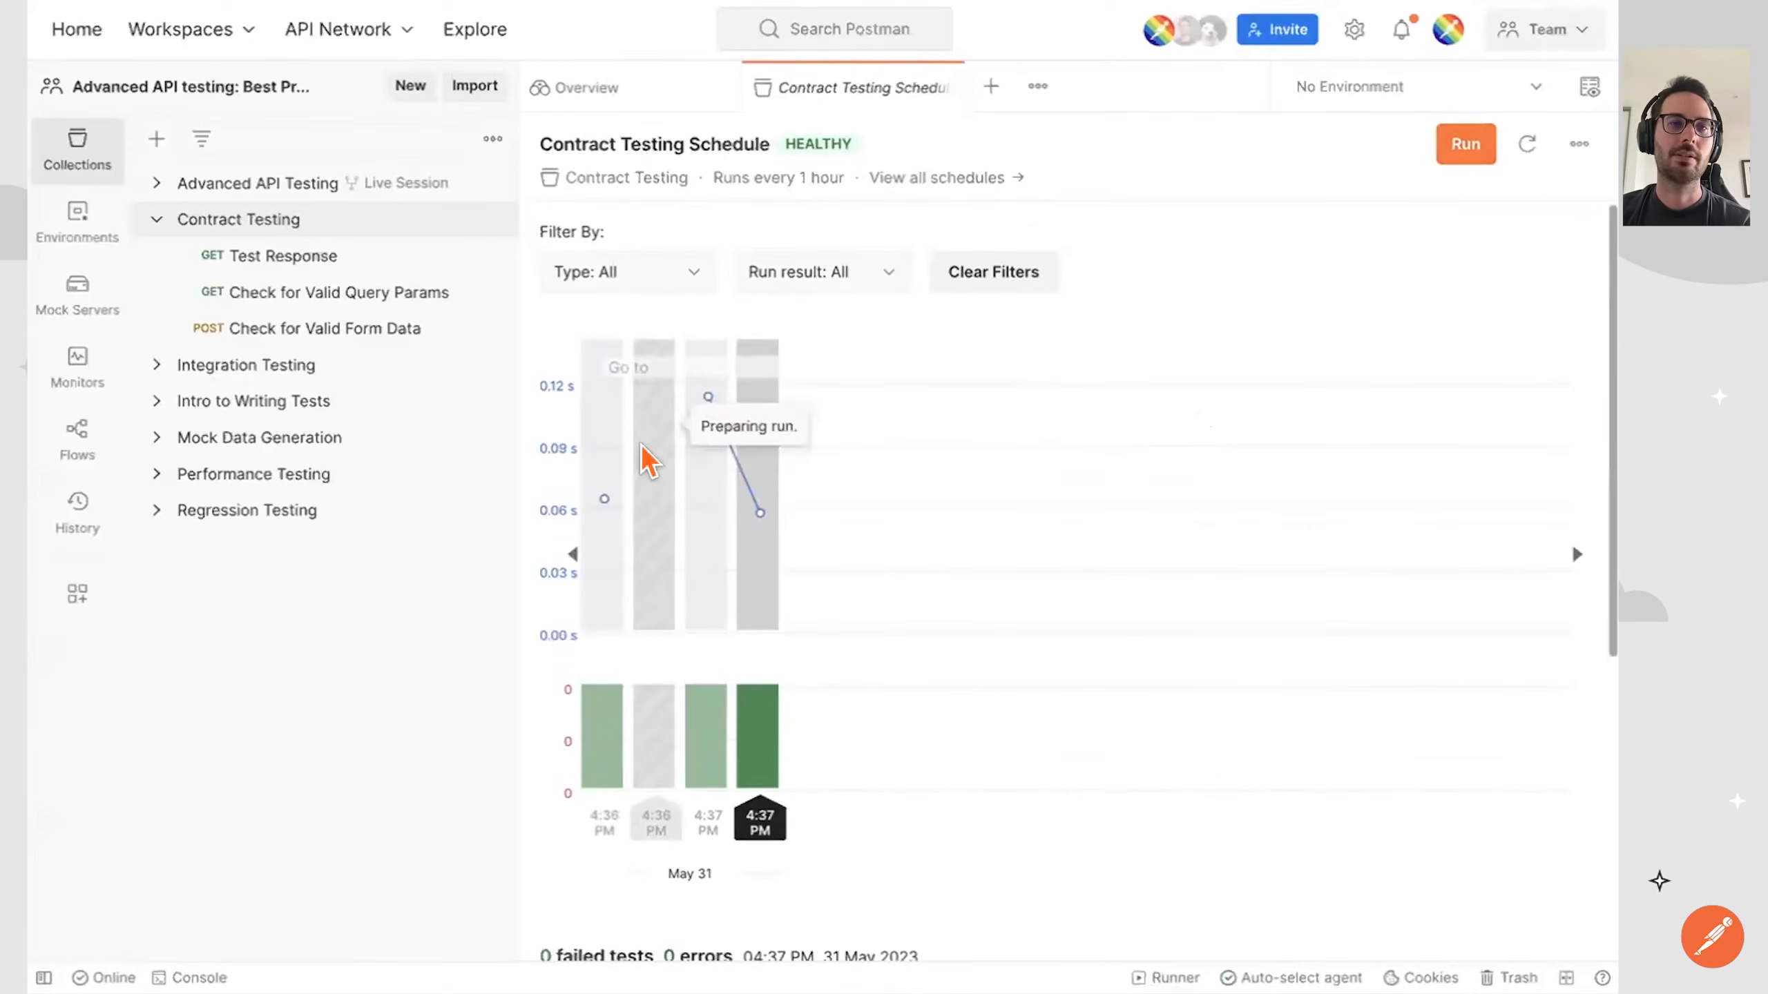
View the past and scheduled runs of the Contract Testing collection.
left_click(321, 220)
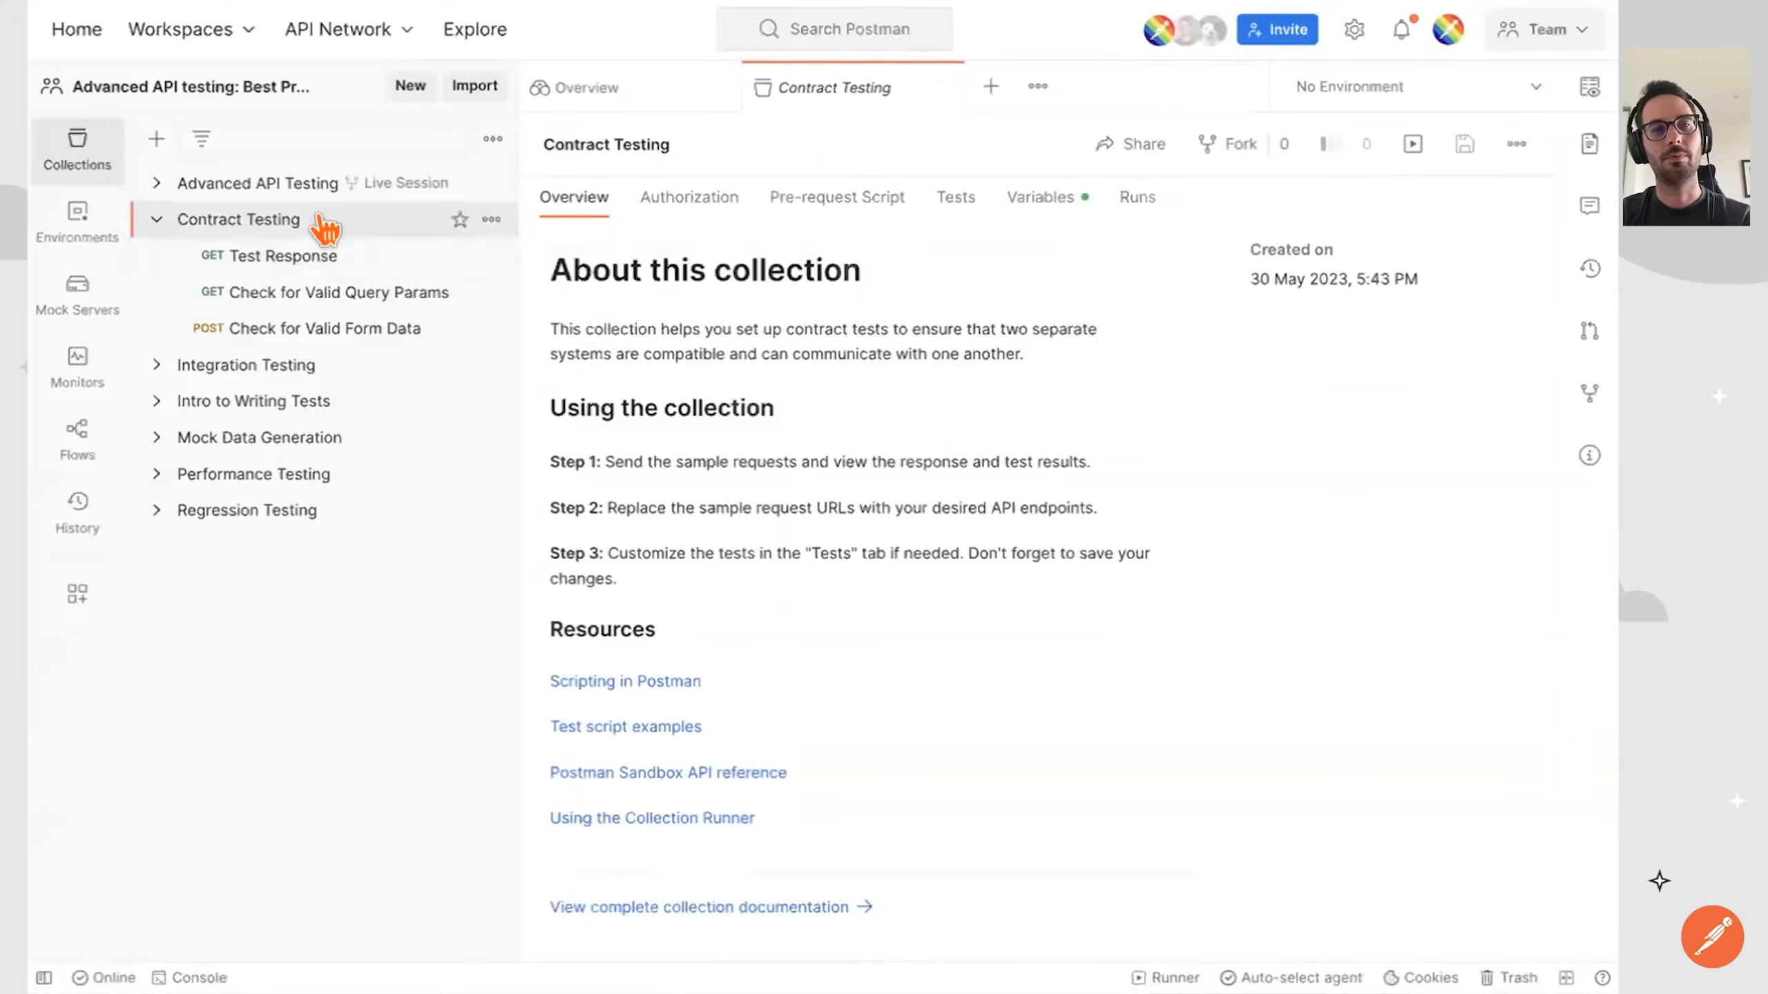
left_click(1128, 199)
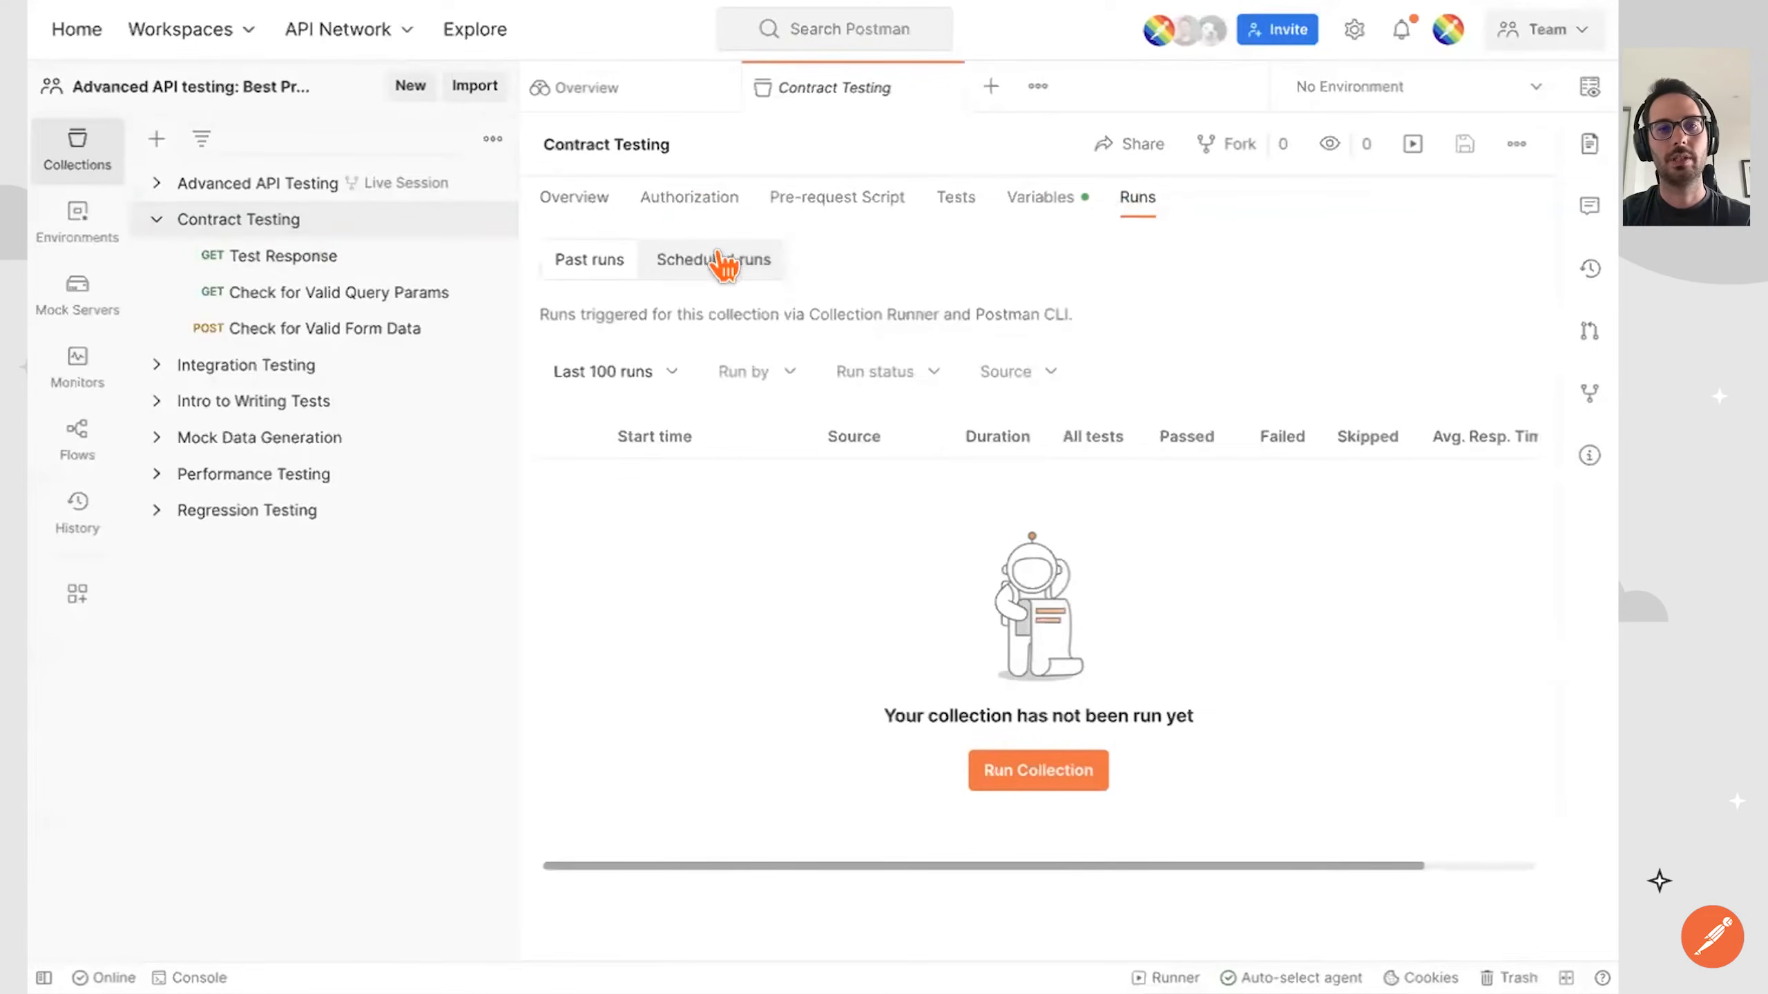
left_click(685, 263)
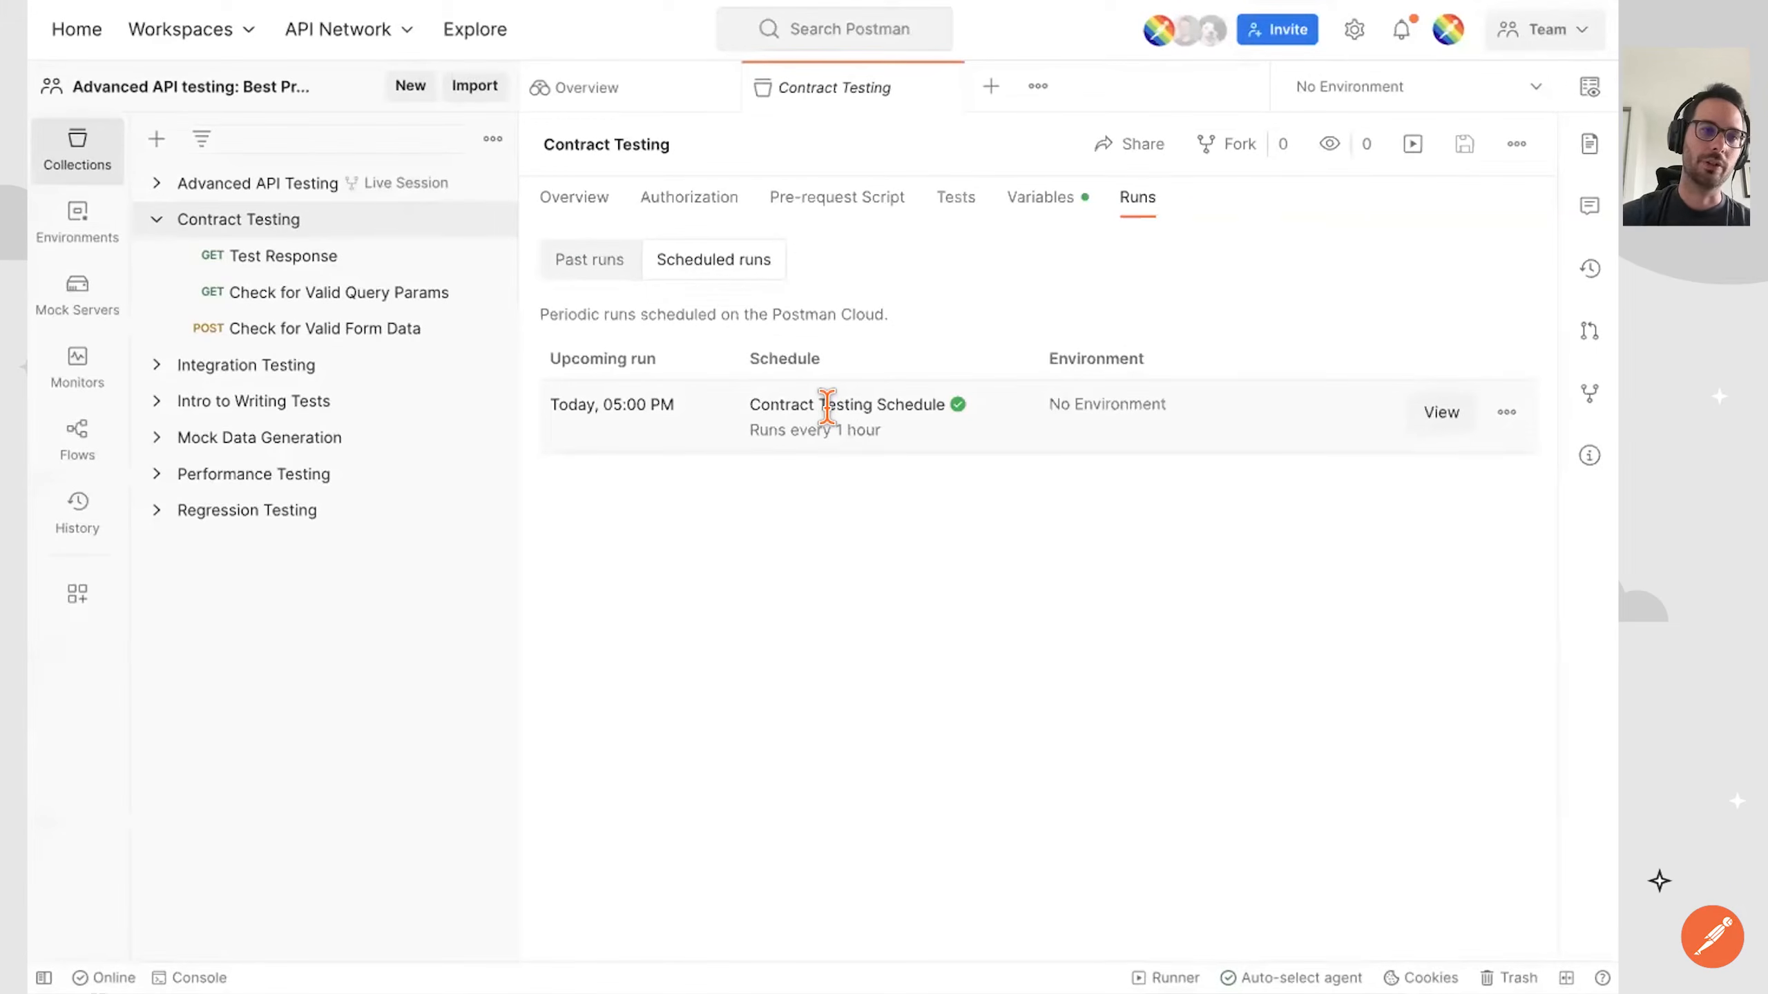
left_click(291, 209)
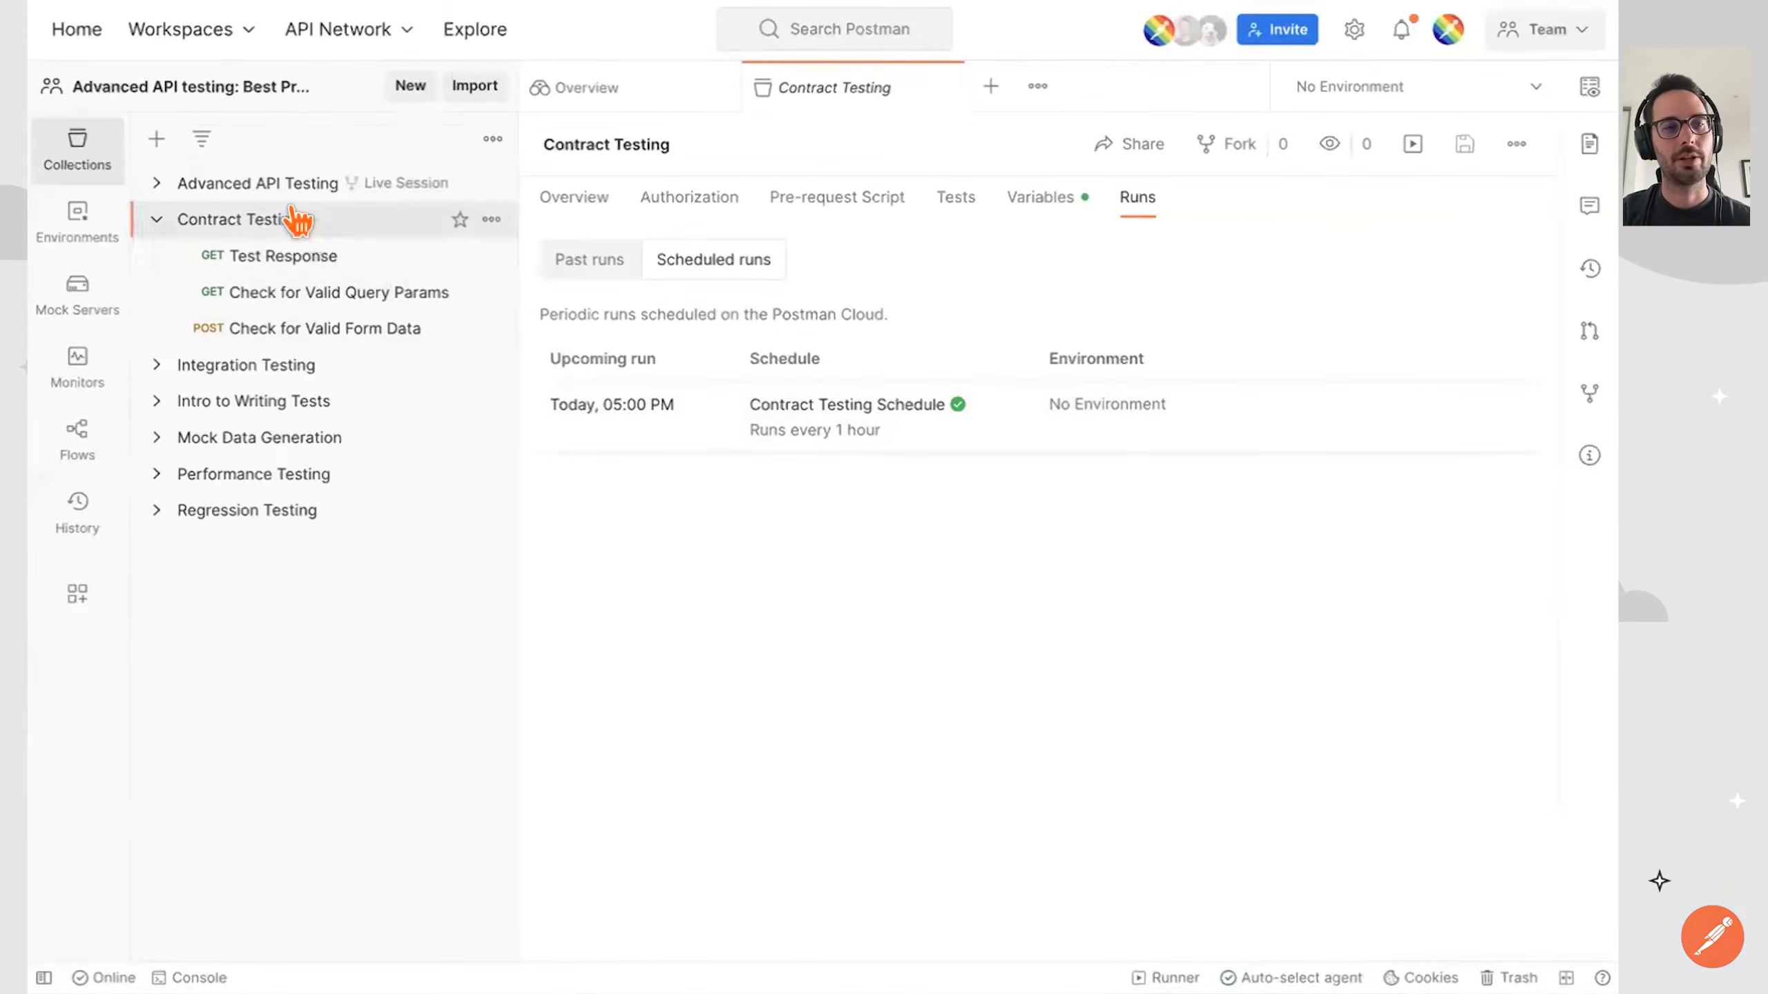
Set the Contract Testing collection to automated runs via CLI and open the account's API key settings from the key prompt.
left_click(1412, 144)
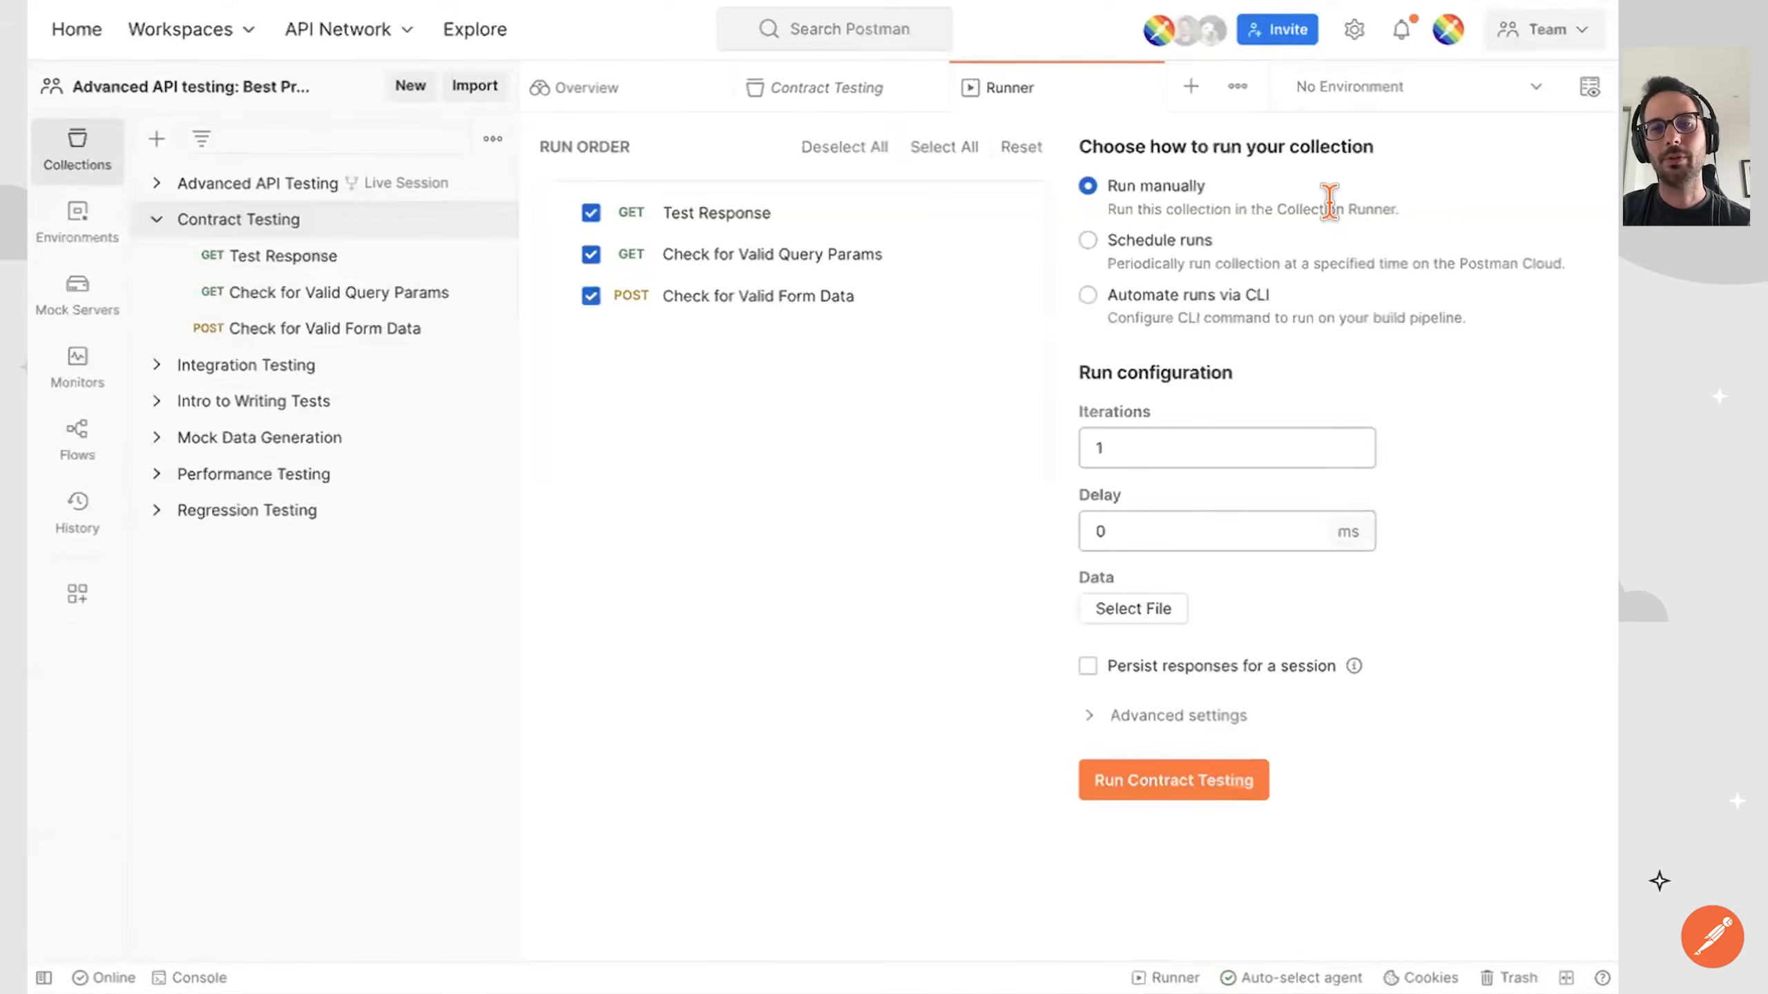
left_click(1222, 296)
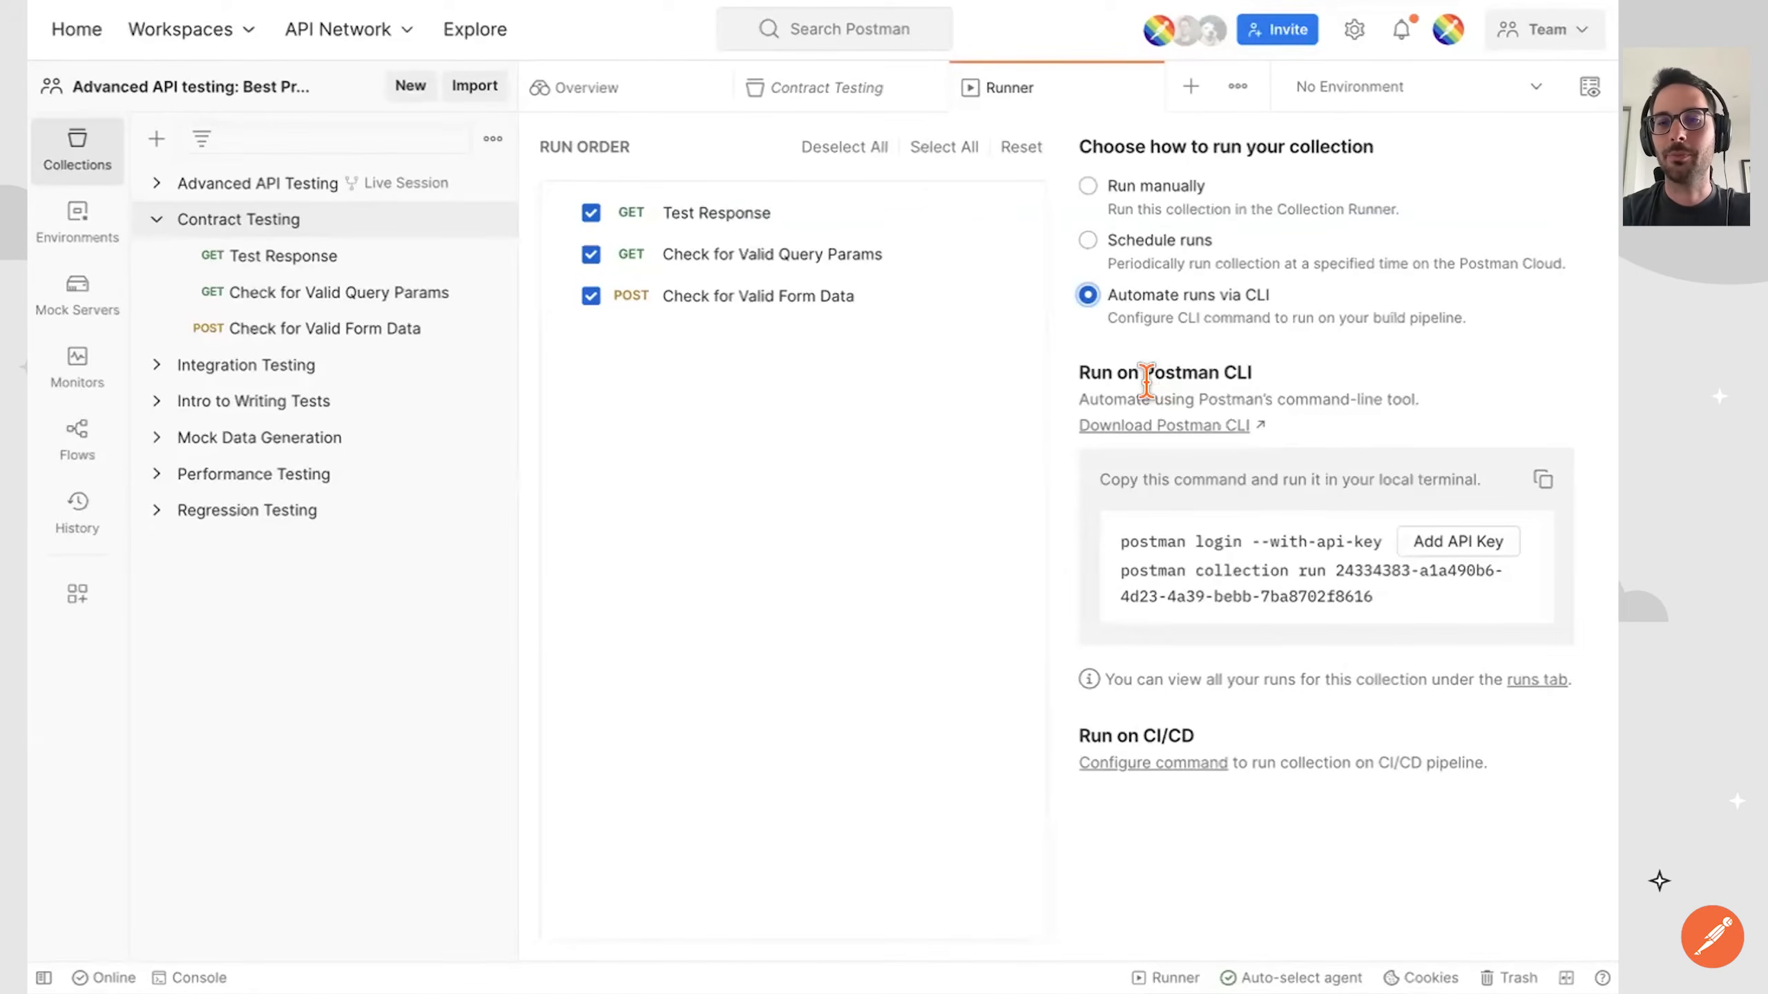
left_click(1432, 551)
left_click(1169, 468)
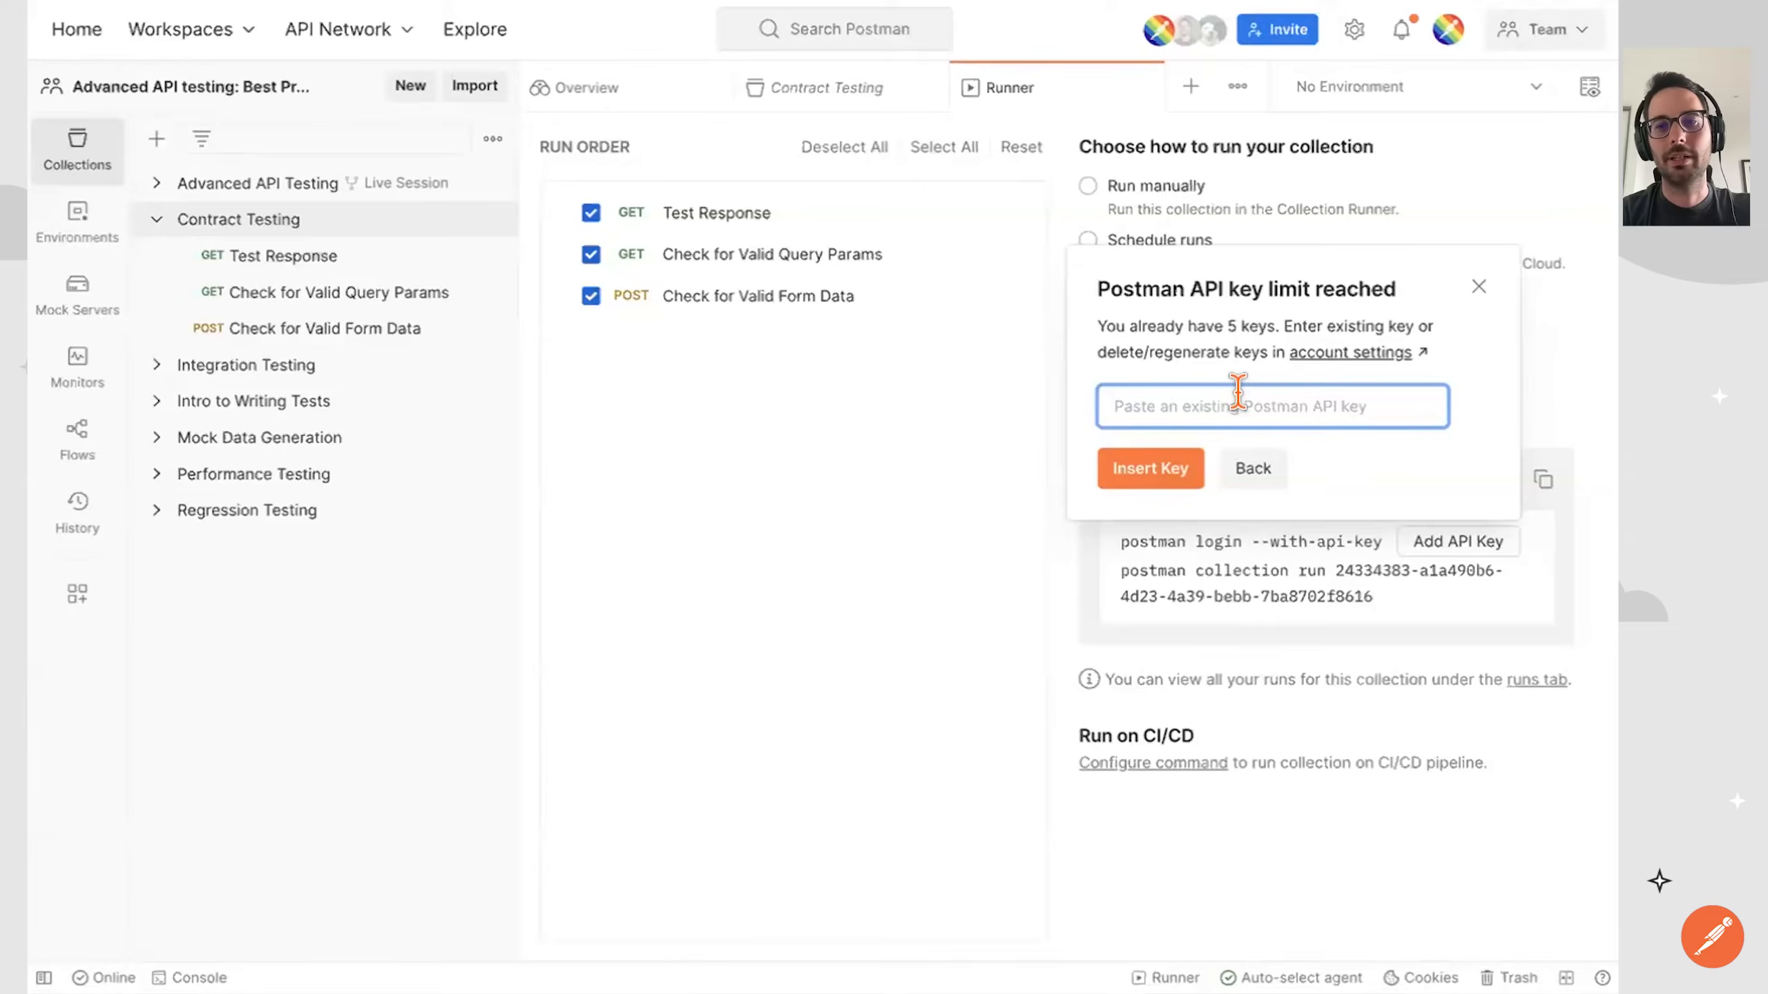
left_click(1333, 353)
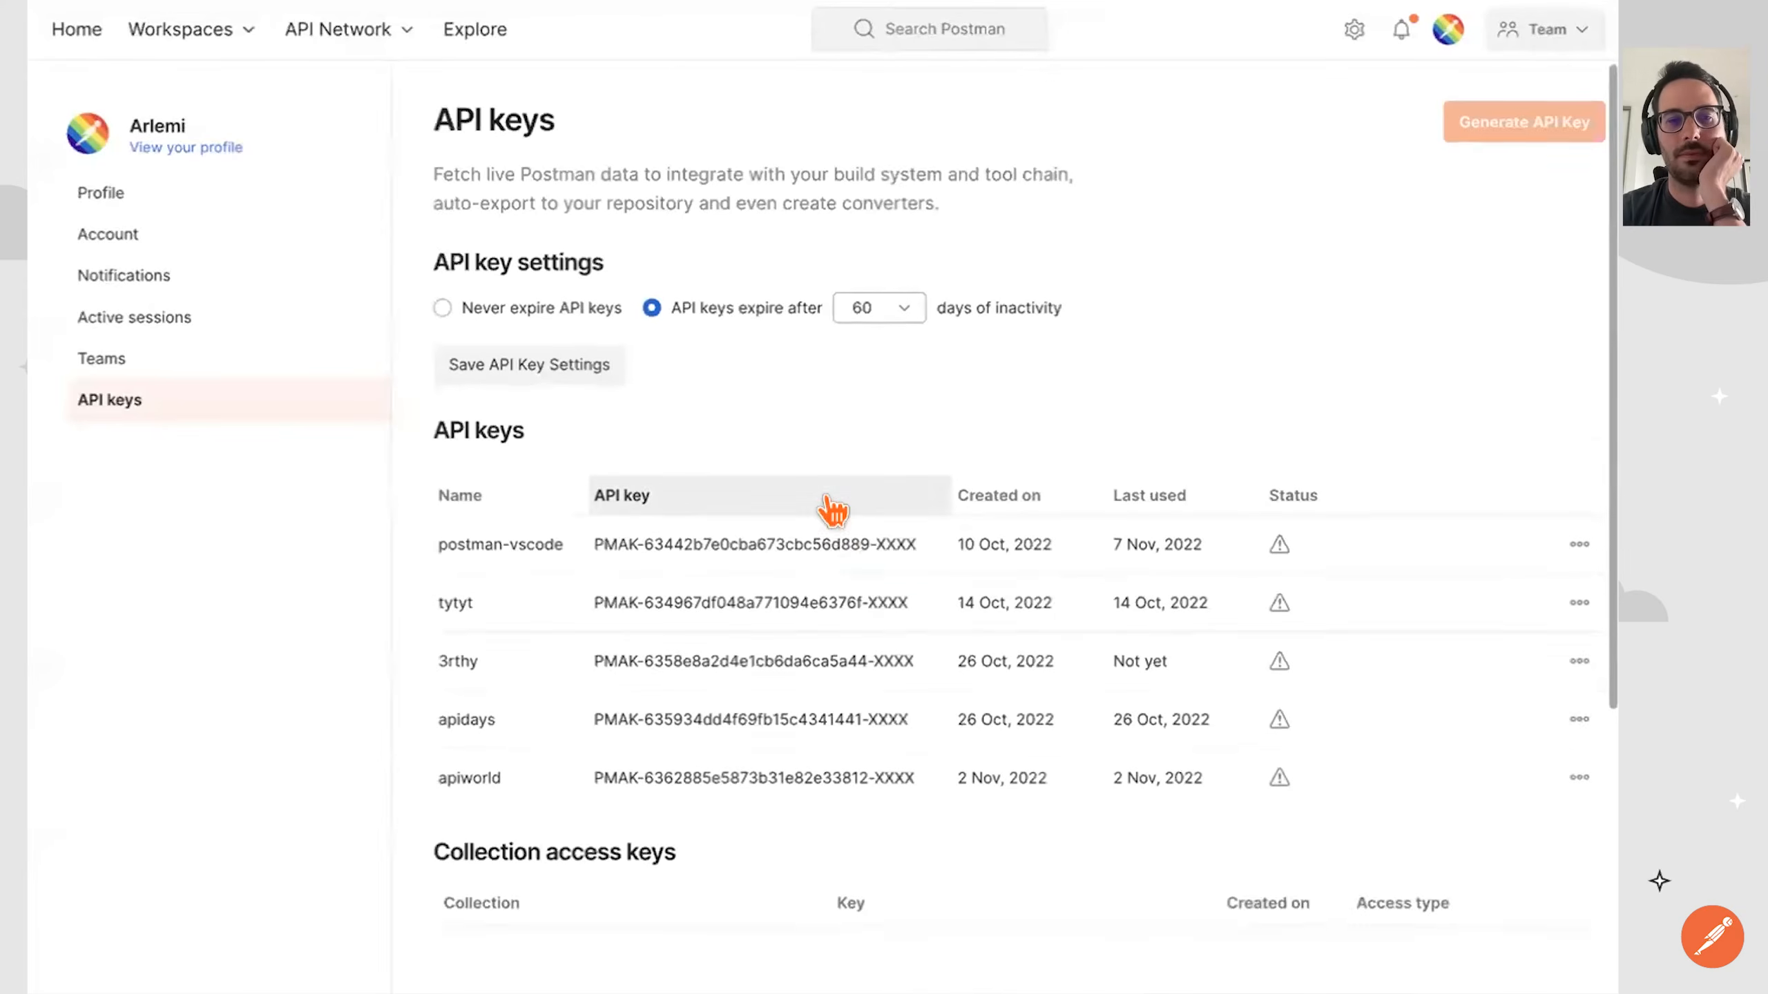
Regenerate the apiworld API key, copy the new key and return to the collection runner.
scroll(828, 507, "down", 1)
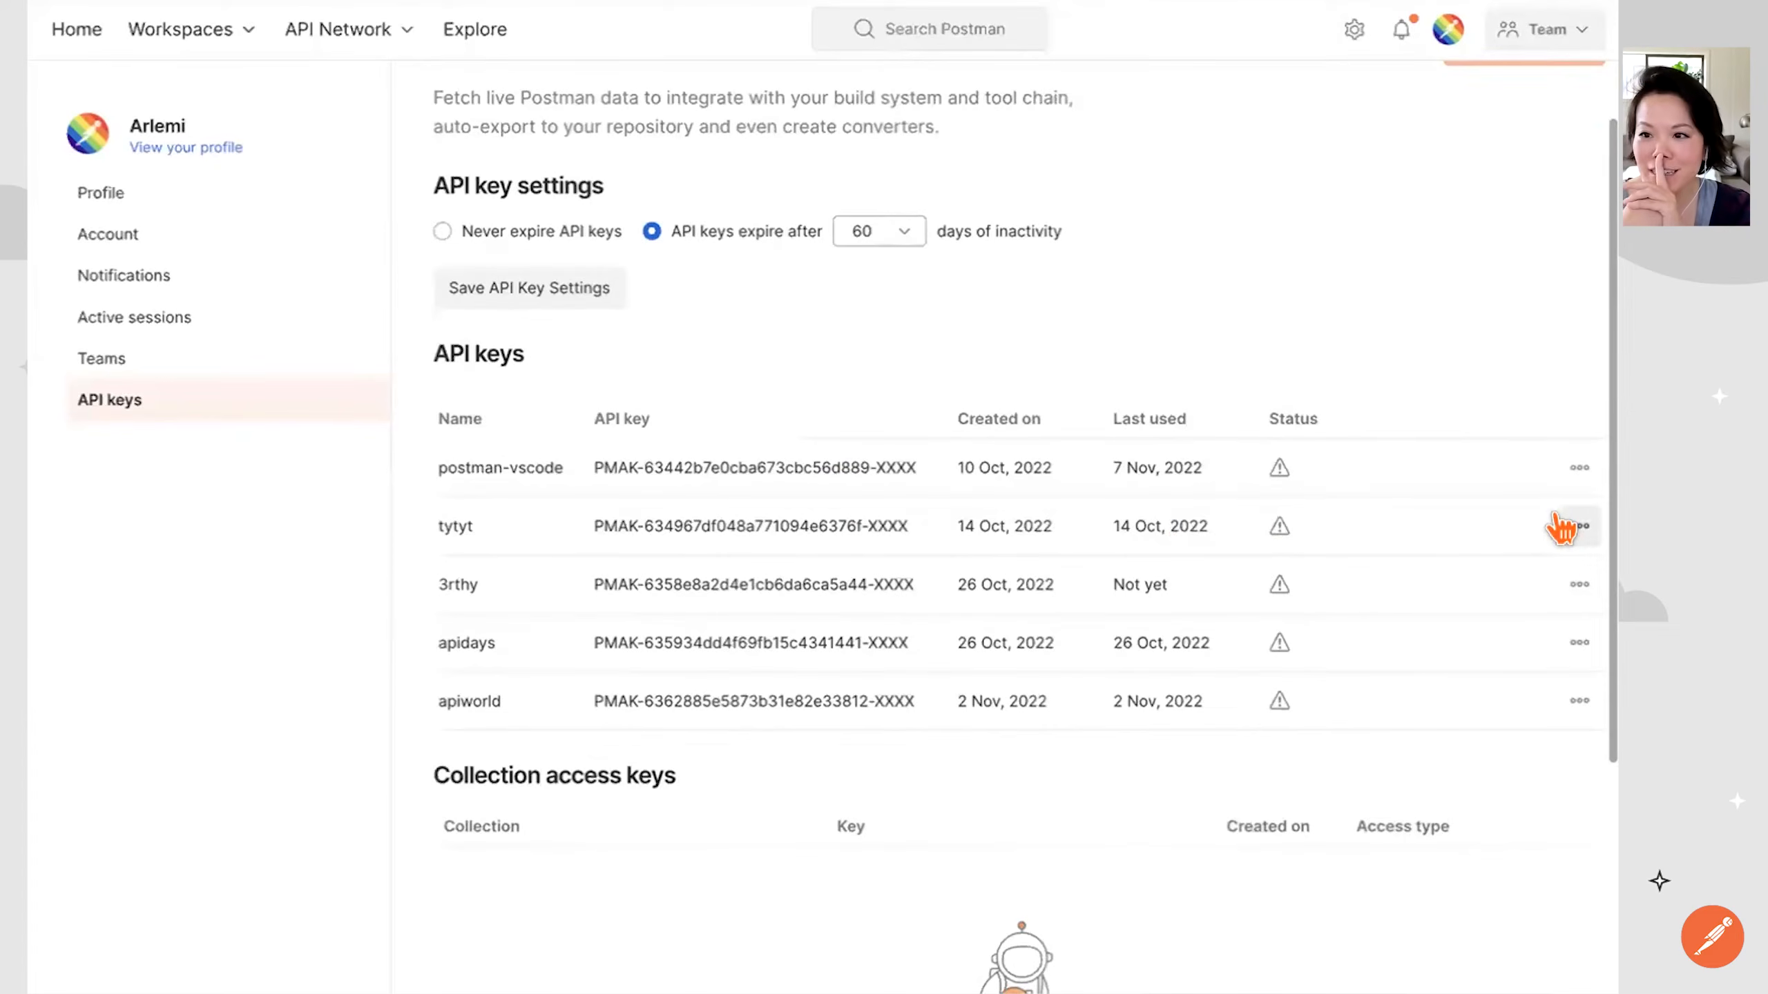
left_click(1578, 526)
left_click(1343, 630)
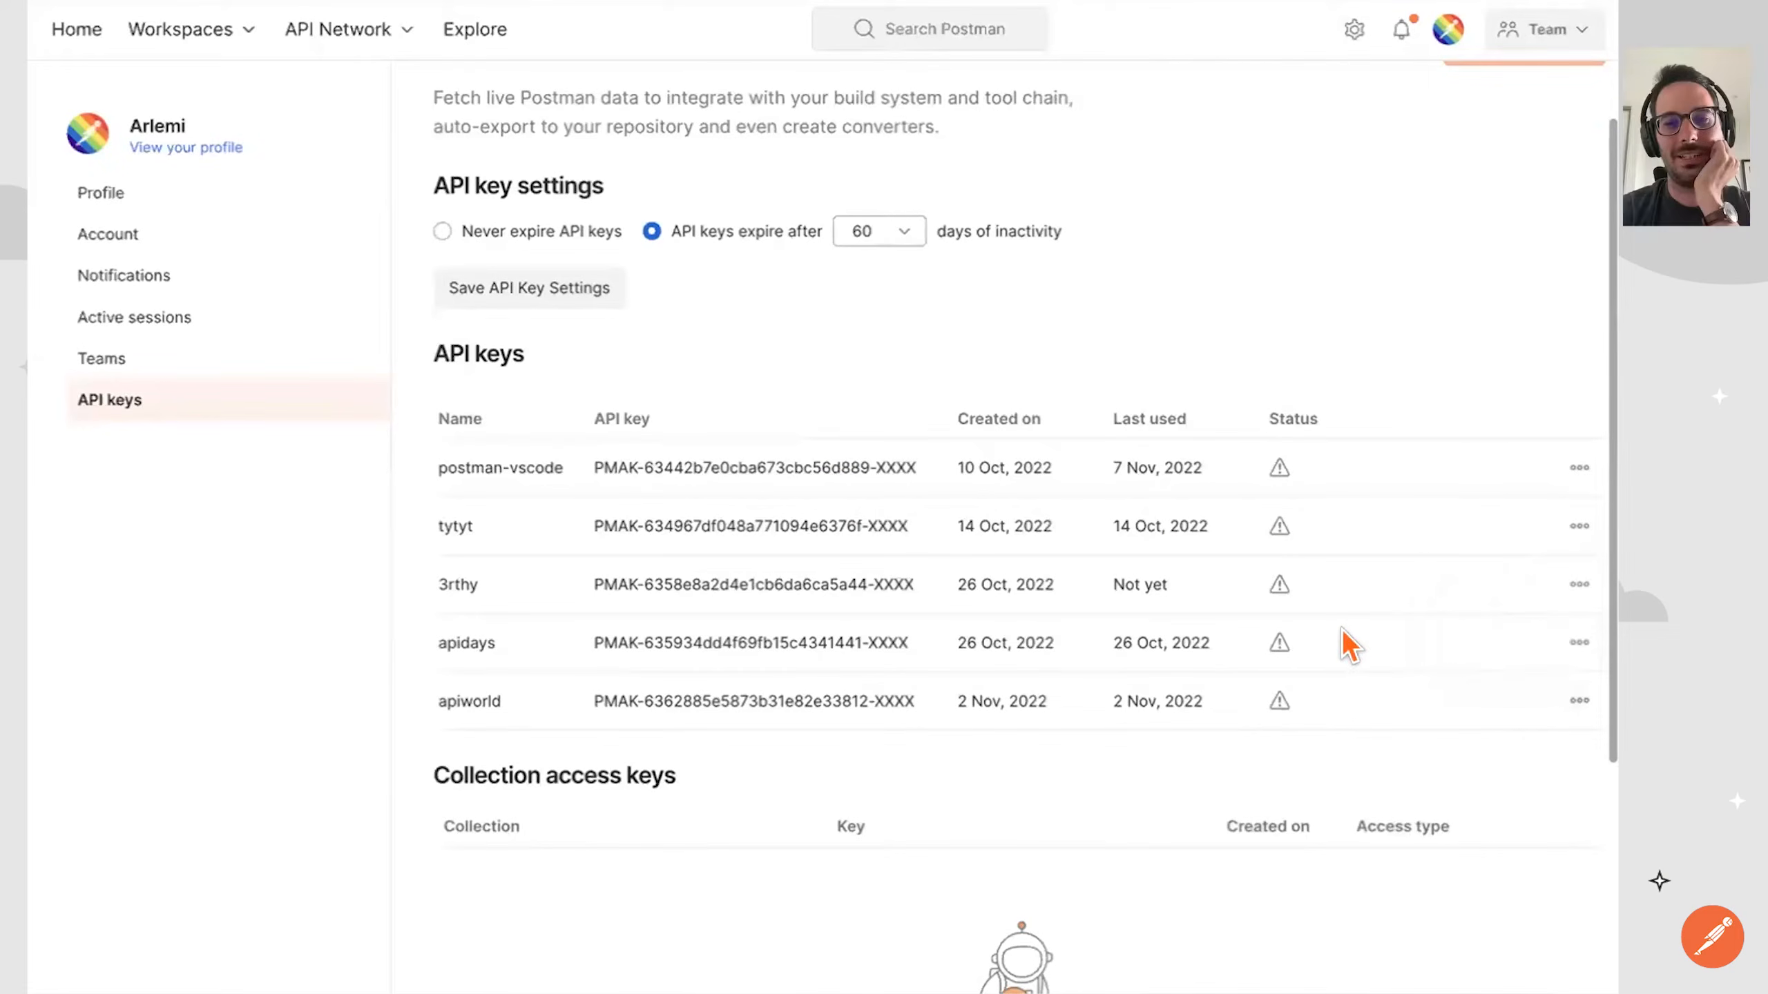
left_click(1579, 700)
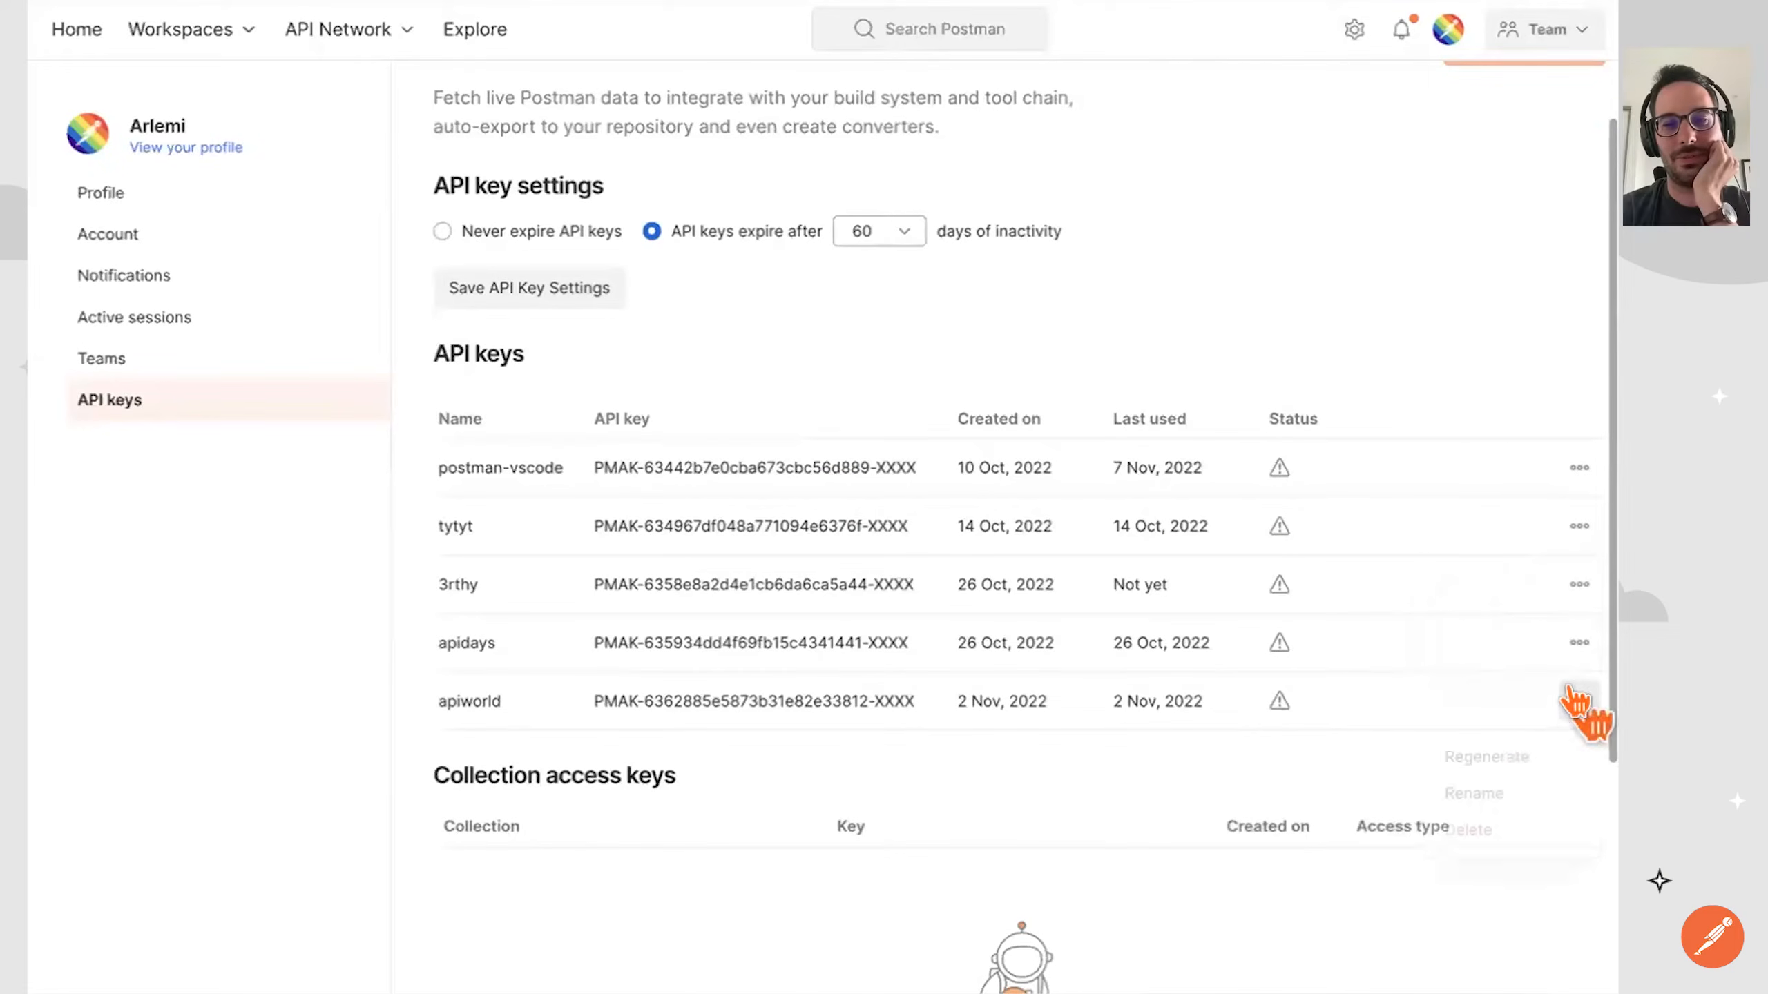
left_click(1520, 759)
left_click(1059, 584)
left_click(1055, 541)
left_click(1066, 371)
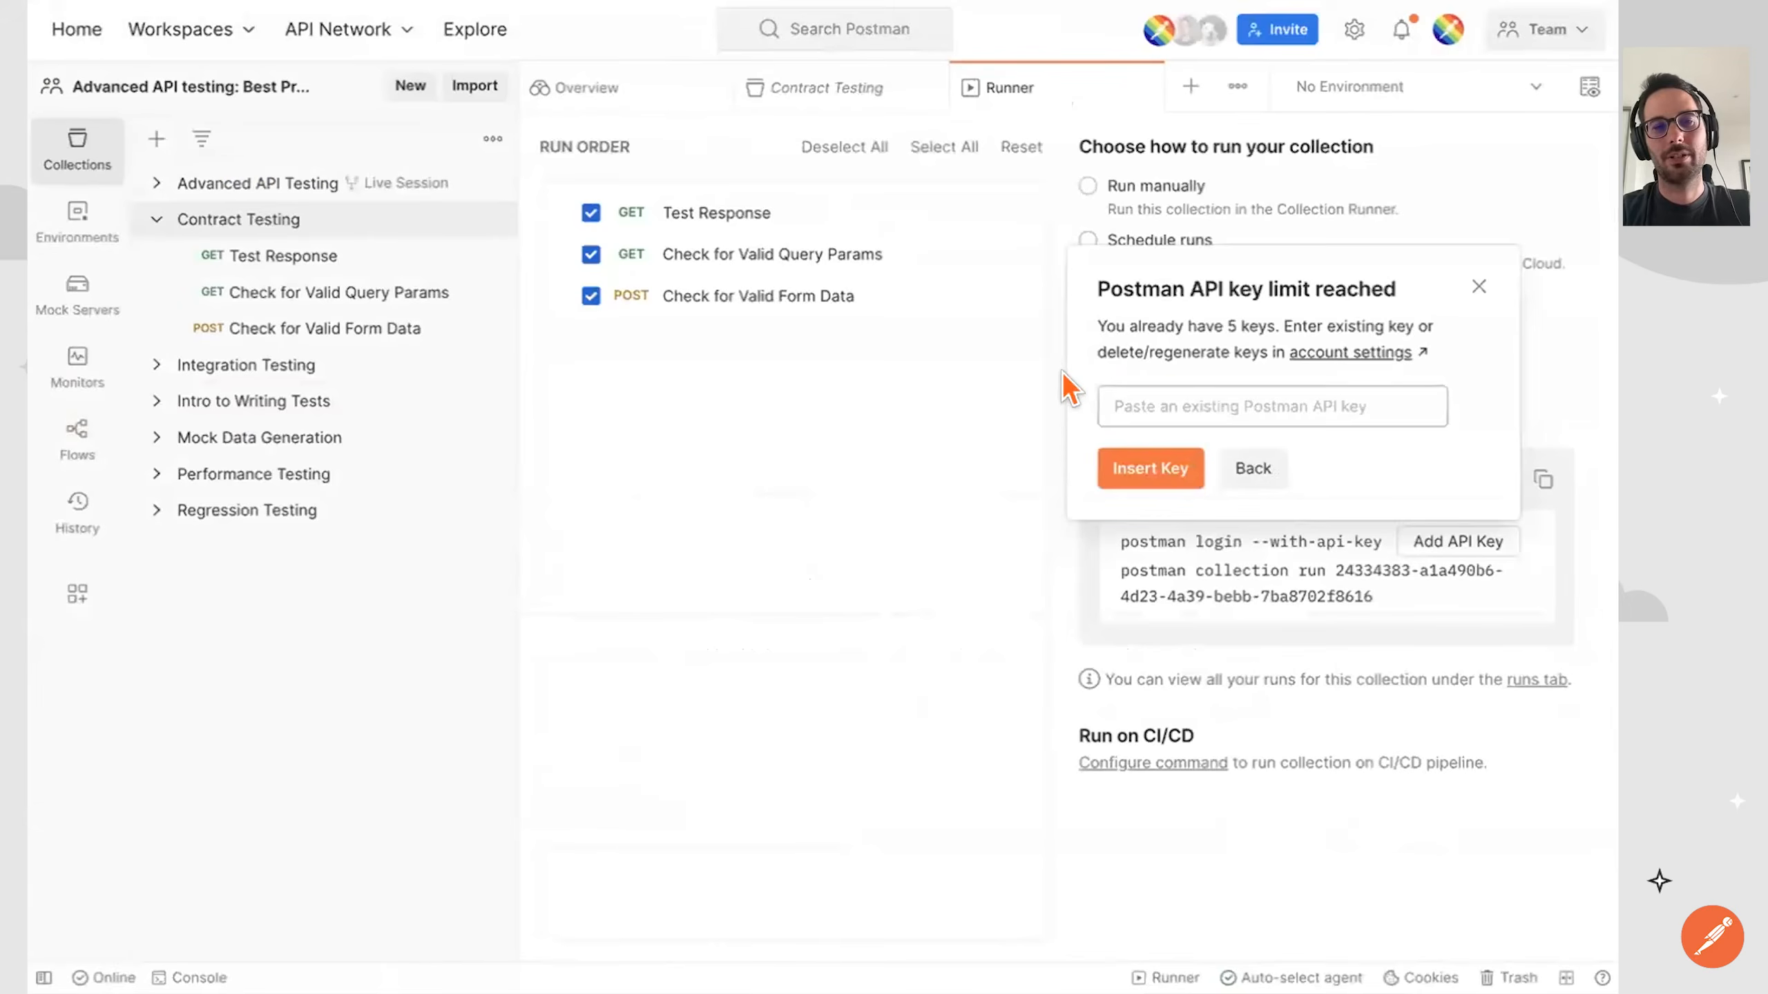
Paste the regenerated API key into the key prompt and insert it into the Postman CLI login command.
left_click(1131, 390)
key("ctrl+v")
left_click(1139, 448)
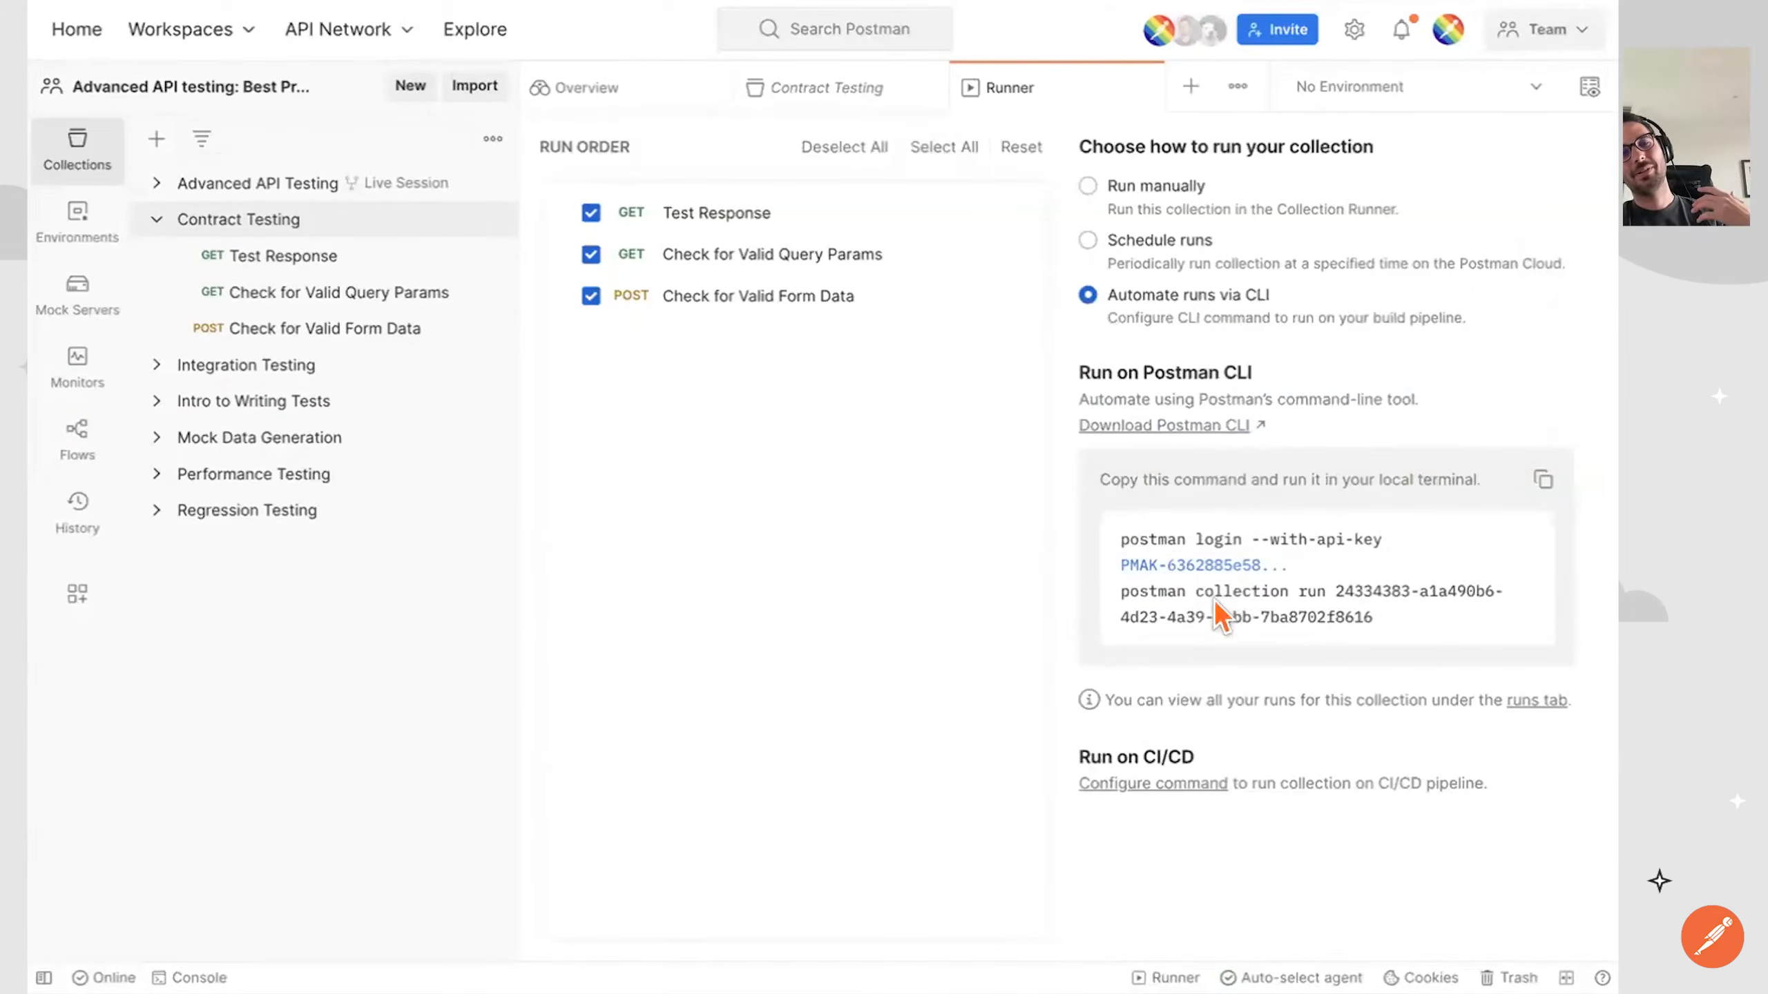
Copy the Postman CLI commands, switch to the terminal and run the API key login and Contract Testing collection run there.
left_click(1541, 481)
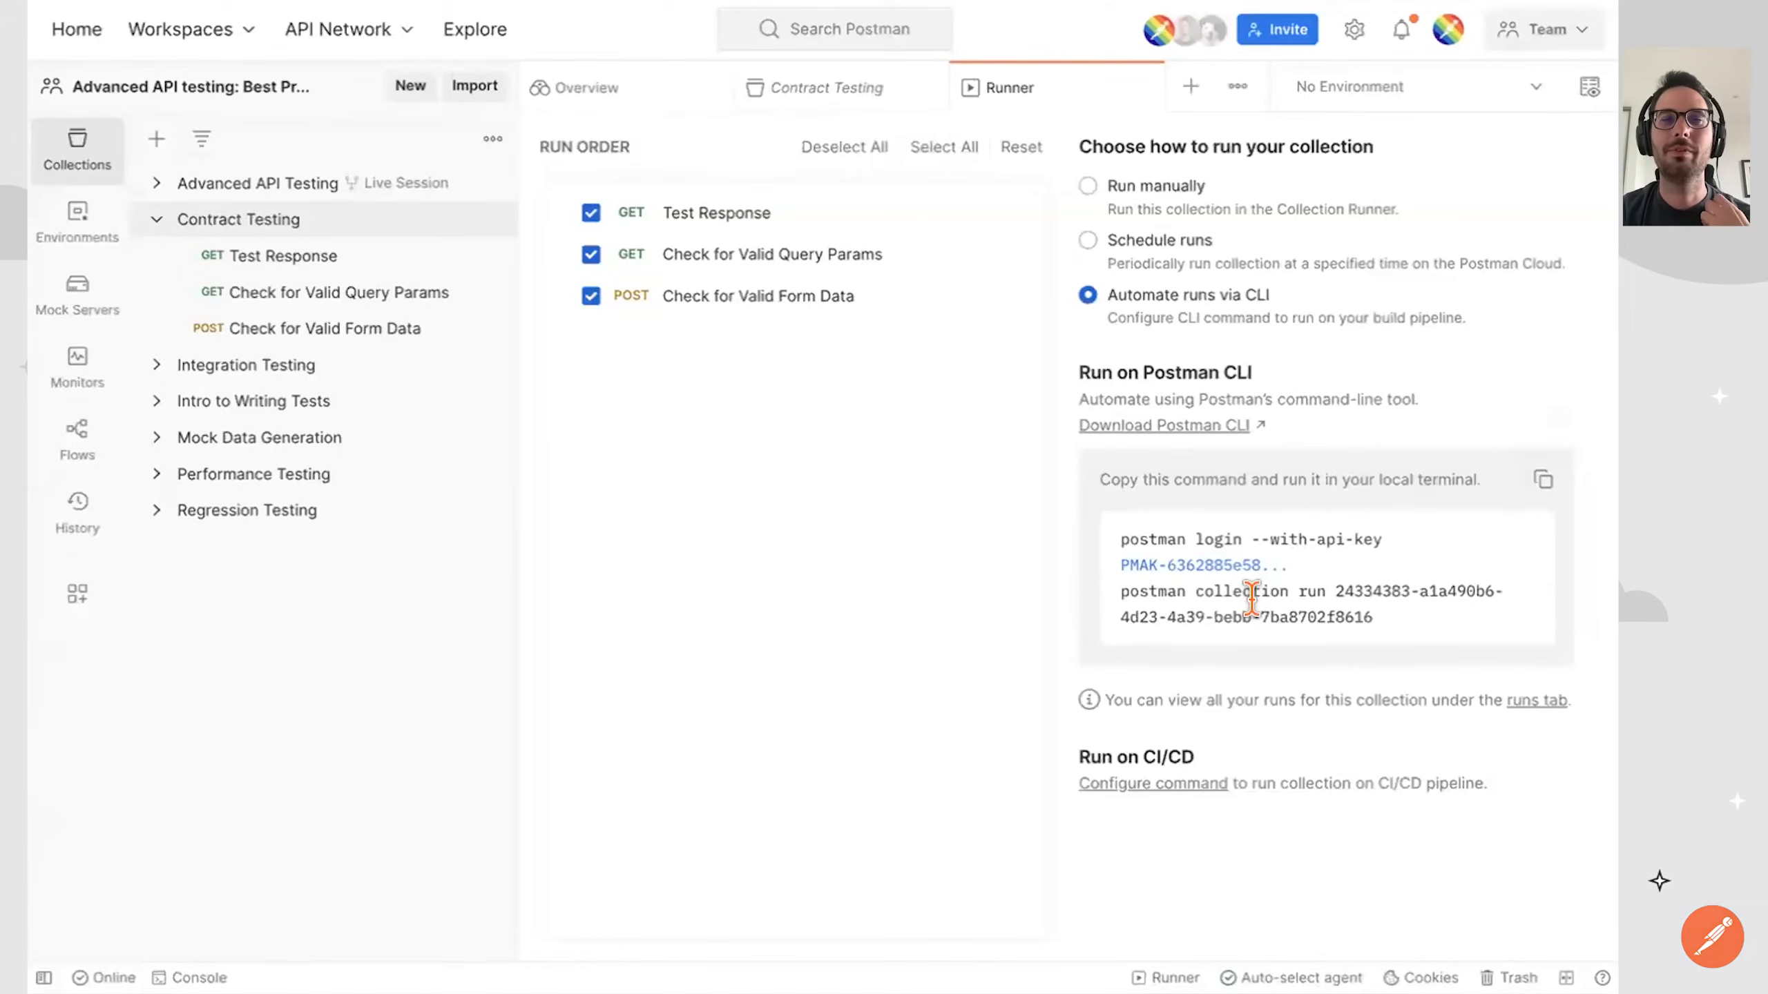
key("ctrl+Right")
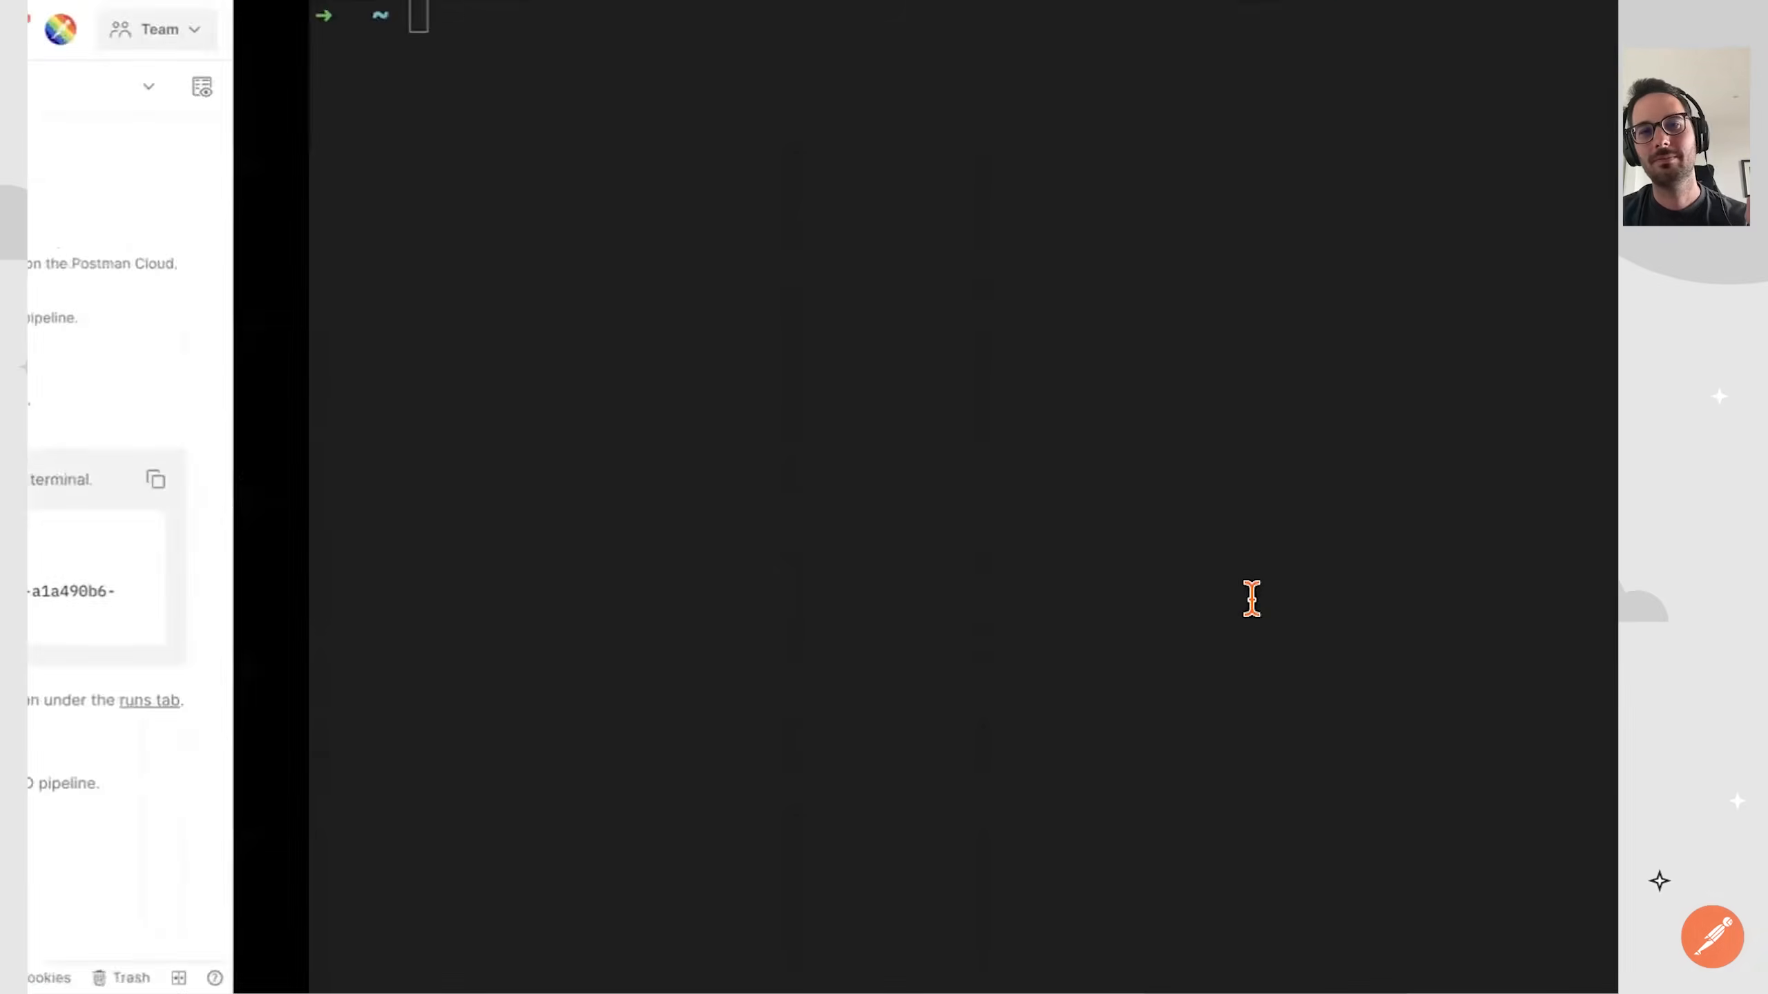
key("super+v")
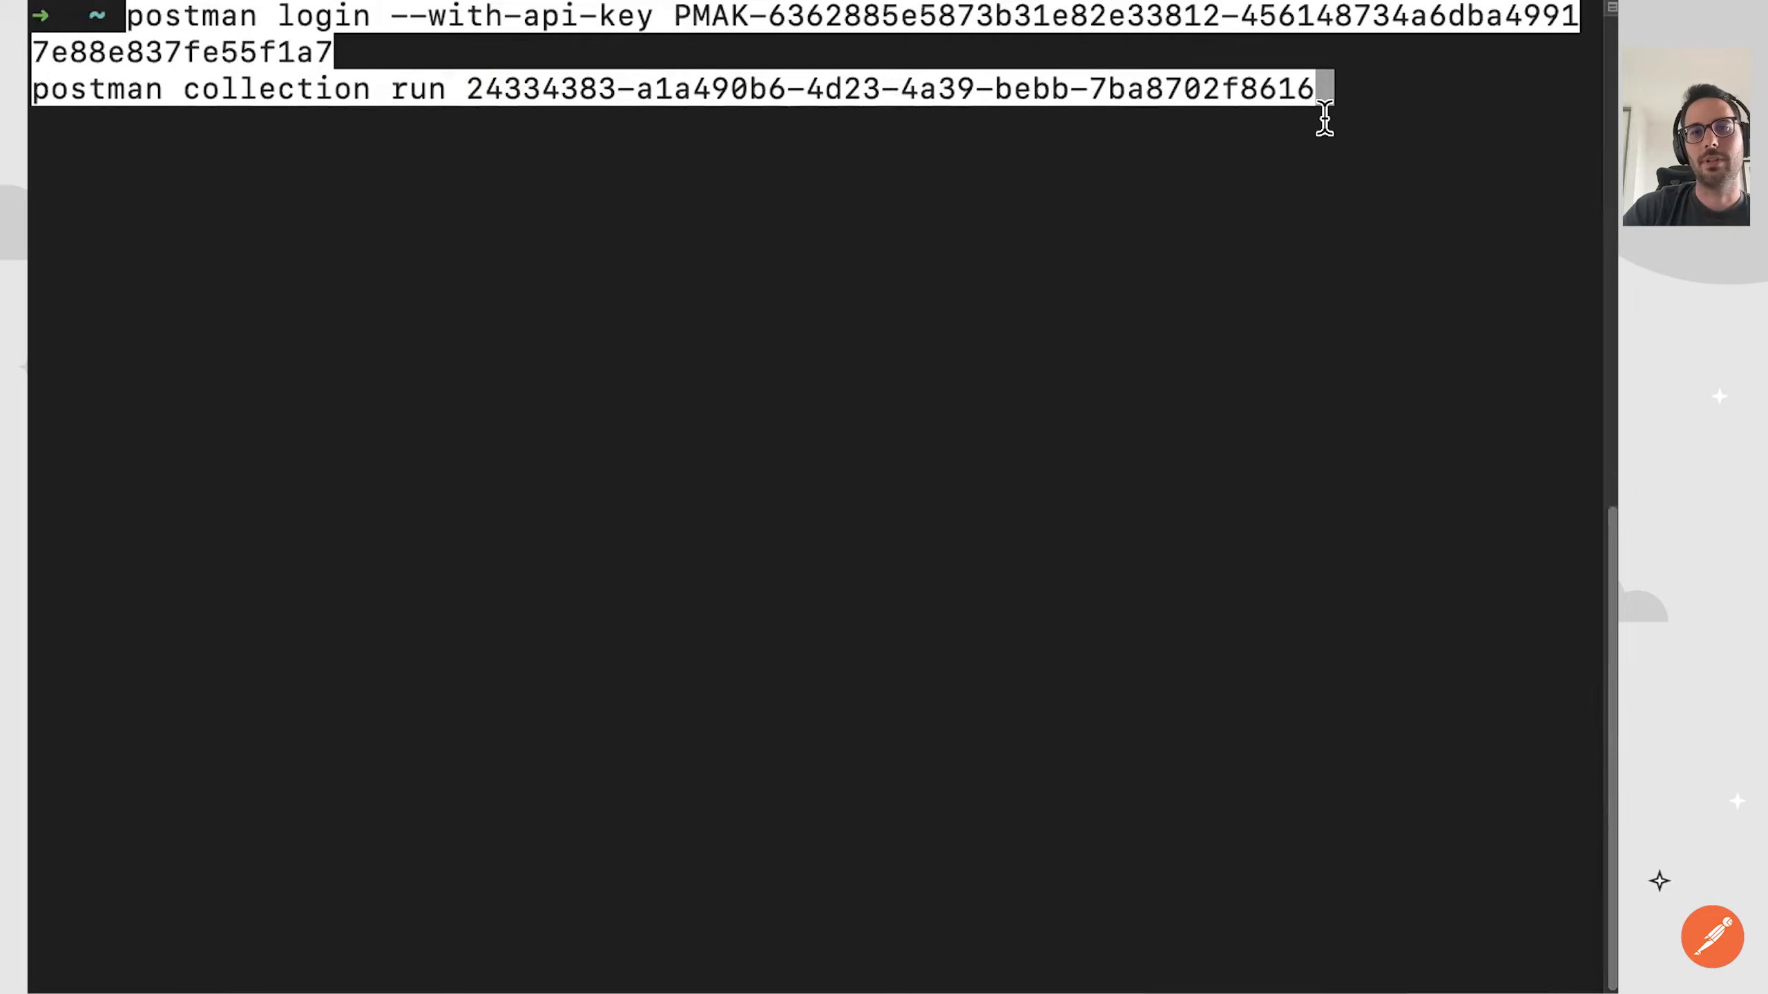
key("Return")
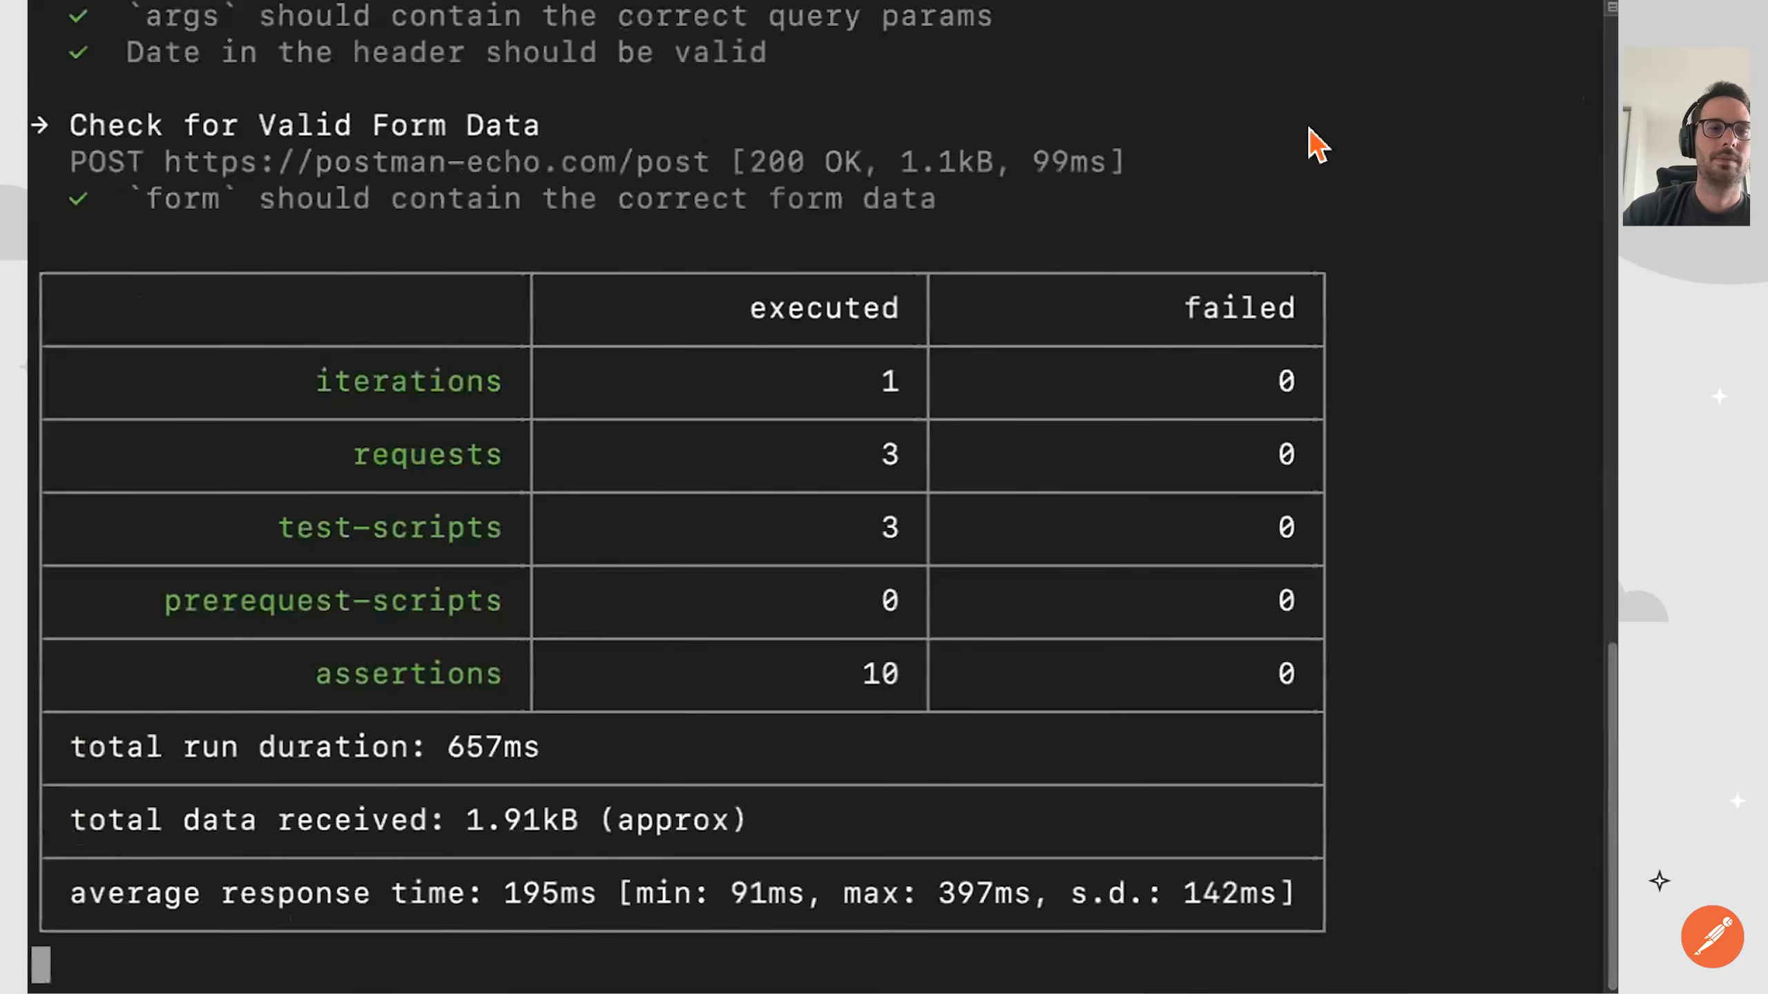
Examine the CLI output for the login, the per-request test results, the run summary table and the cloud upload link.
scroll(861, 369, "up", 15)
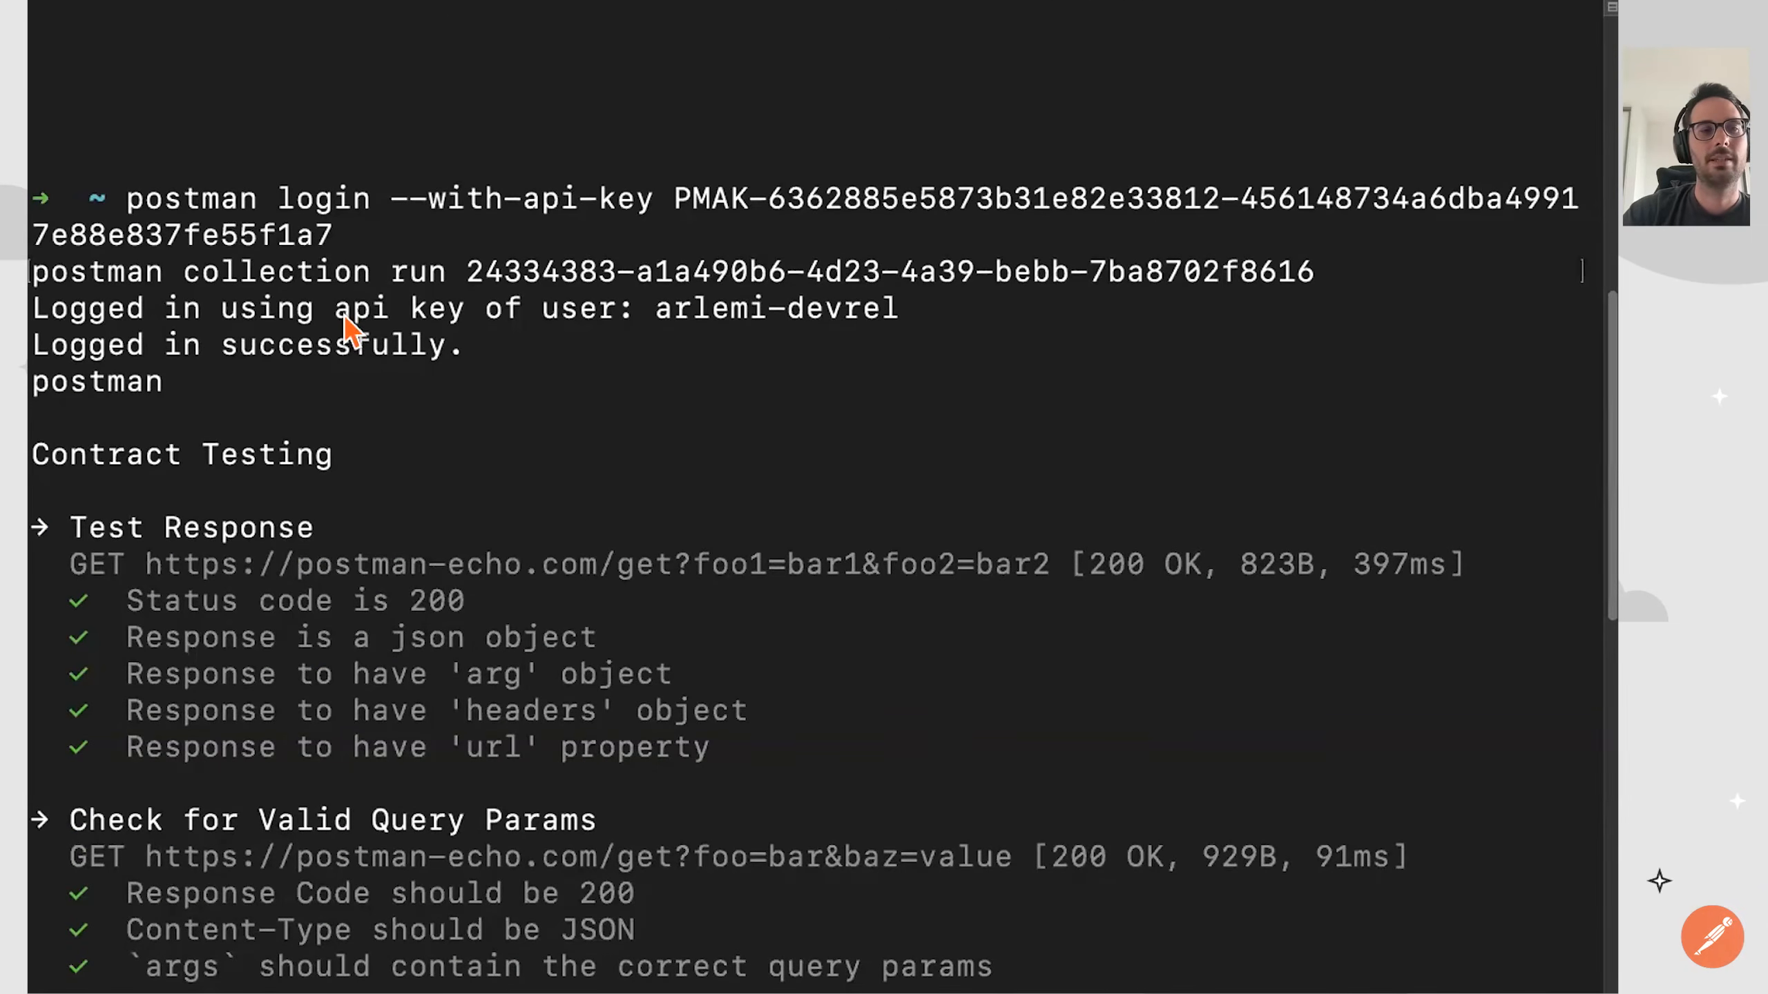
scroll(344, 328, "down", 5)
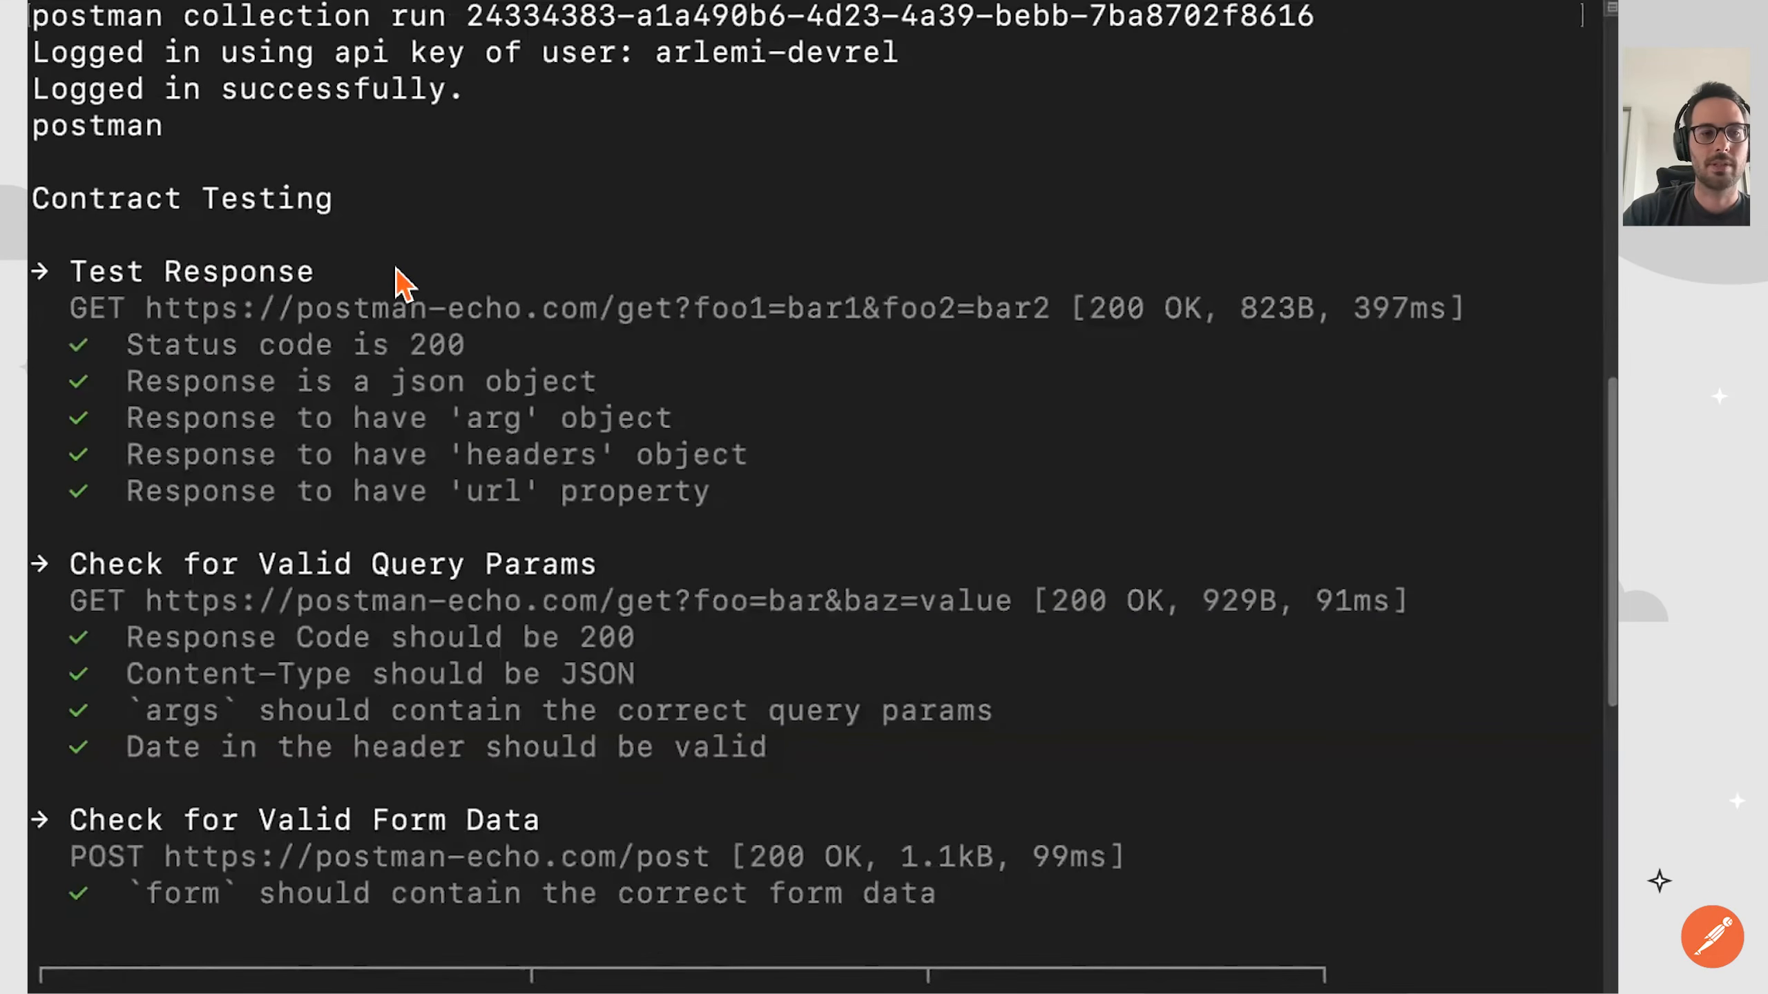
scroll(400, 281, "down", 2)
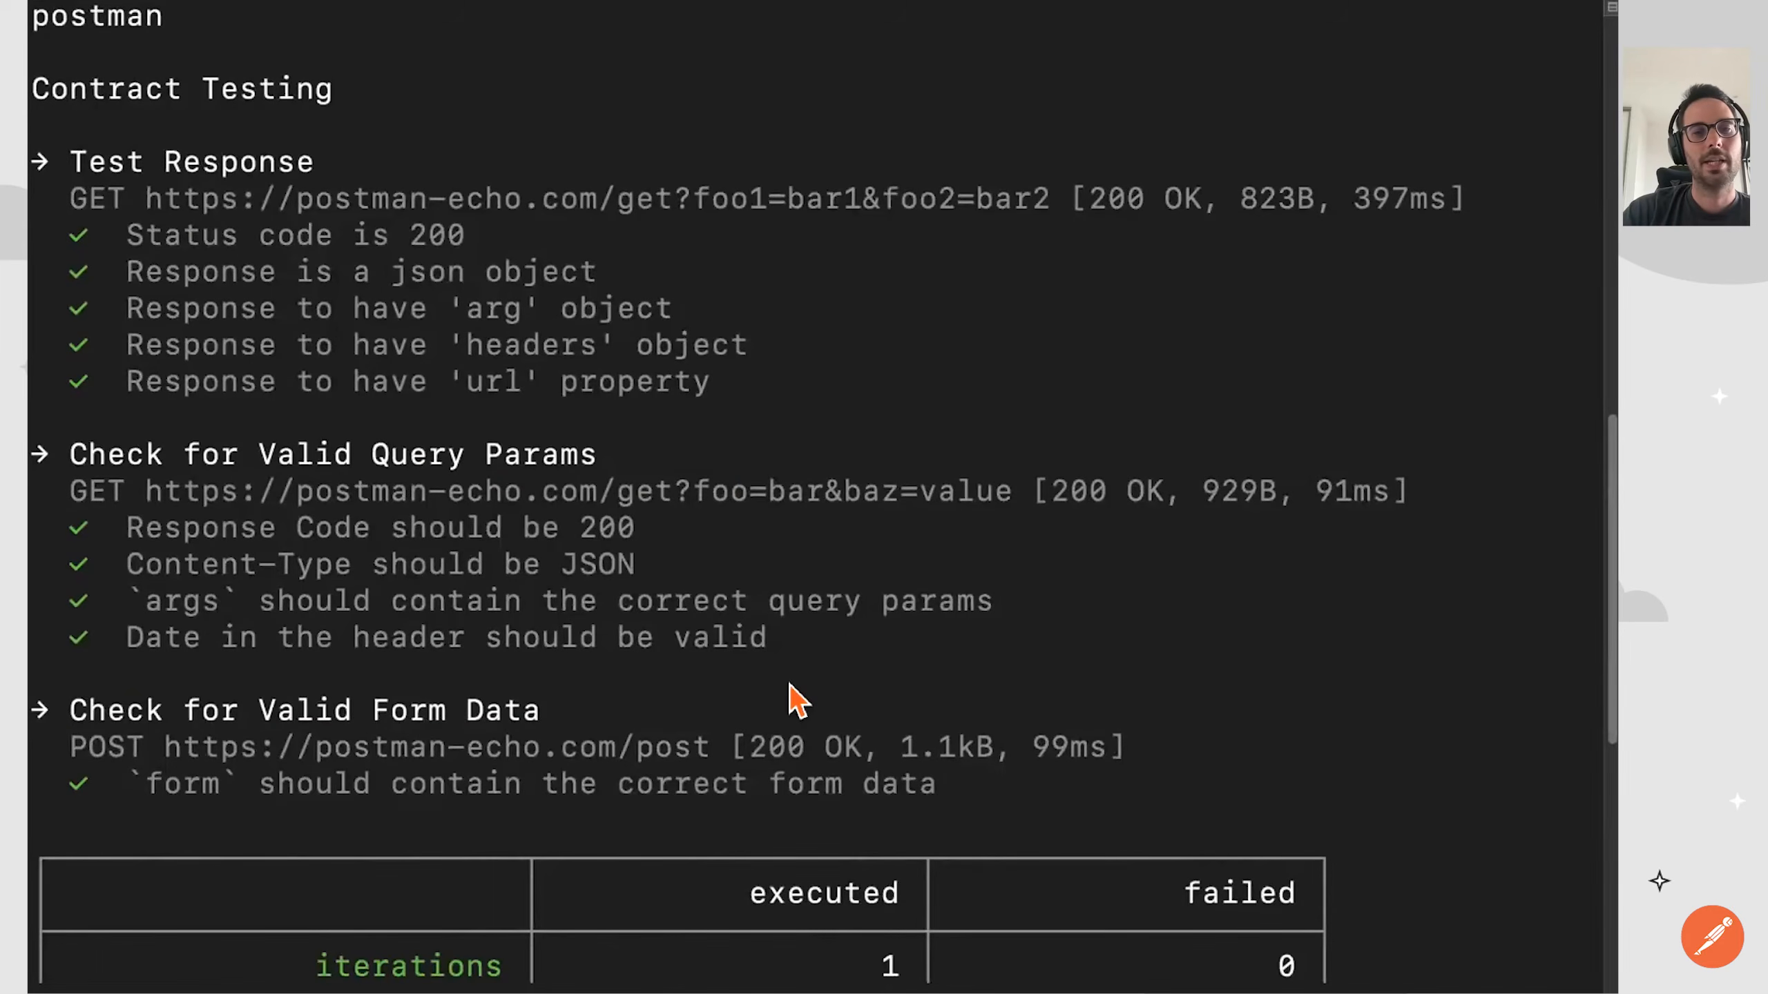
scroll(791, 685, "down", 10)
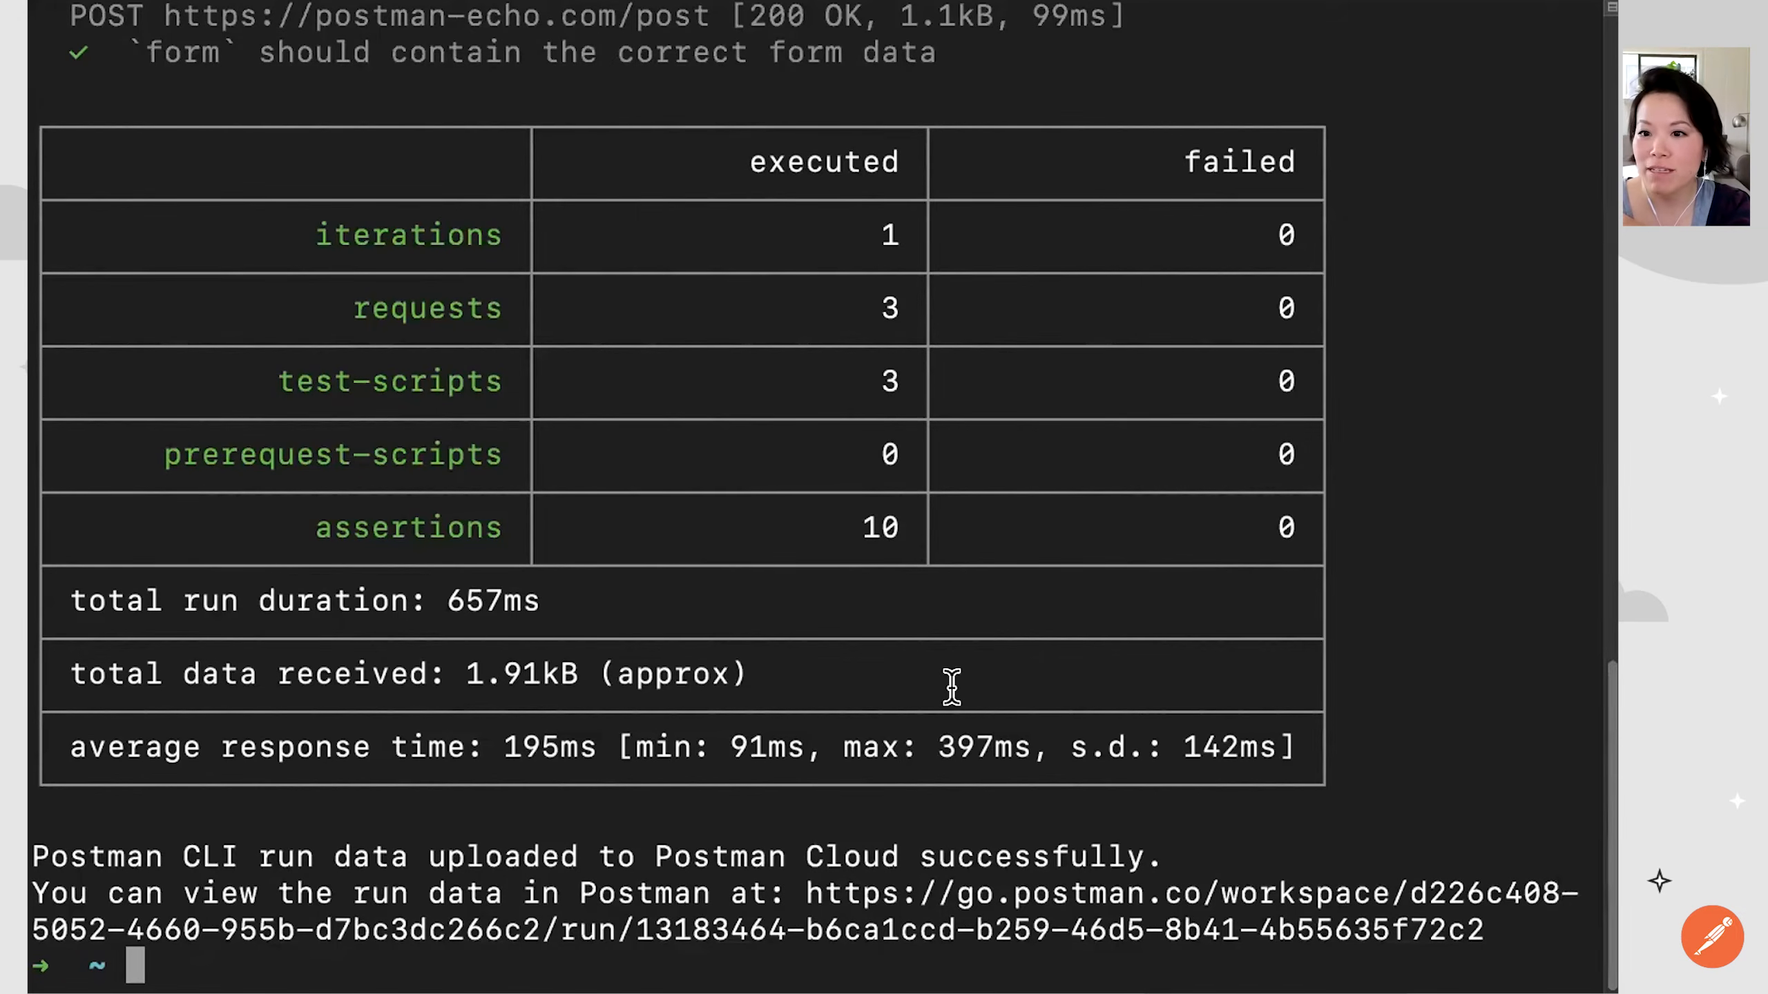
scroll(952, 687, "up", 15)
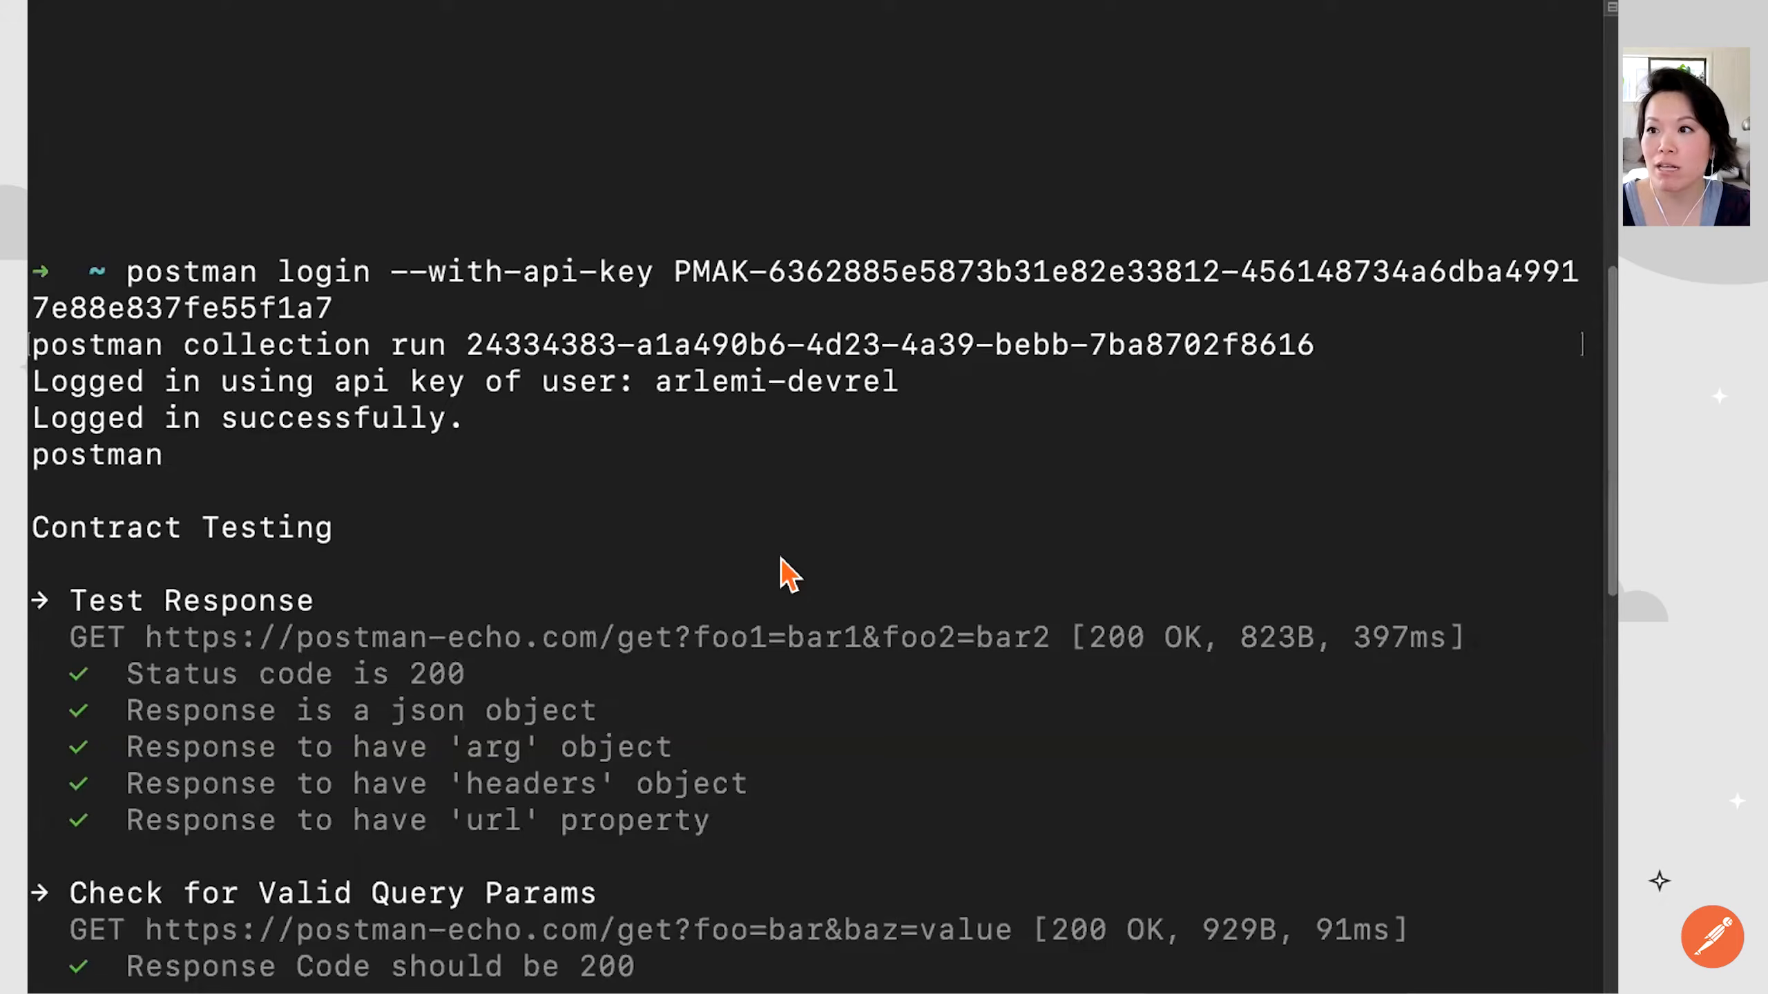
scroll(787, 575, "down", 10)
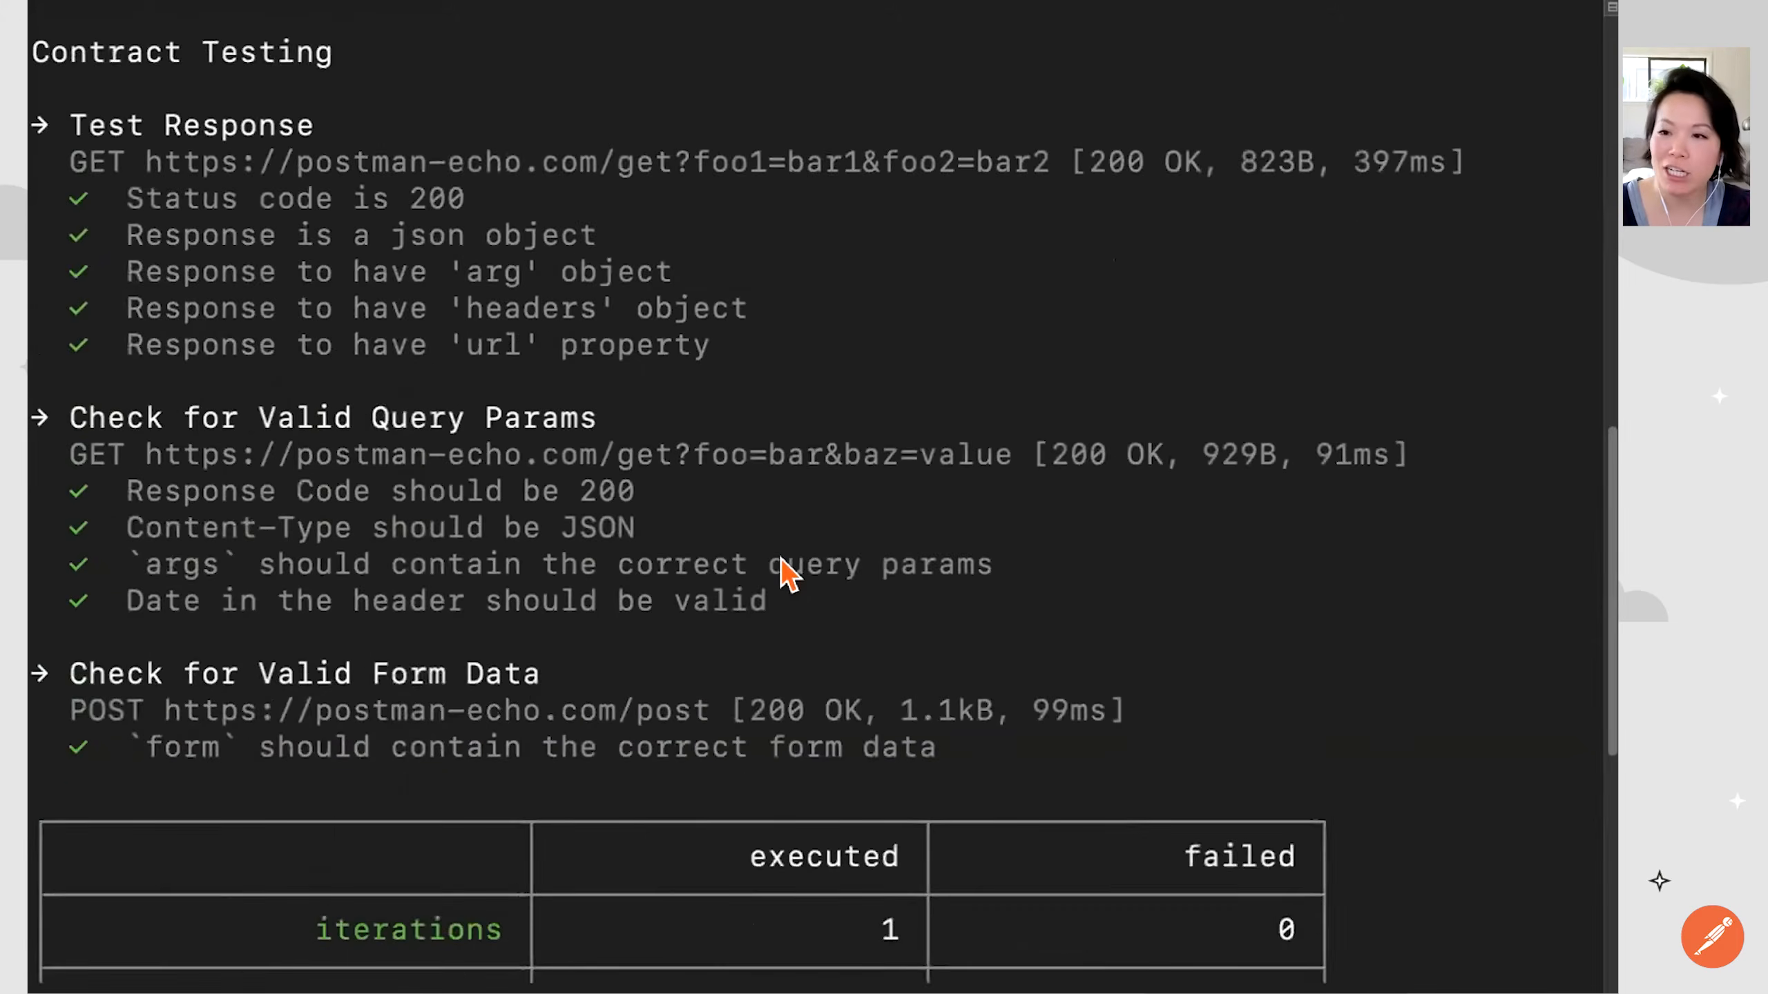
scroll(787, 574, "up", 5)
scroll(786, 575, "up", 1)
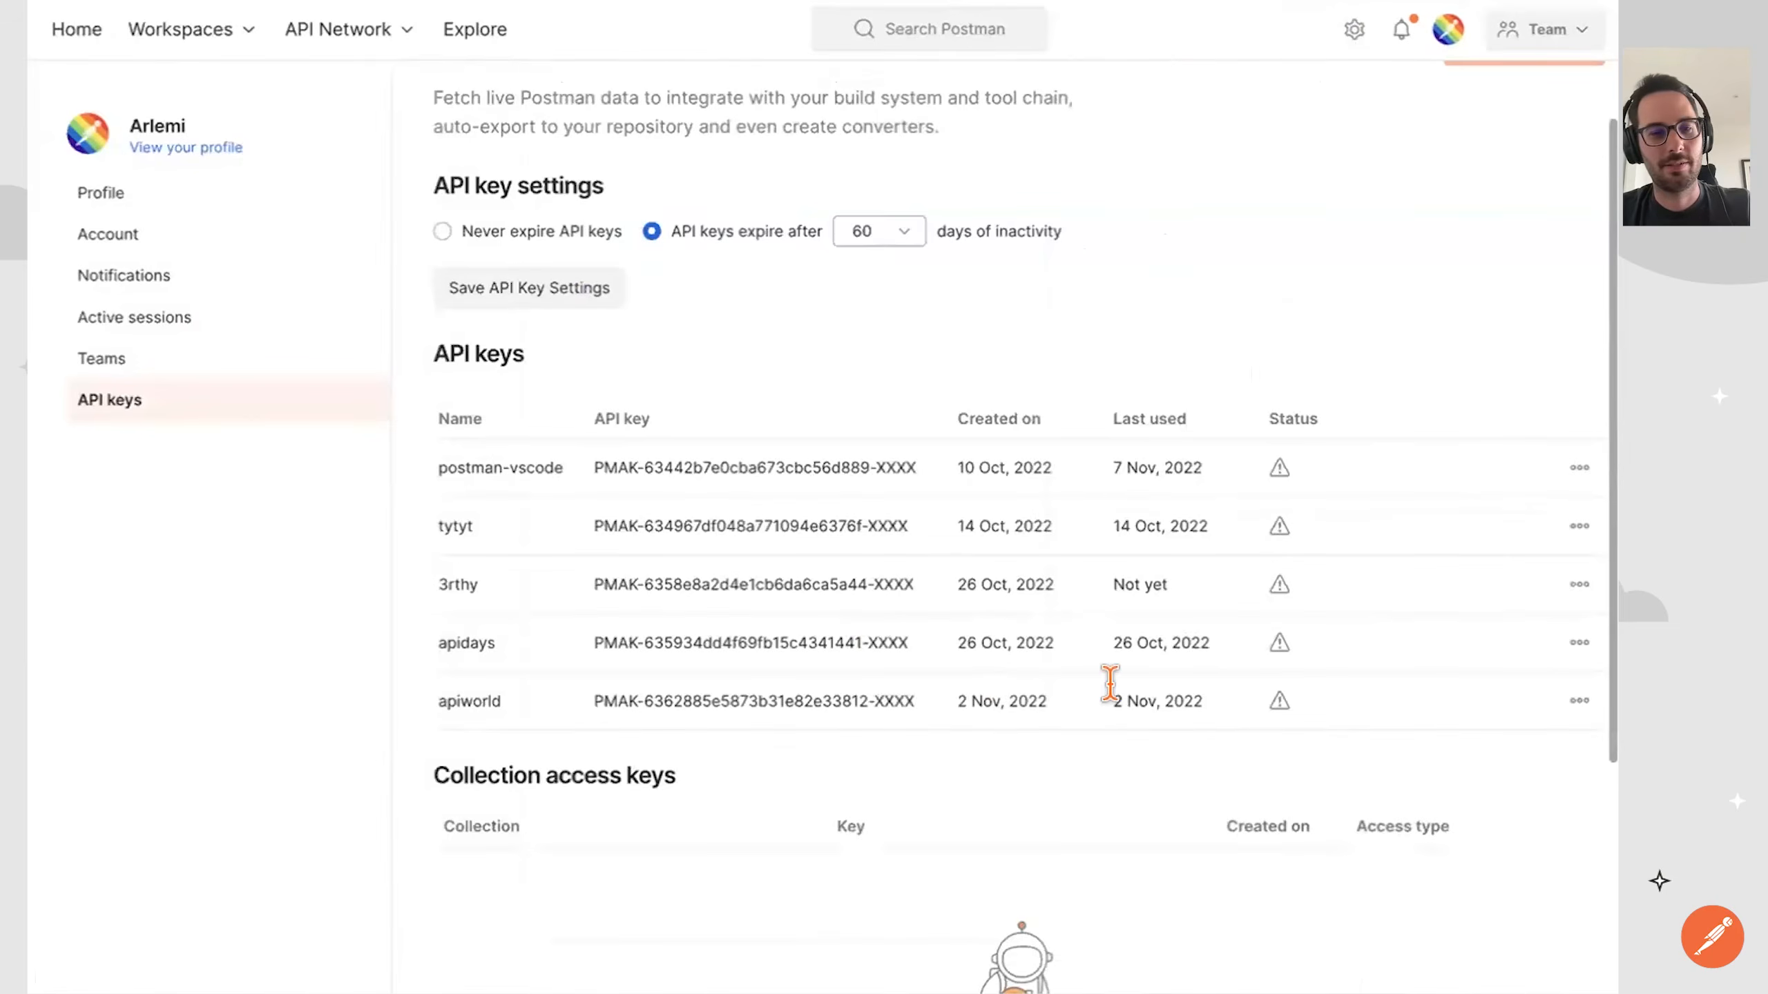
Switch back to Postman's API keys page and delete the apiworld key.
left_click(1579, 700)
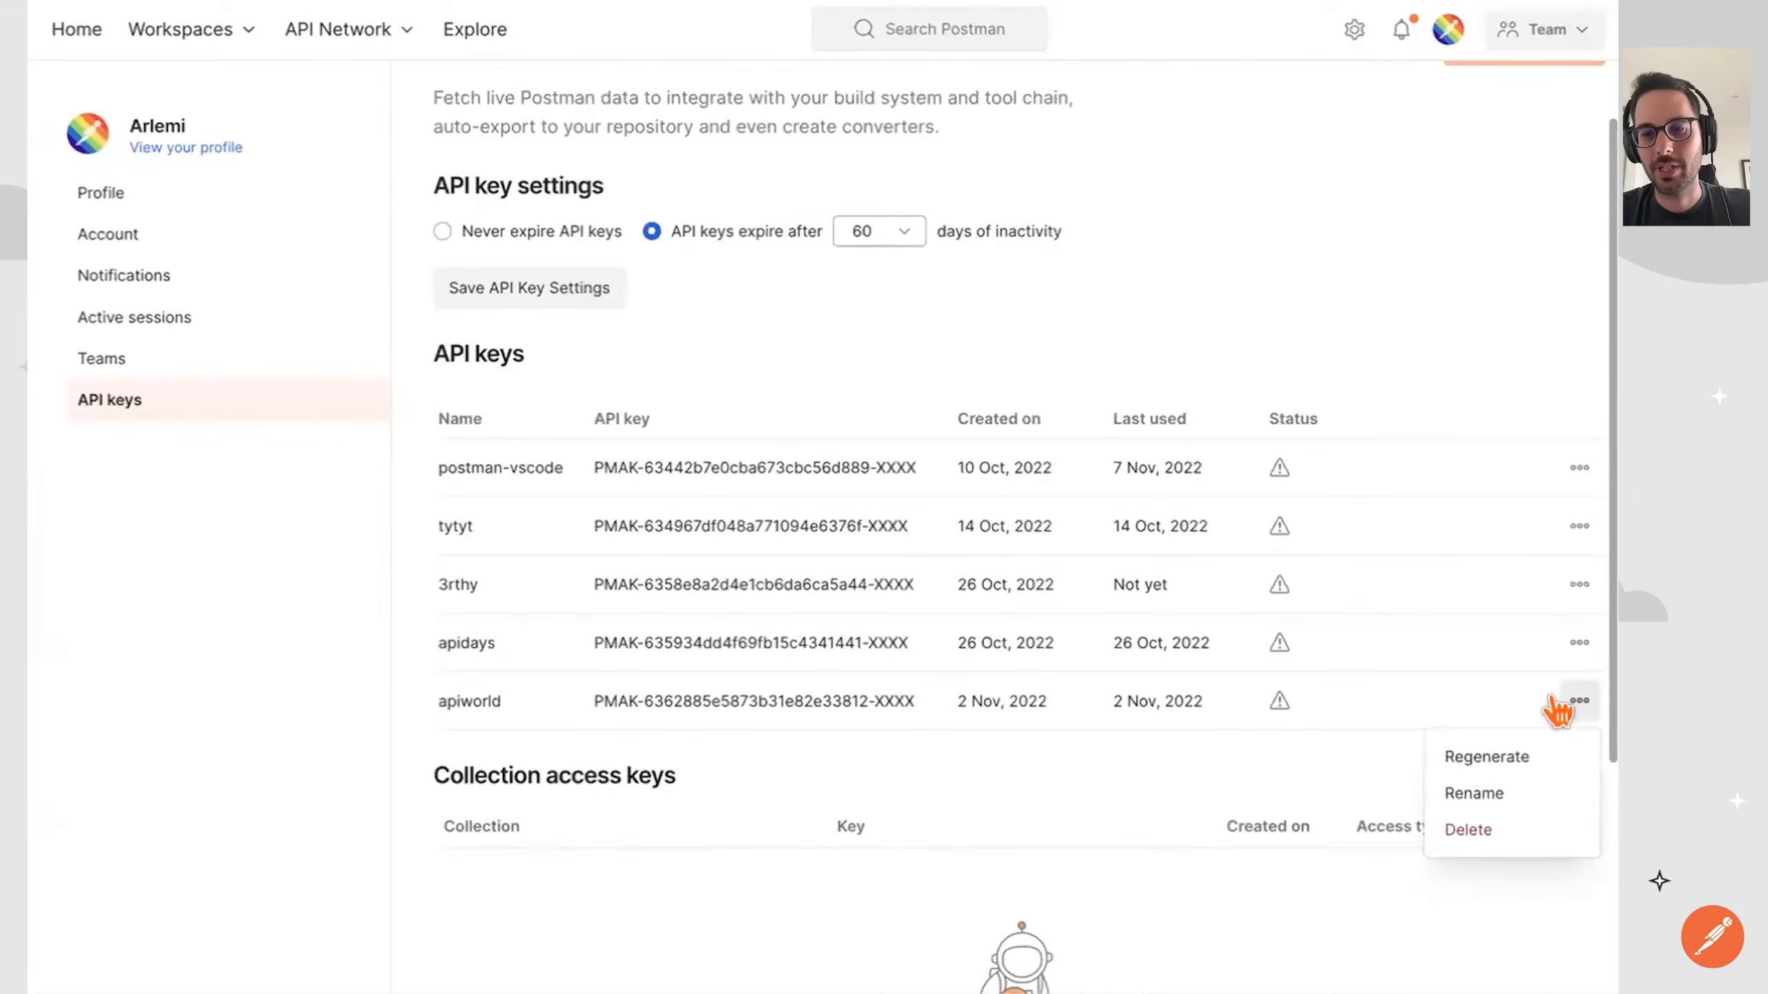
left_click(1479, 831)
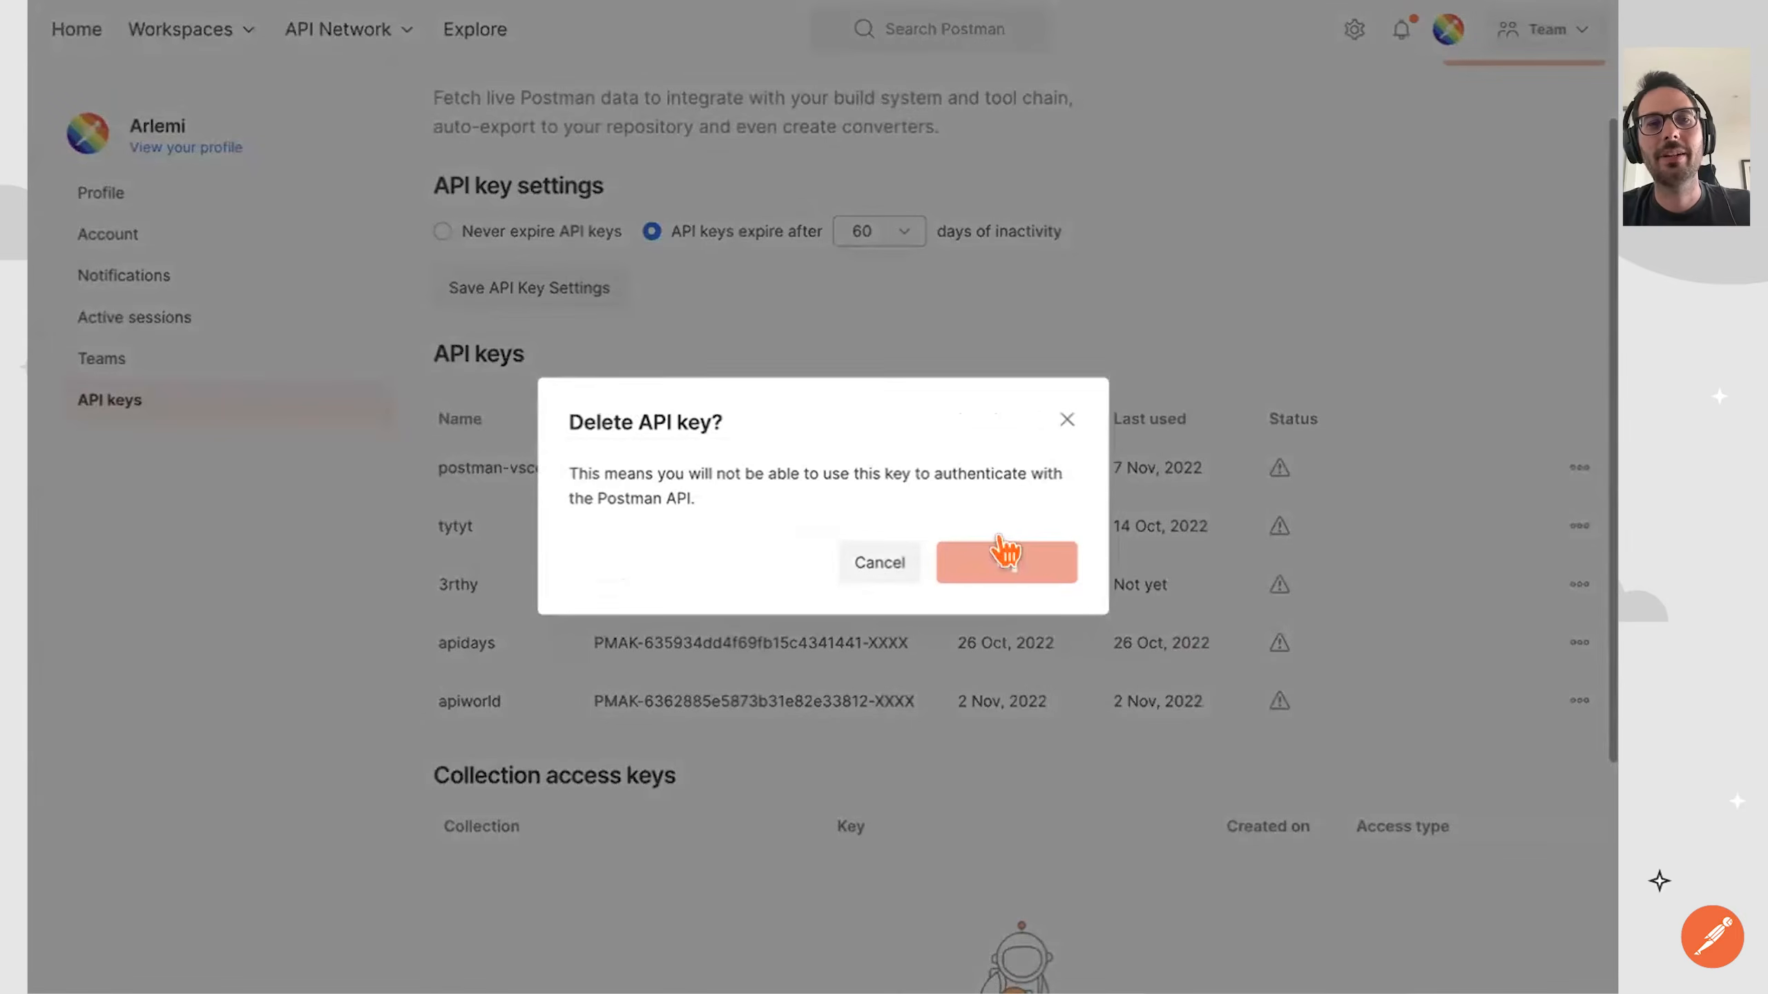
left_click(1007, 560)
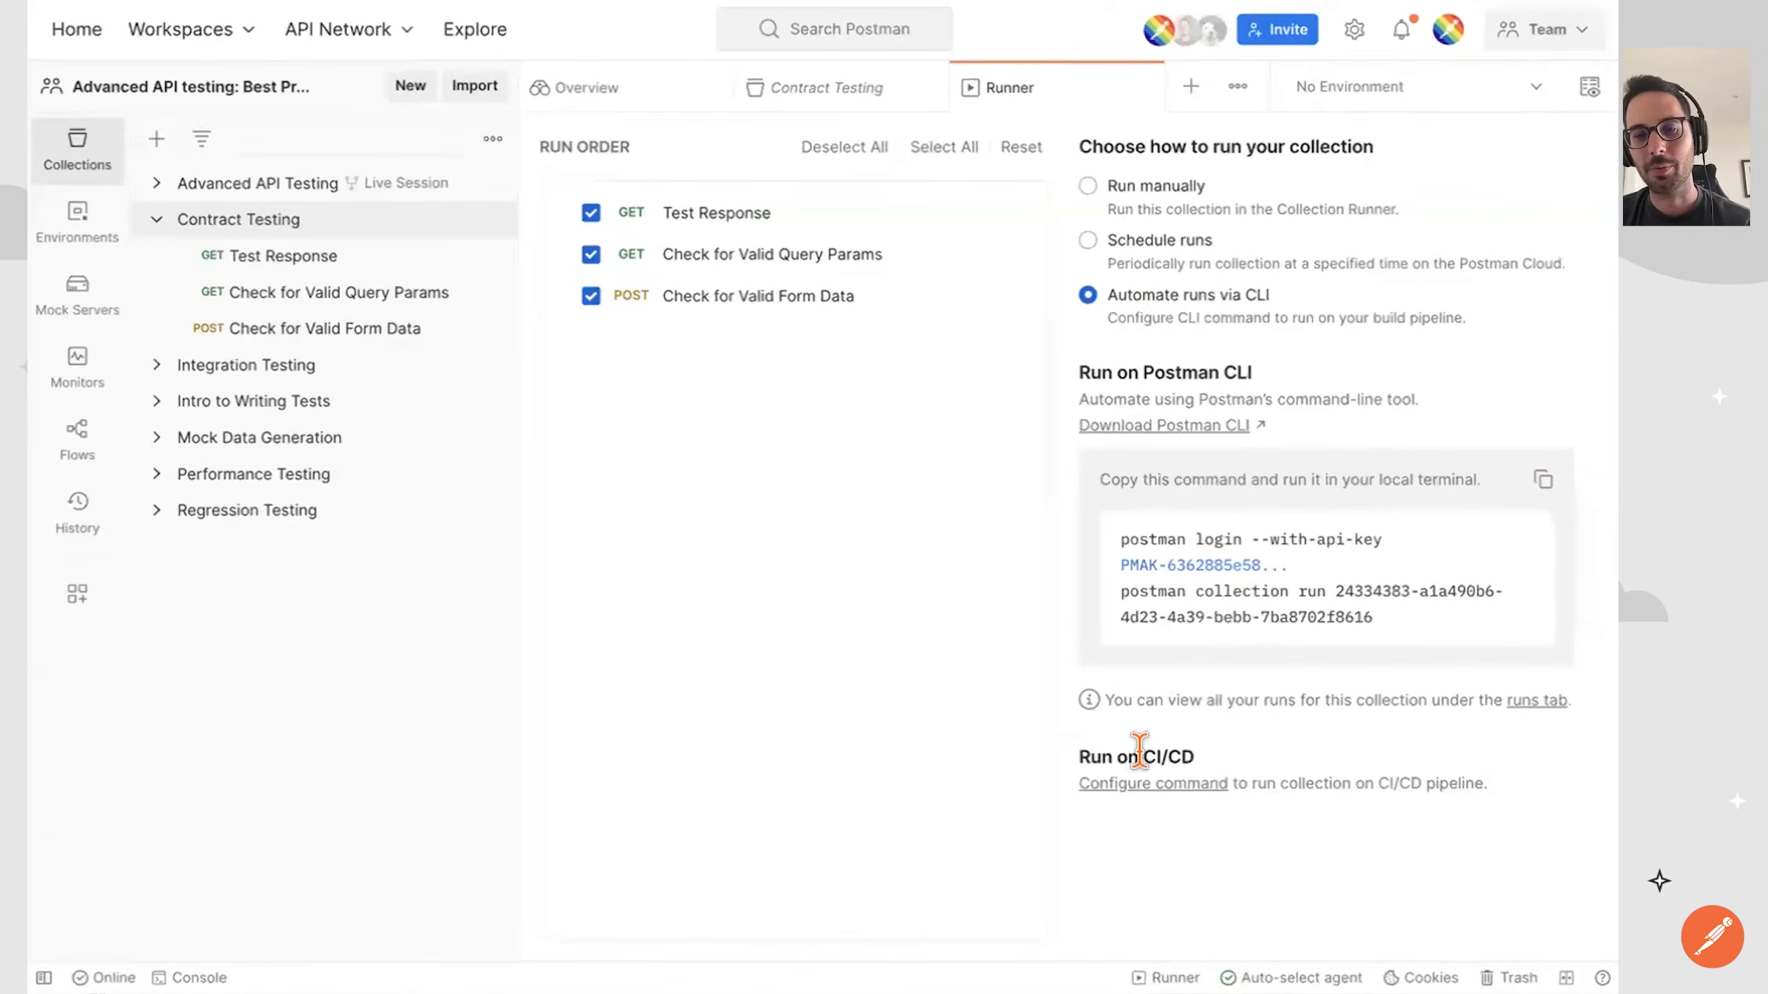
Configure the CI/CD command for the Contract Testing collection with Github Actions as provider and review the other available providers.
left_click(1134, 787)
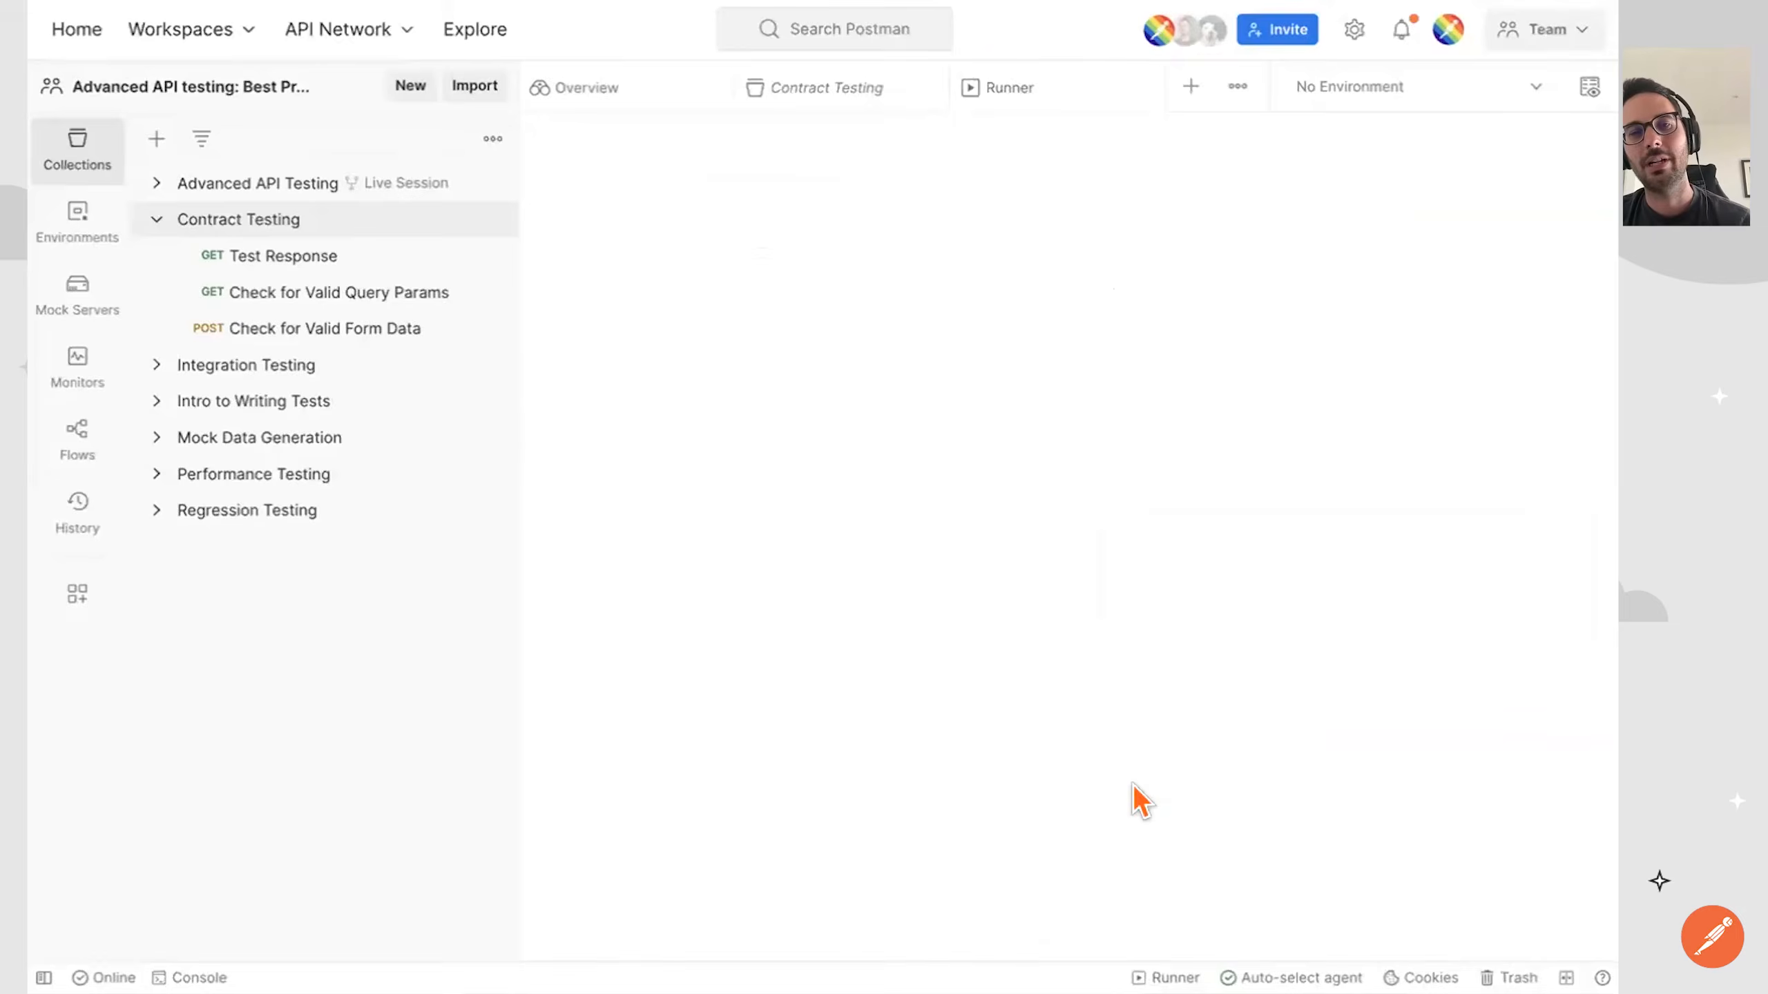
scroll(991, 541, "down", 5)
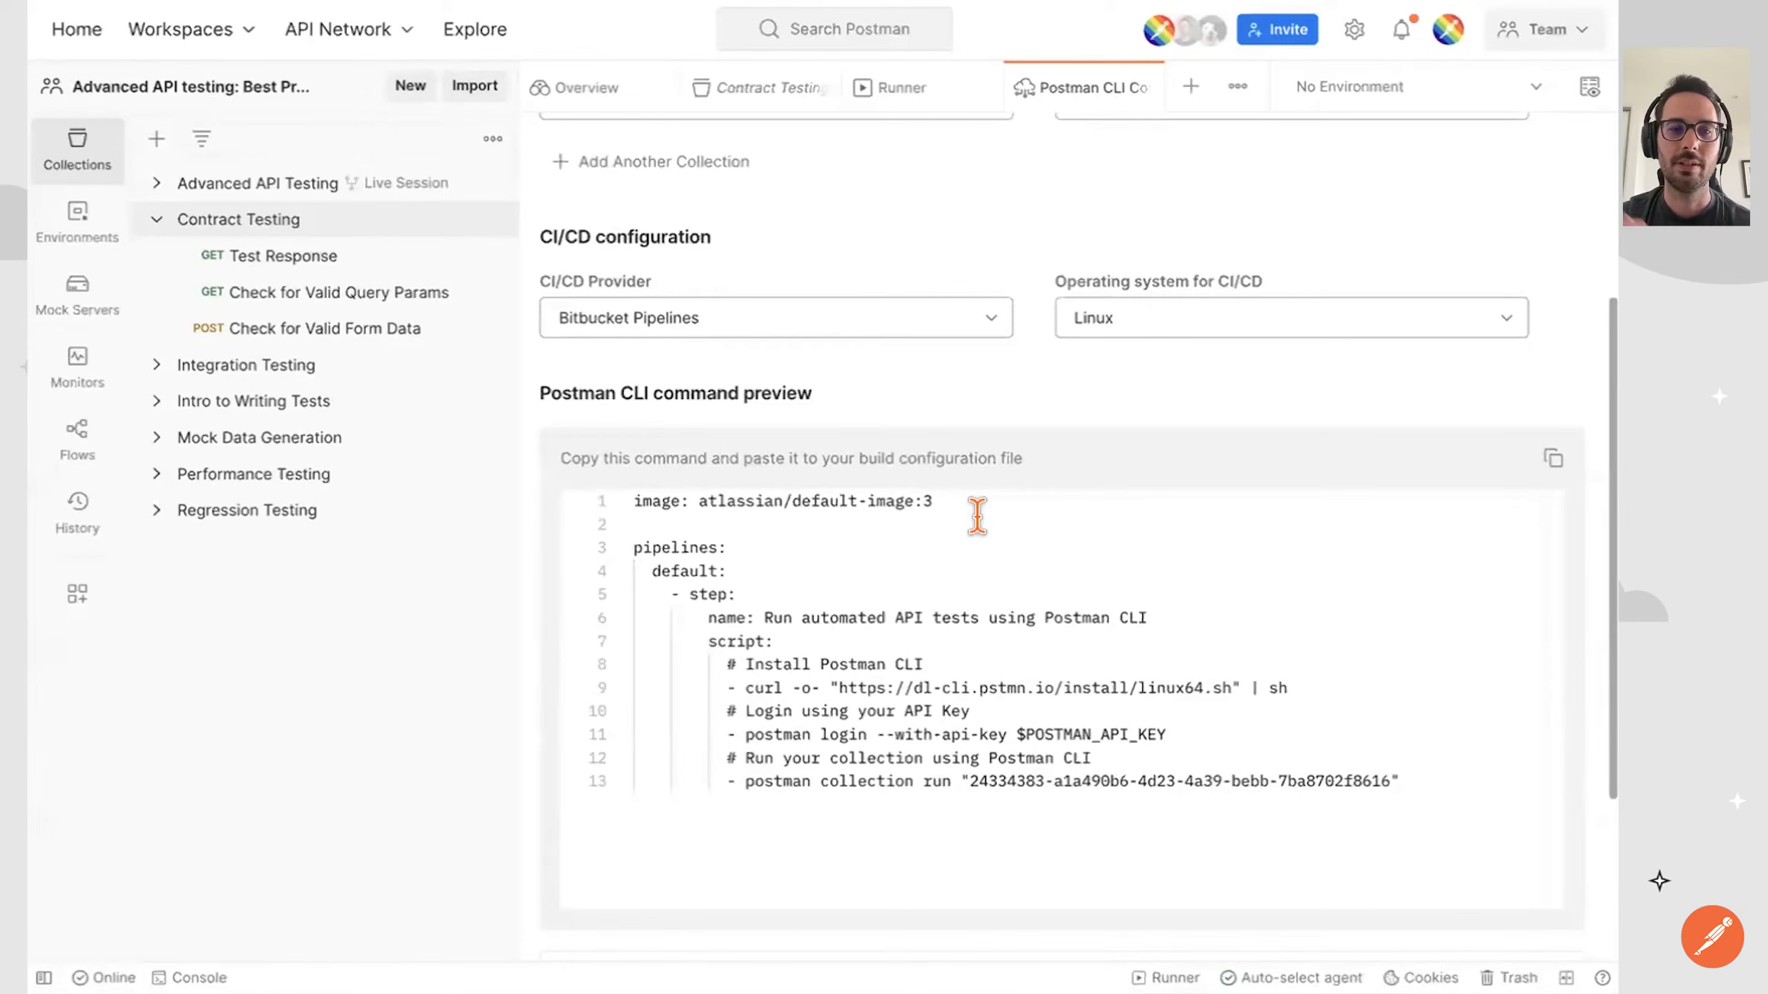
left_click(999, 331)
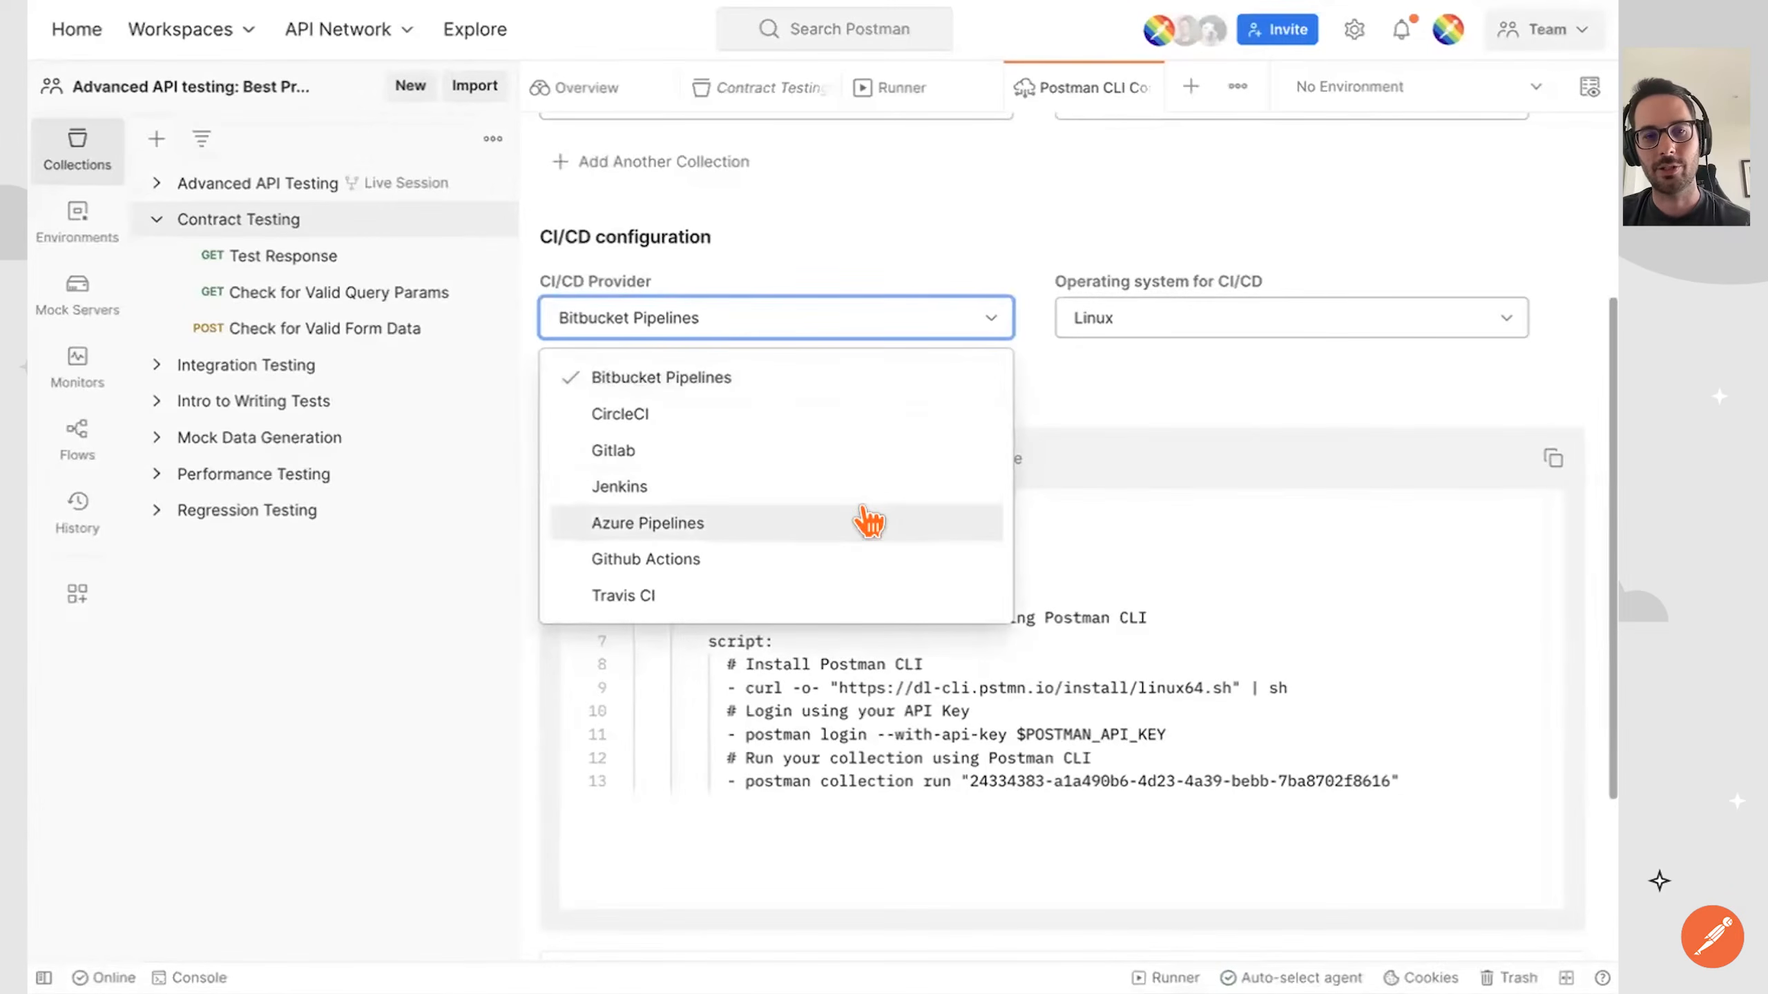
left_click(801, 550)
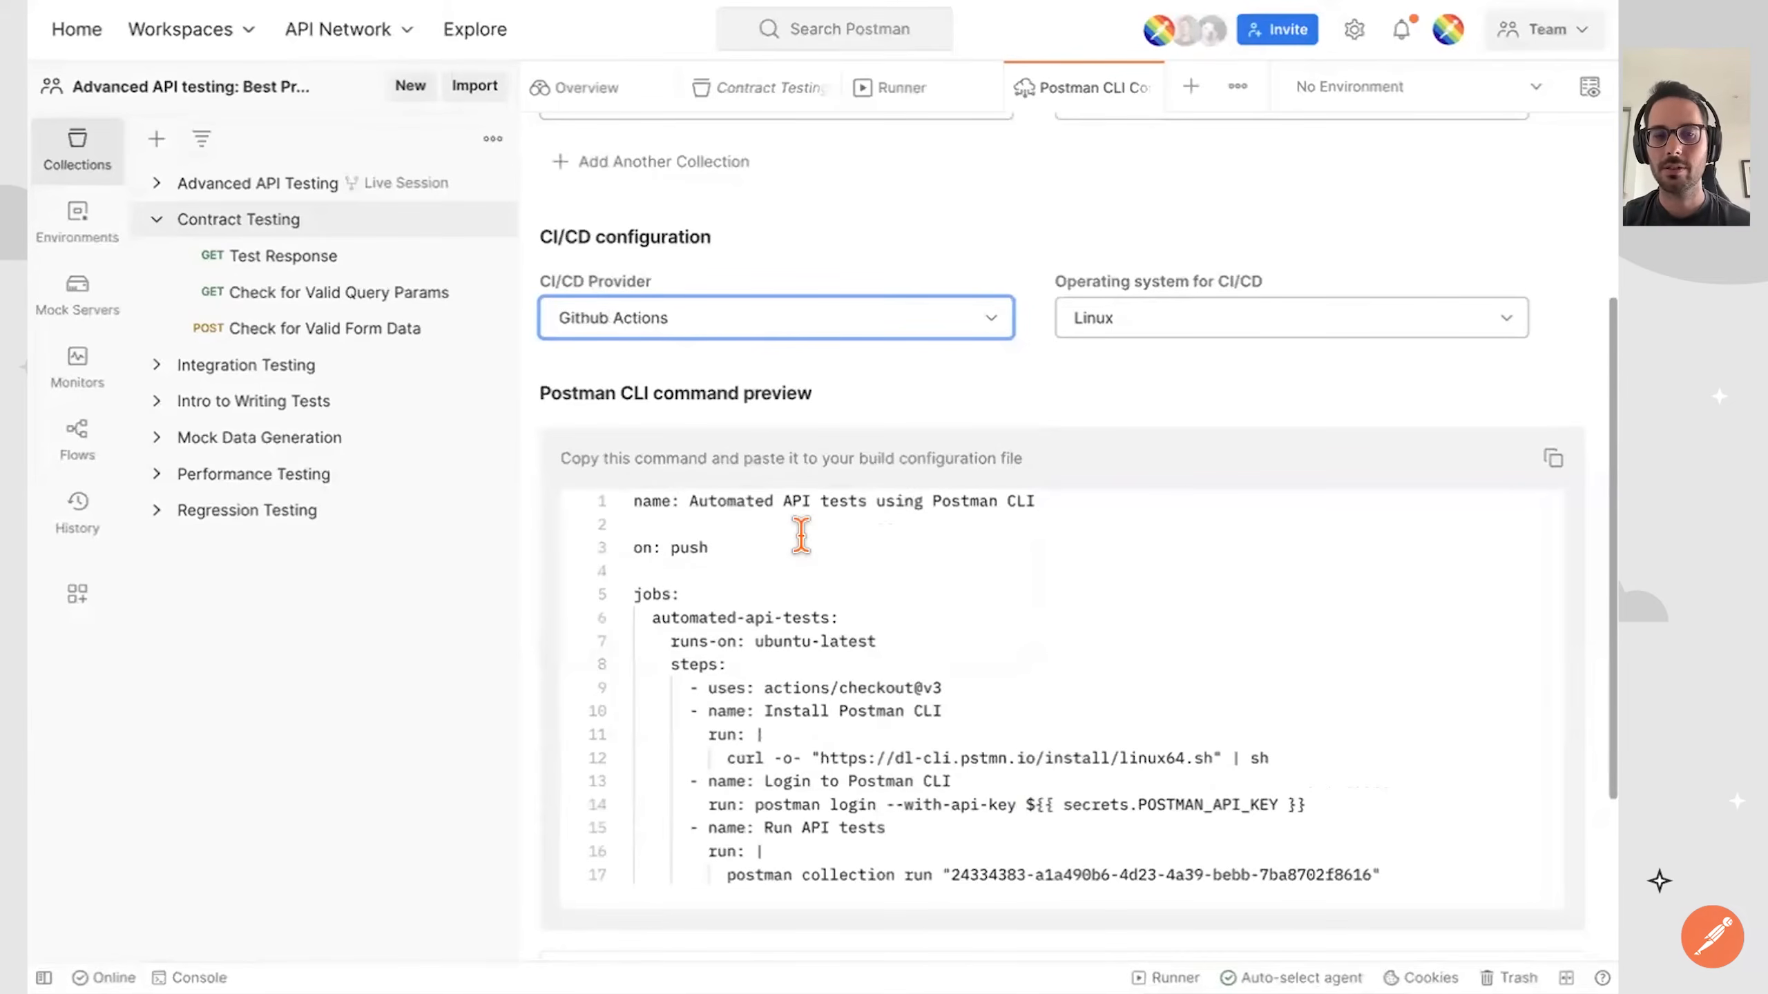
scroll(801, 536, "down", 2)
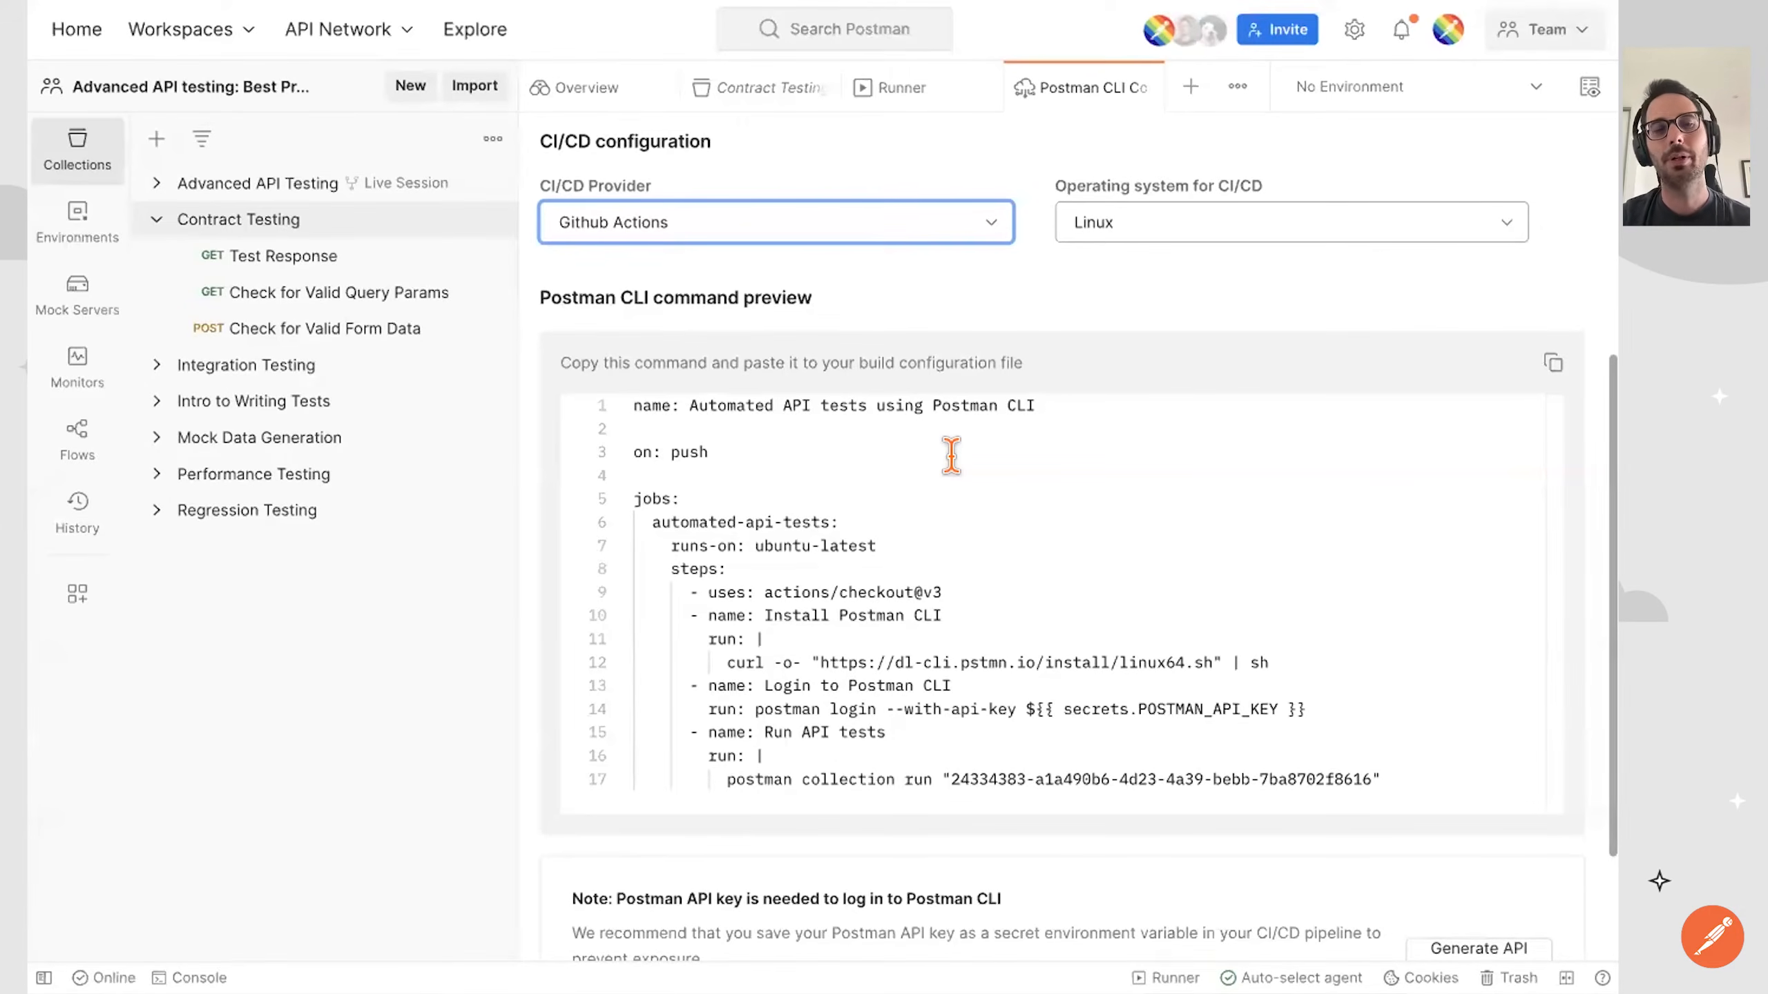
left_click(956, 232)
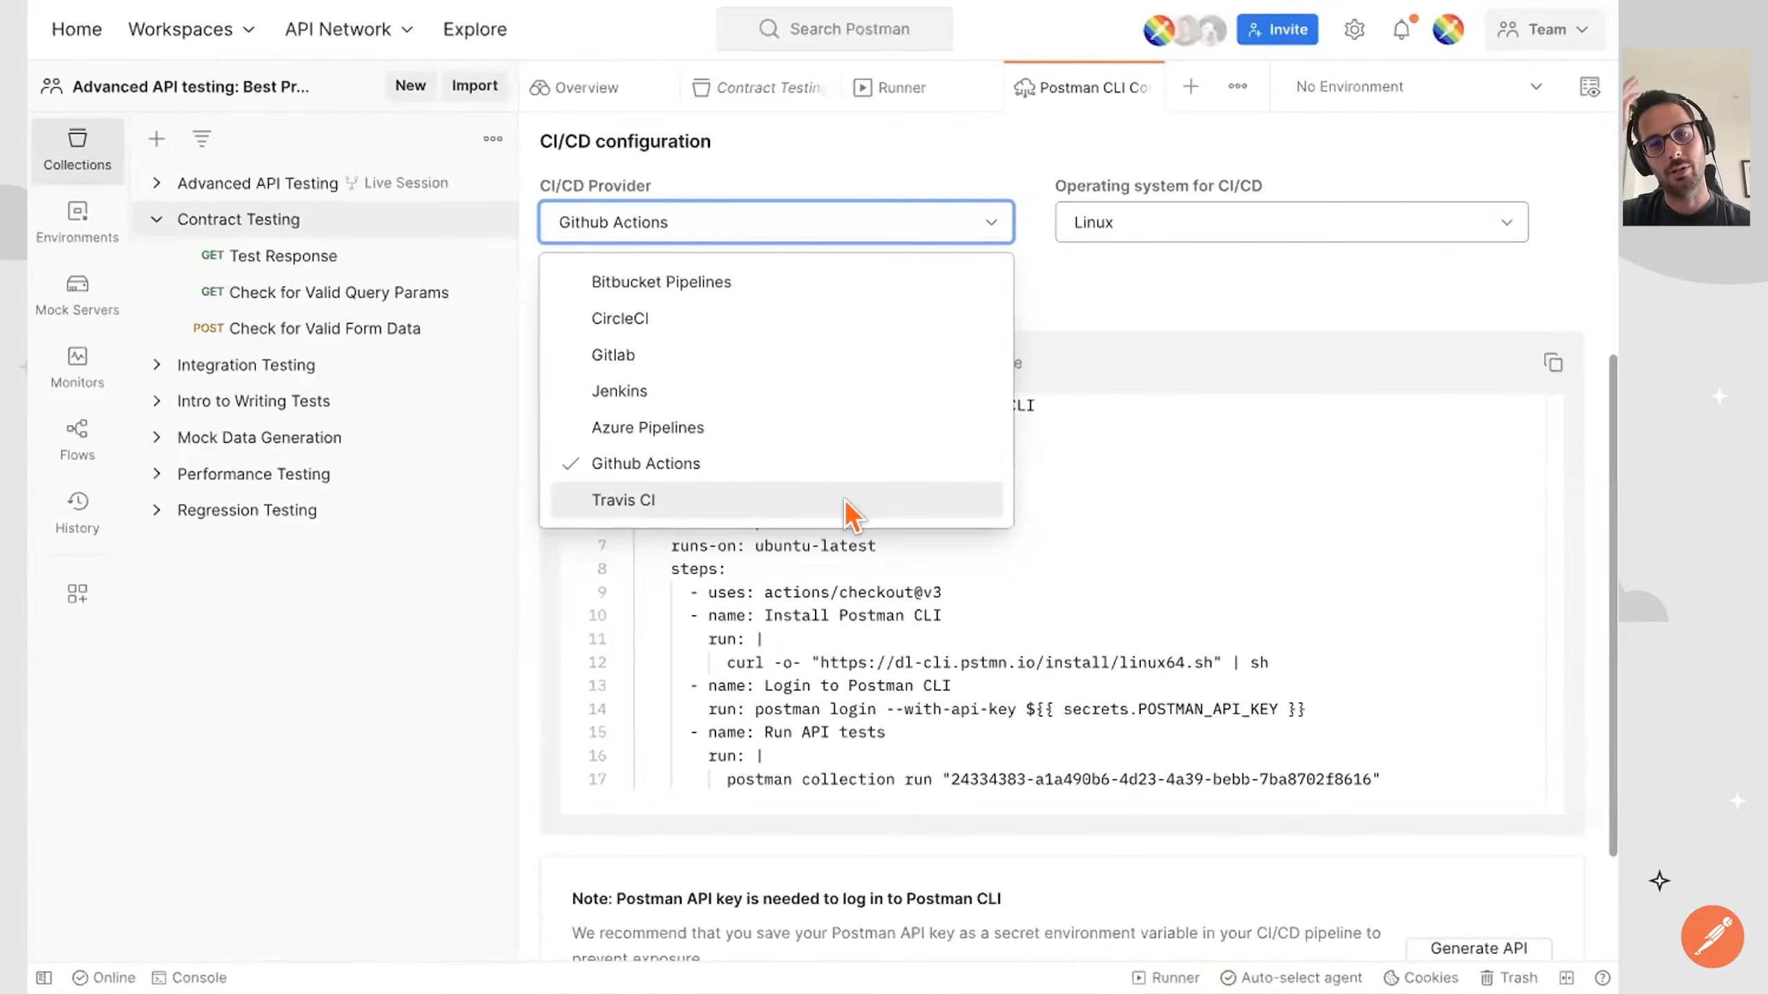
left_click(1134, 82)
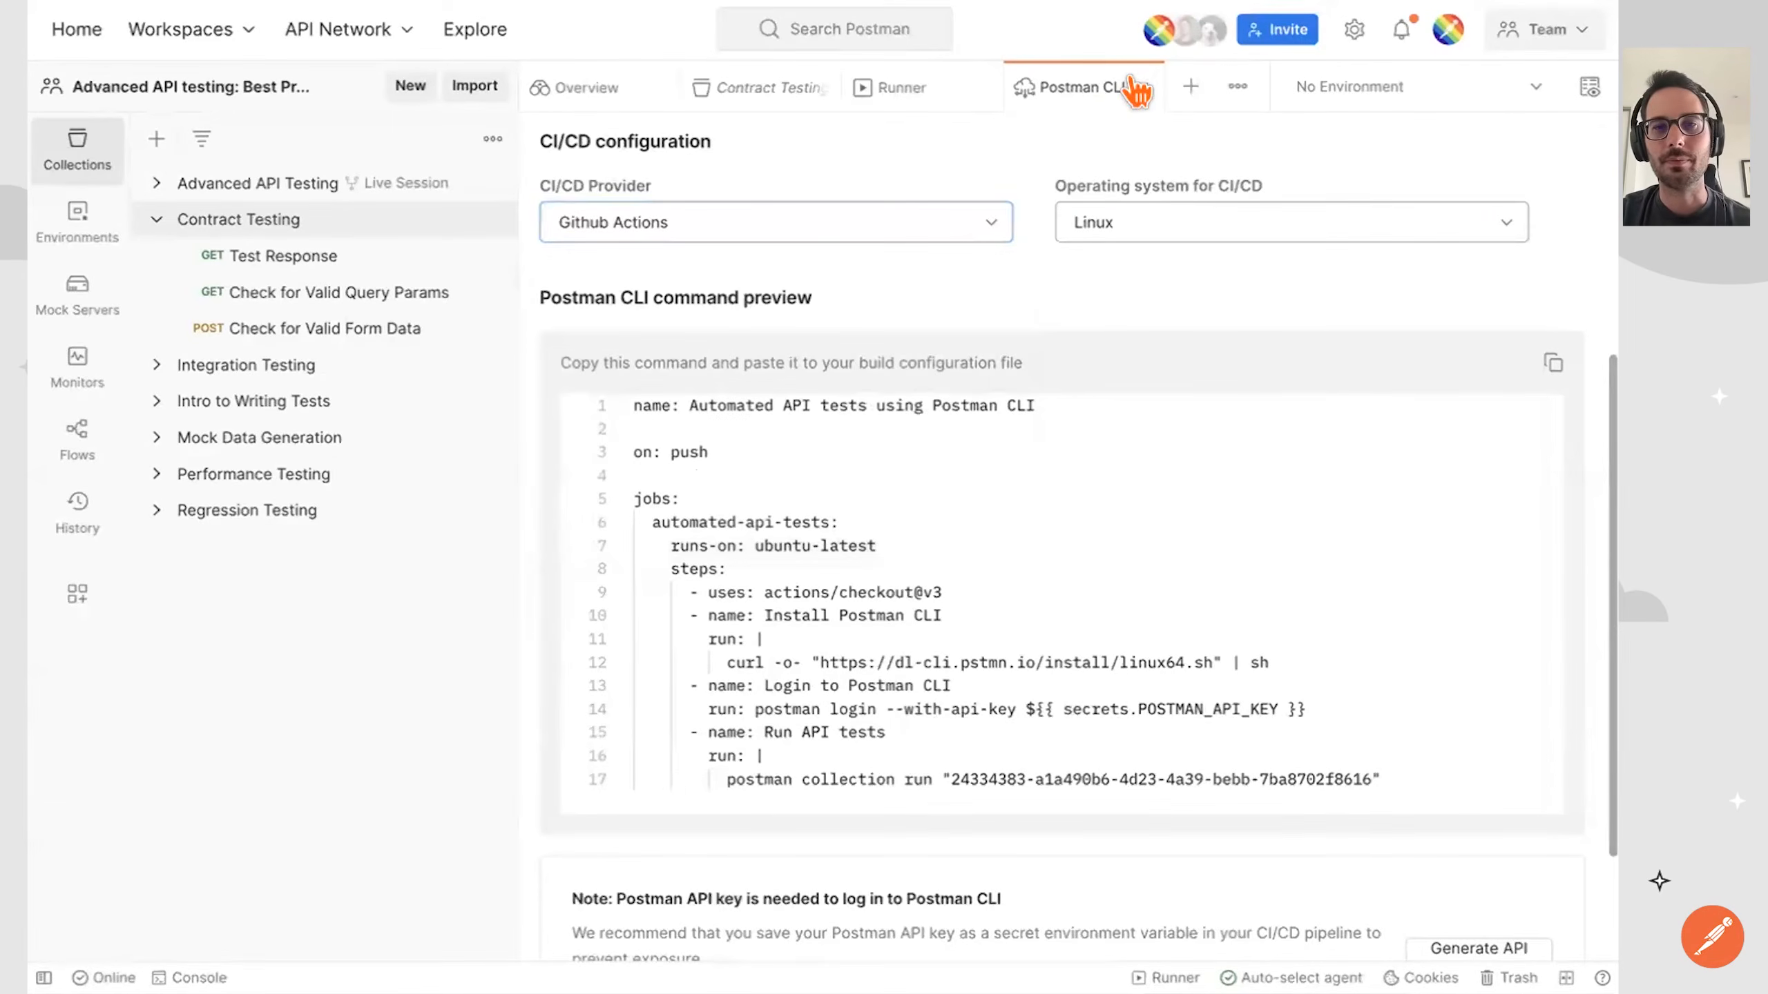
left_click(1134, 82)
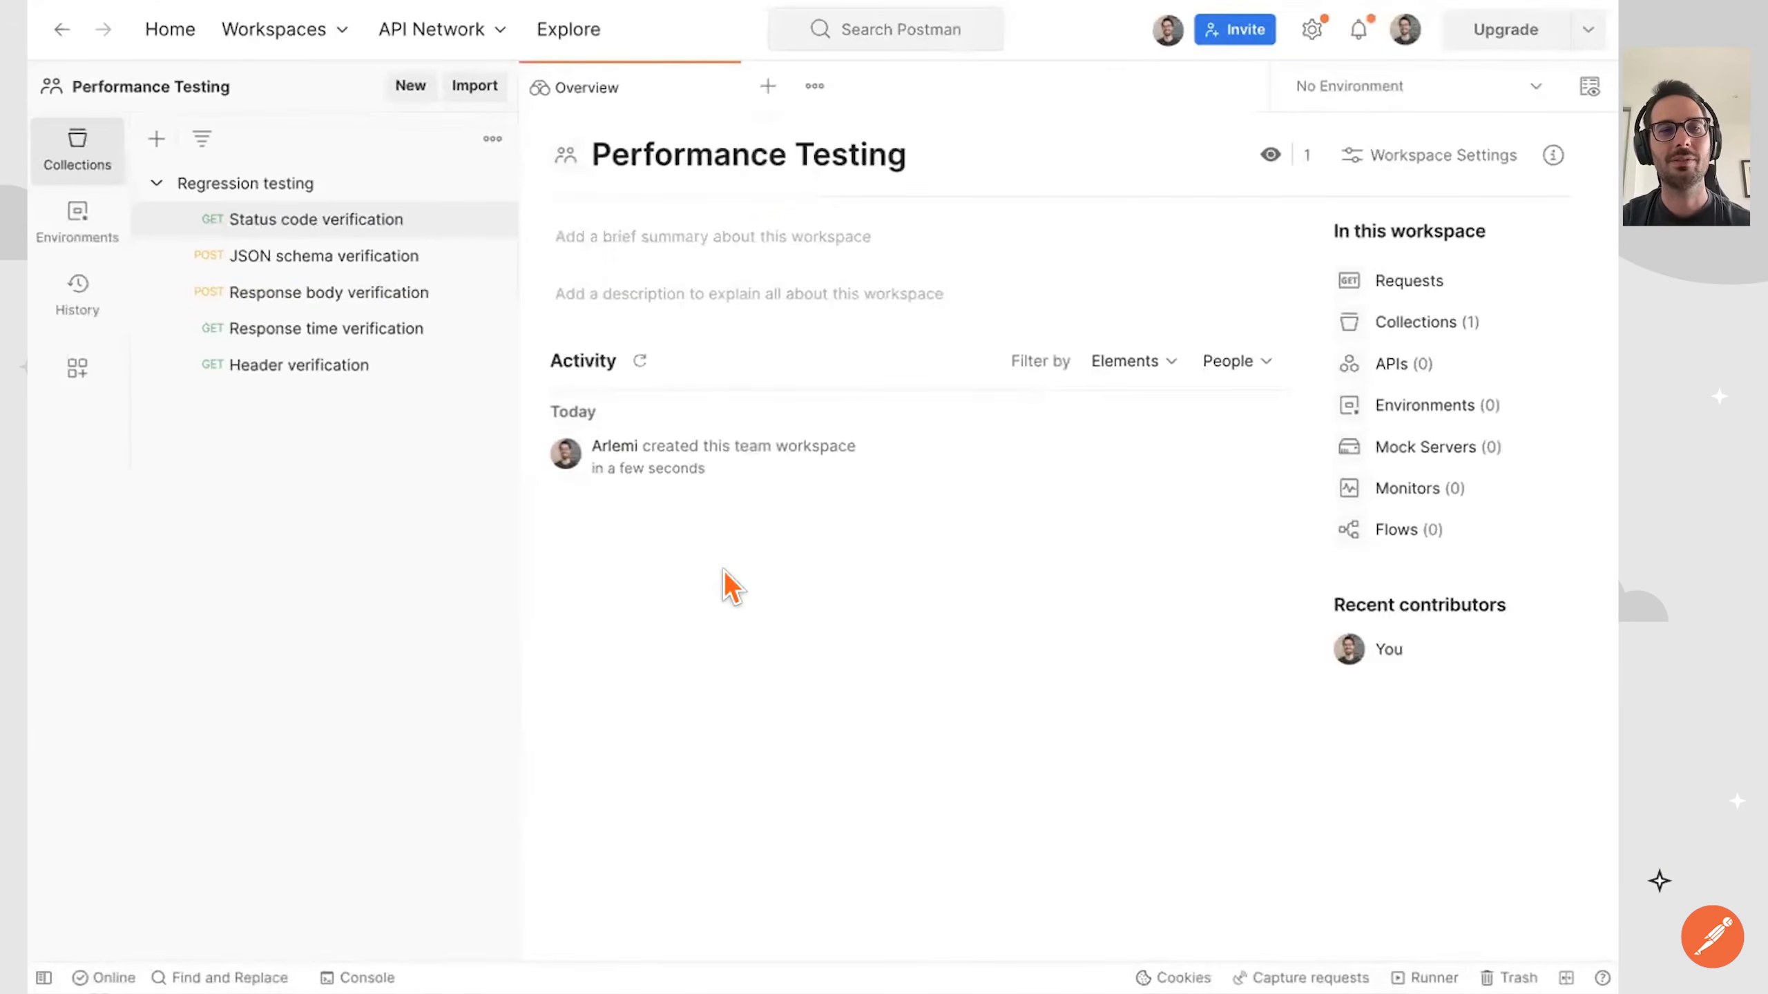
Open the Status code verification request in the Regression testing collection of the Performance Testing workspace and send it.
left_click(244, 183)
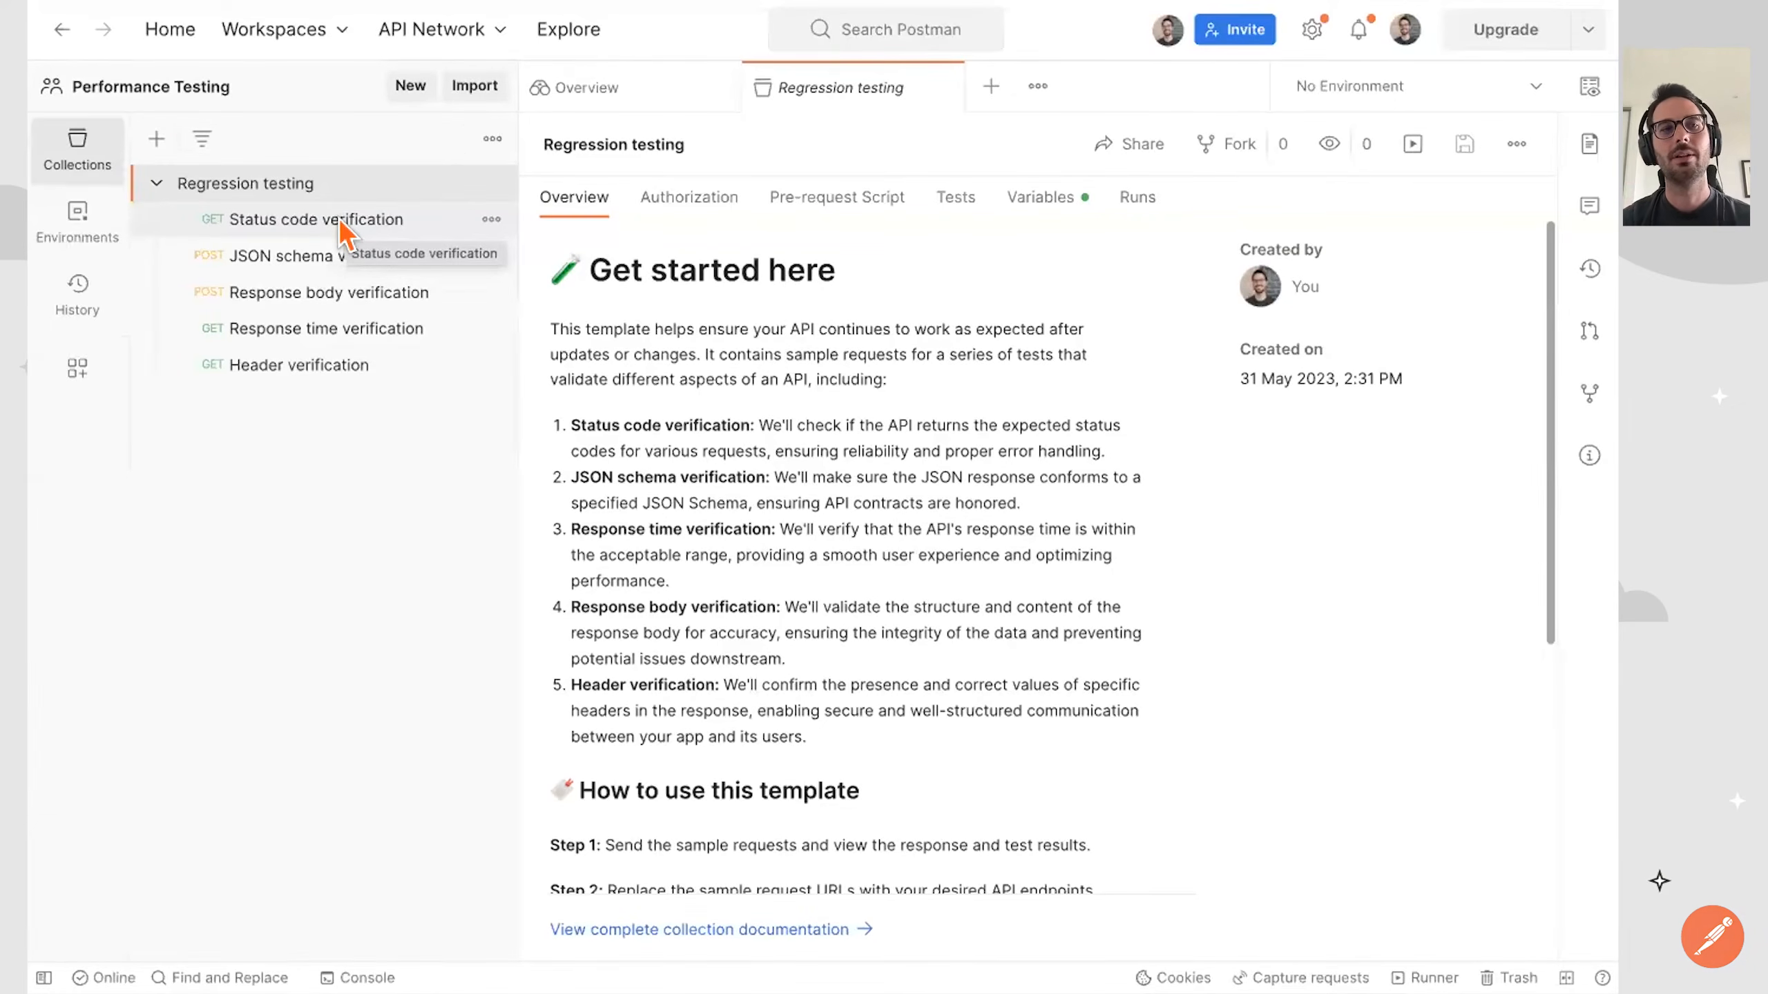
left_click(341, 230)
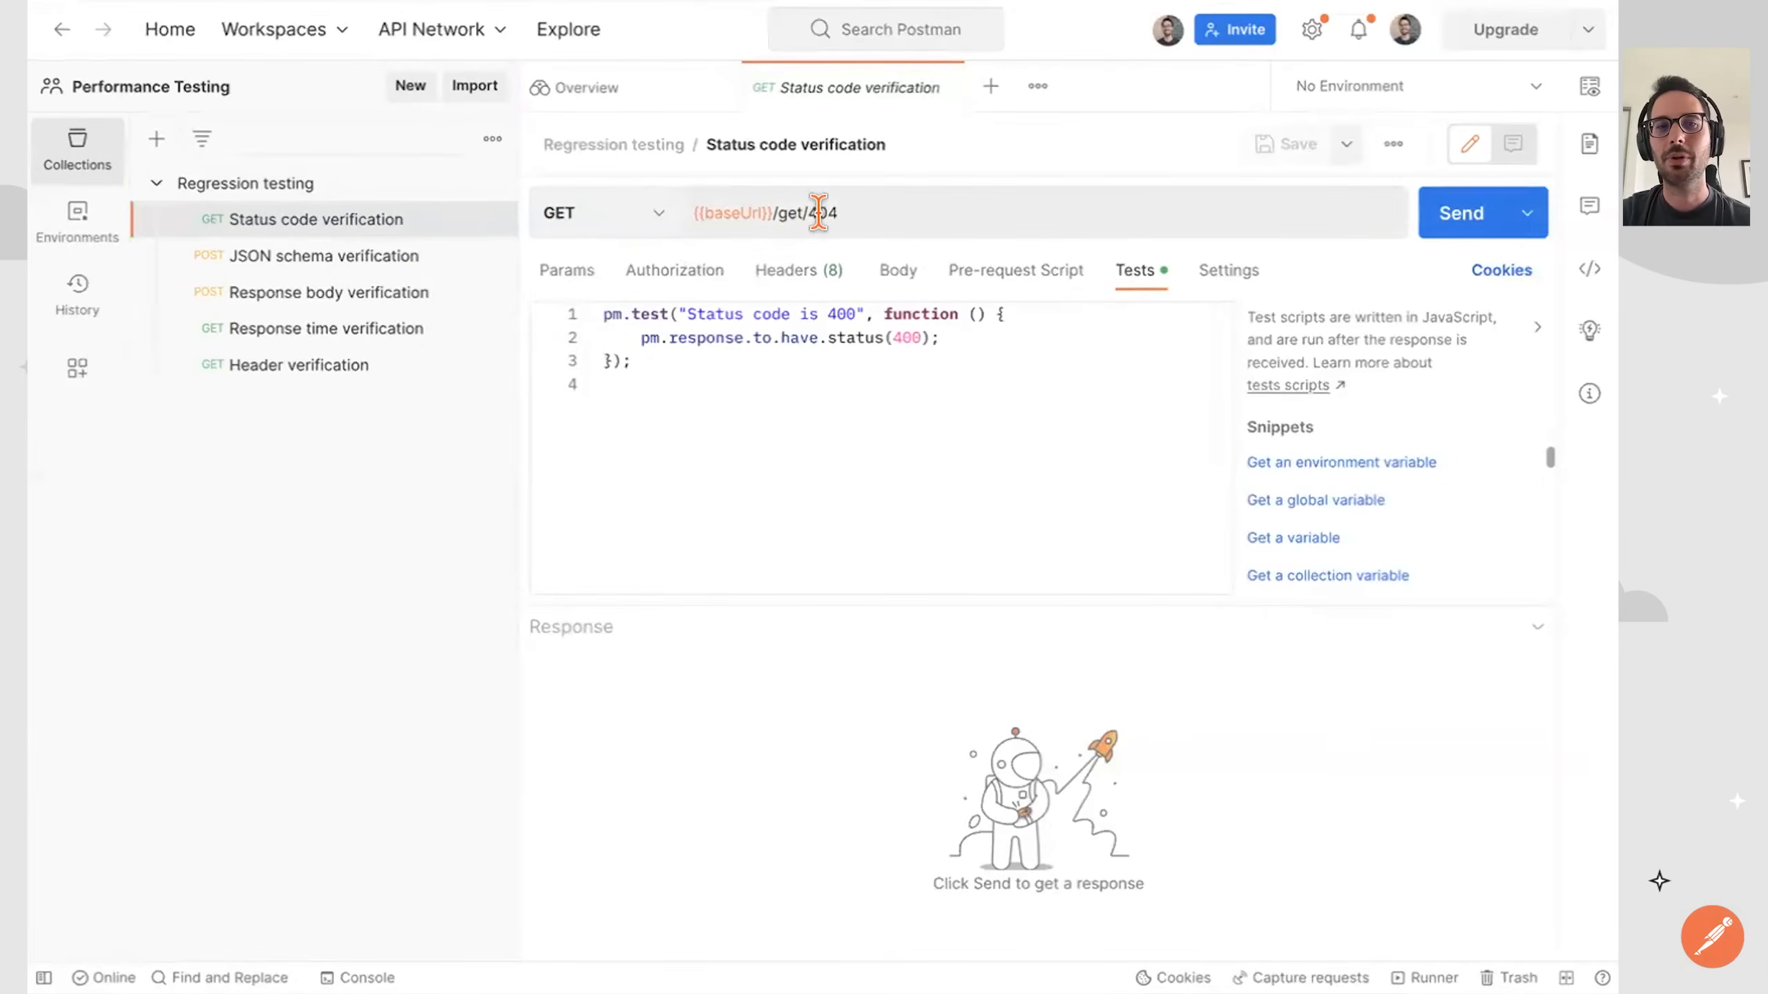
left_click(858, 206)
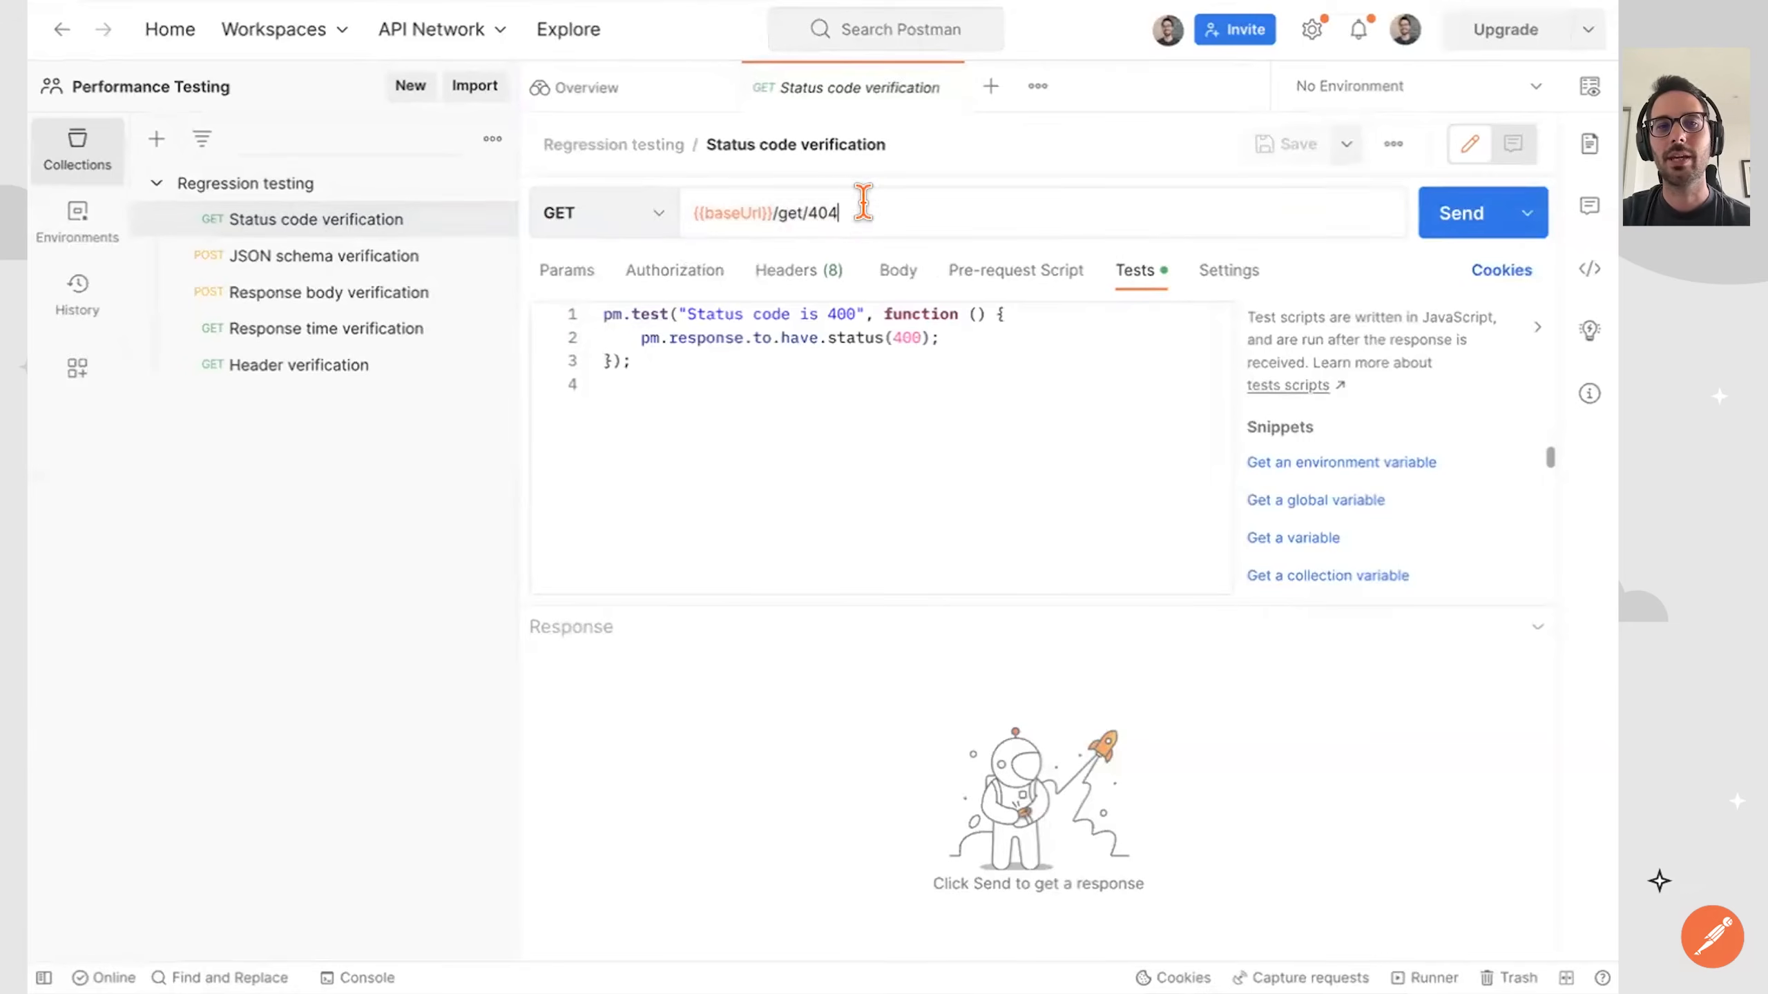
left_click(1456, 222)
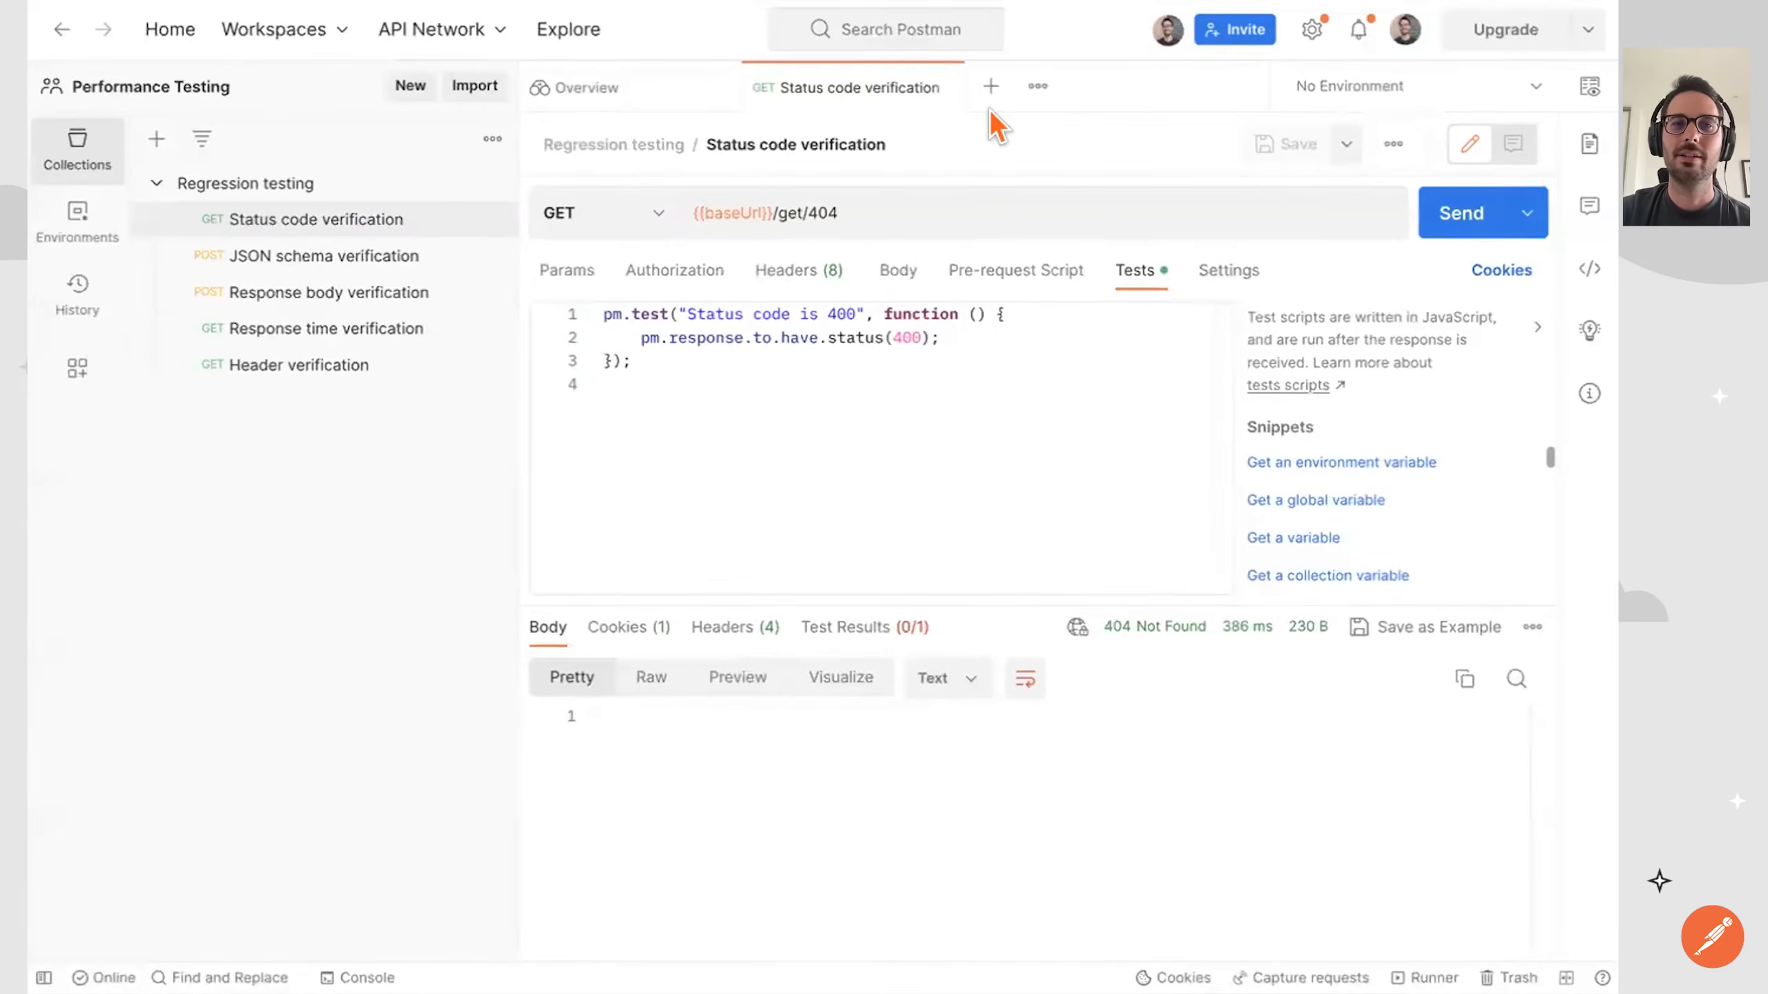
Close the Status code verification request, open the Regression testing collection's runner in performance mode and dismiss the beta notice.
left_click(938, 87)
left_click(320, 188)
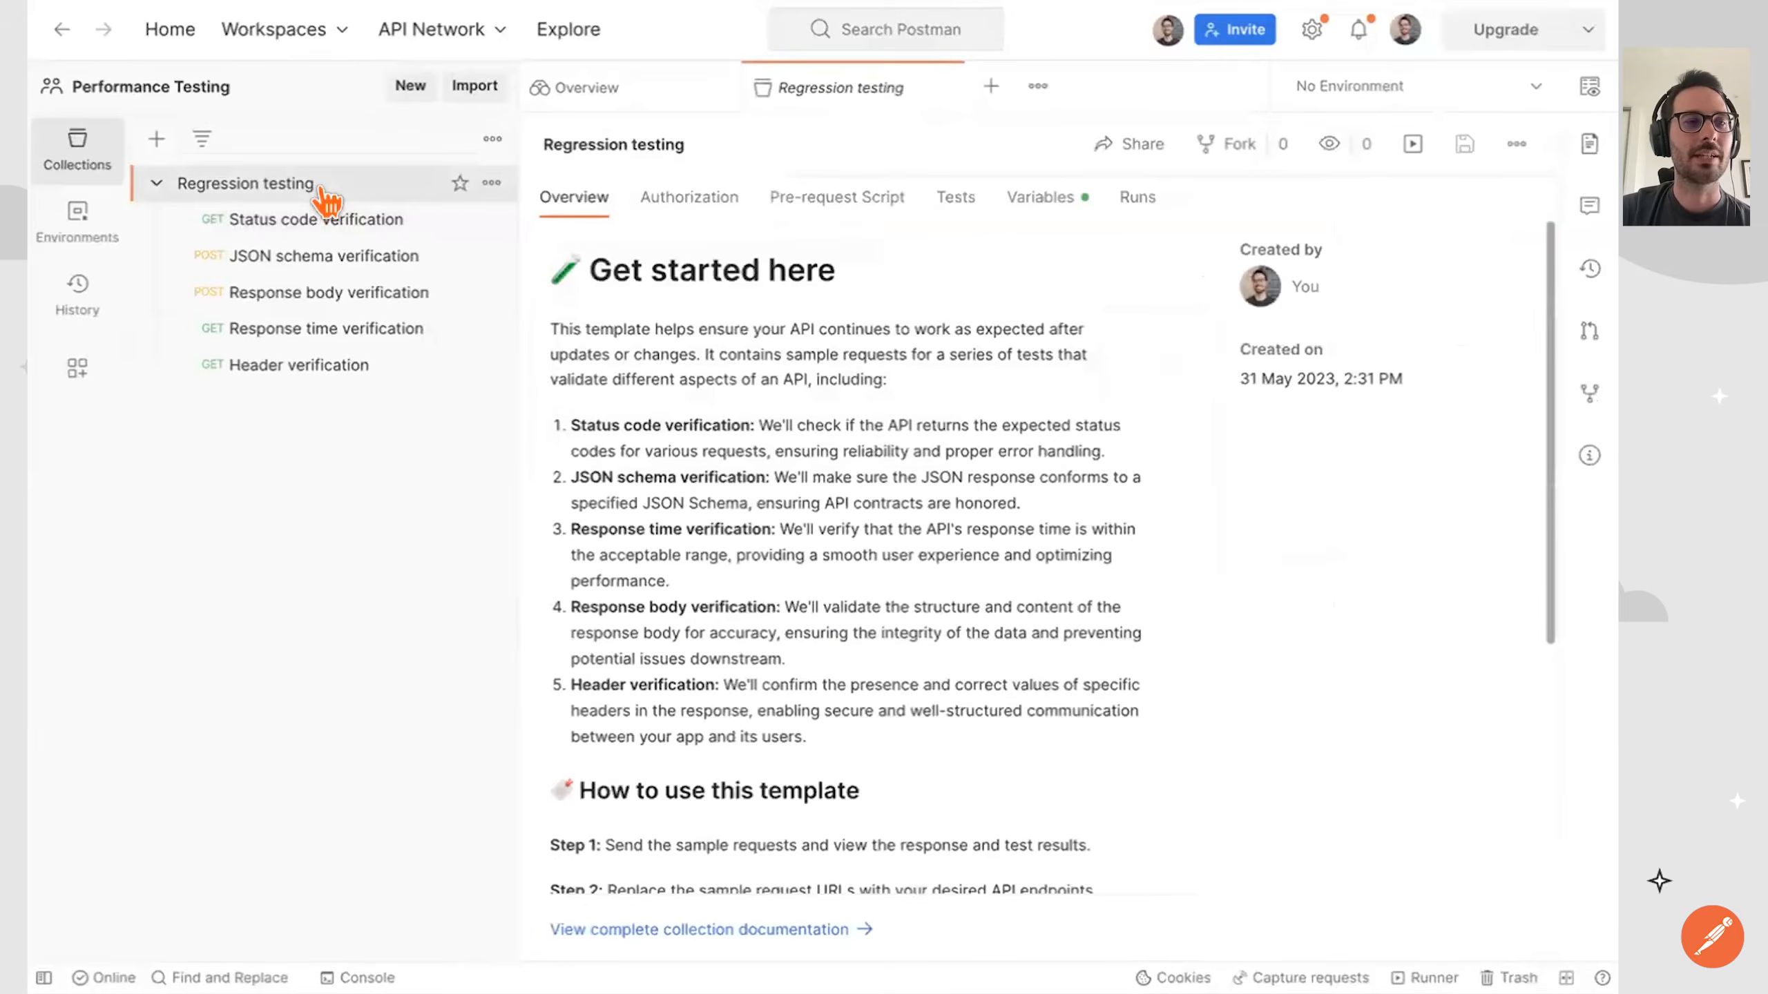
left_click(1411, 145)
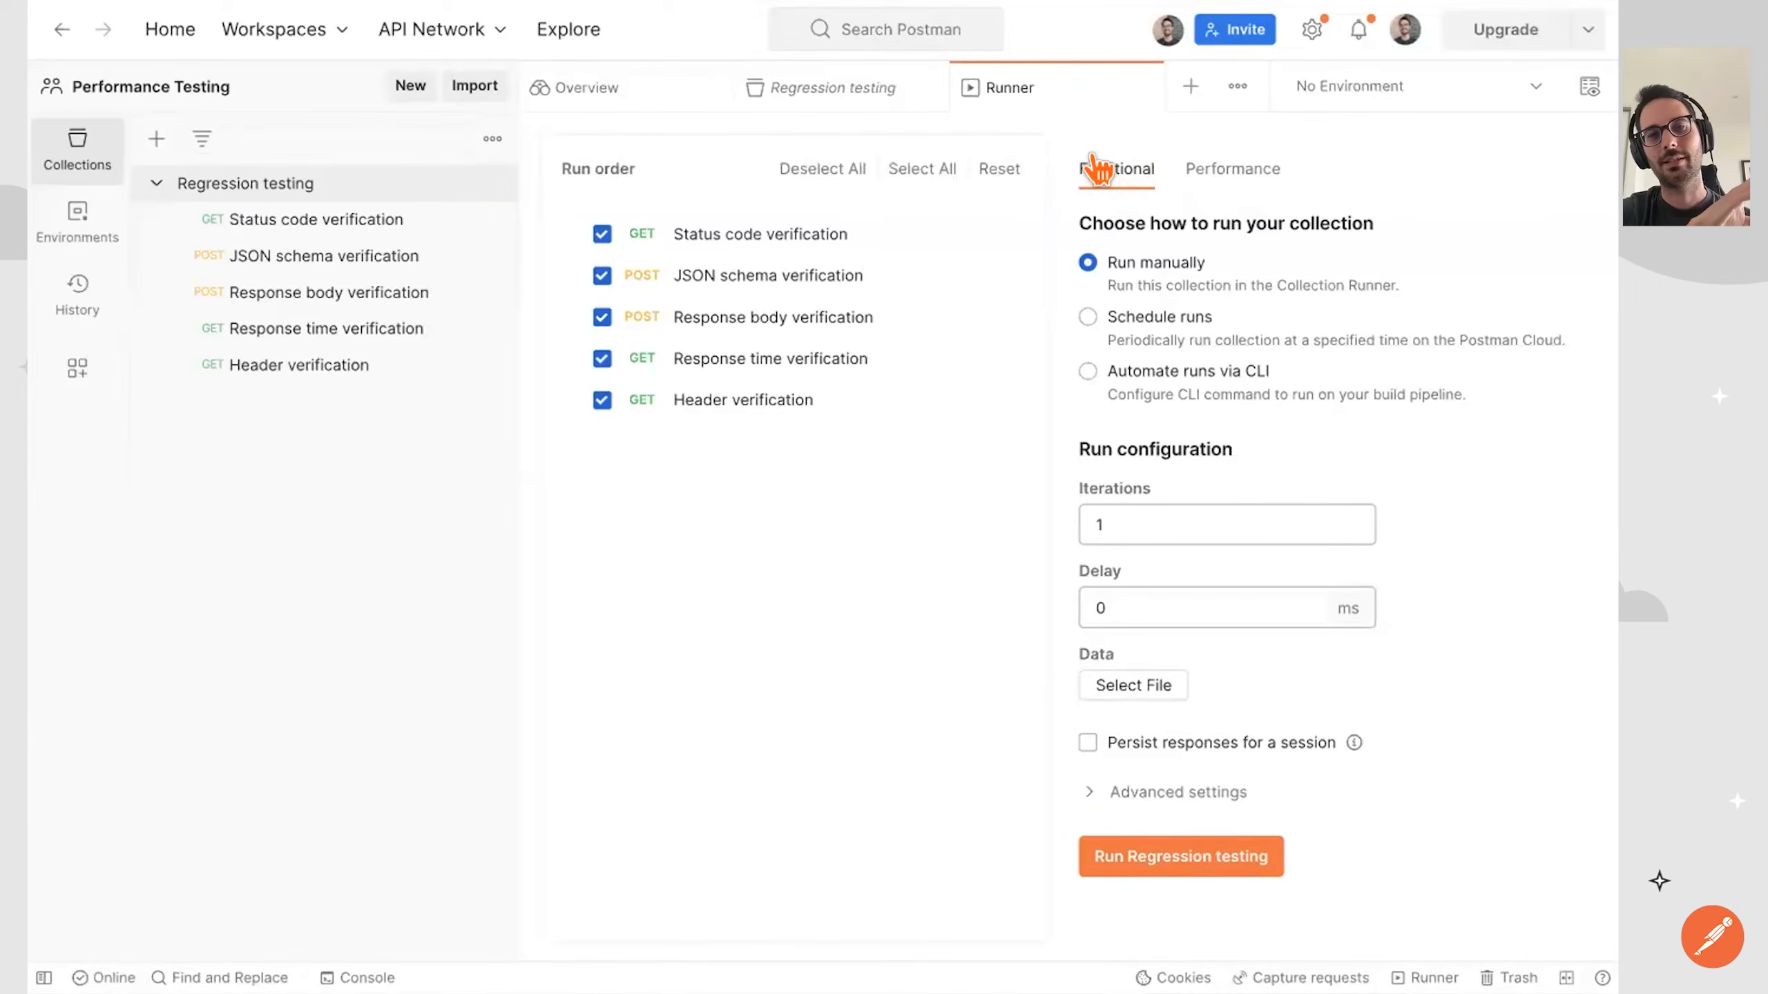
left_click(1190, 169)
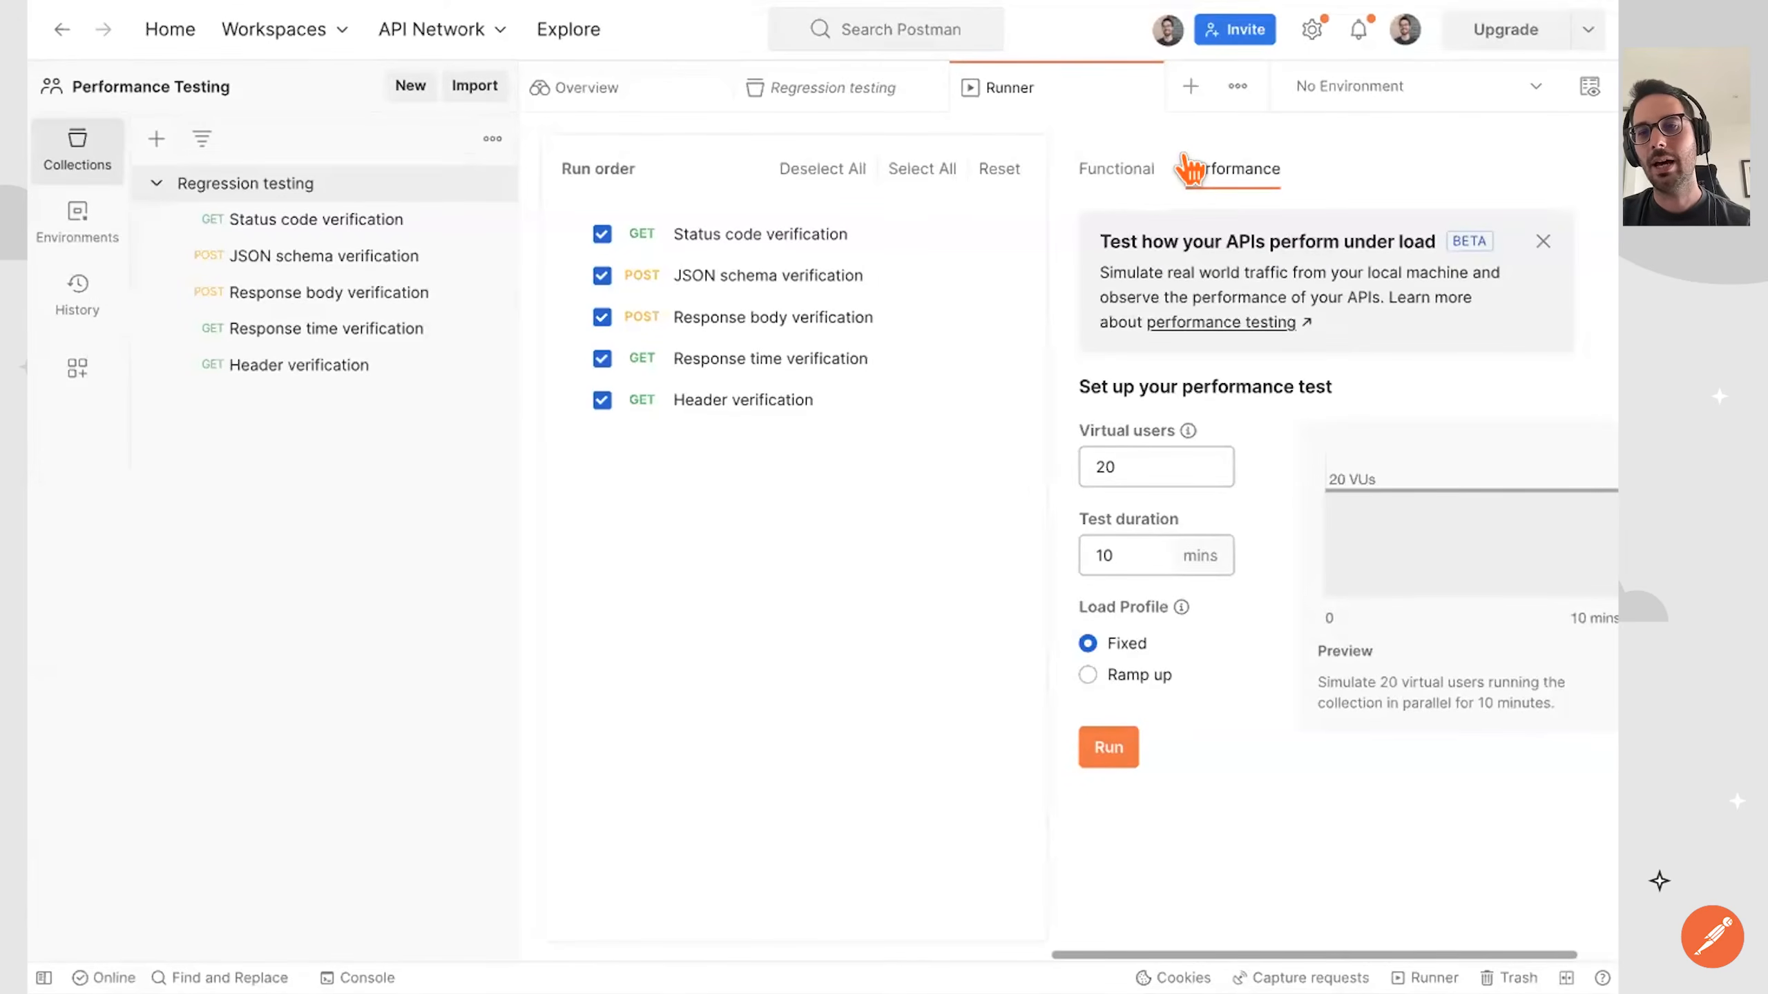
left_click(1542, 242)
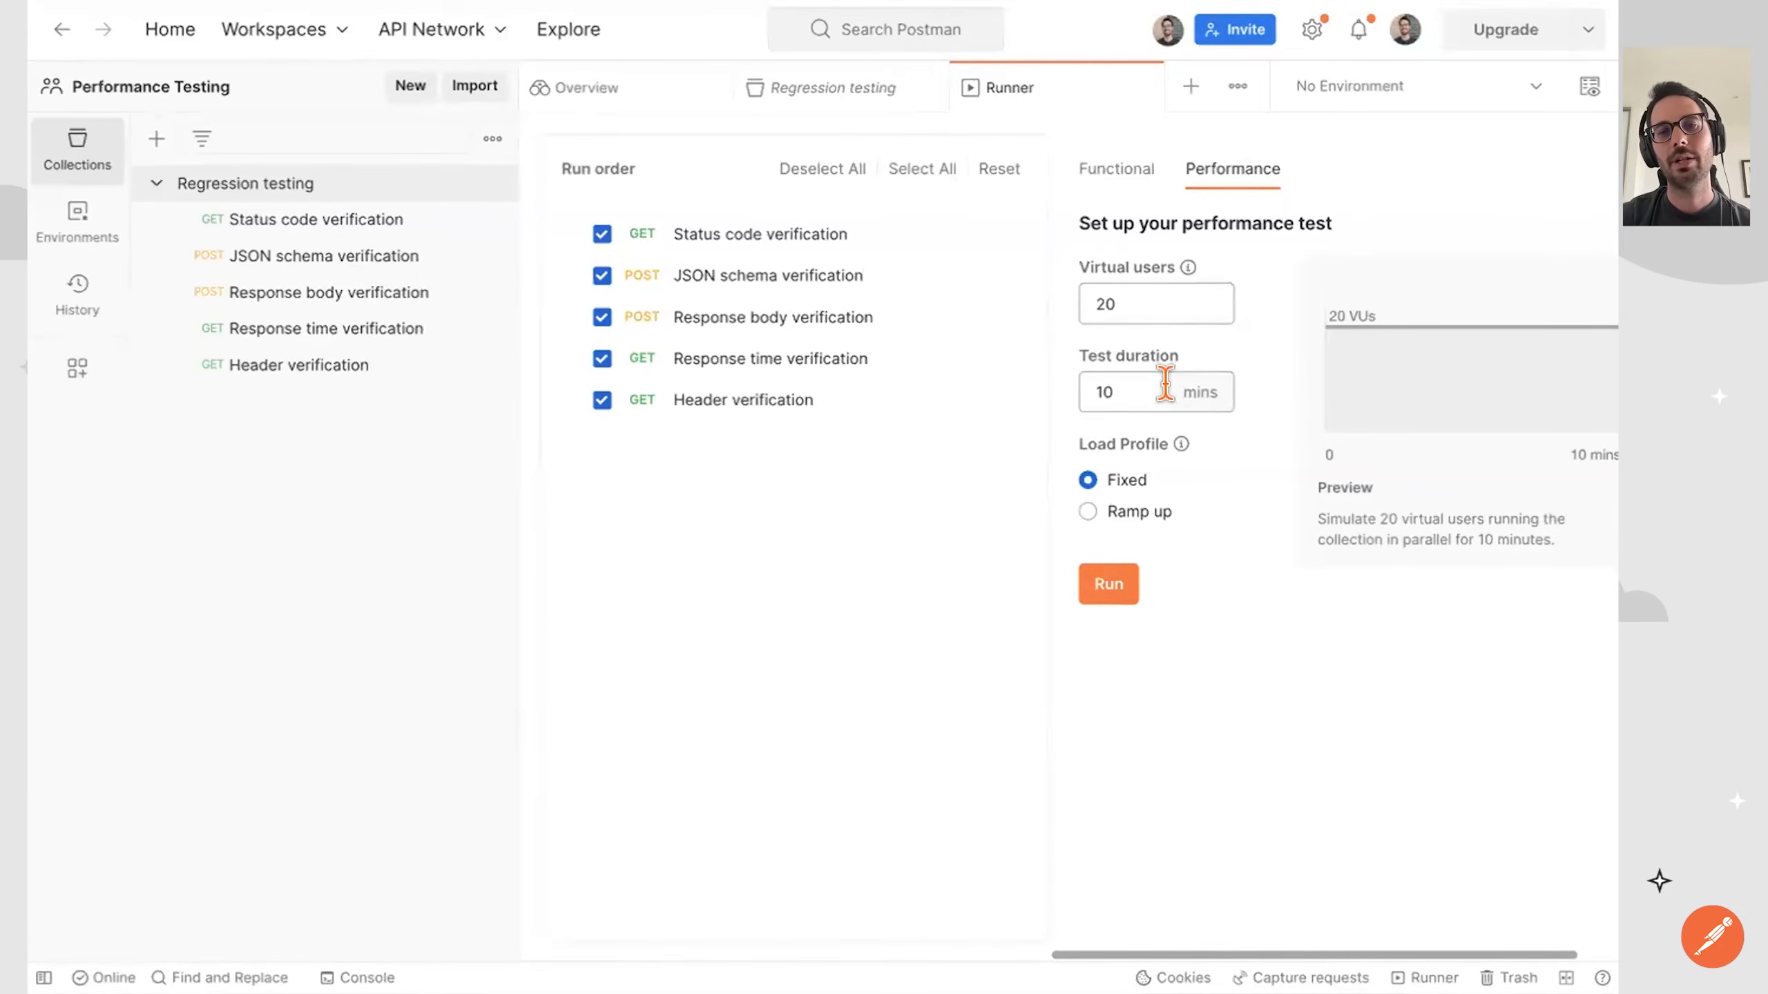
Set the test duration to 3 minutes and start the performance test with 20 virtual users and a fixed load profile.
left_click(1152, 401)
left_click(1152, 401)
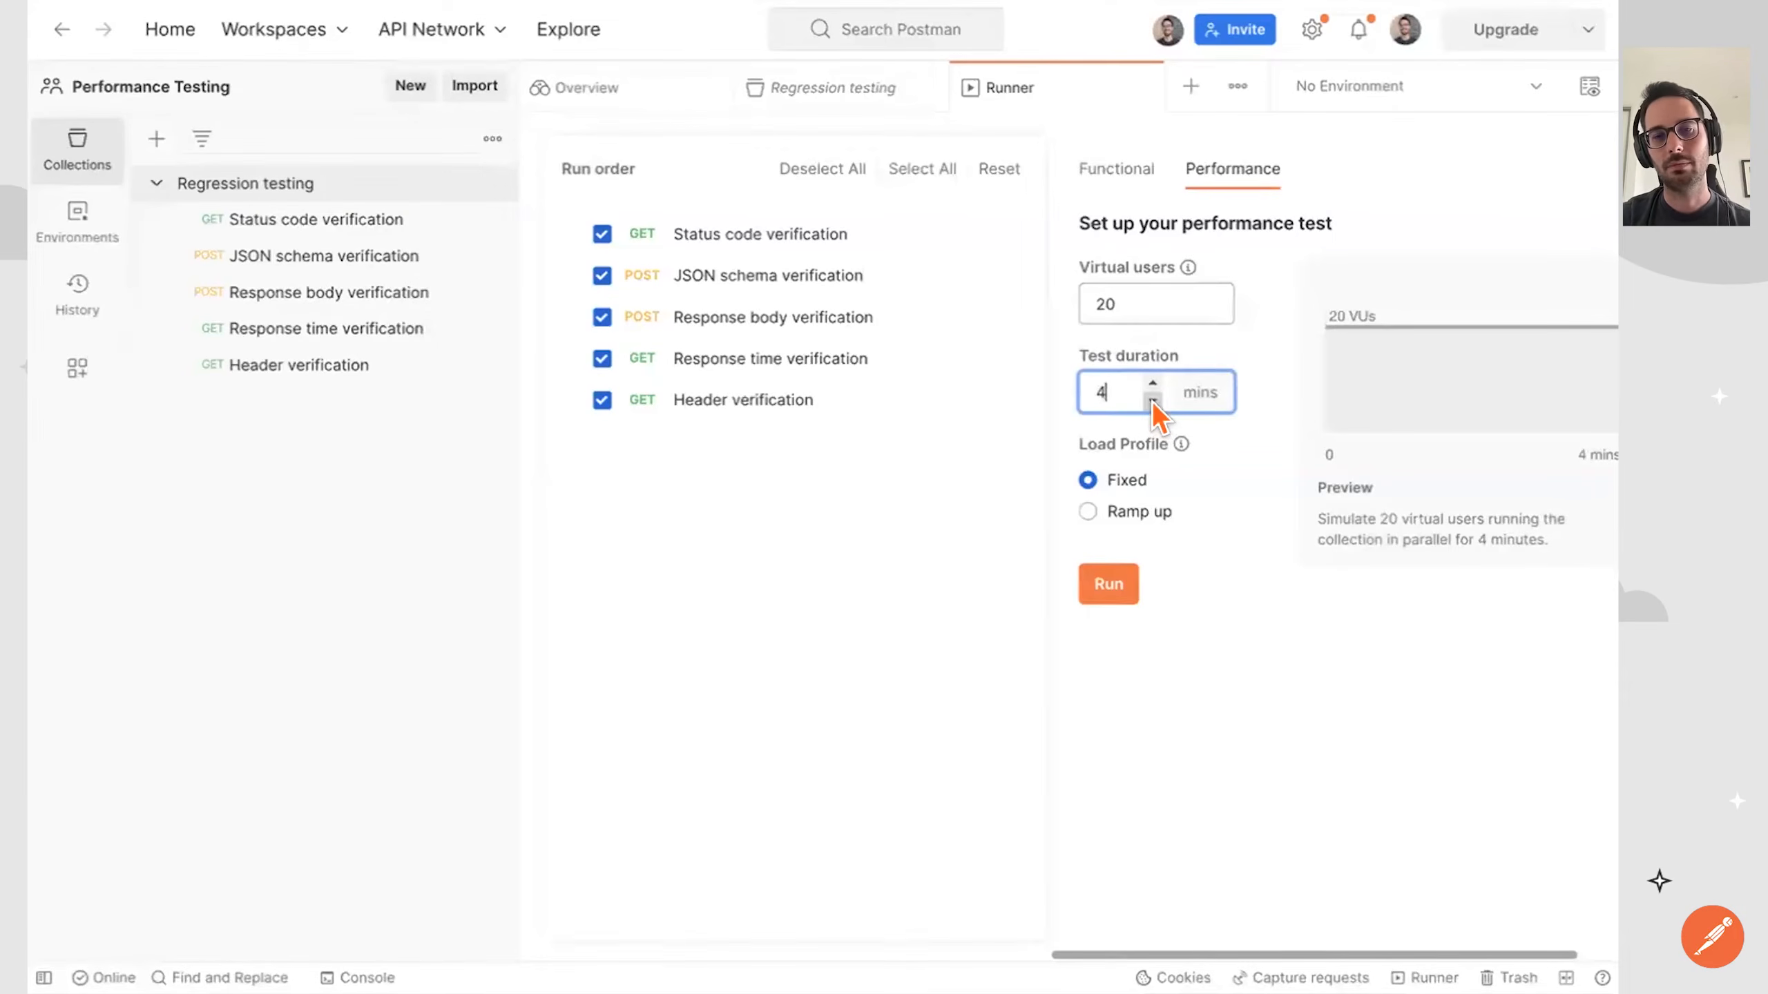
left_click(1223, 644)
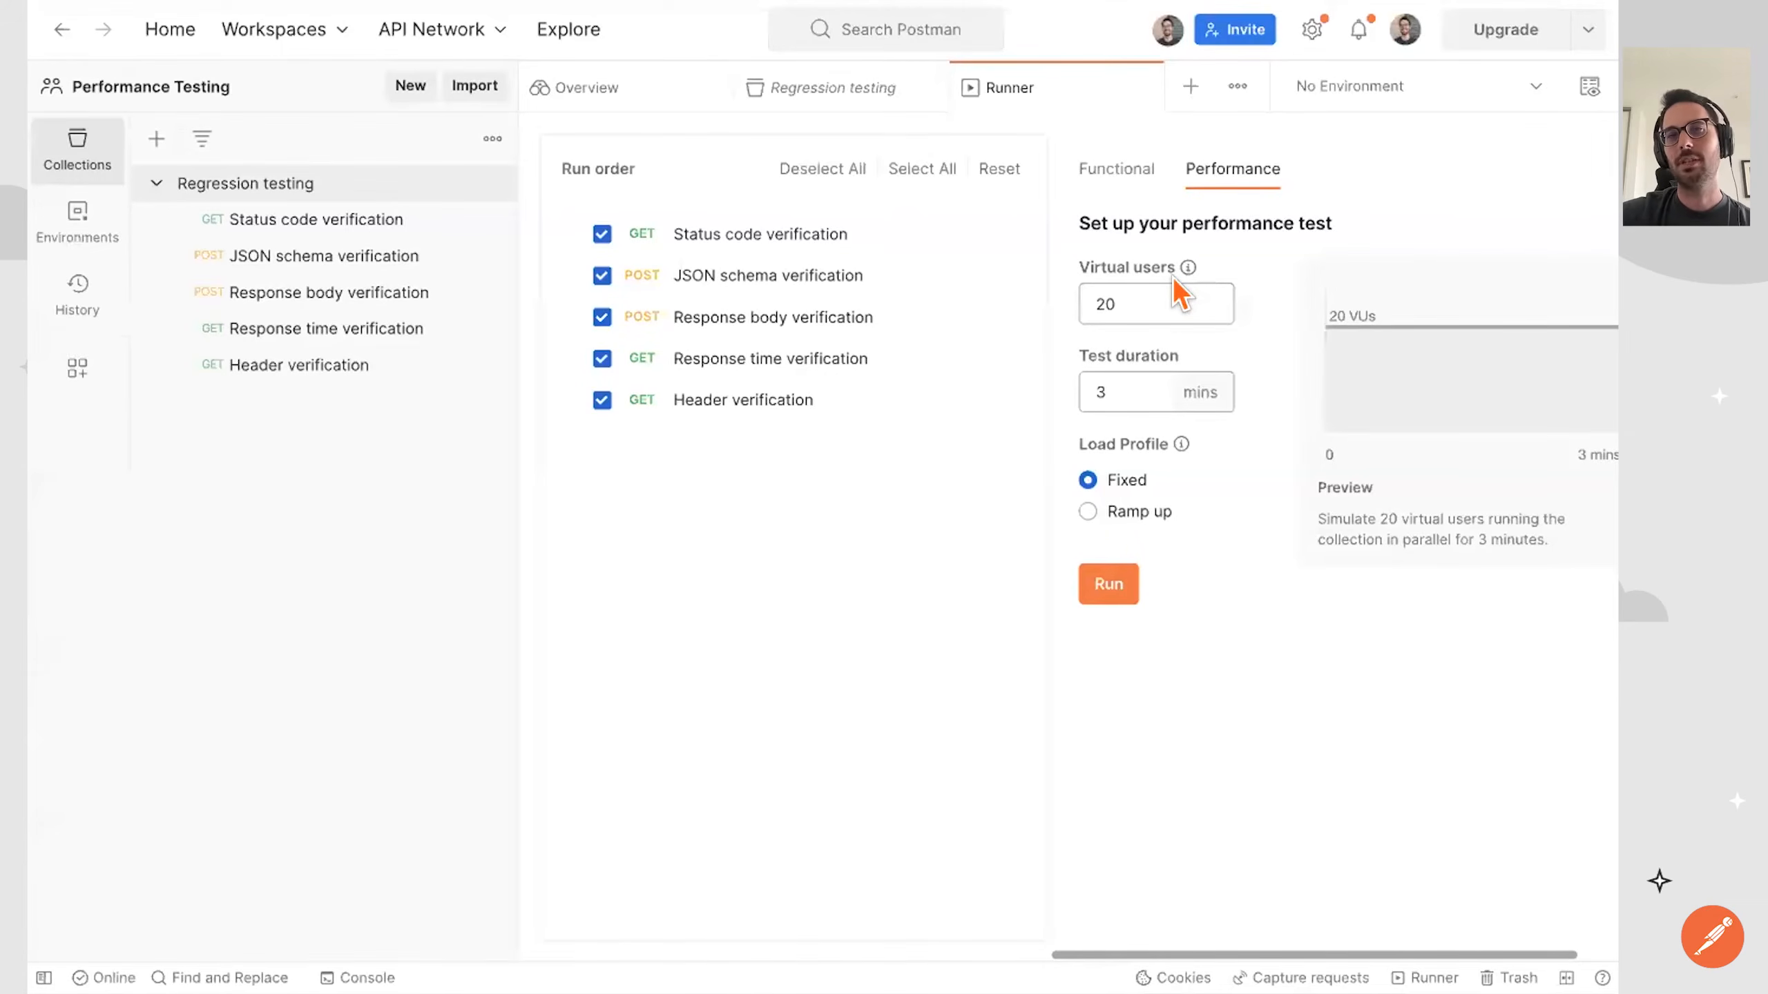
left_click(1103, 584)
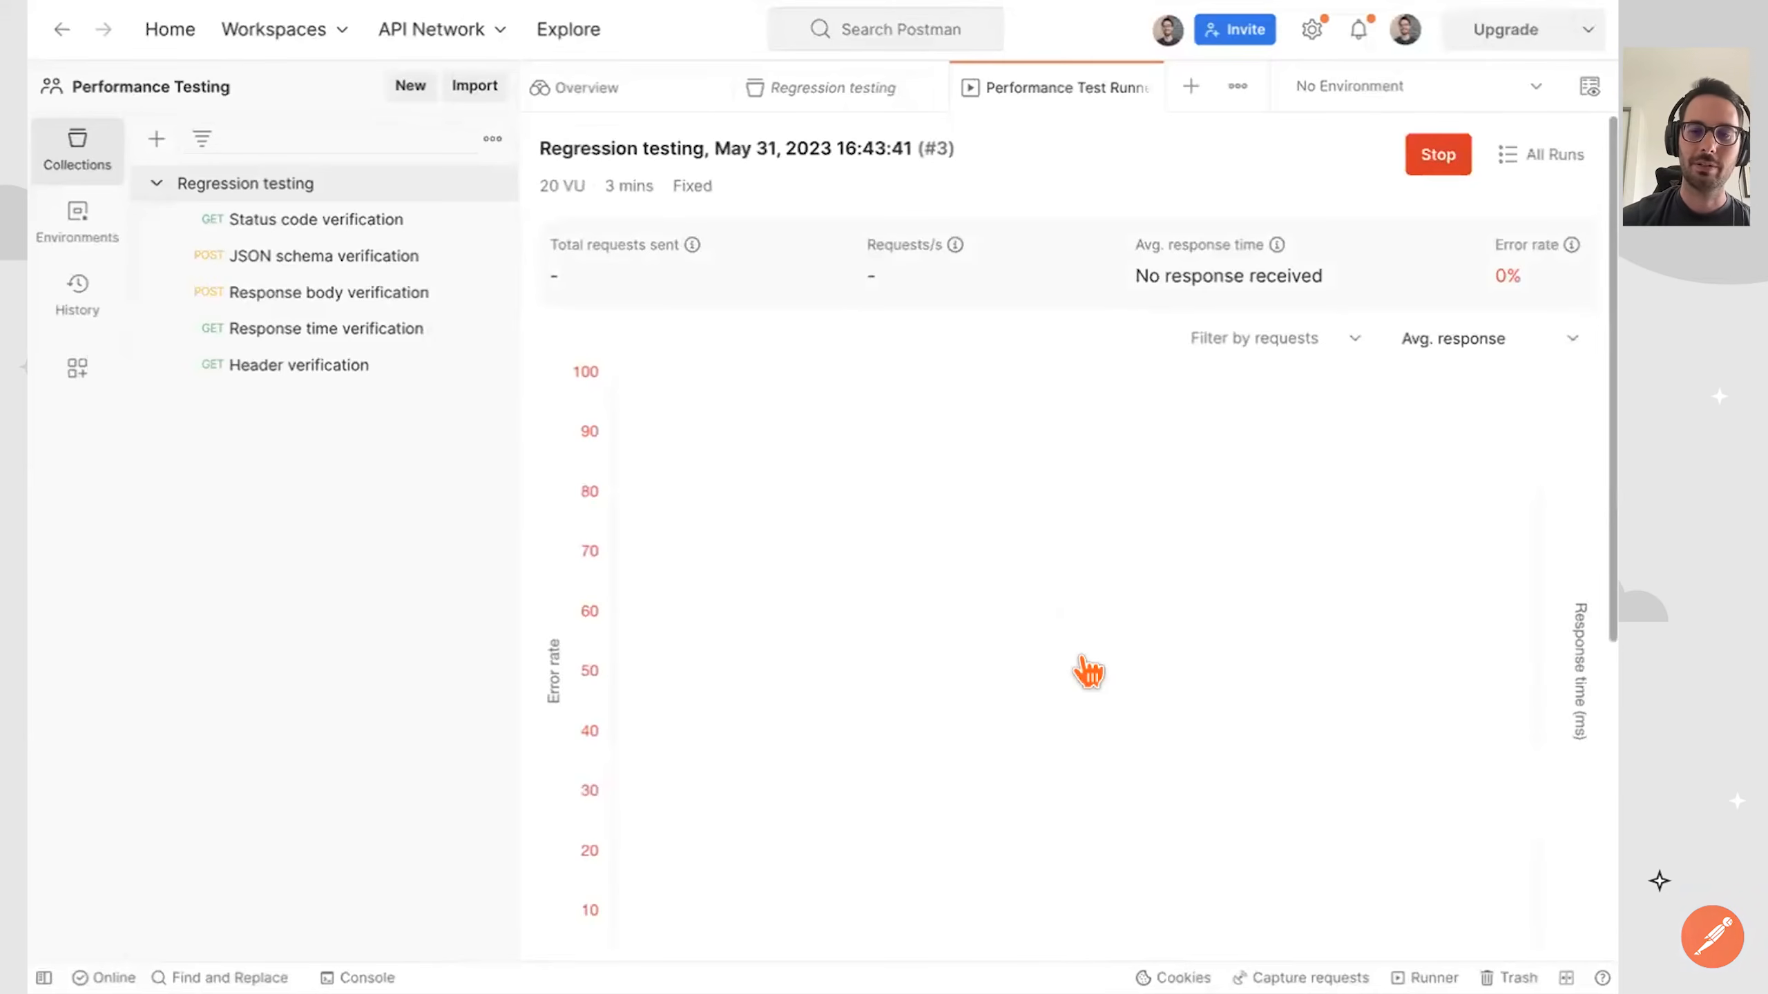
Compare the metrics in the live performance chart by toggling the virtual users, Requests/s and average response series.
scroll(1087, 672, "down", 3)
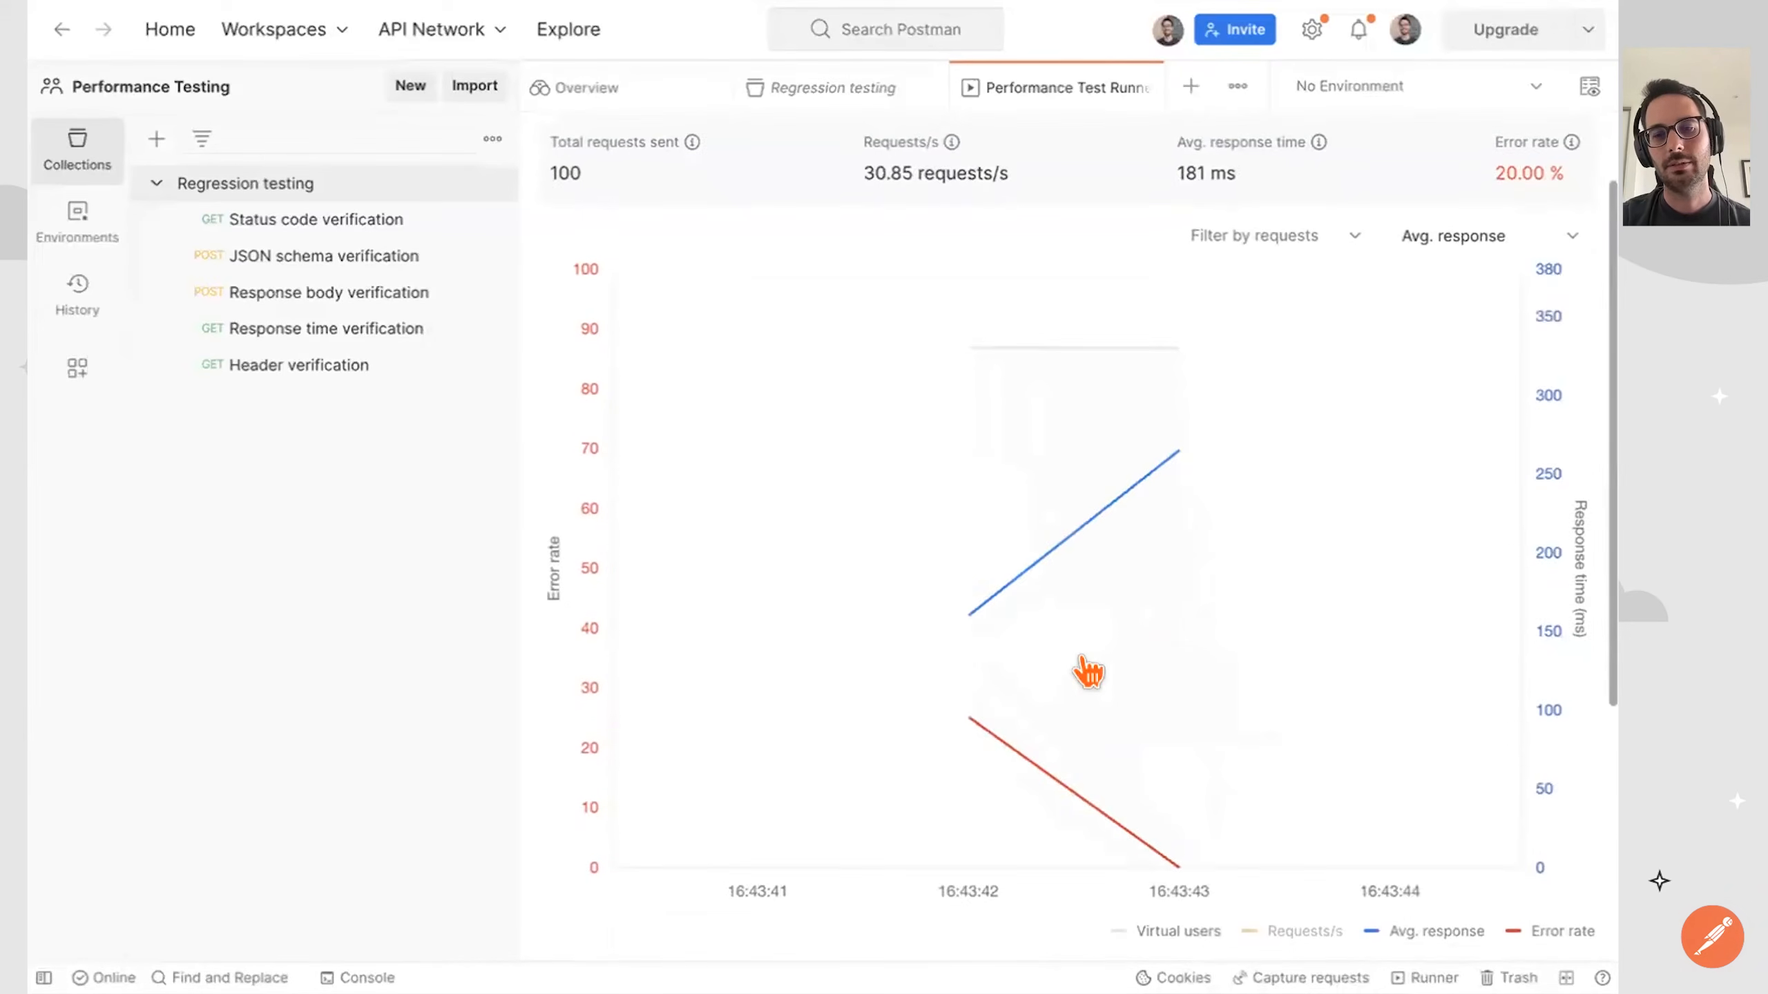
left_click(1262, 940)
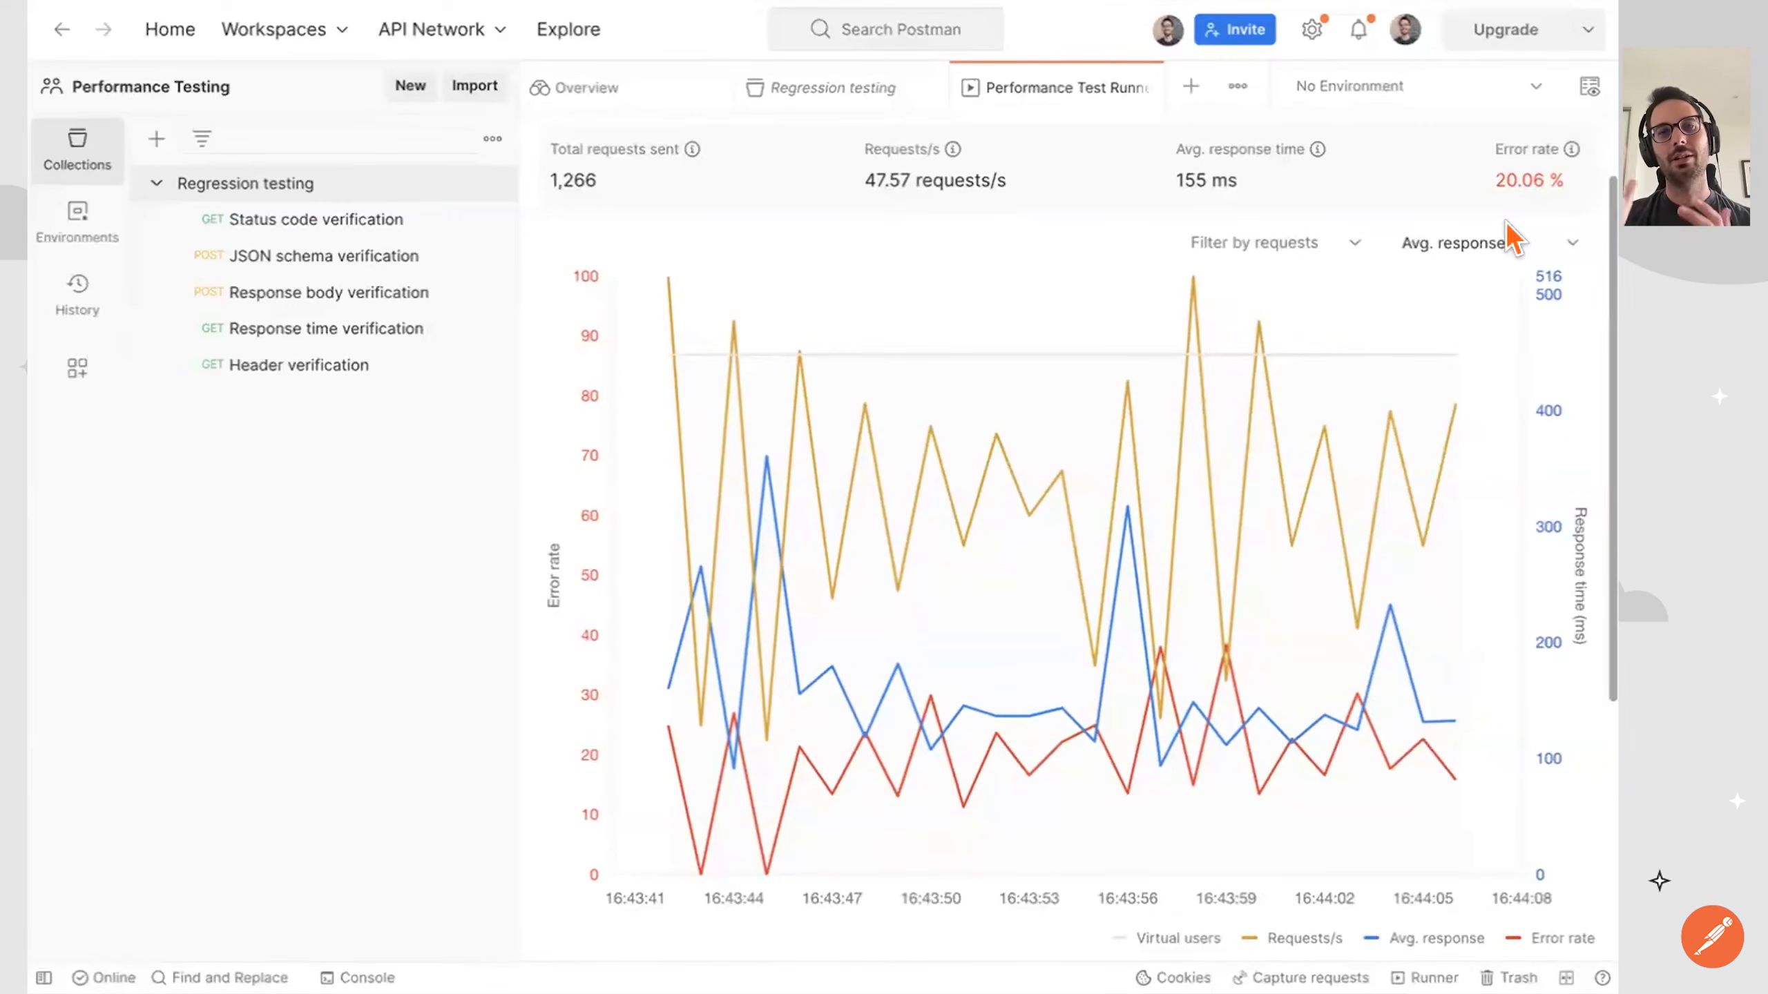
mouse_move(1212, 727)
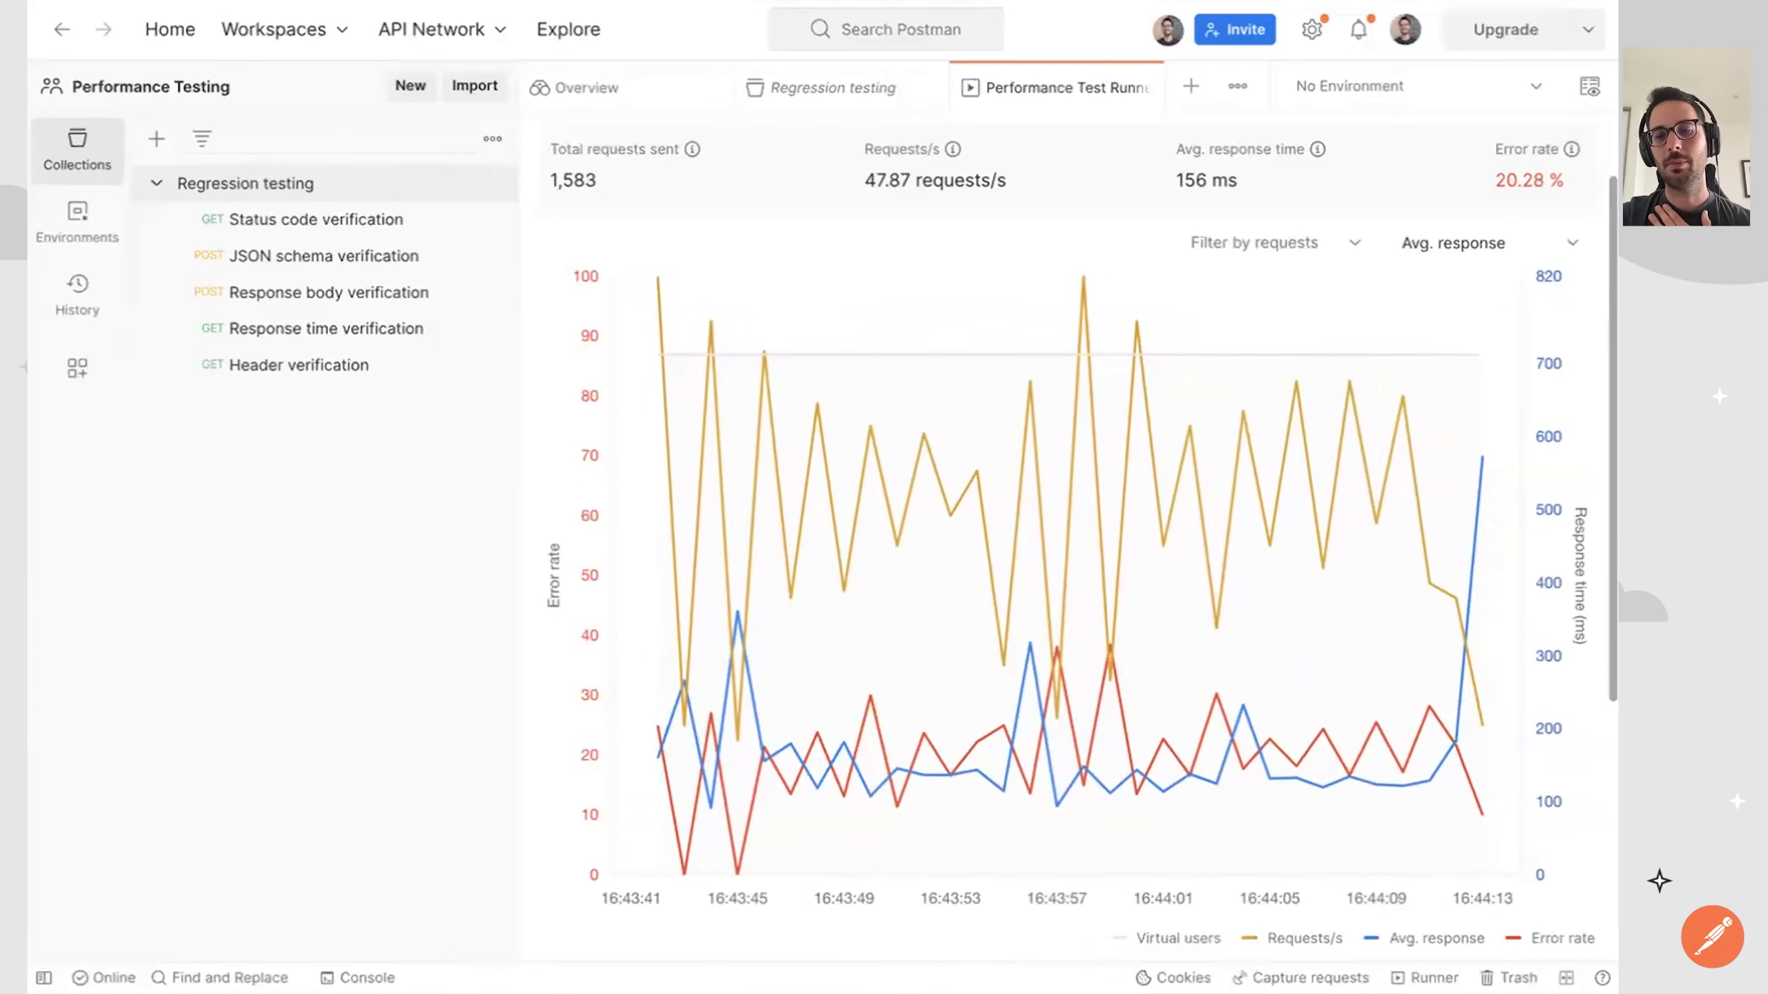
left_click(1128, 939)
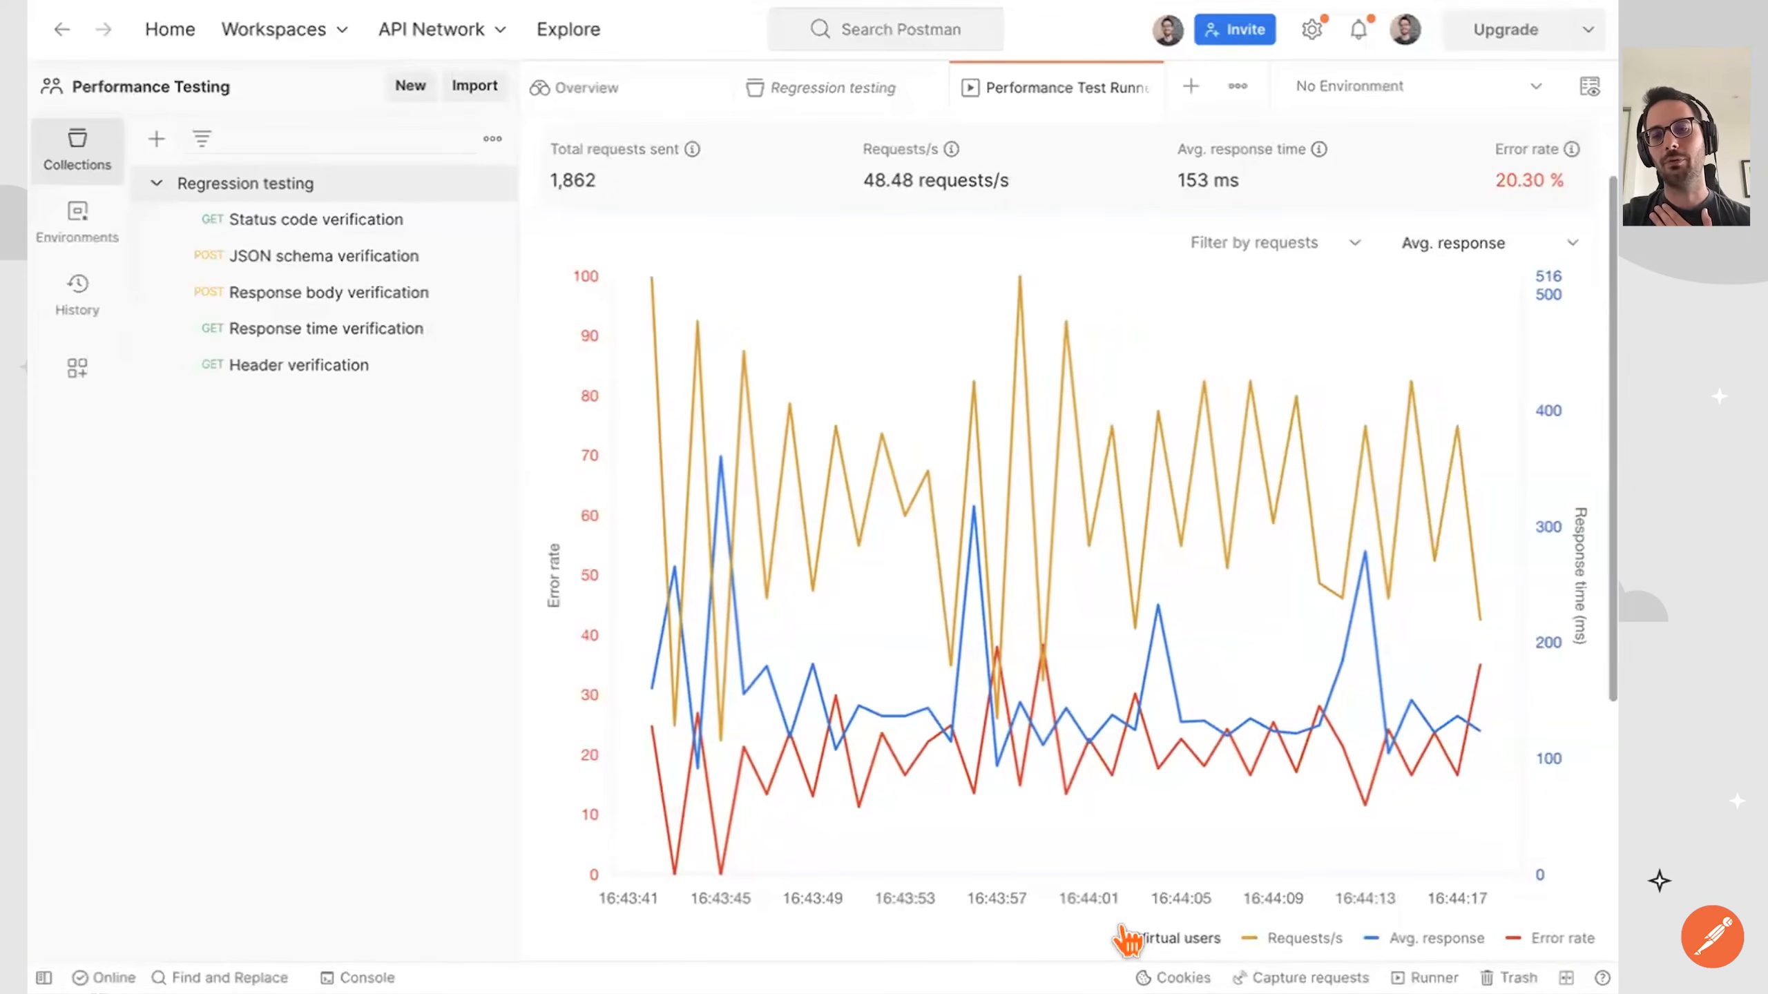
left_click(1272, 940)
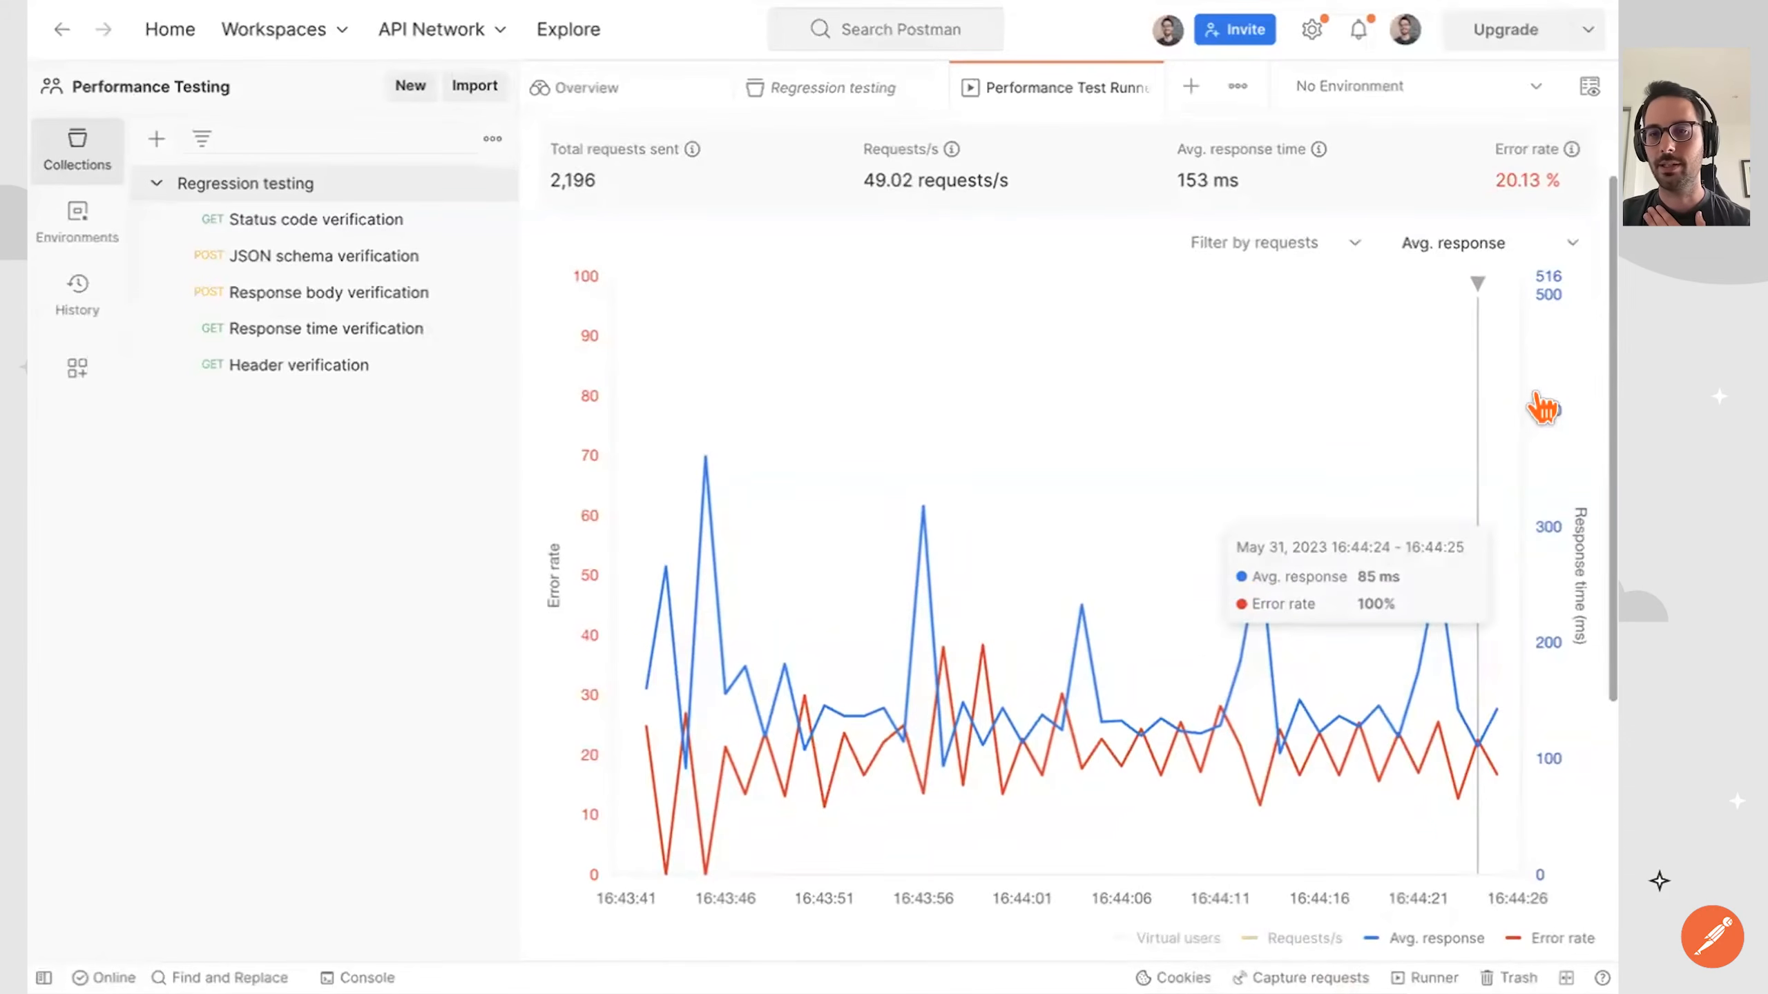
left_click(1442, 934)
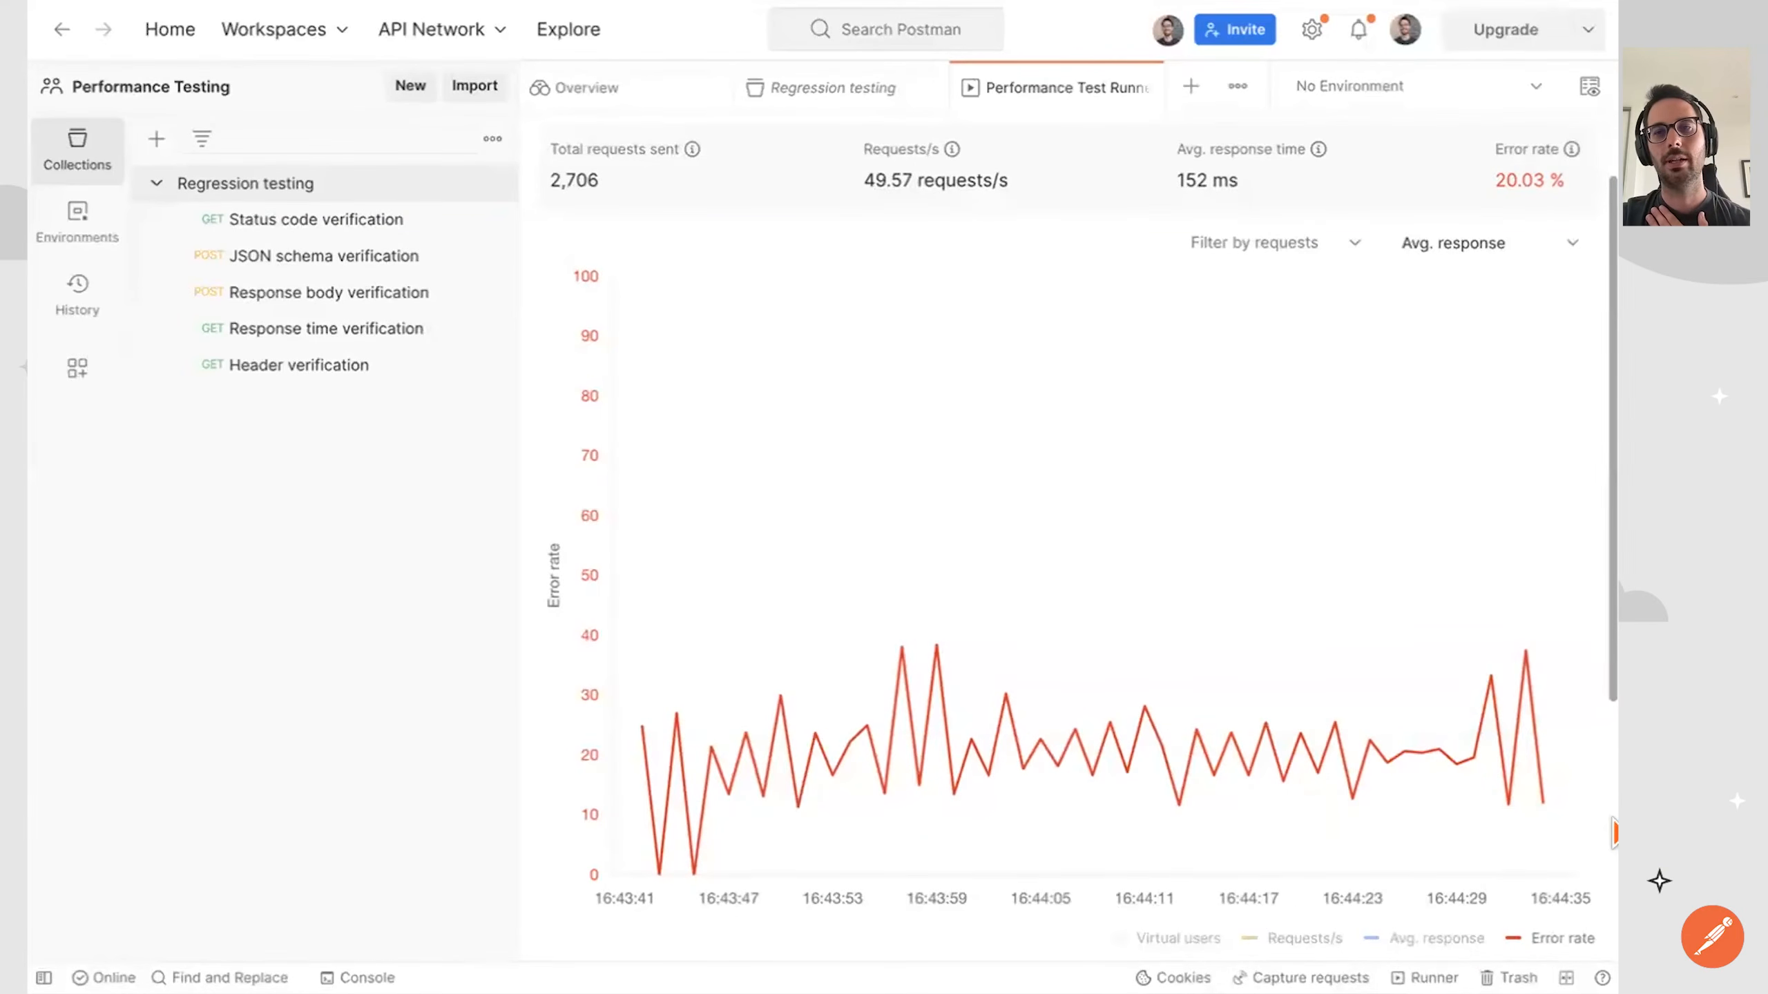
left_click(1405, 938)
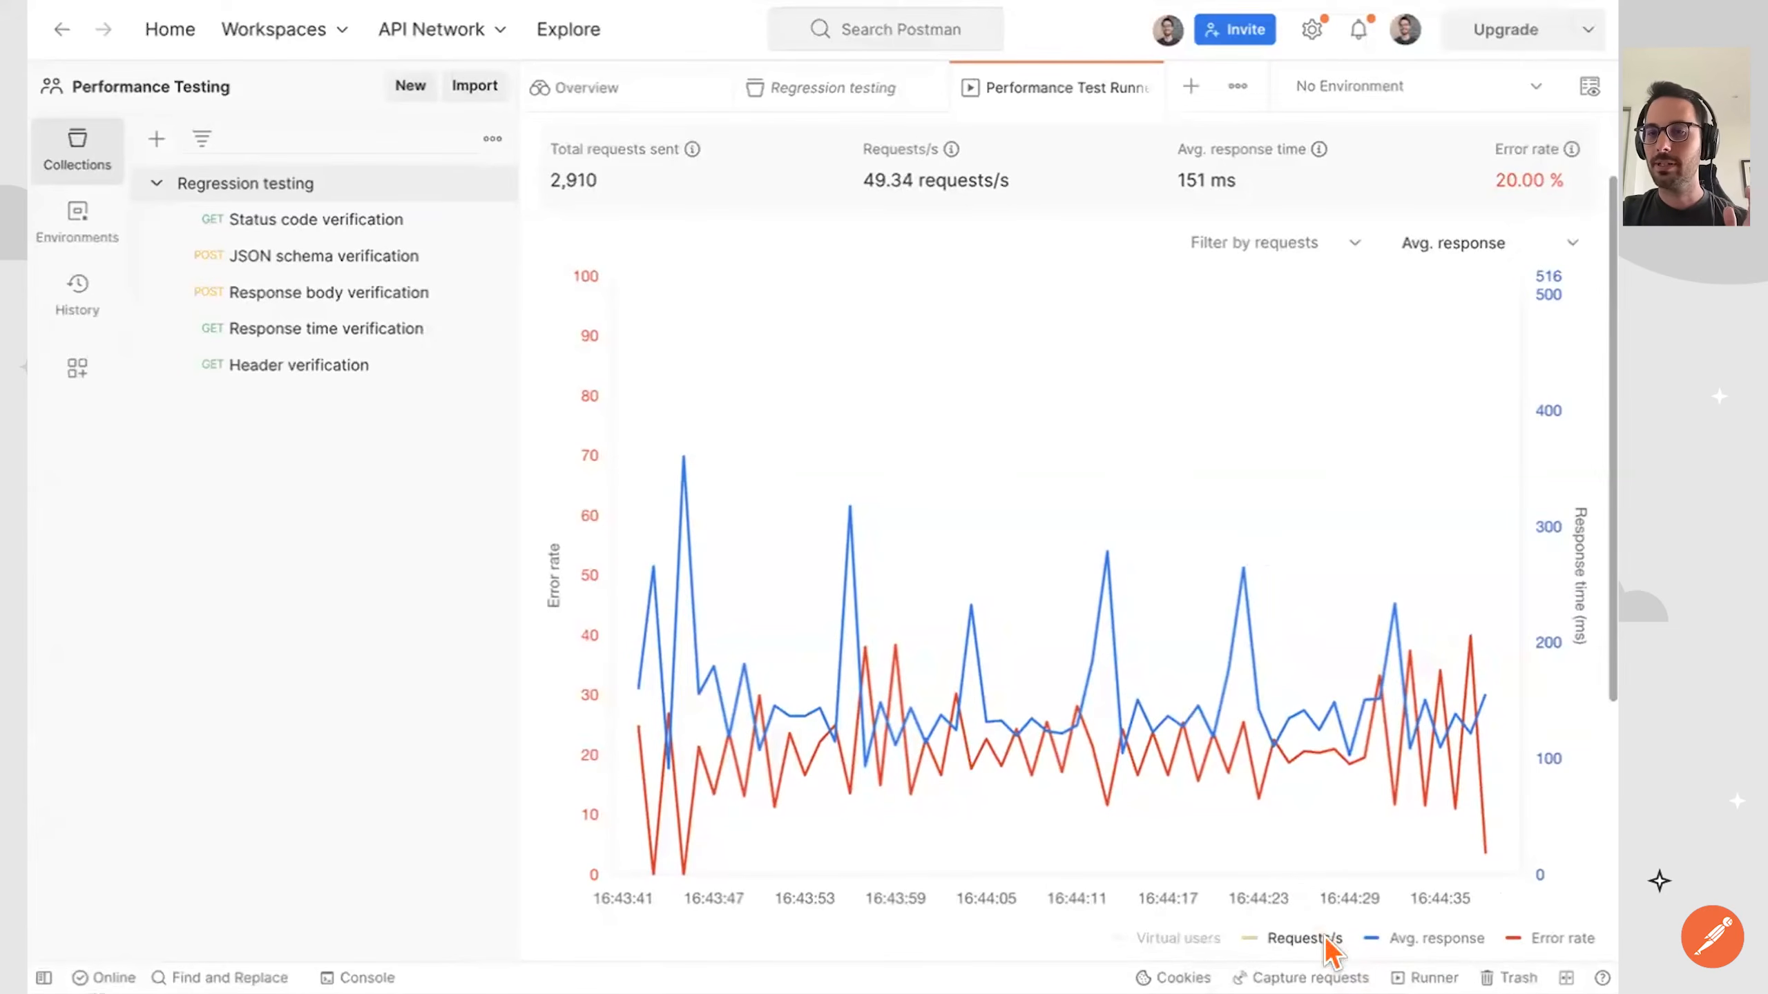
Review the per-request performance details through the error percentage column, and stop the test run and close its results.
scroll(1312, 905, "down", 6)
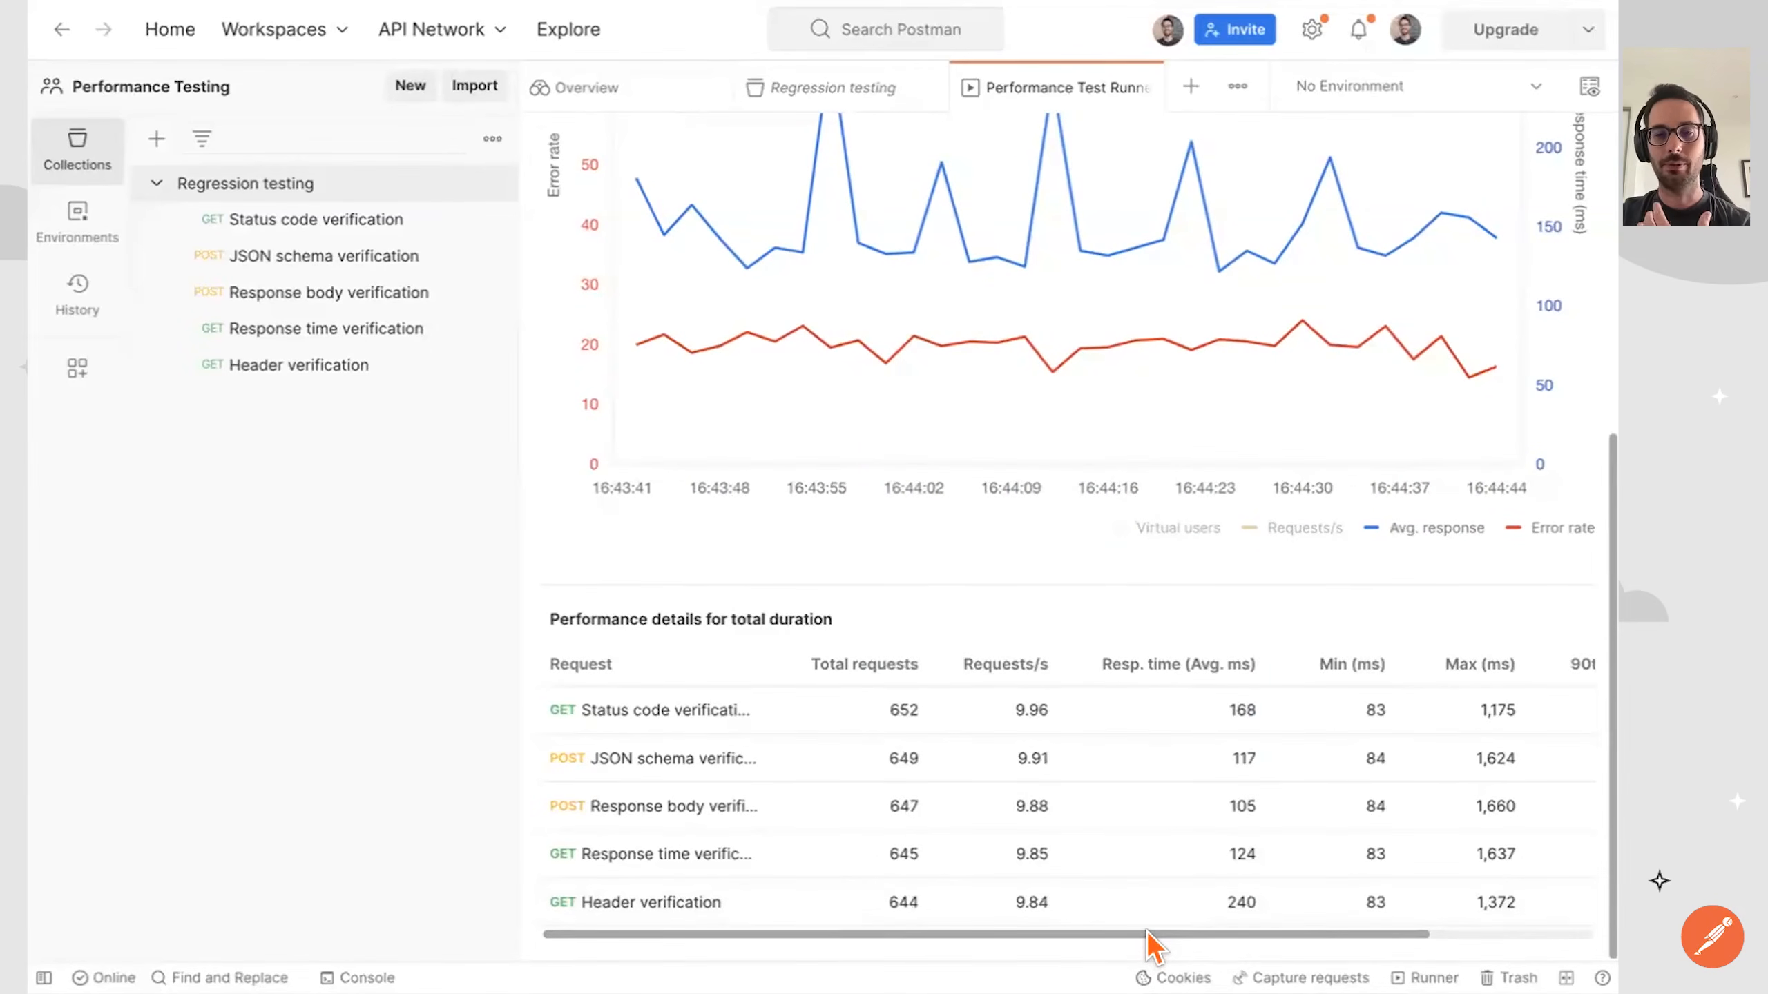
left_click_drag(1147, 932, 1392, 895)
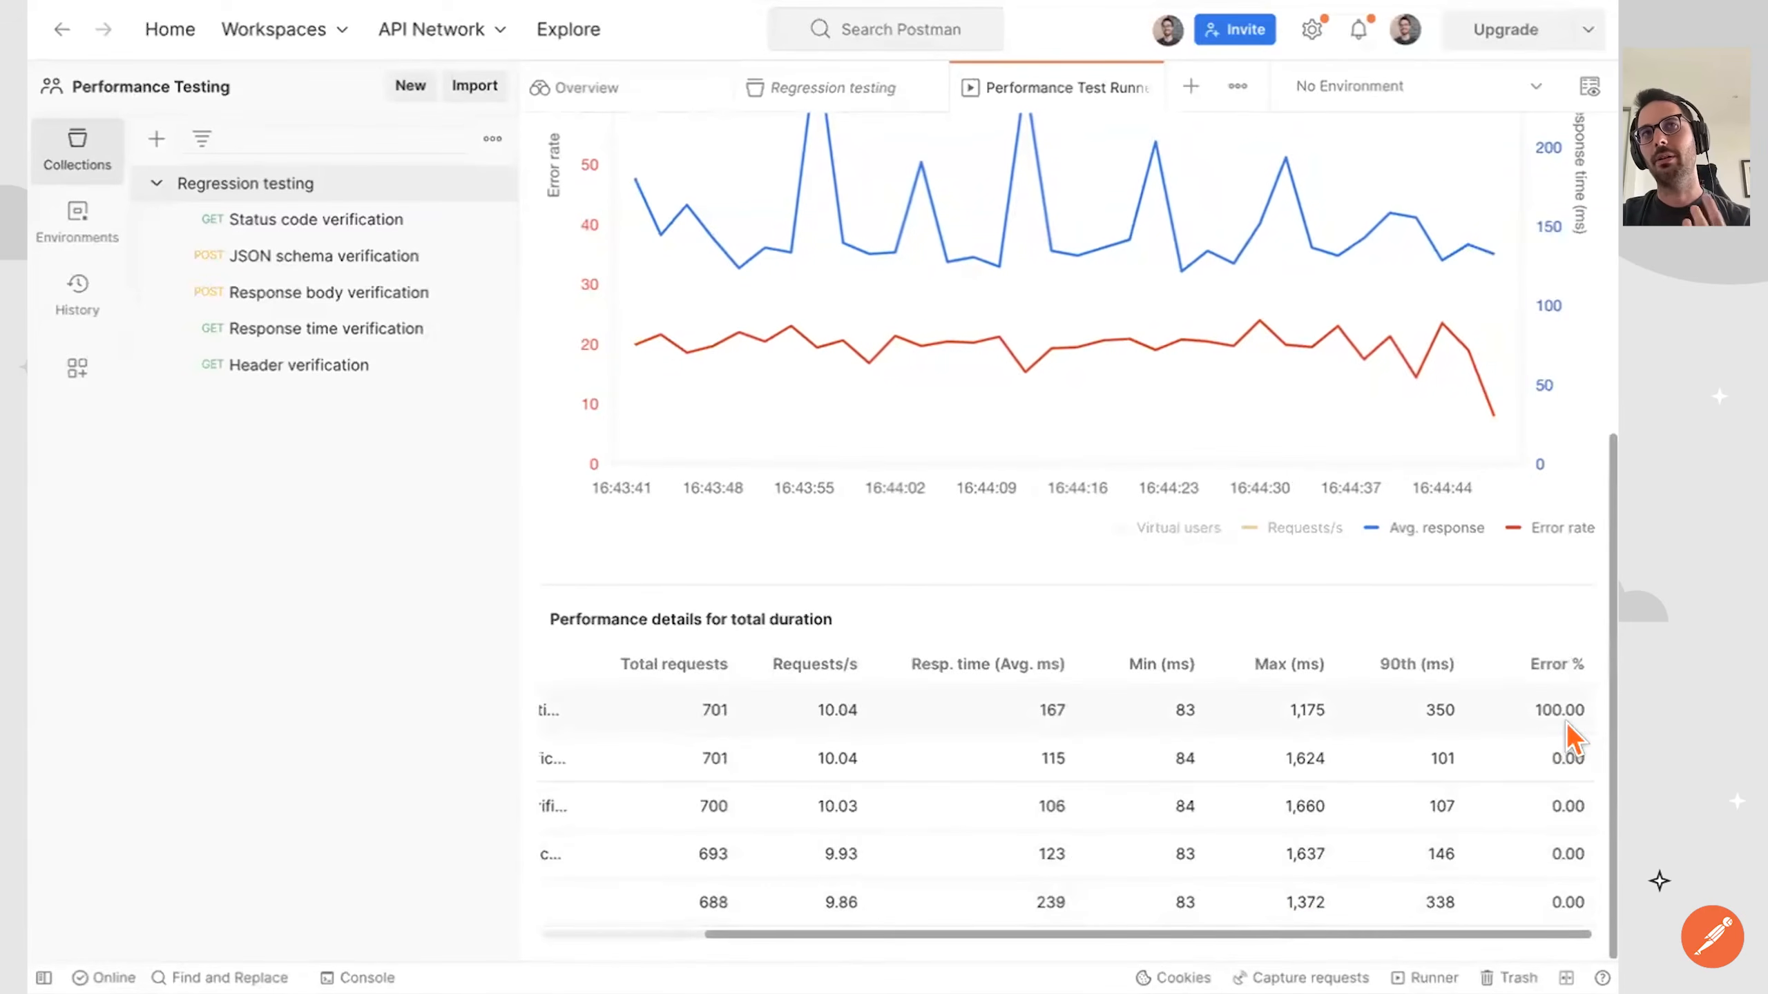
scroll(1571, 737, "up", 2)
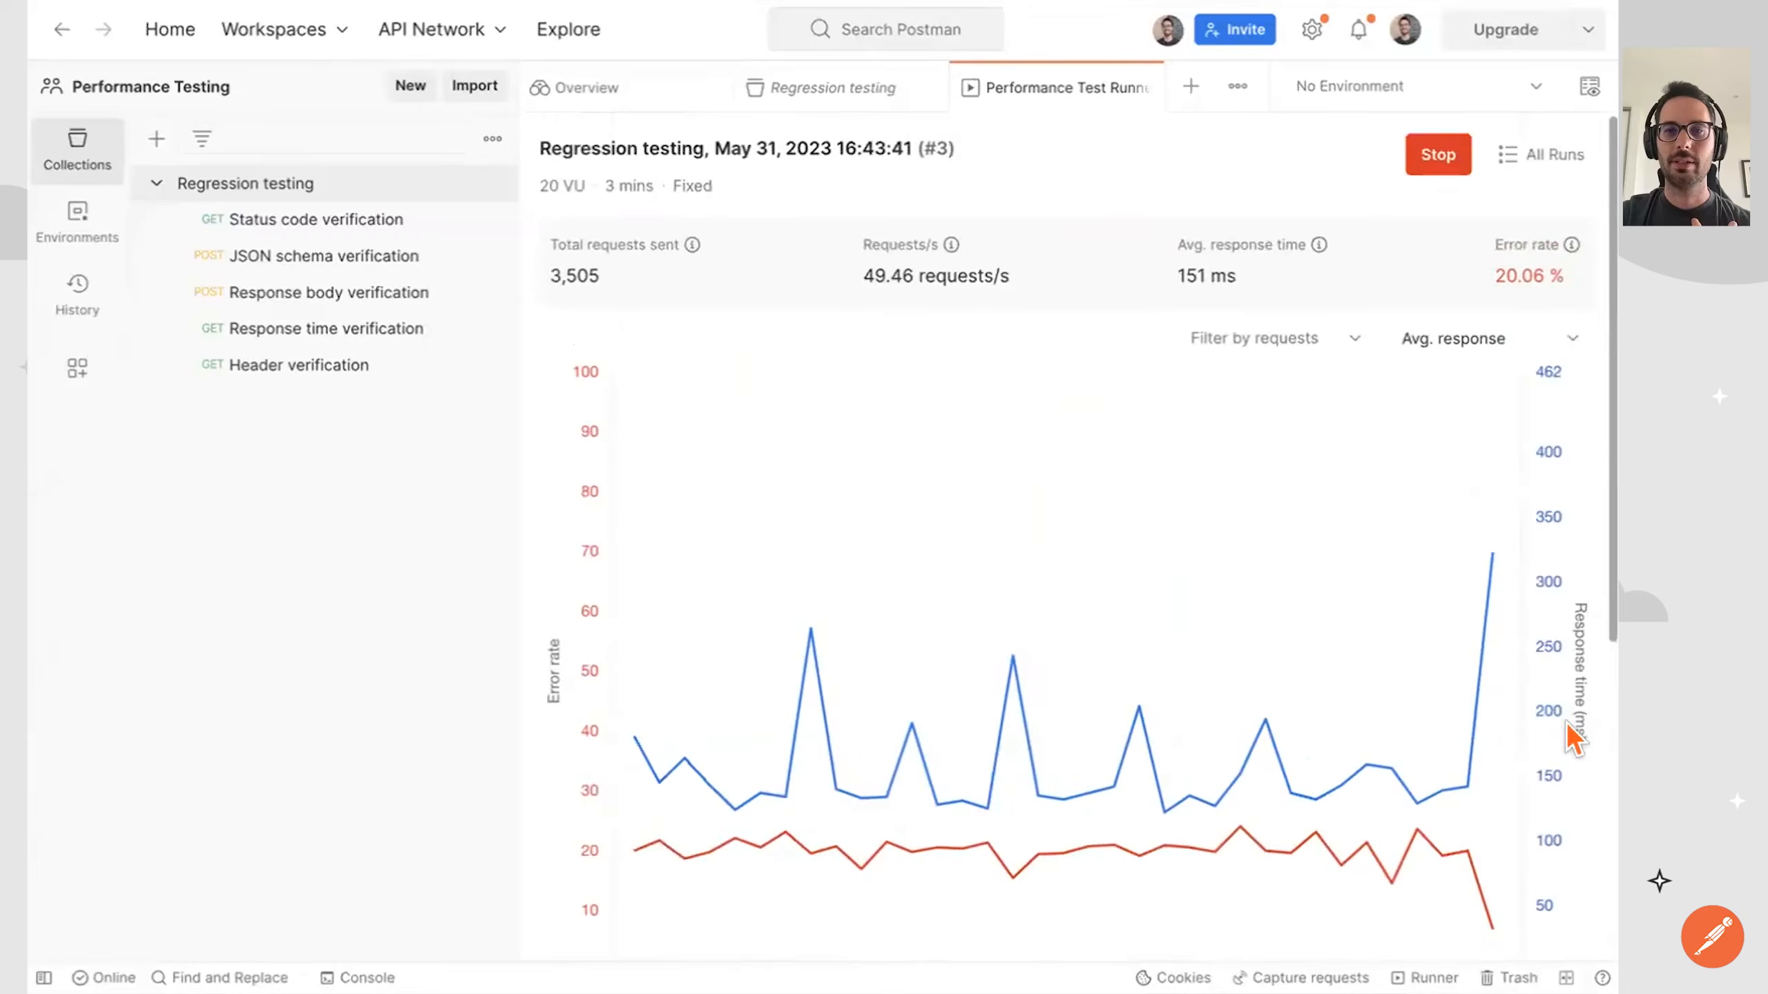
left_click(1442, 158)
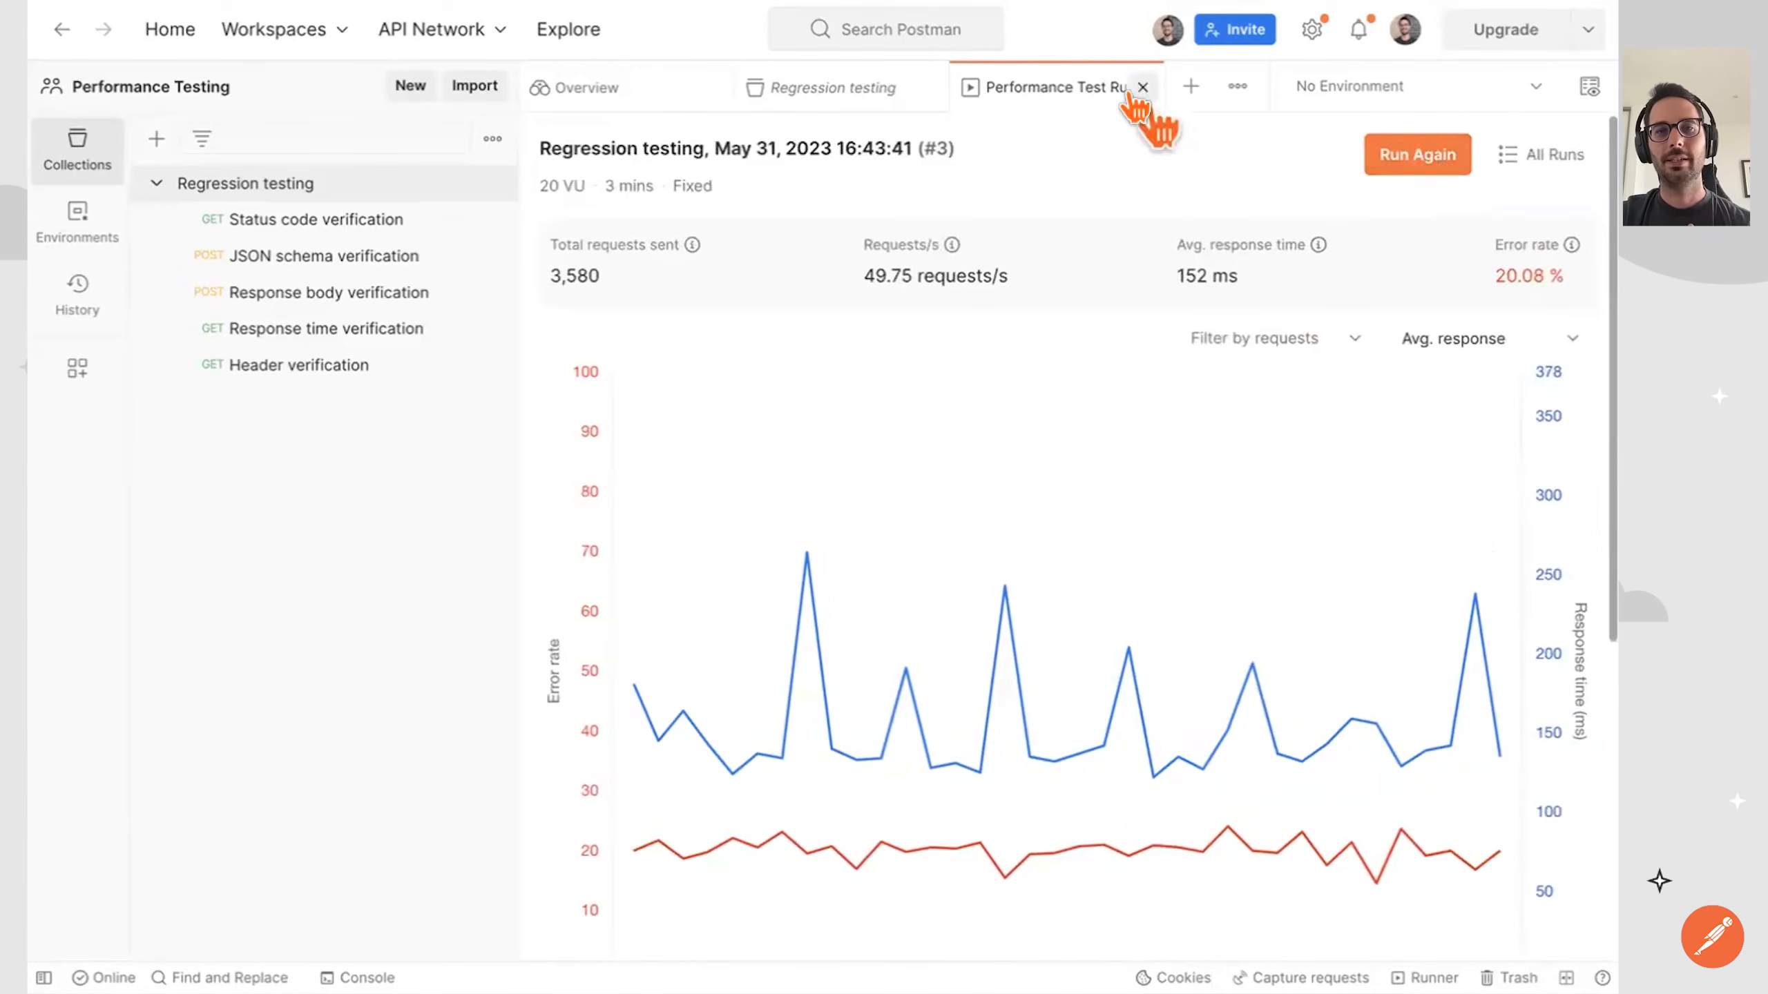
left_click(1149, 87)
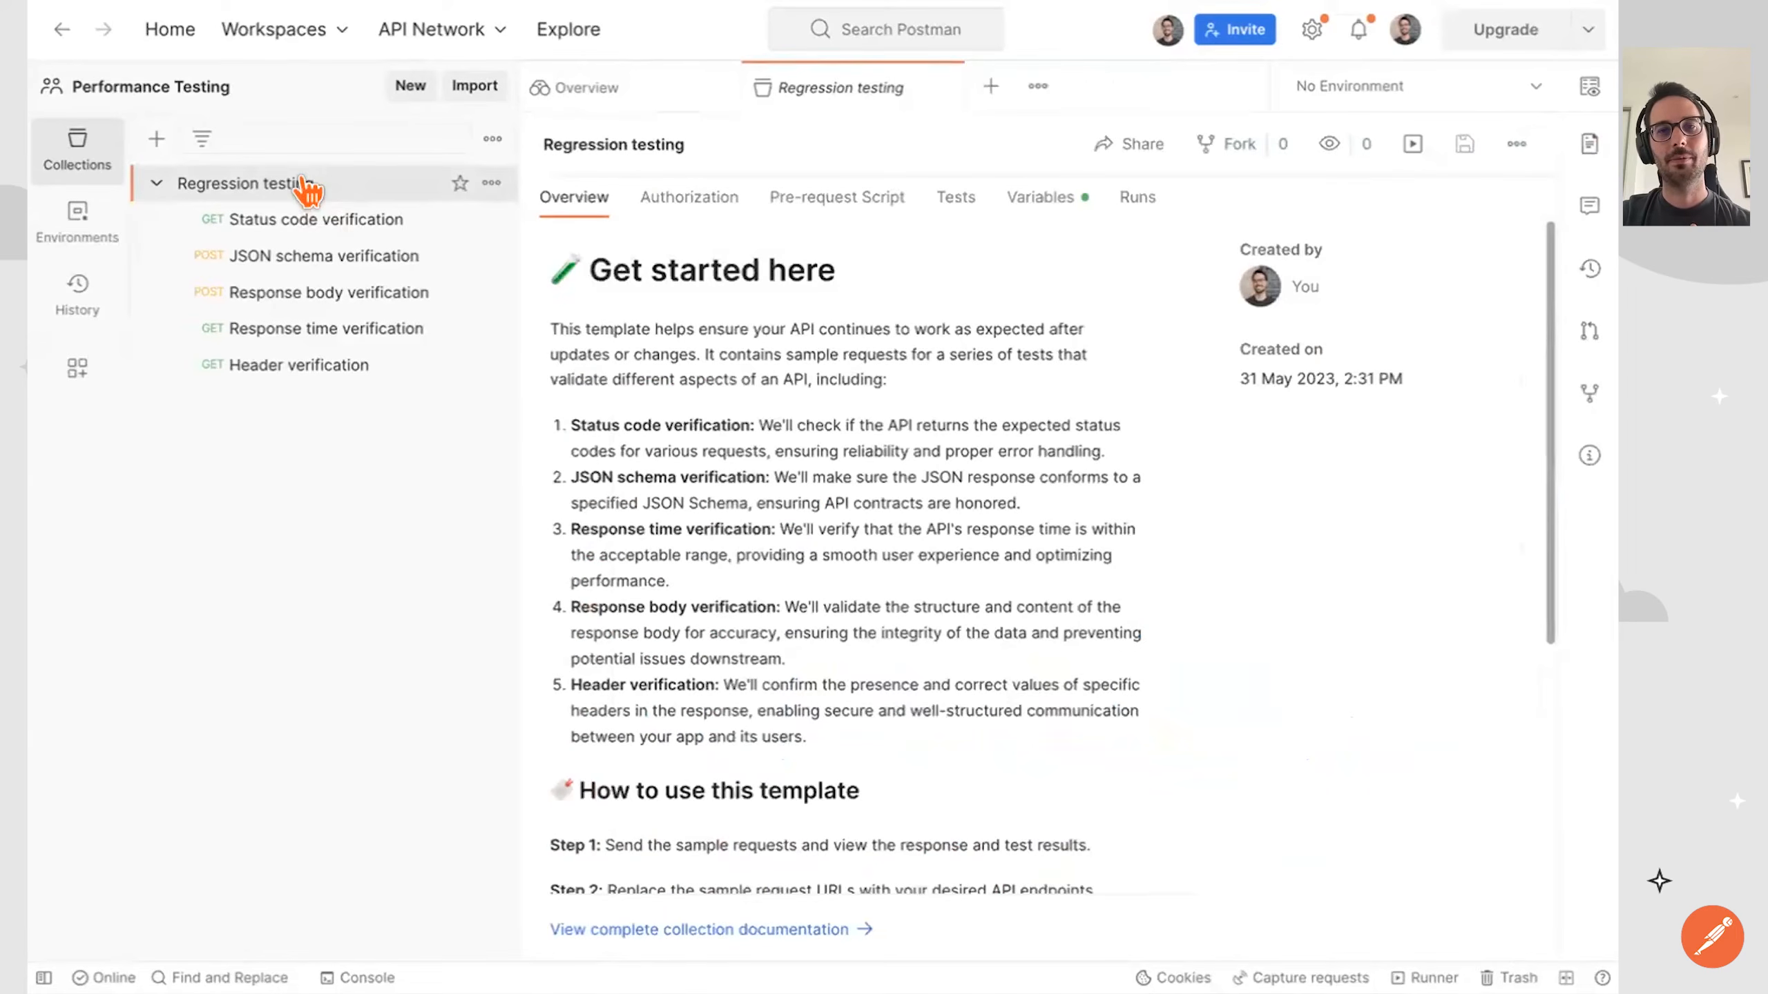
View the Regression testing collection's performance run history and close the collection.
left_click(1126, 198)
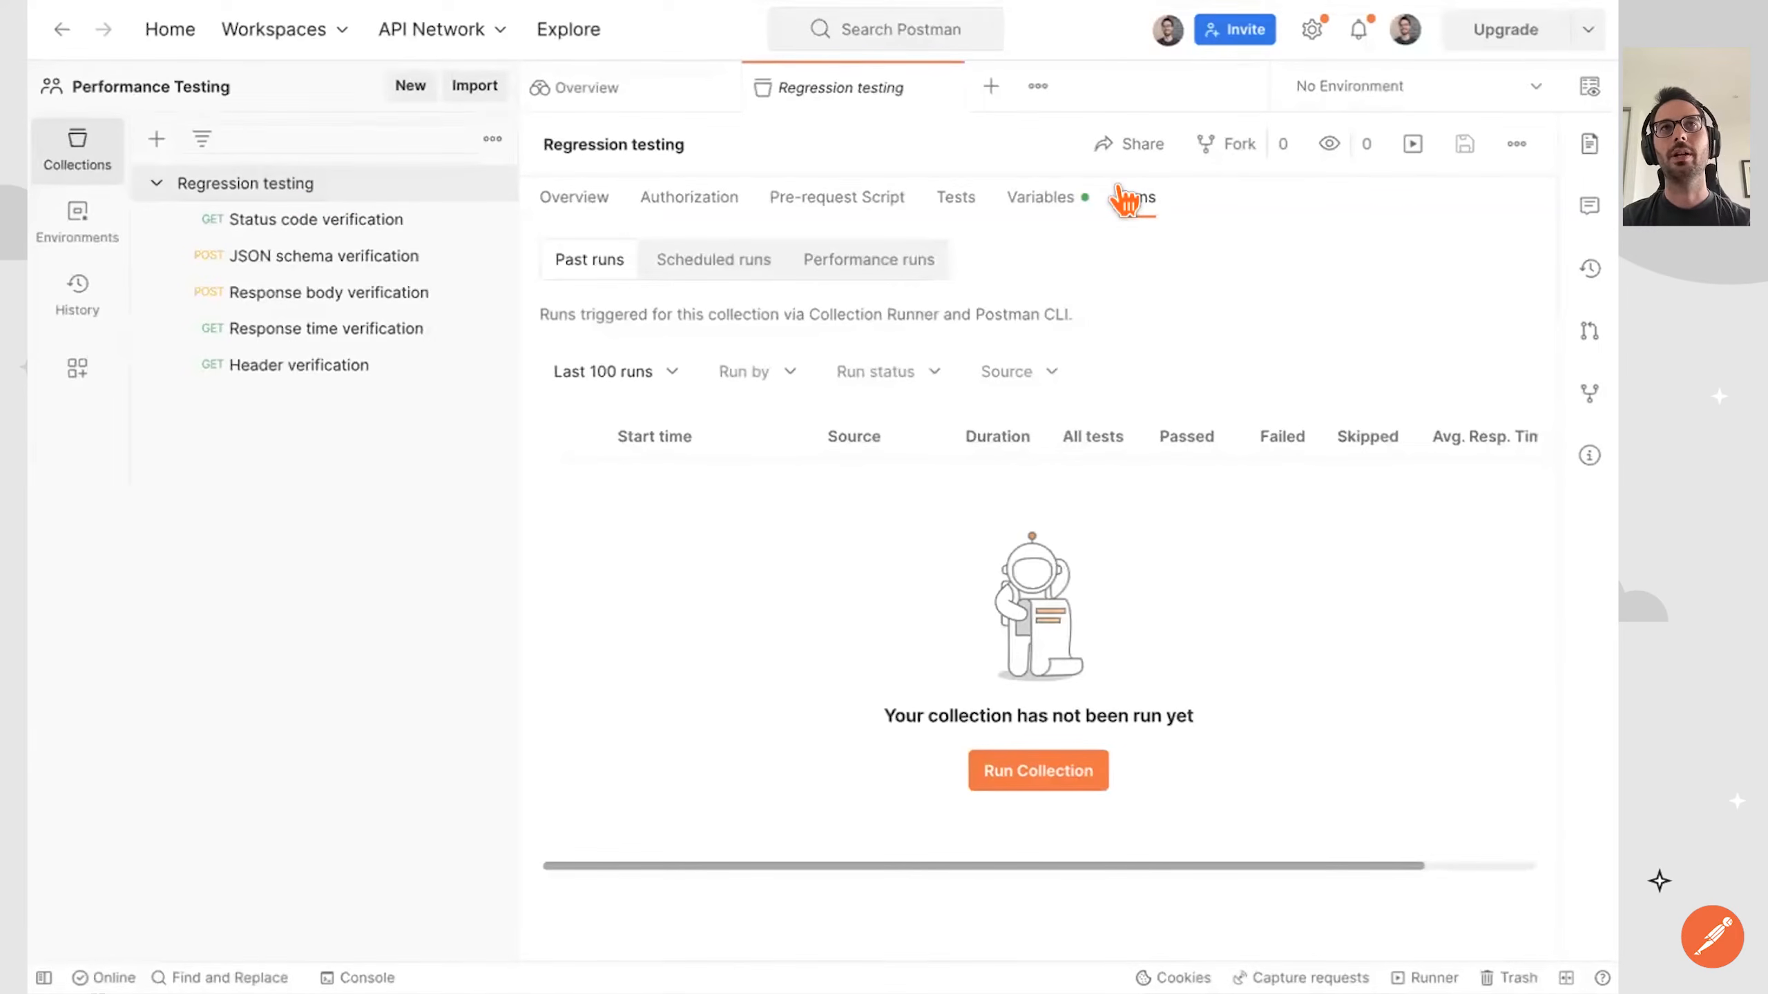
left_click(875, 250)
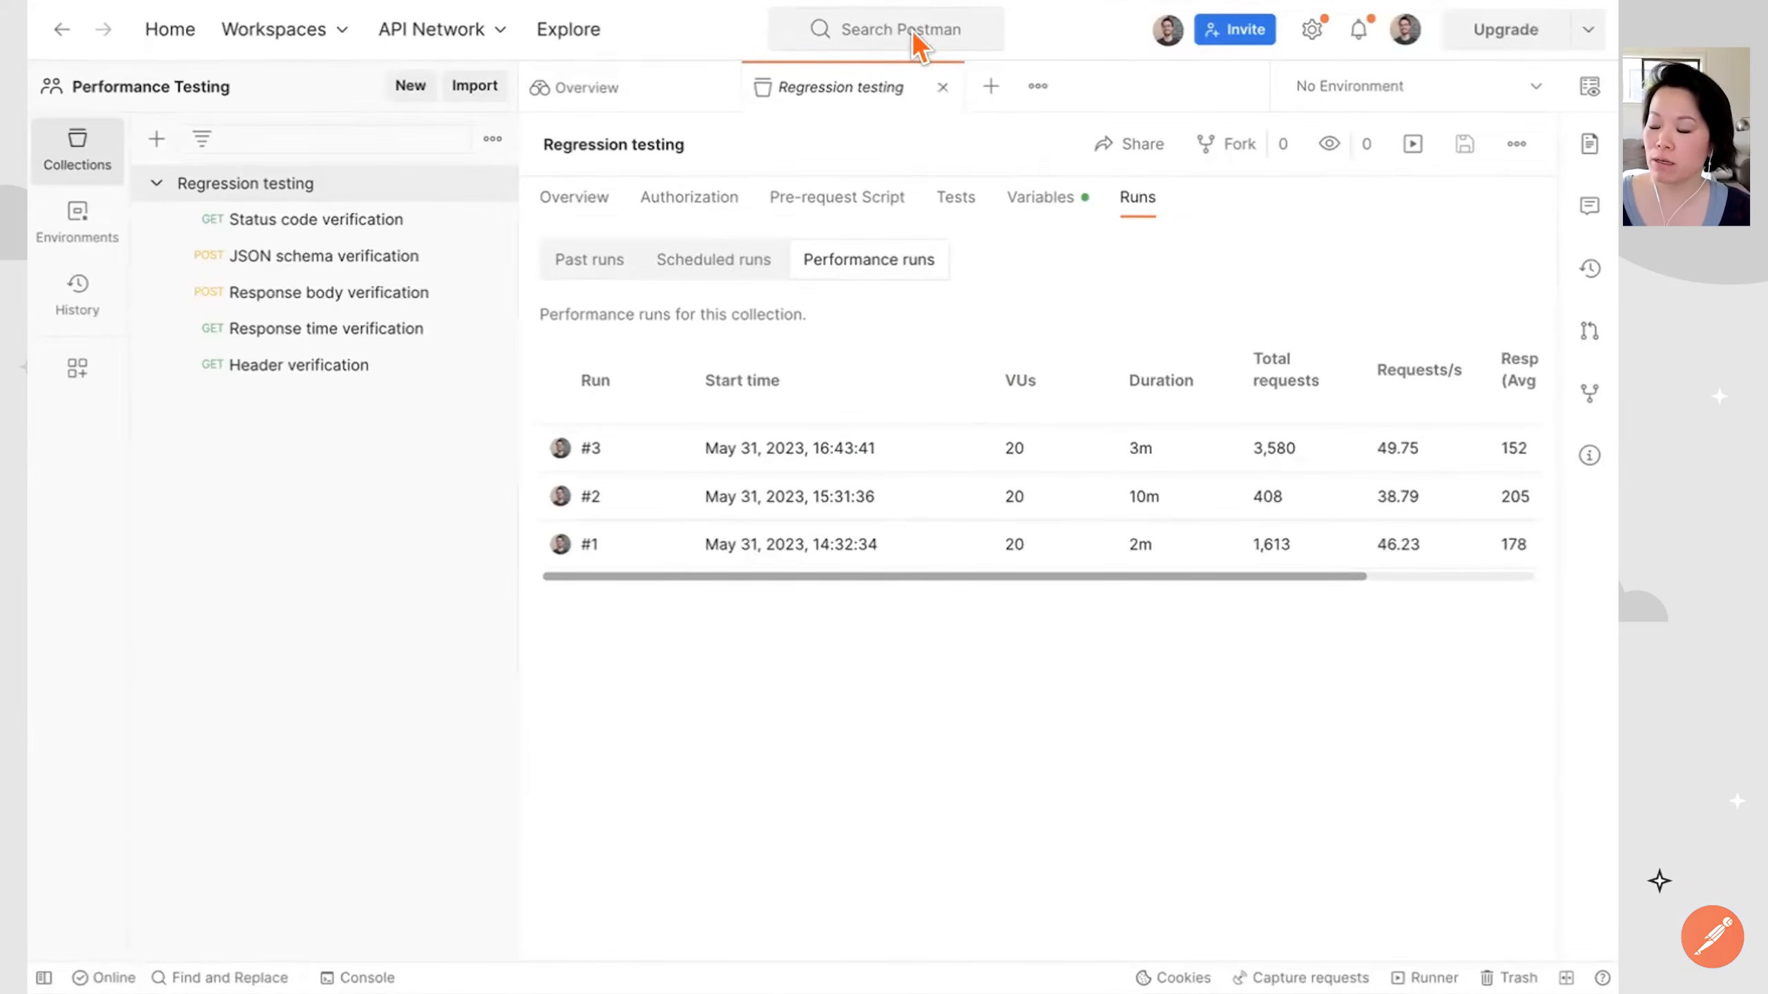
left_click(943, 87)
Reopen the Regression testing collection and bring up its performance test setup in the runner, dismissing the beta notice.
left_click(301, 174)
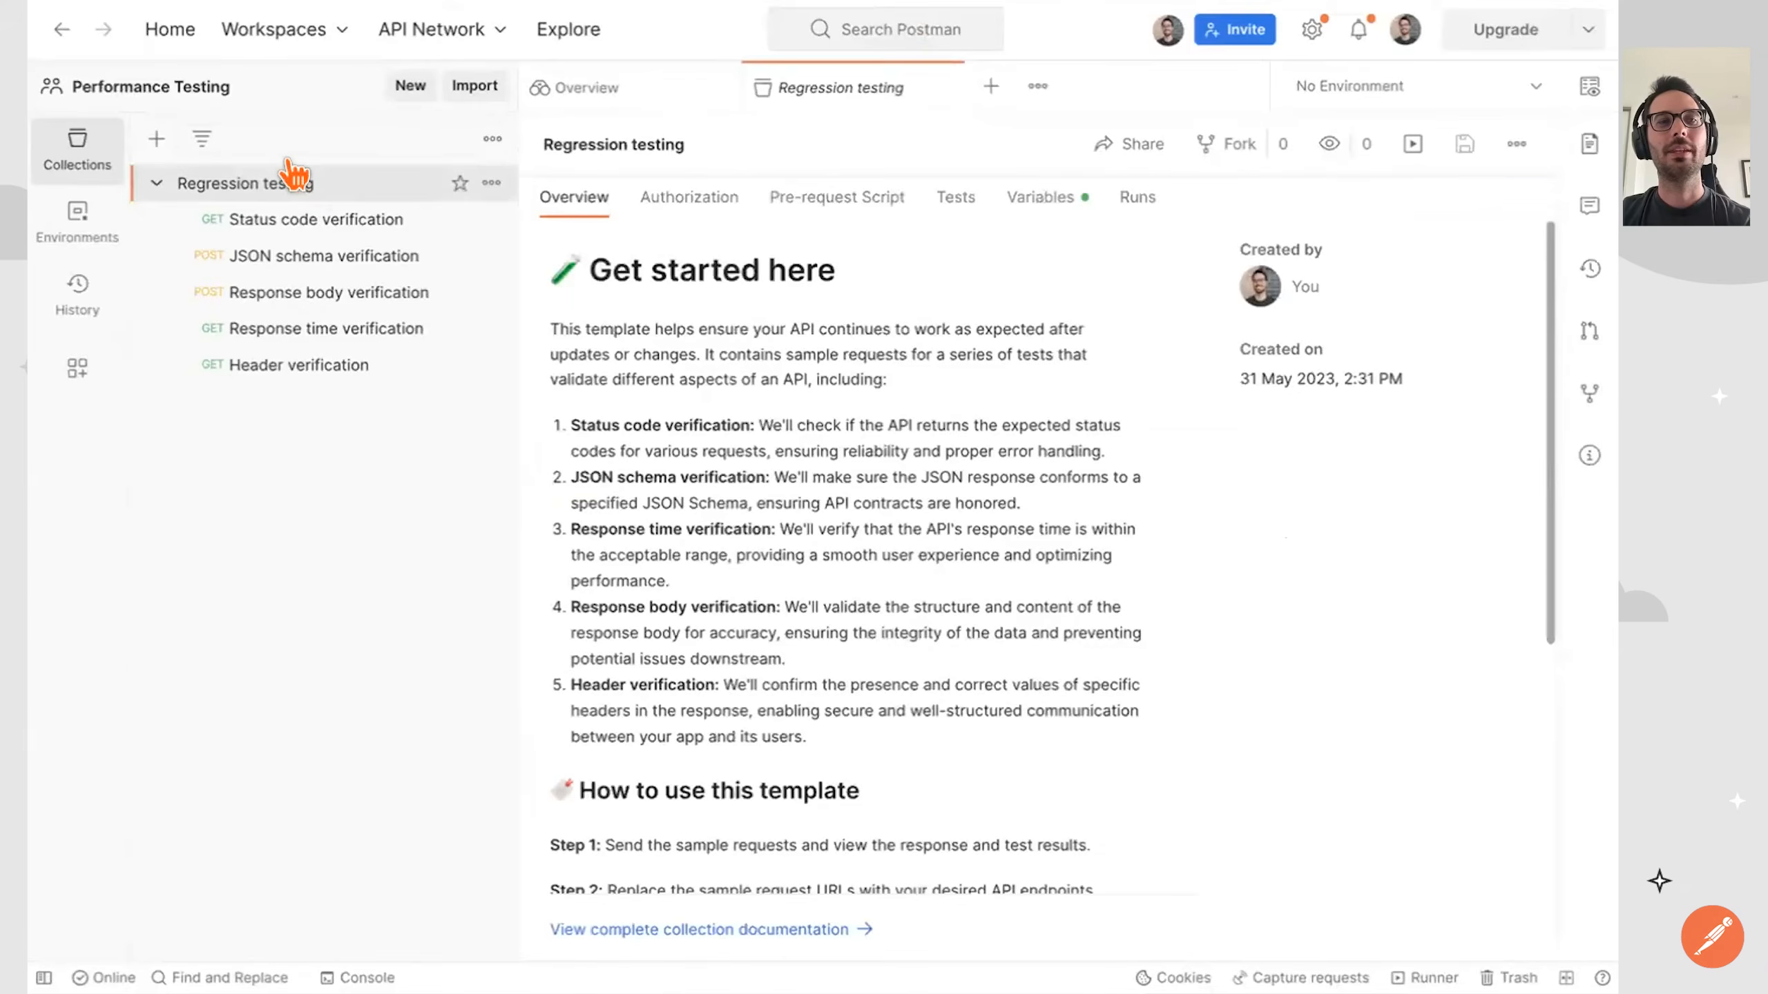
left_click(489, 182)
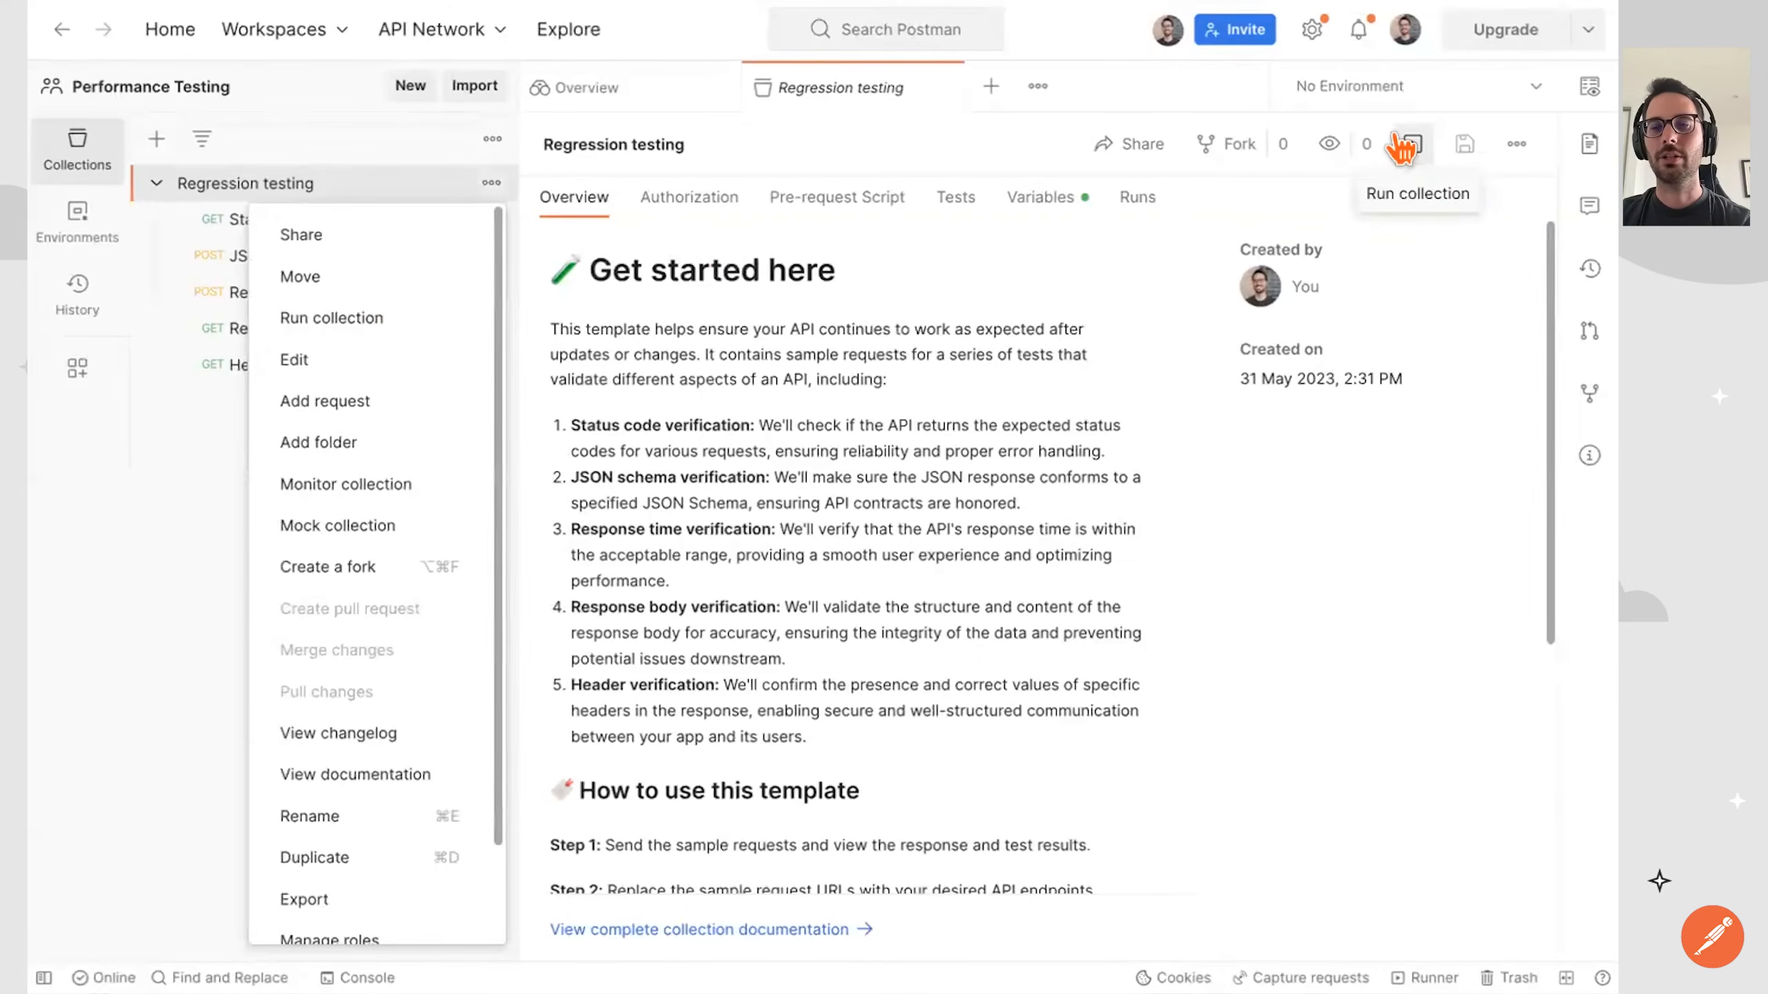
left_click(358, 315)
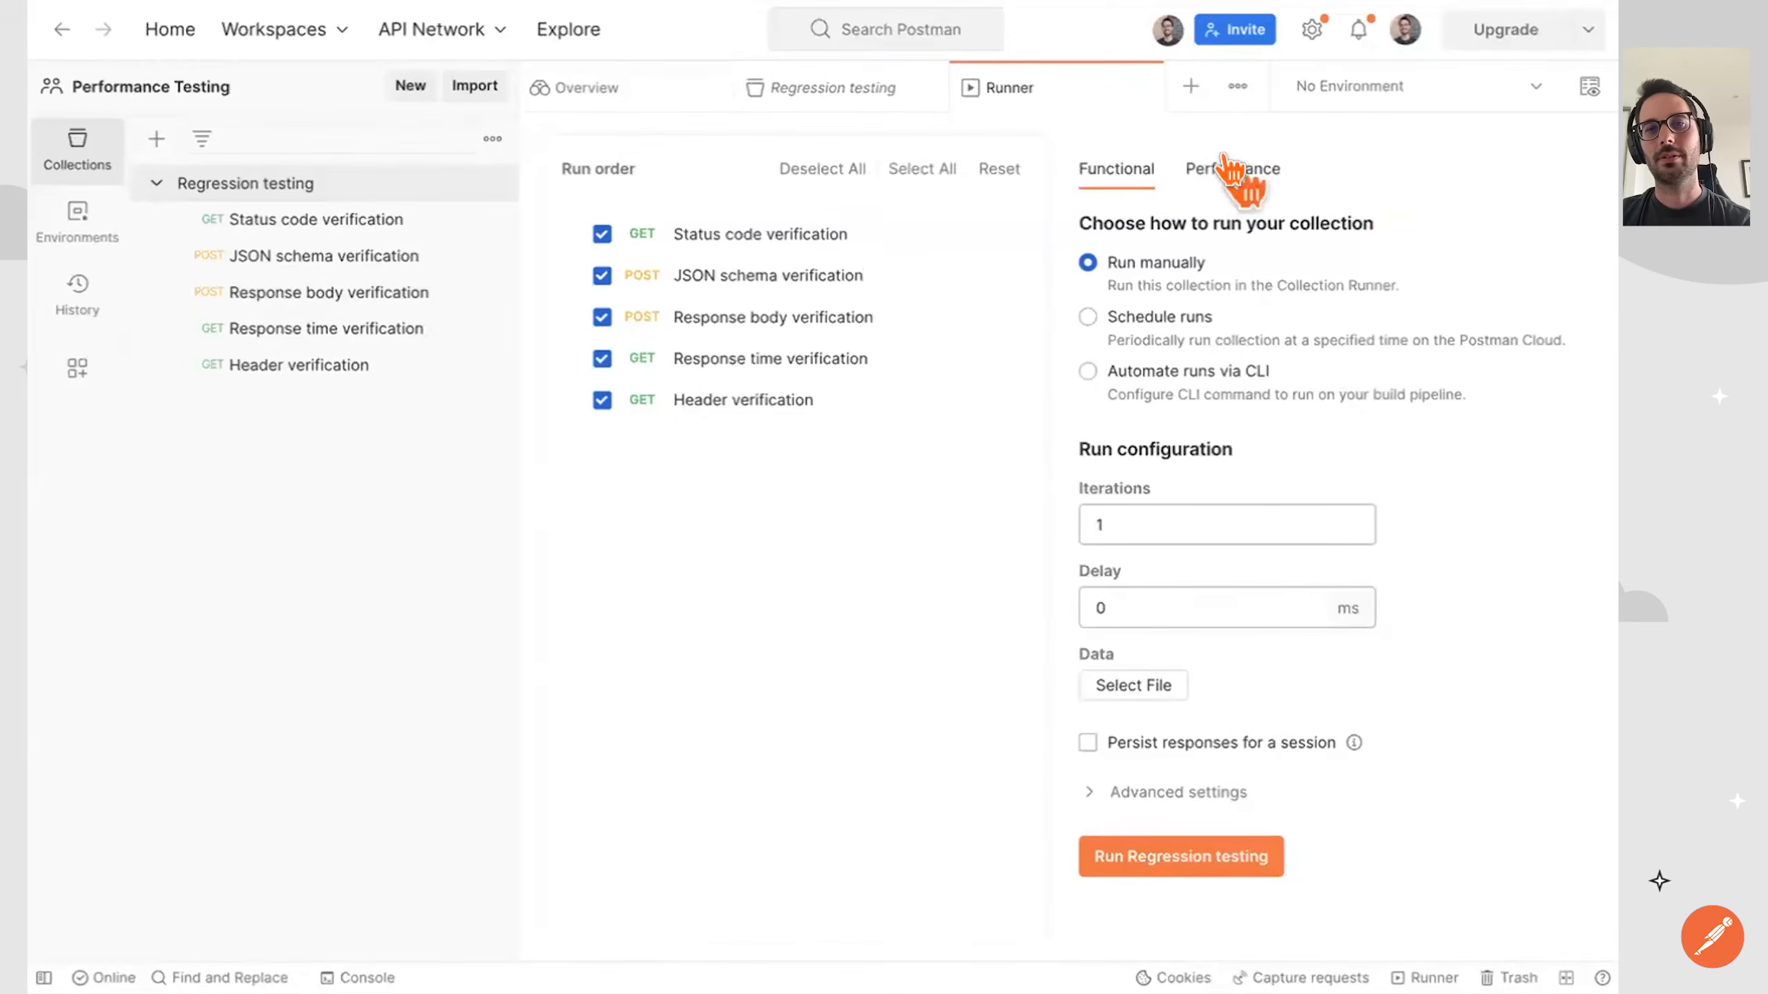
left_click(1233, 174)
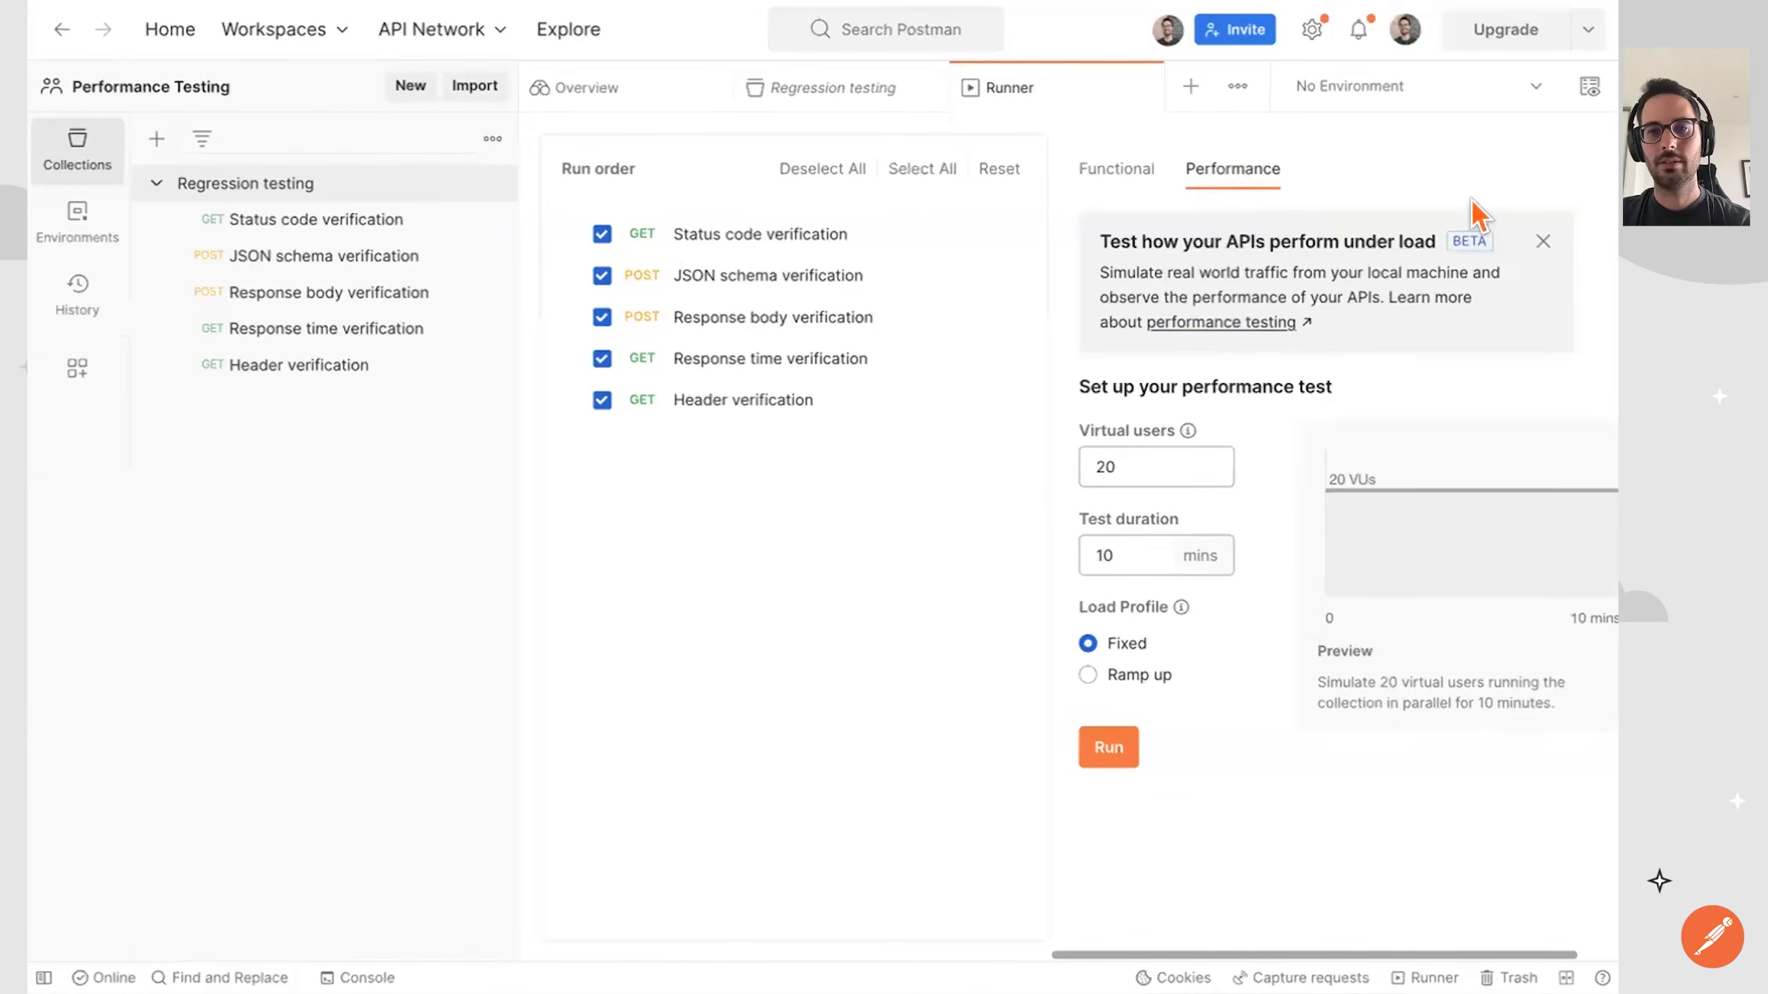
left_click(1536, 244)
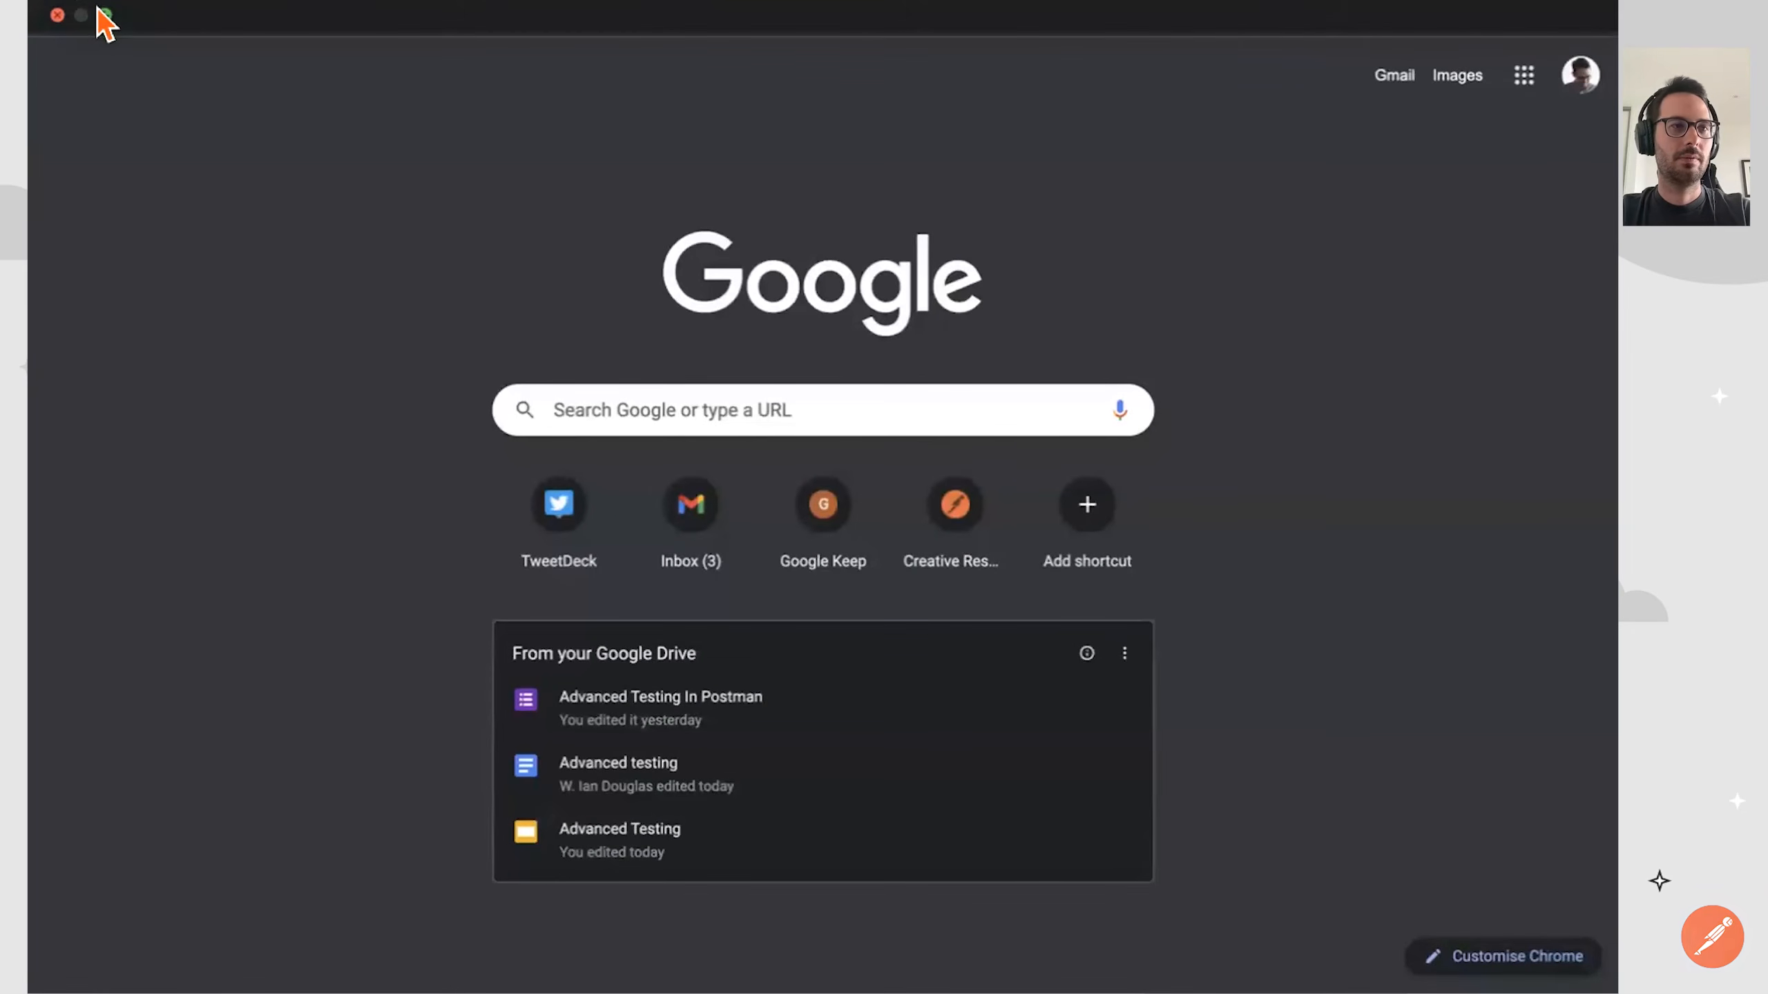
Take the Chrome window out of full screen, go to blog.postman.com and search the blog for "performance".
left_click(102, 12)
left_click(946, 78)
type("blog.postman.com")
key("Return")
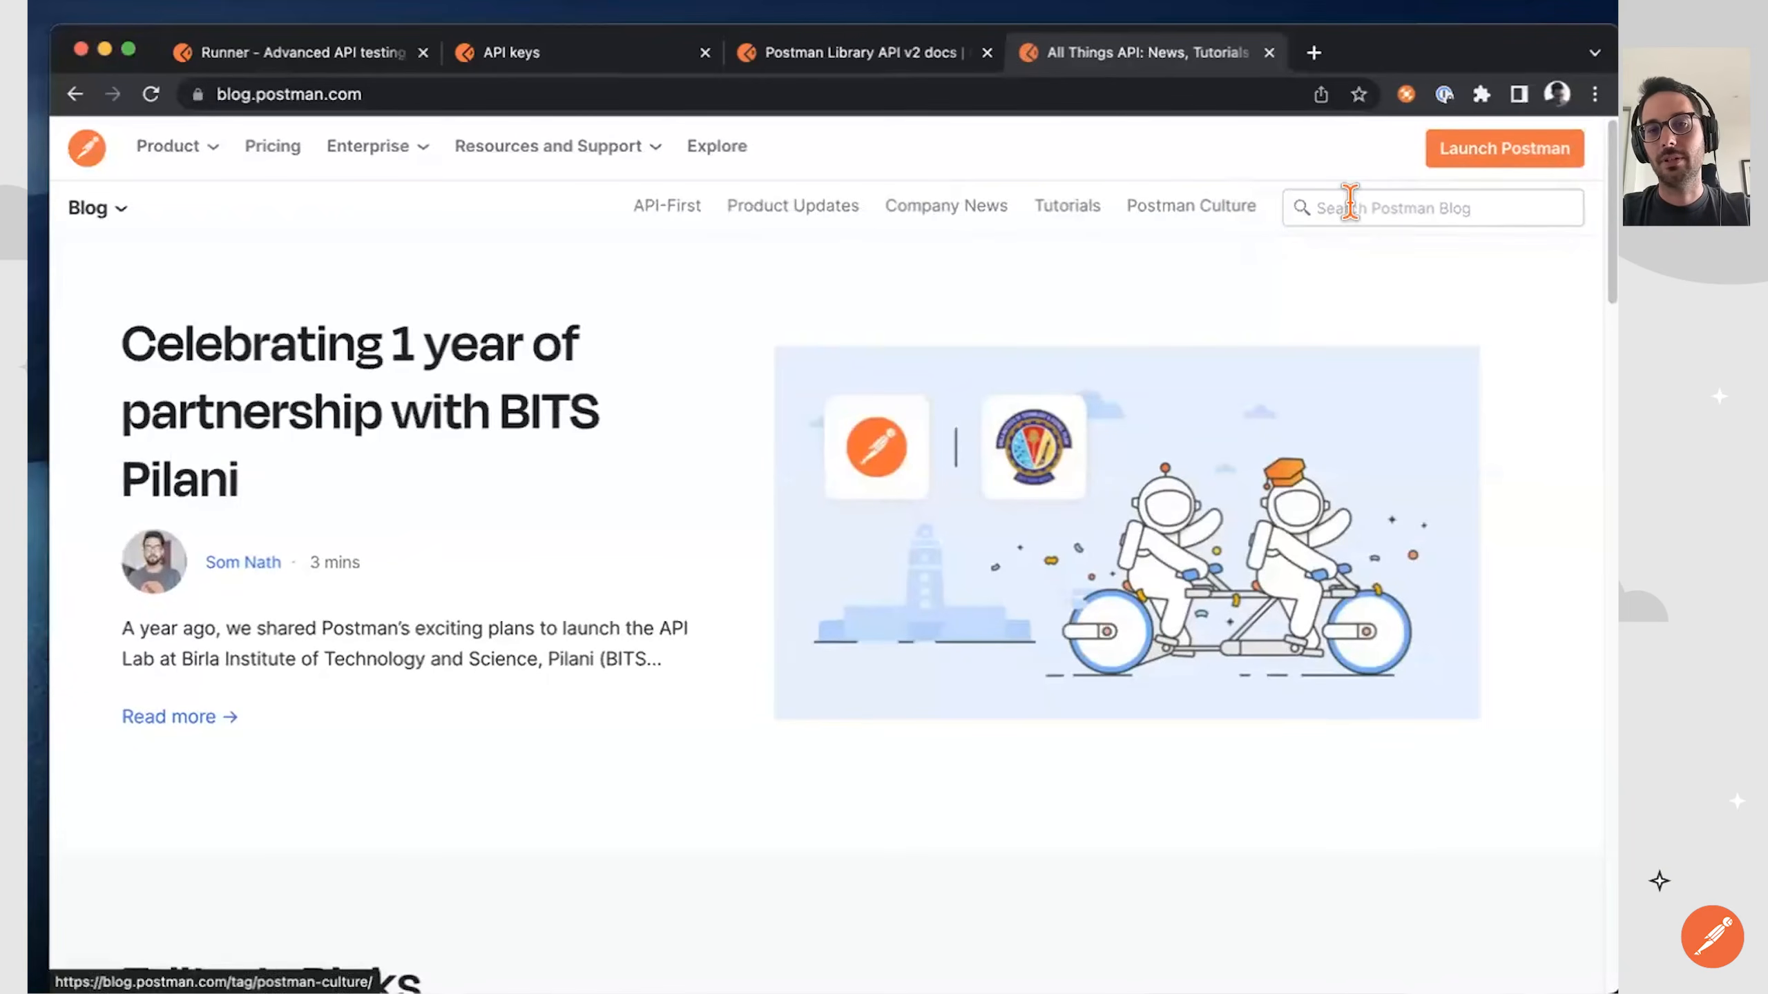
left_click(1345, 206)
type("eerformance")
key("Return")
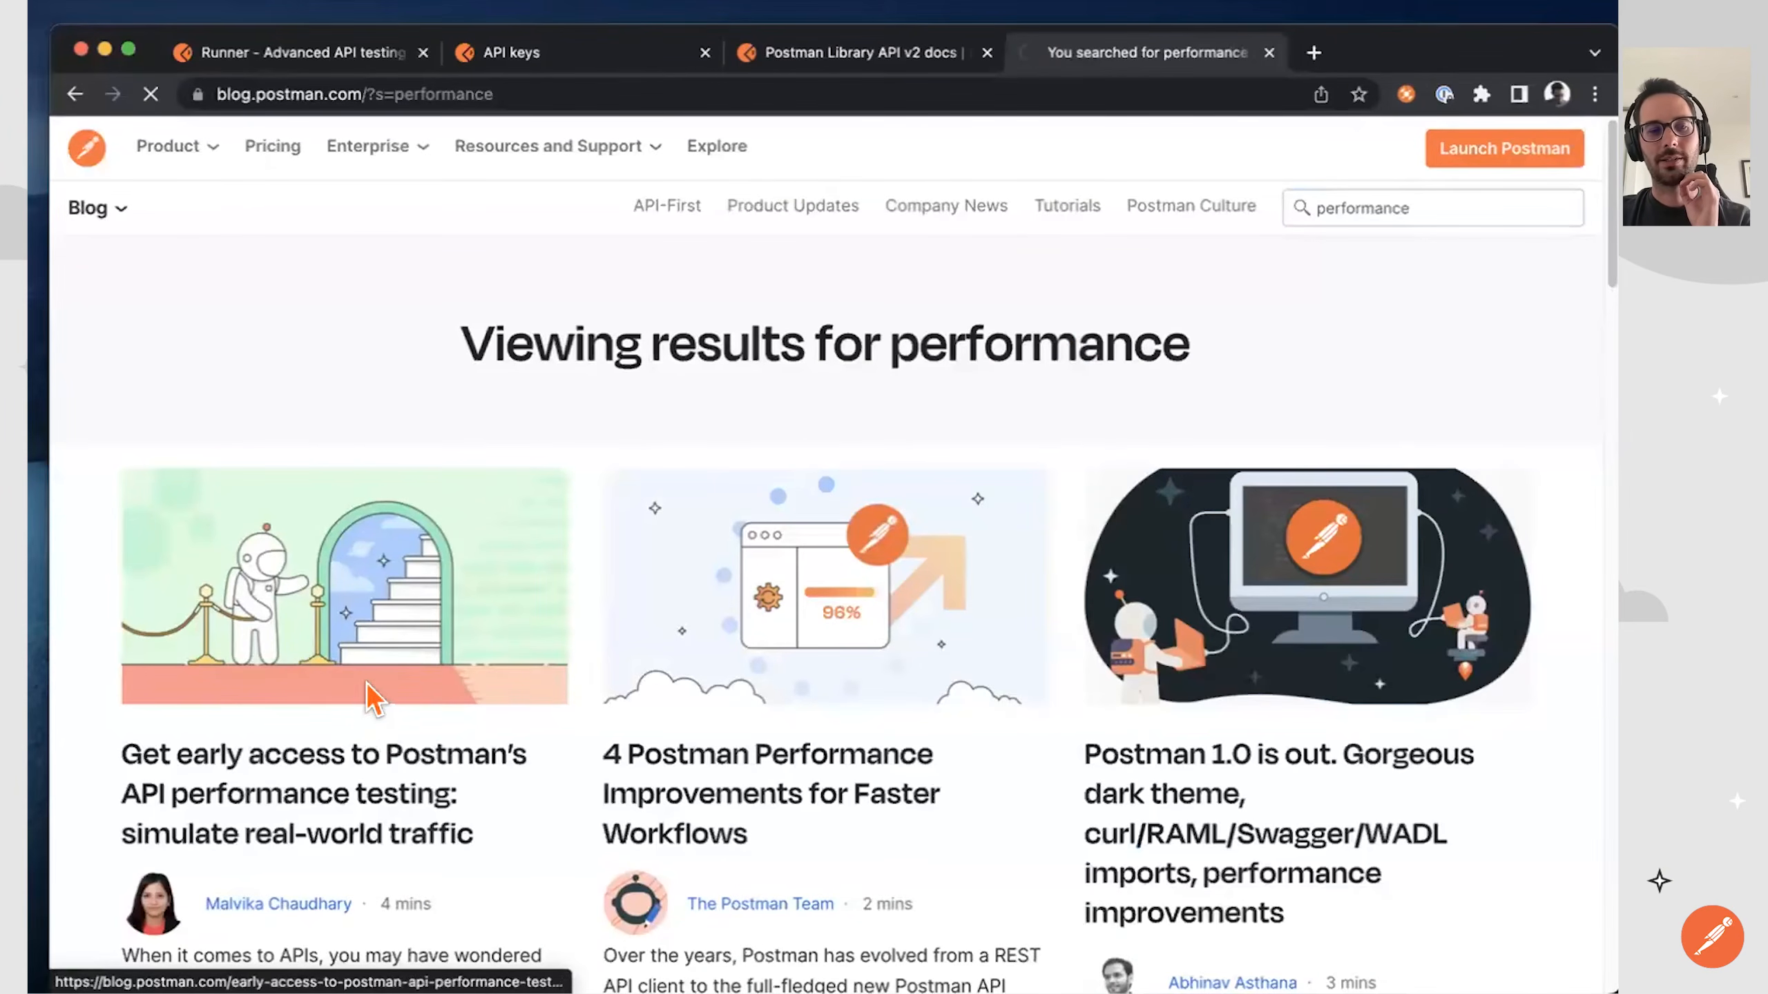
Open the article about early access to Postman's API performance testing, select its web address and return the browser to full screen.
left_click(317, 778)
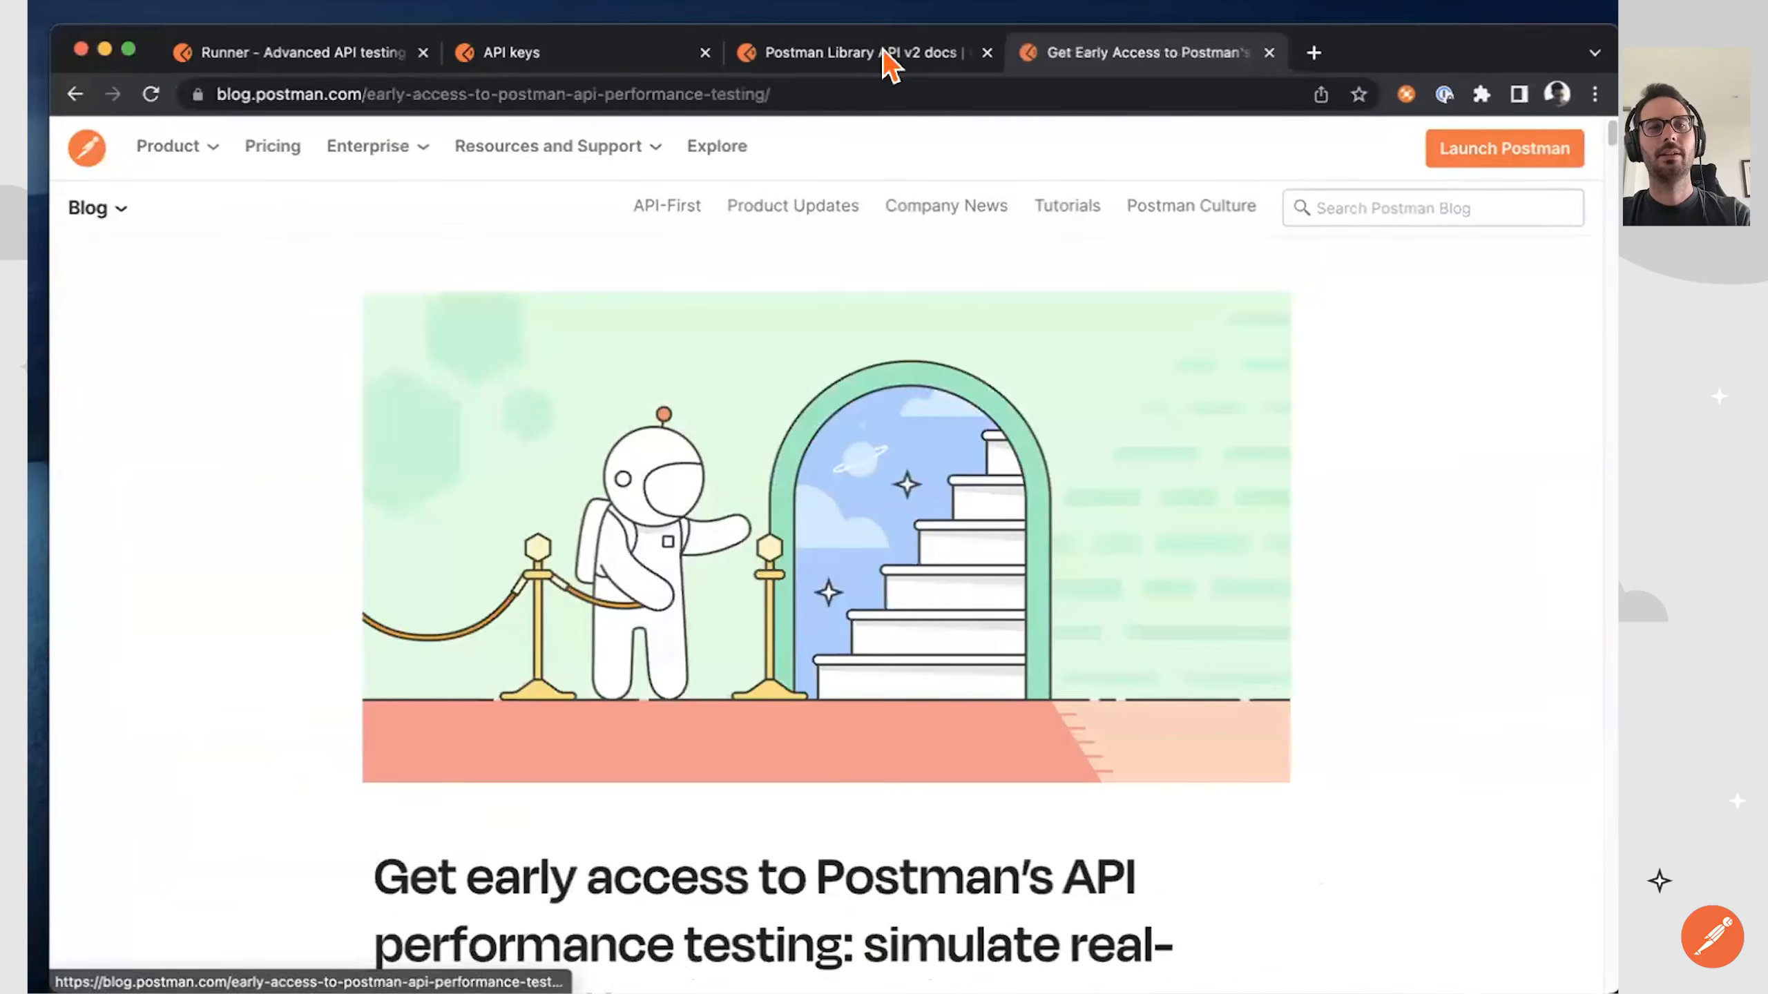
left_click(764, 92)
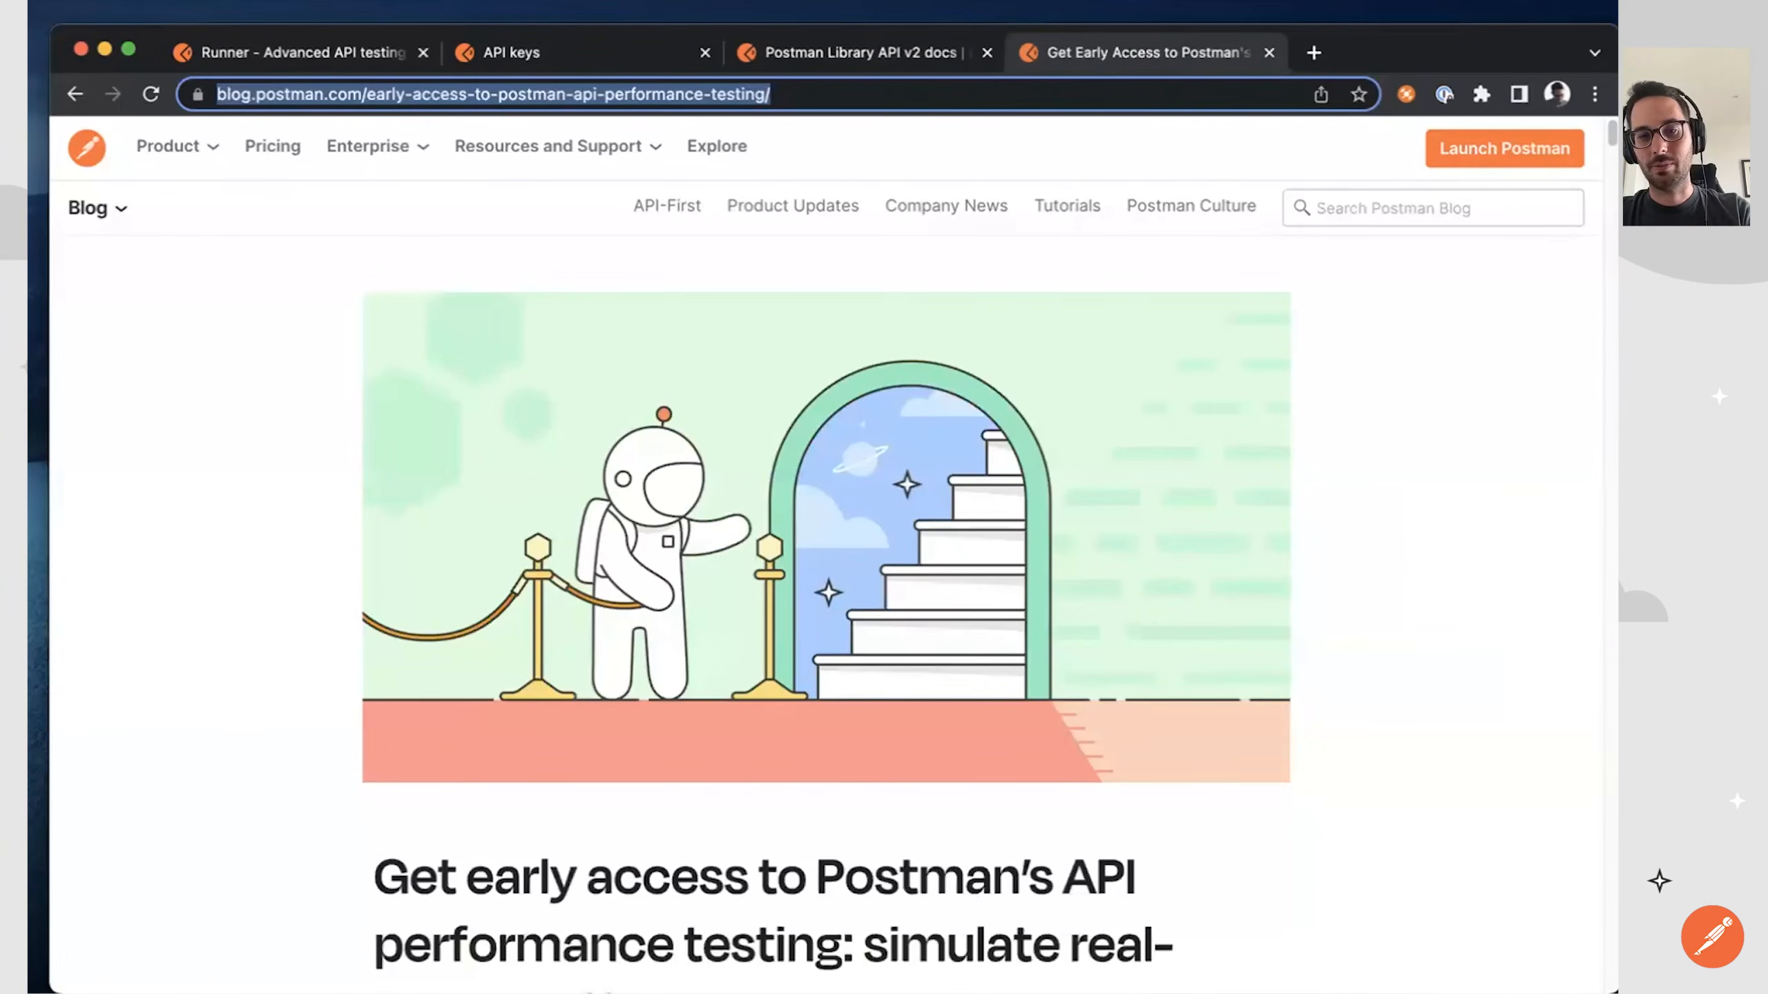
left_click(562, 598)
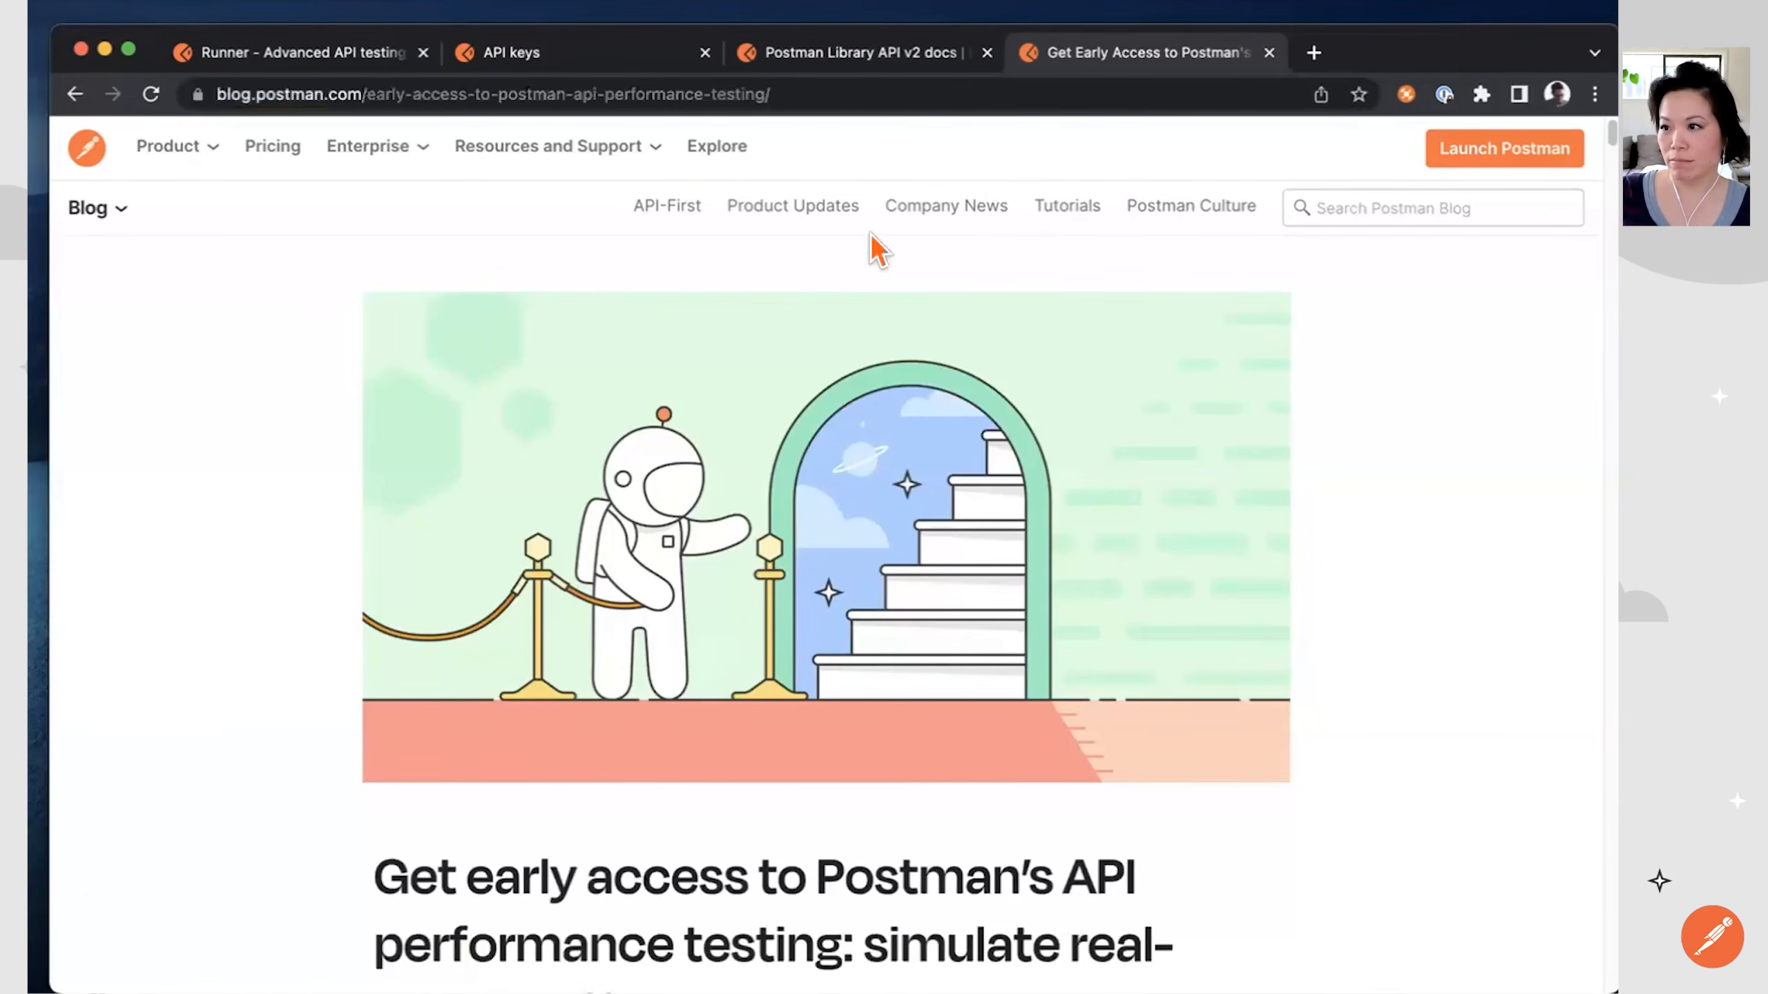
left_click(127, 51)
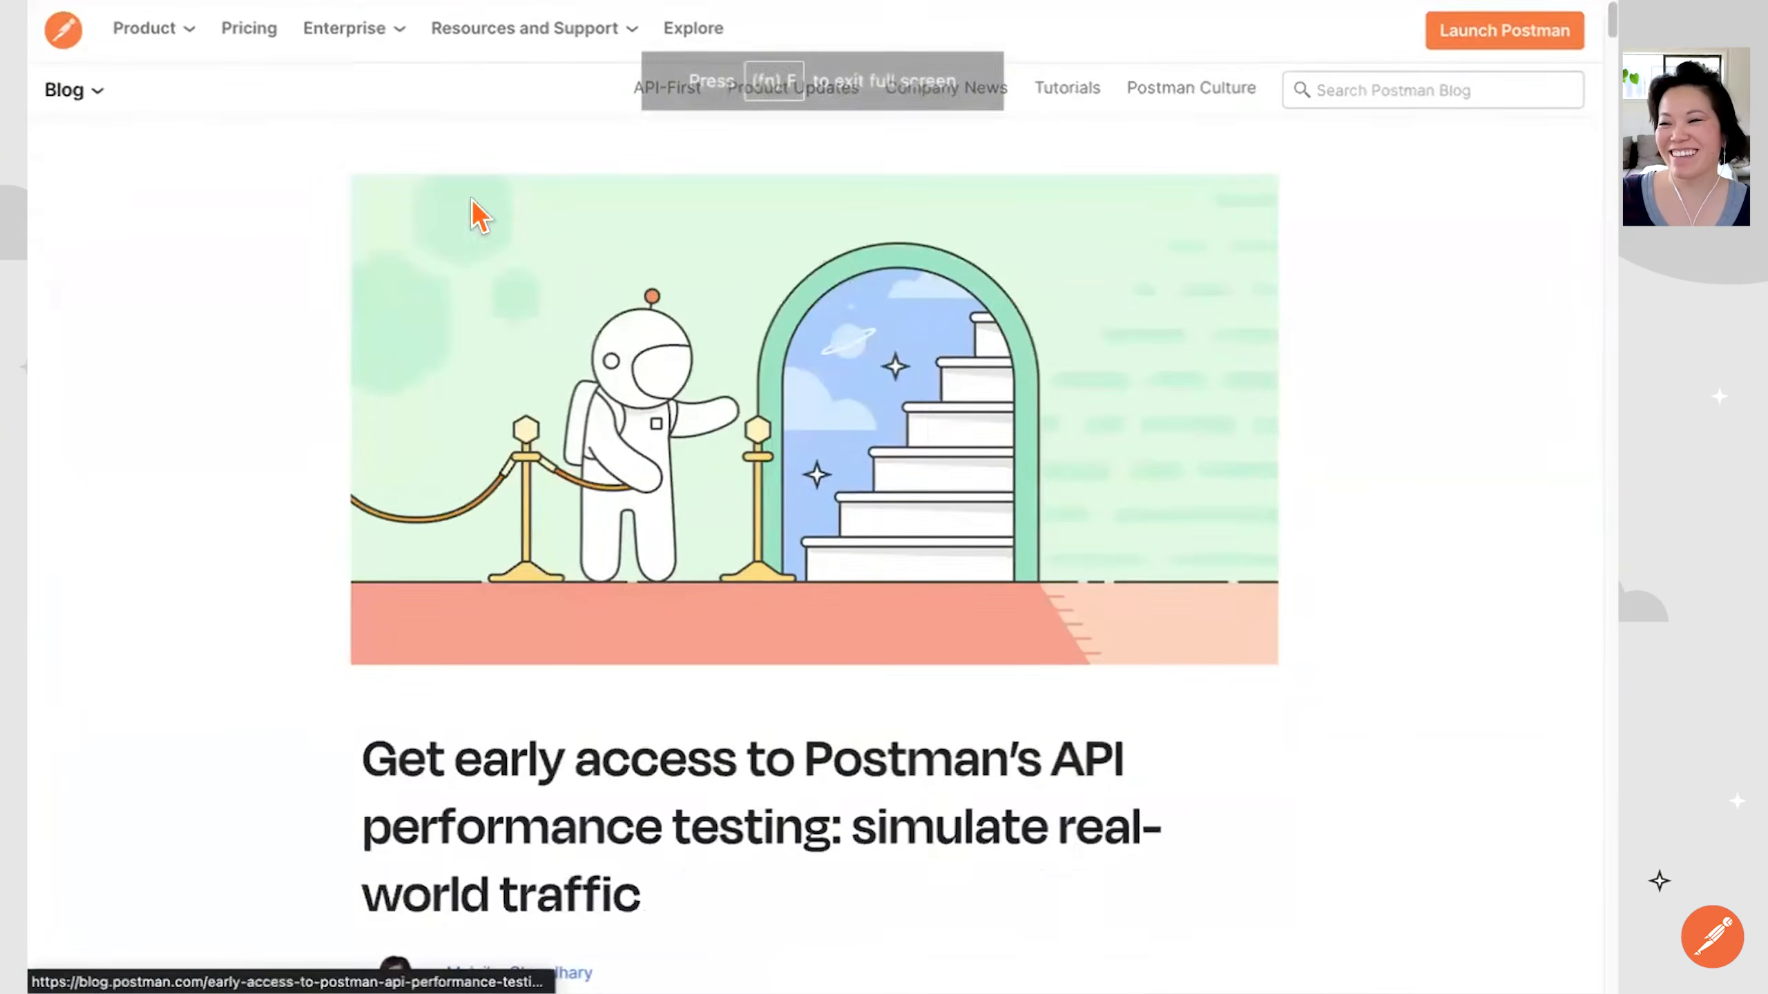
Switch to the Advanced API testing workspace, check its monitors and open the Contract Testing Schedule from the collection's scheduled runs.
key("ctrl+Tab")
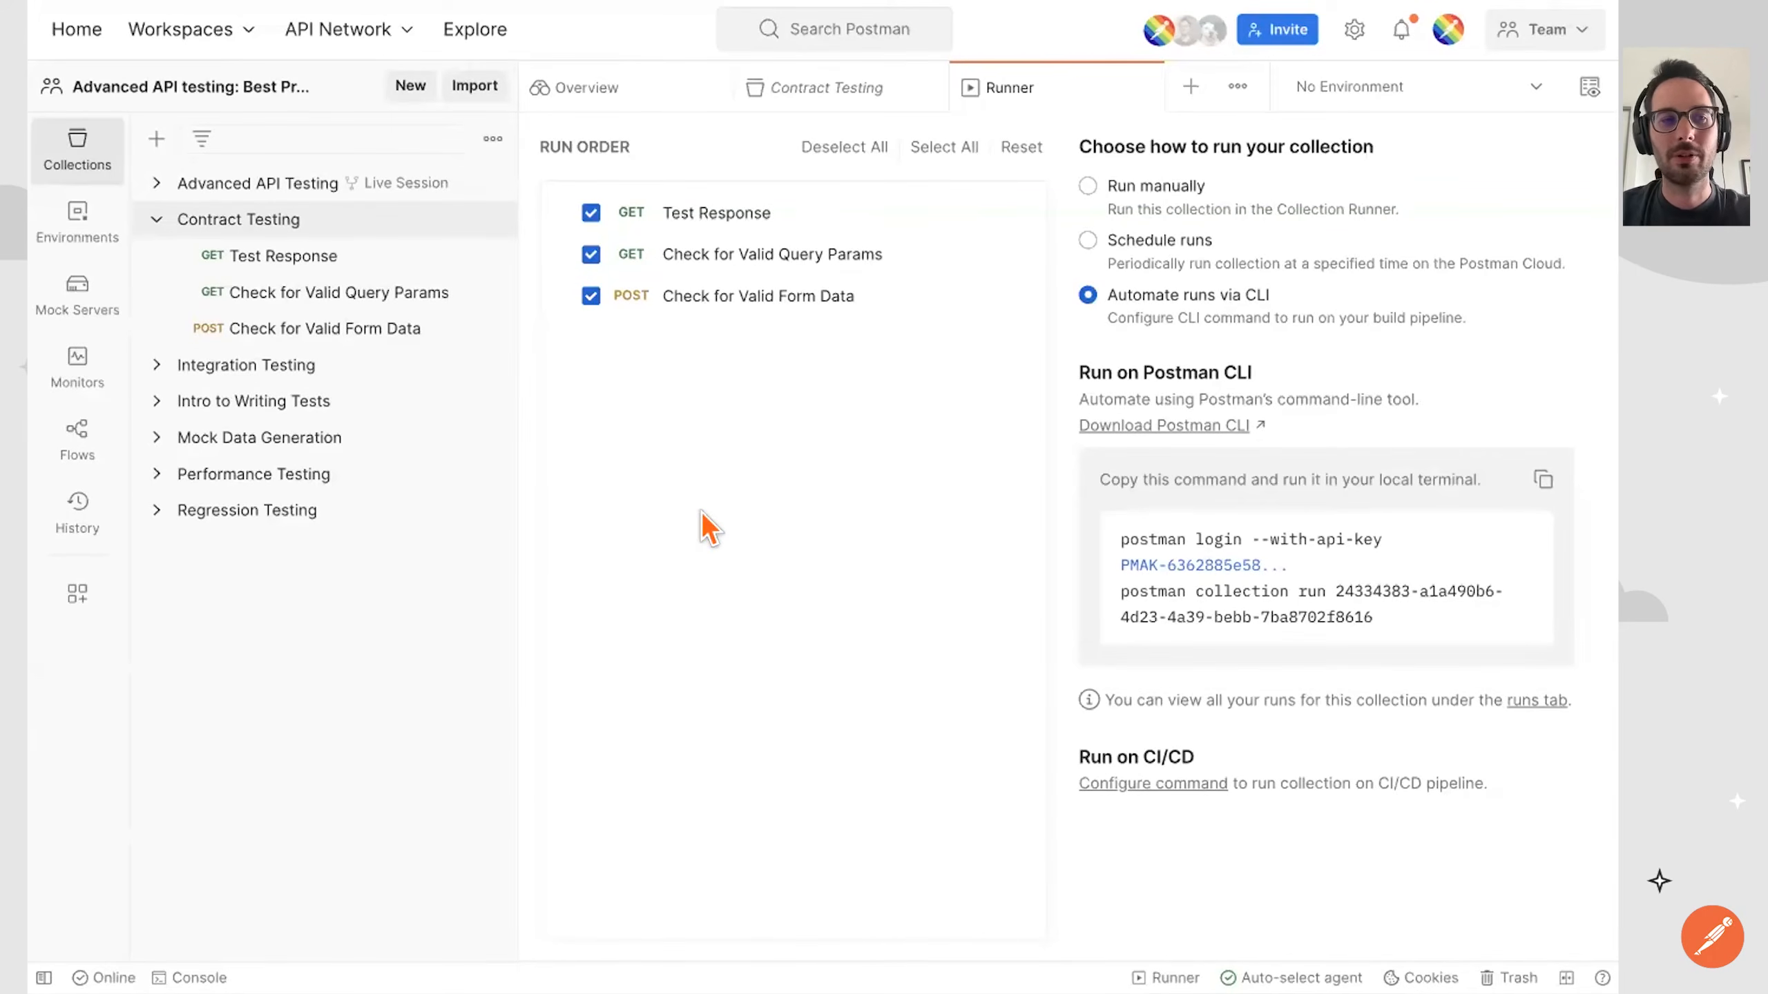
left_click(70, 377)
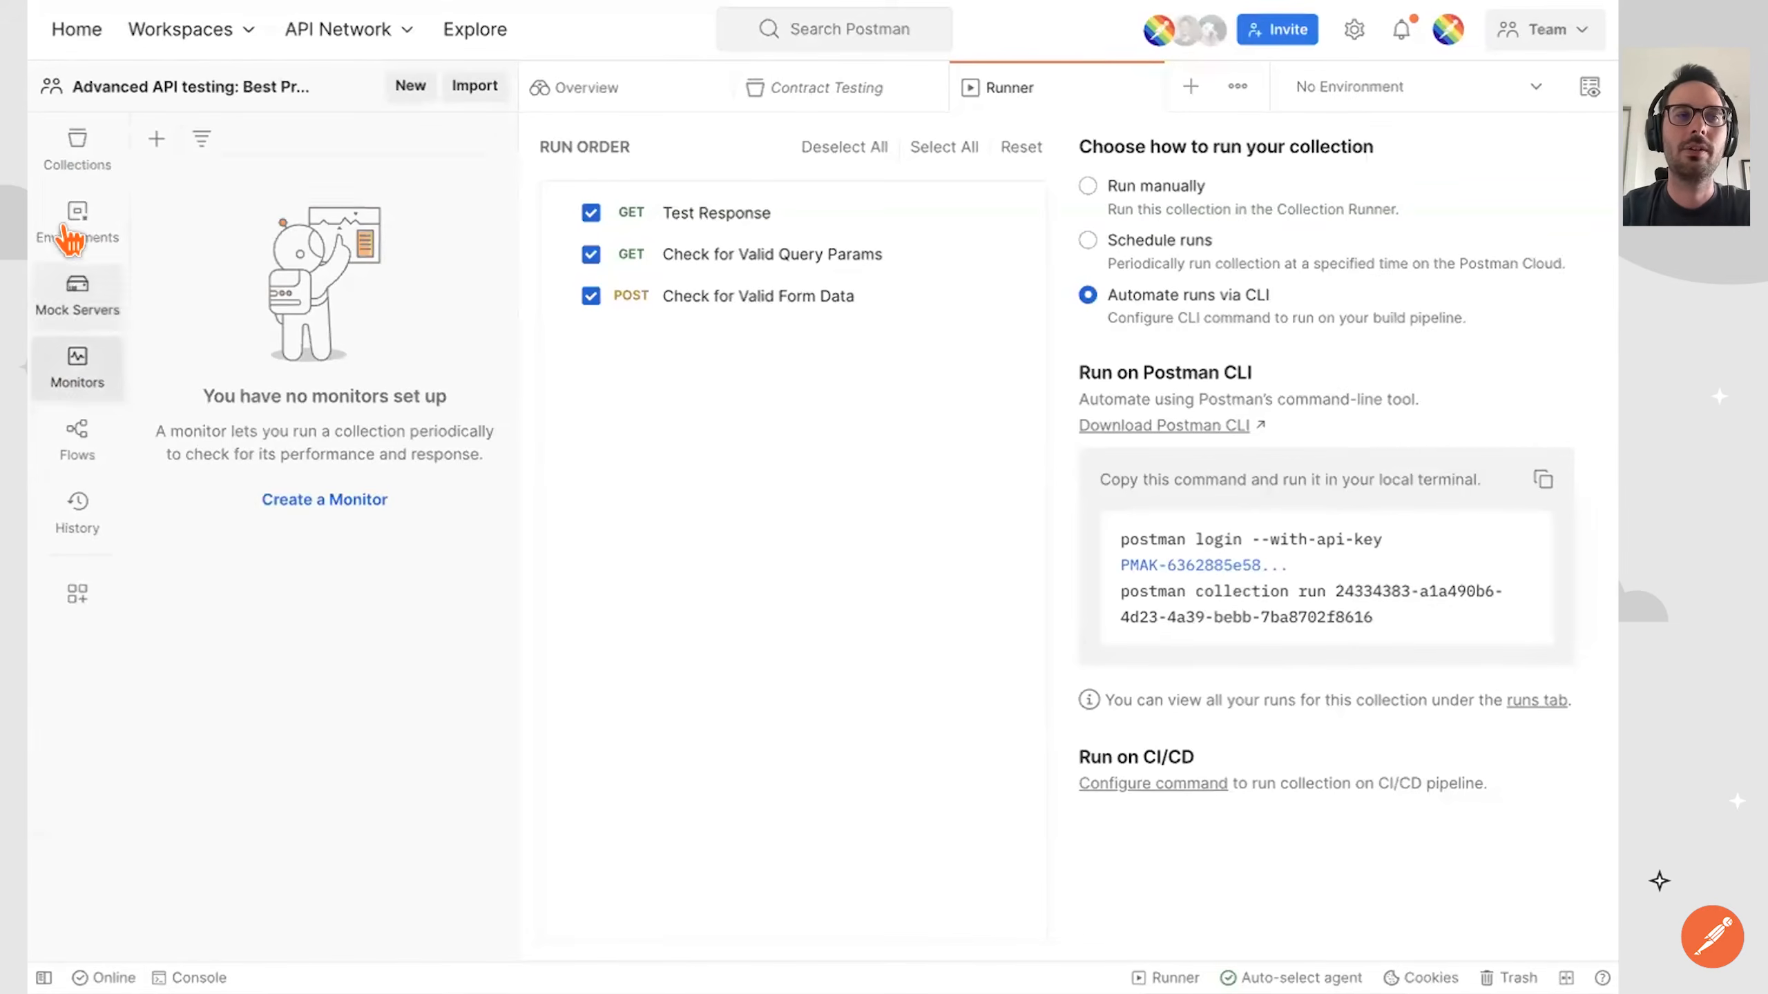
left_click(73, 155)
left_click(276, 217)
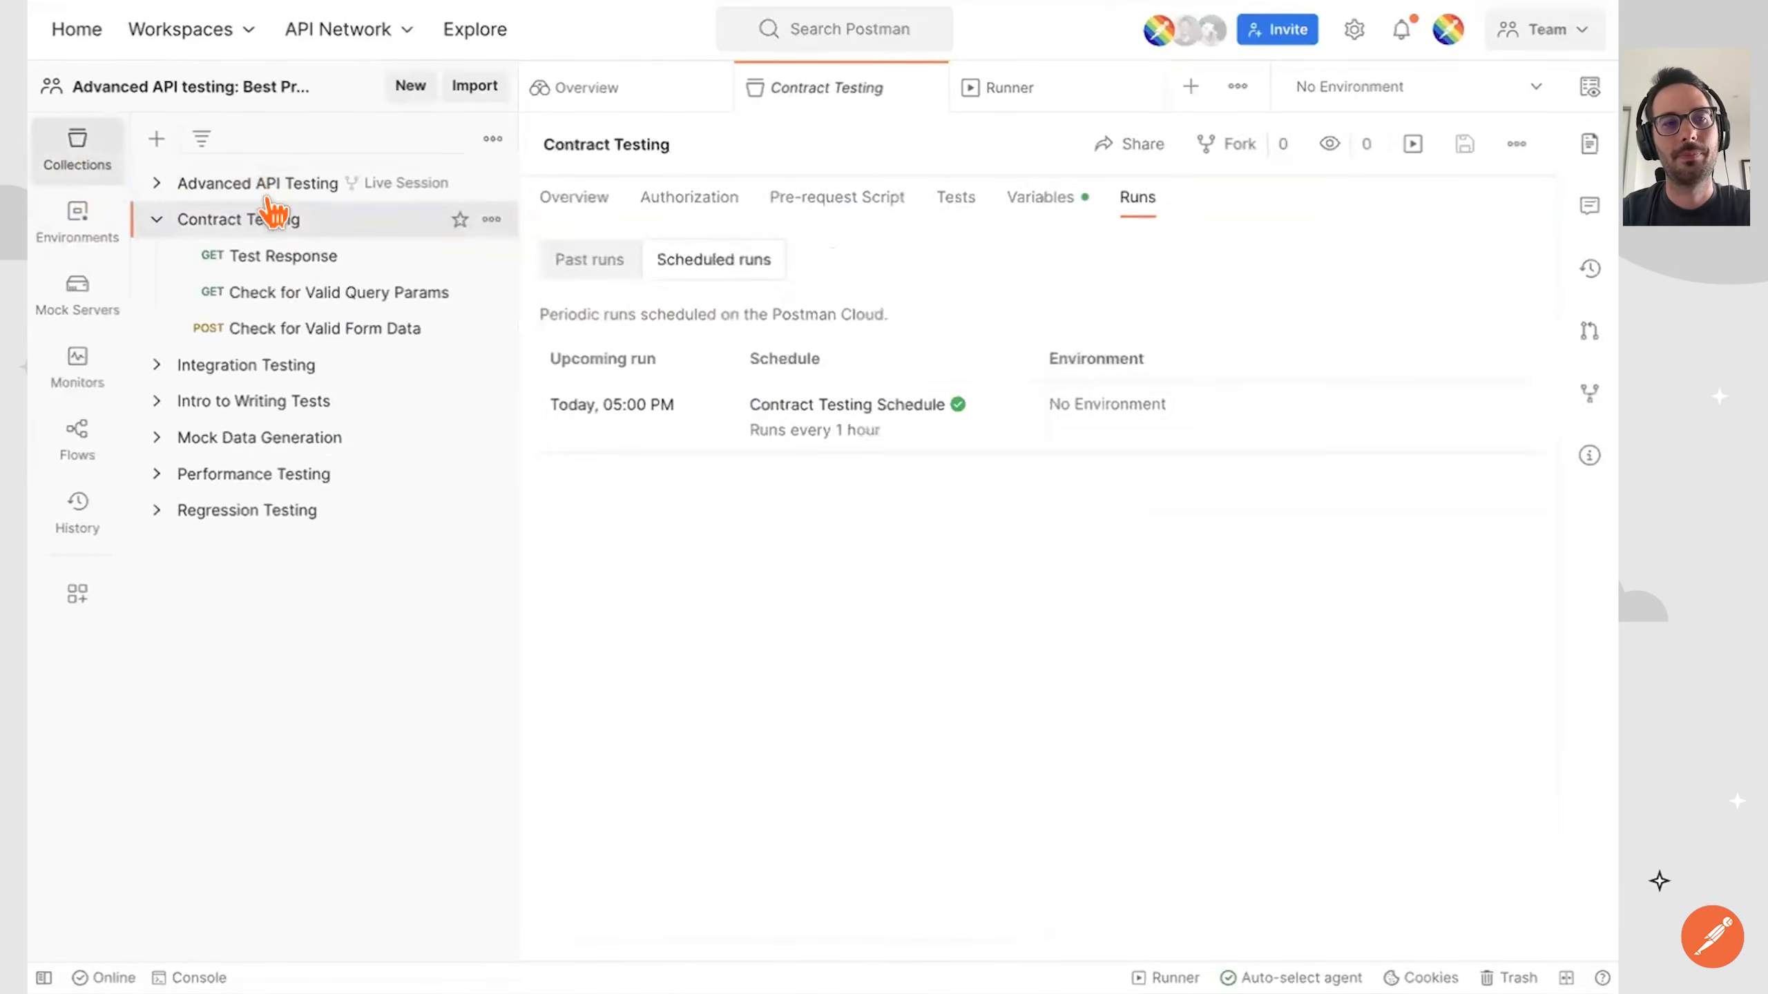
left_click(793, 407)
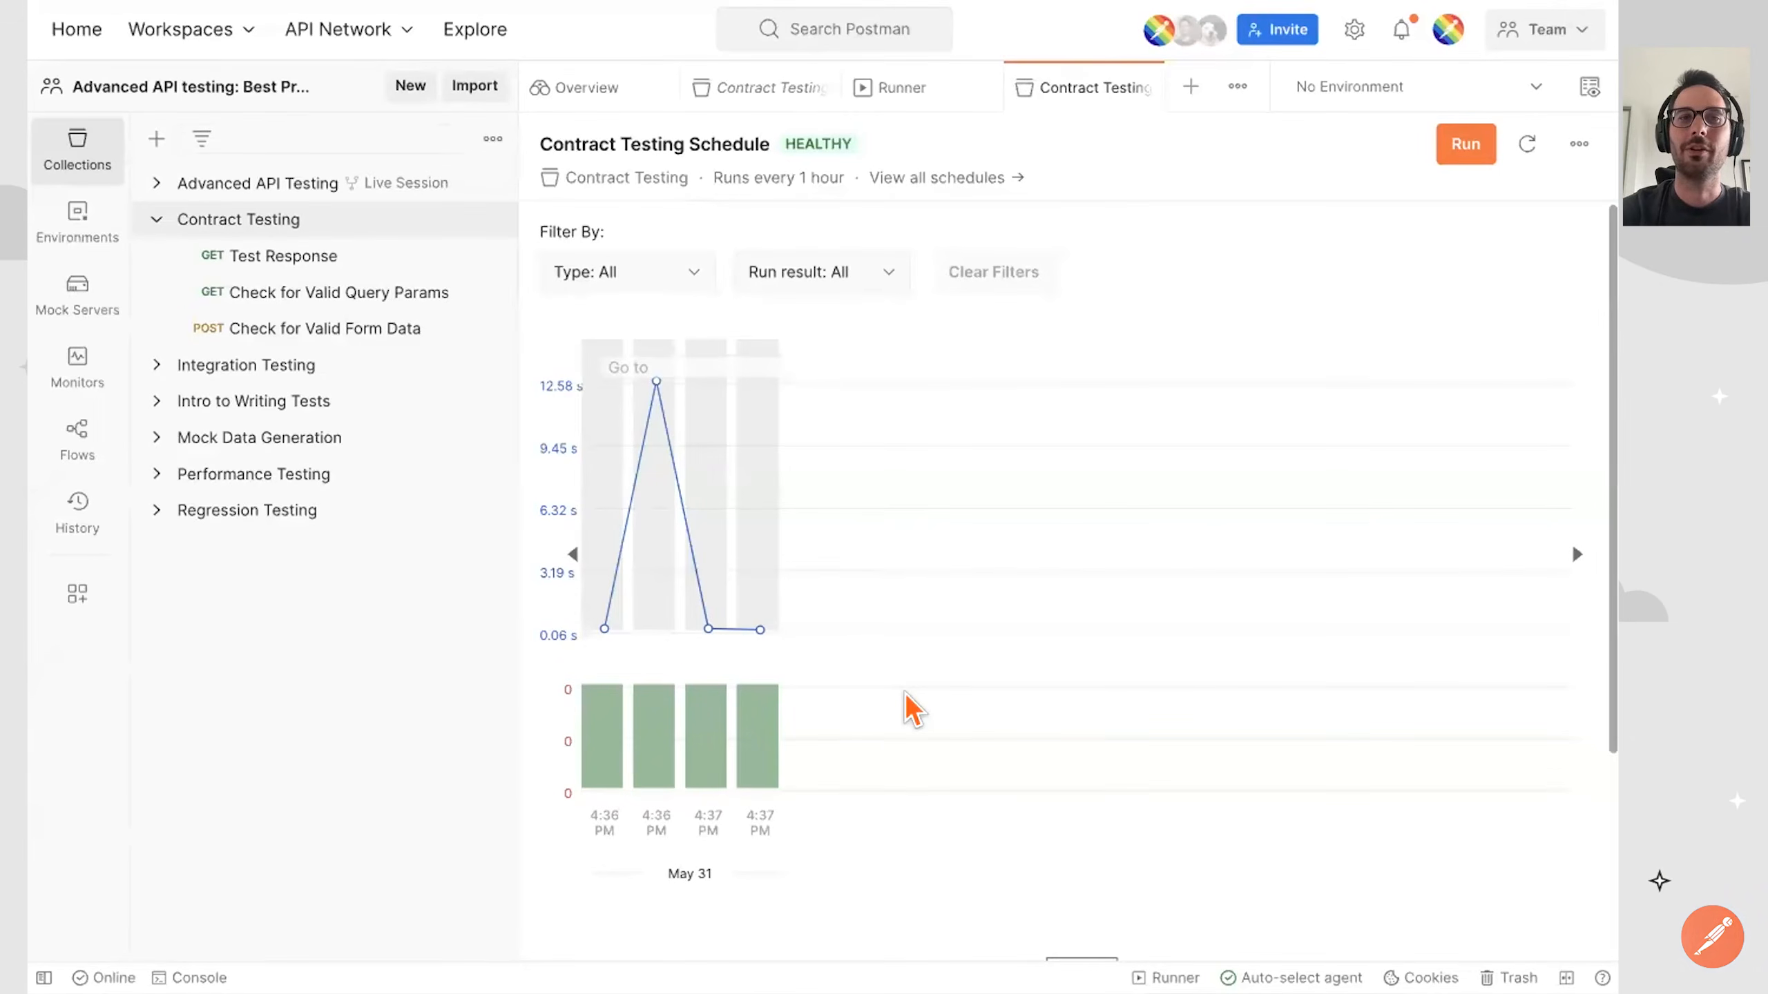
Create a new flow and connect its Start block to a Send Request block using the Contract Testing collection's Test Response request.
left_click(113, 445)
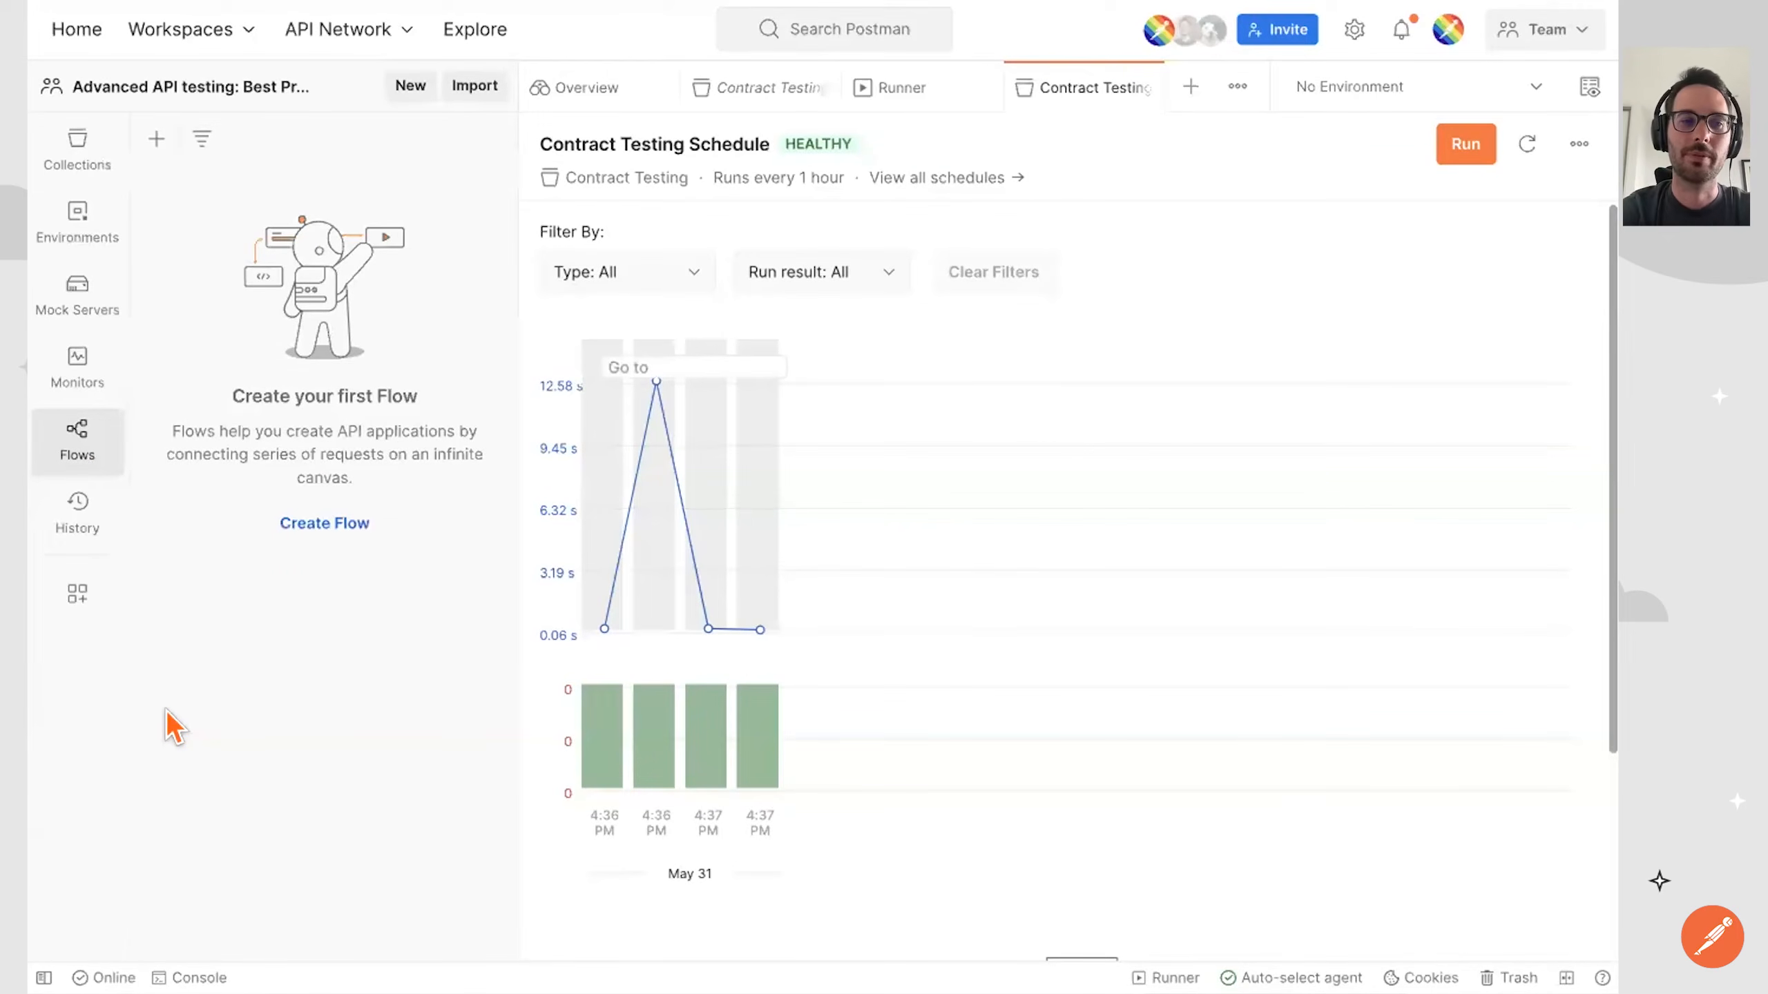
left_click(335, 522)
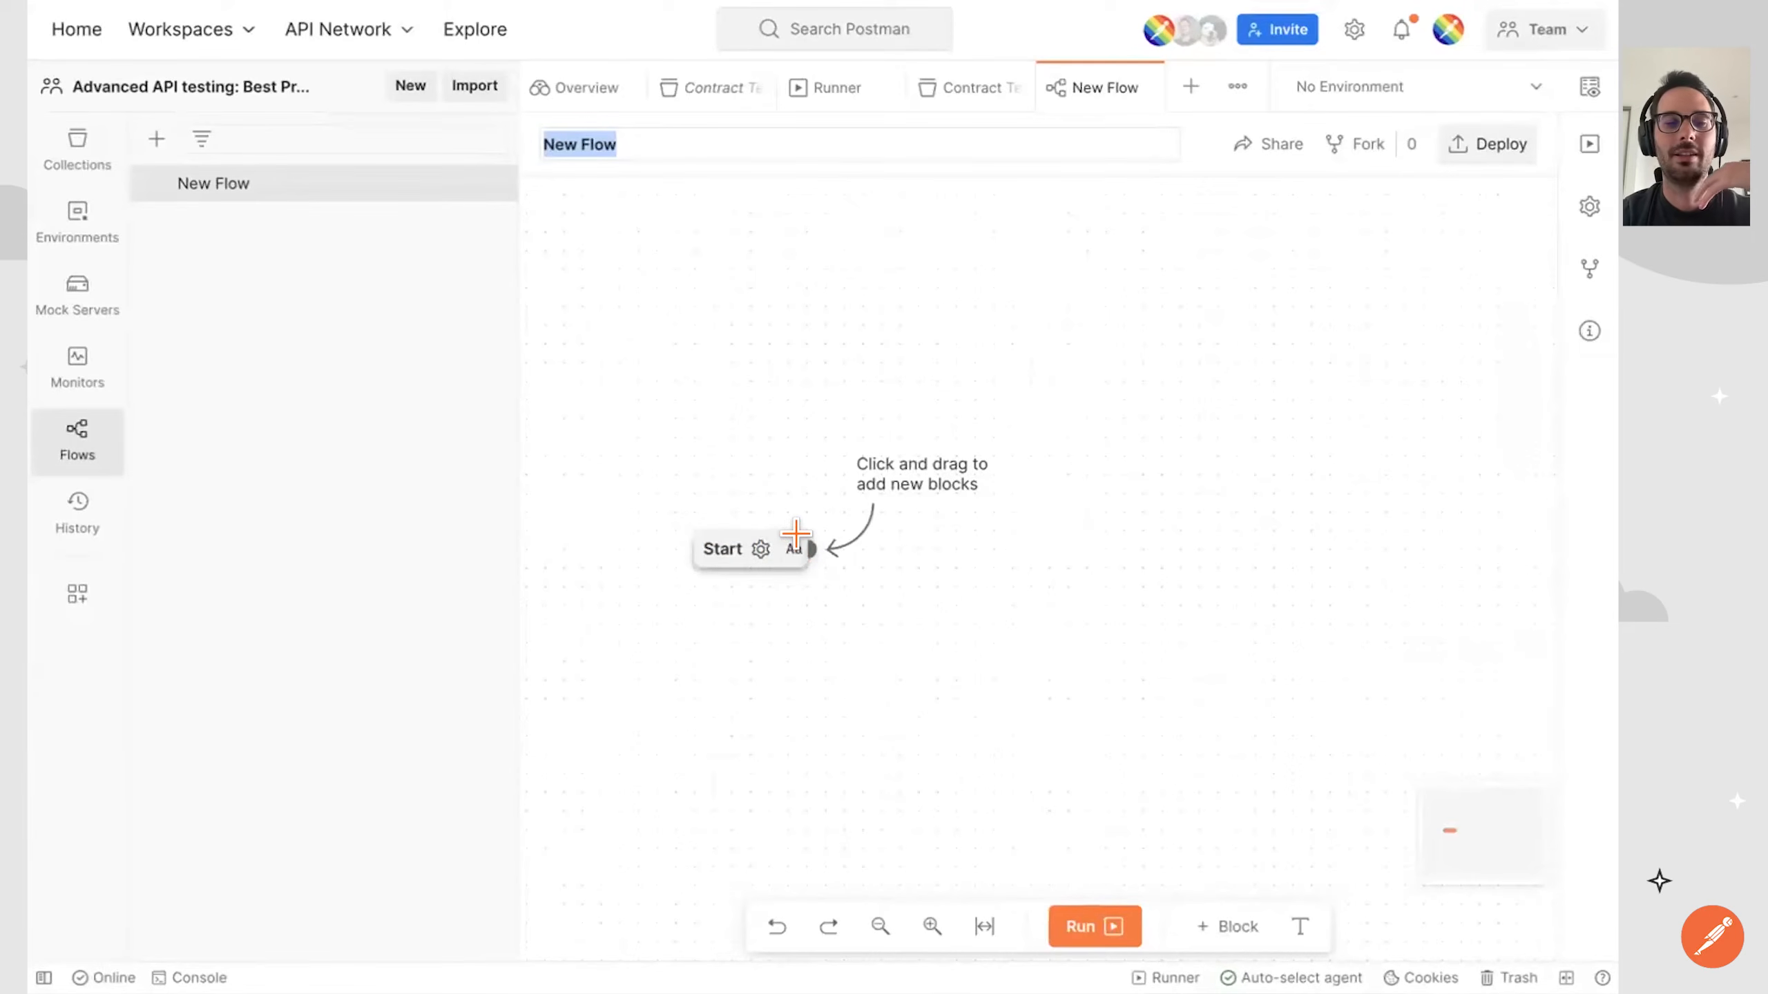
left_click_drag(794, 536, 981, 481)
left_click(1077, 624)
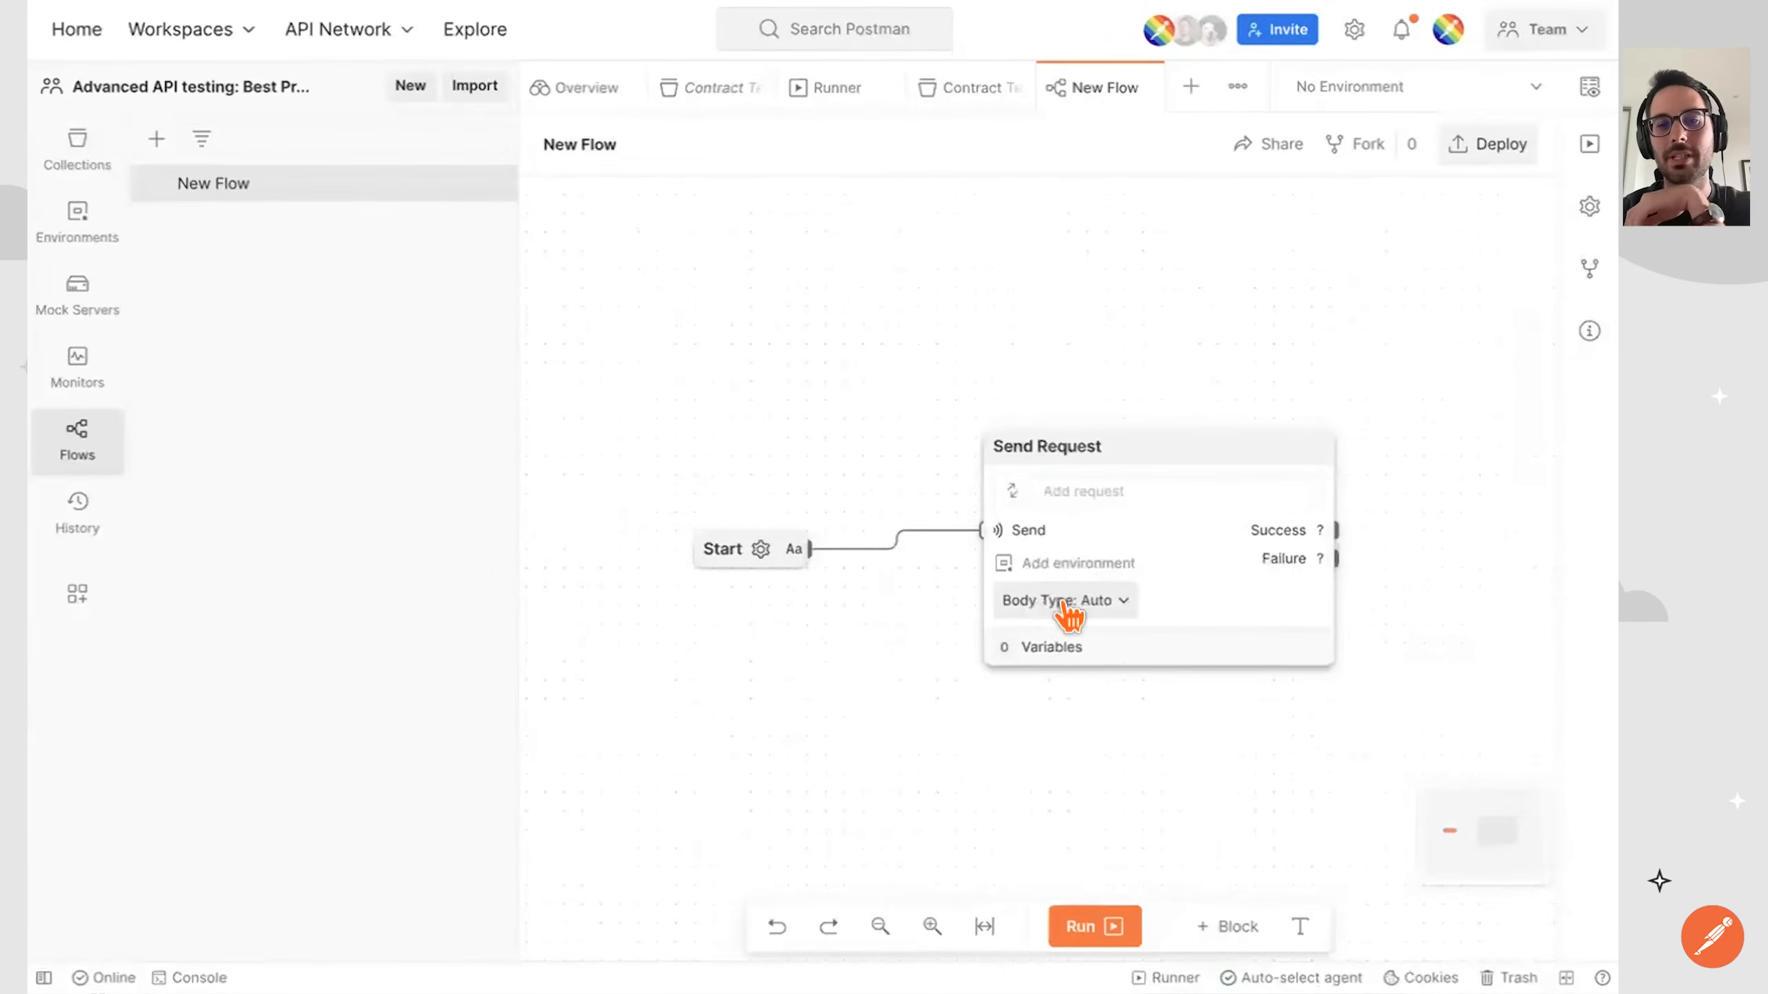
left_click(1116, 468)
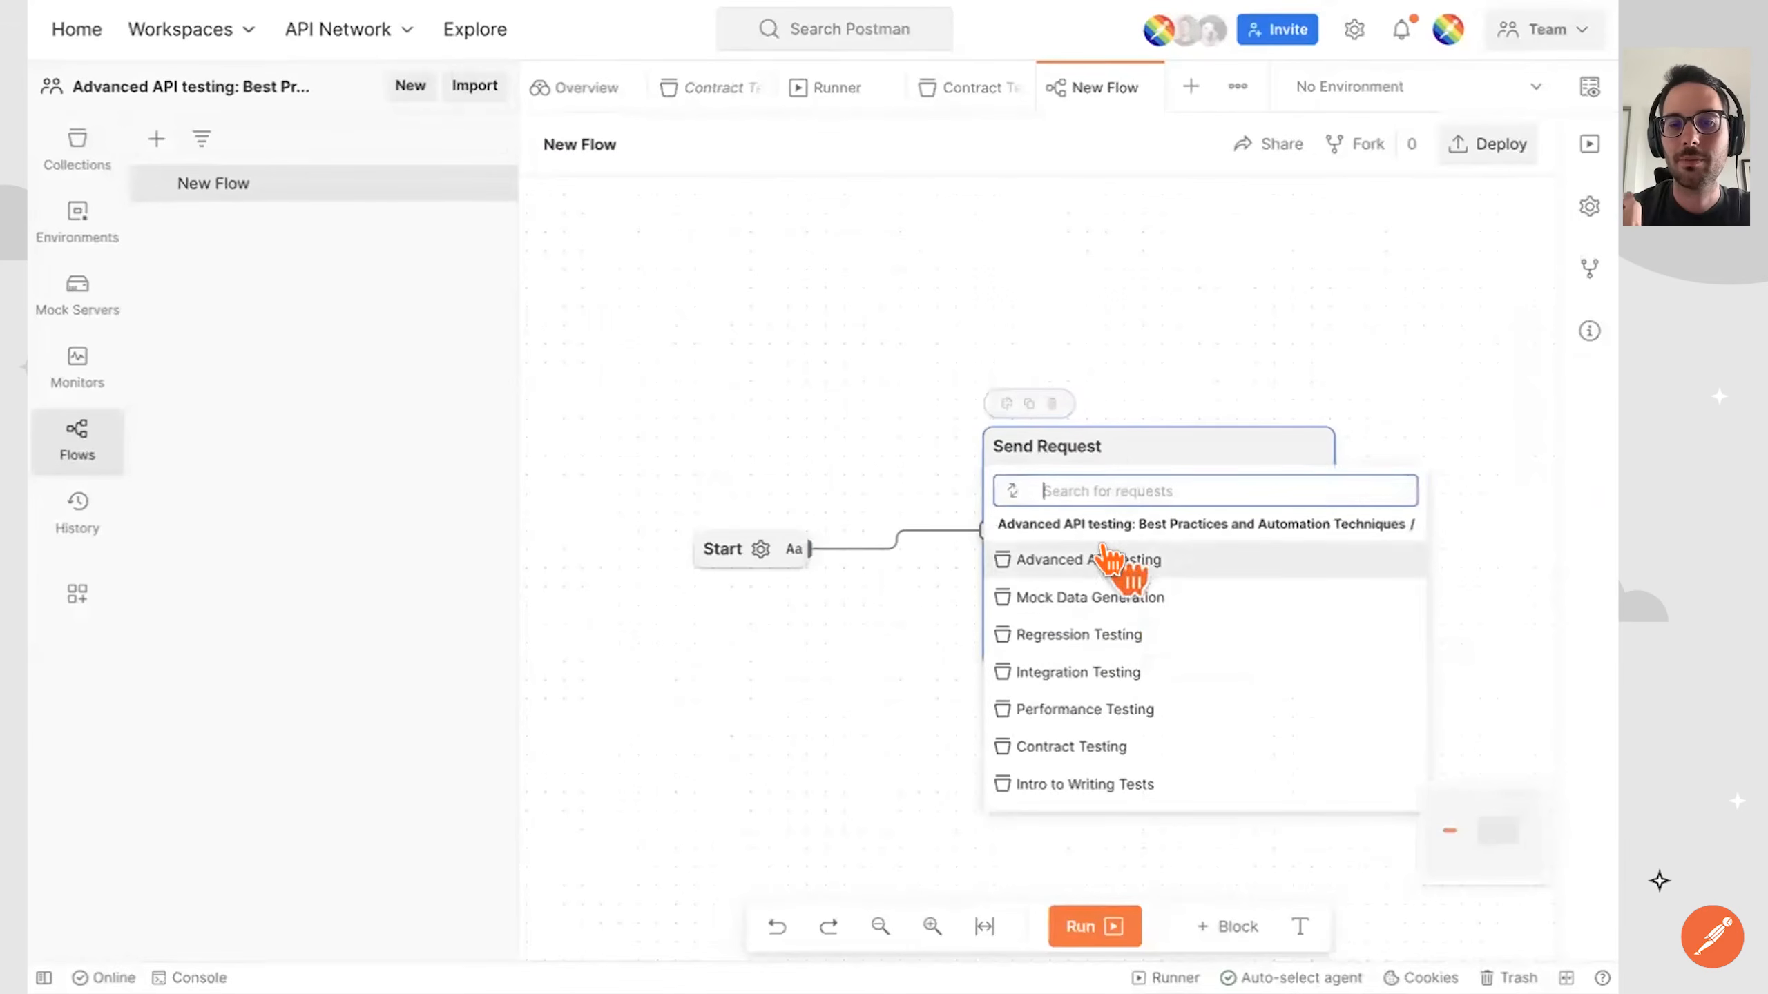
left_click(1098, 747)
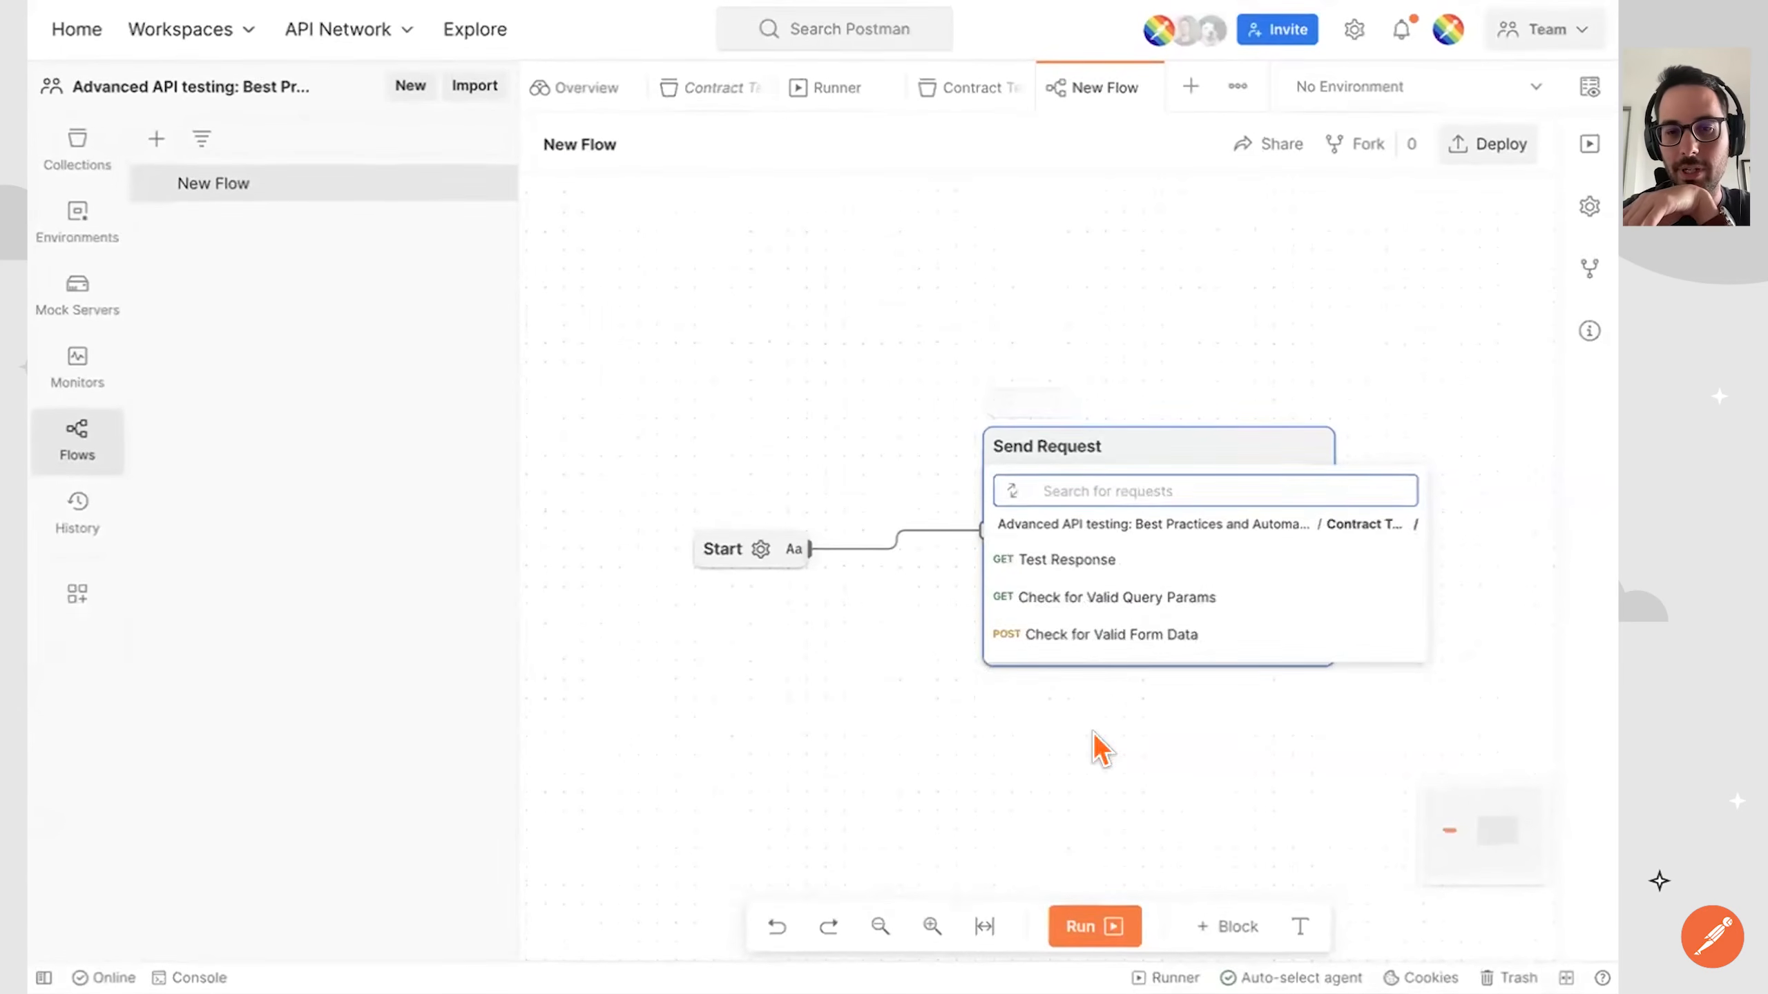
left_click(1117, 556)
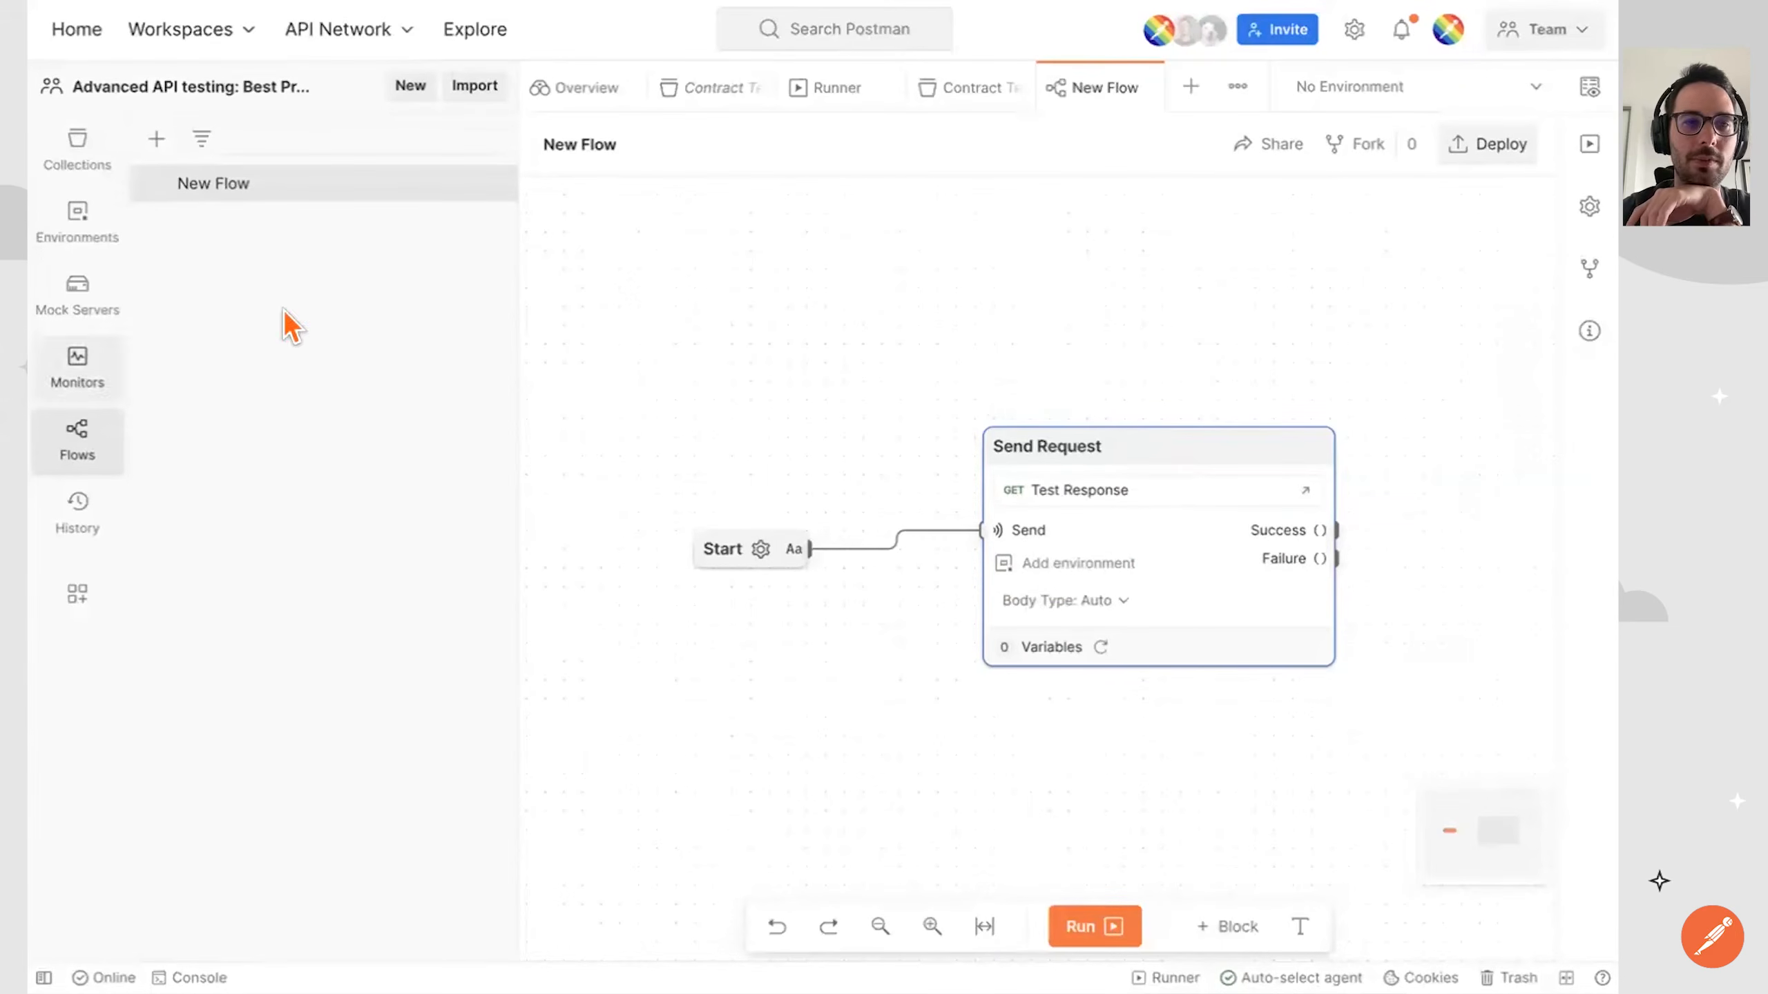
left_click_drag(1243, 435, 1169, 427)
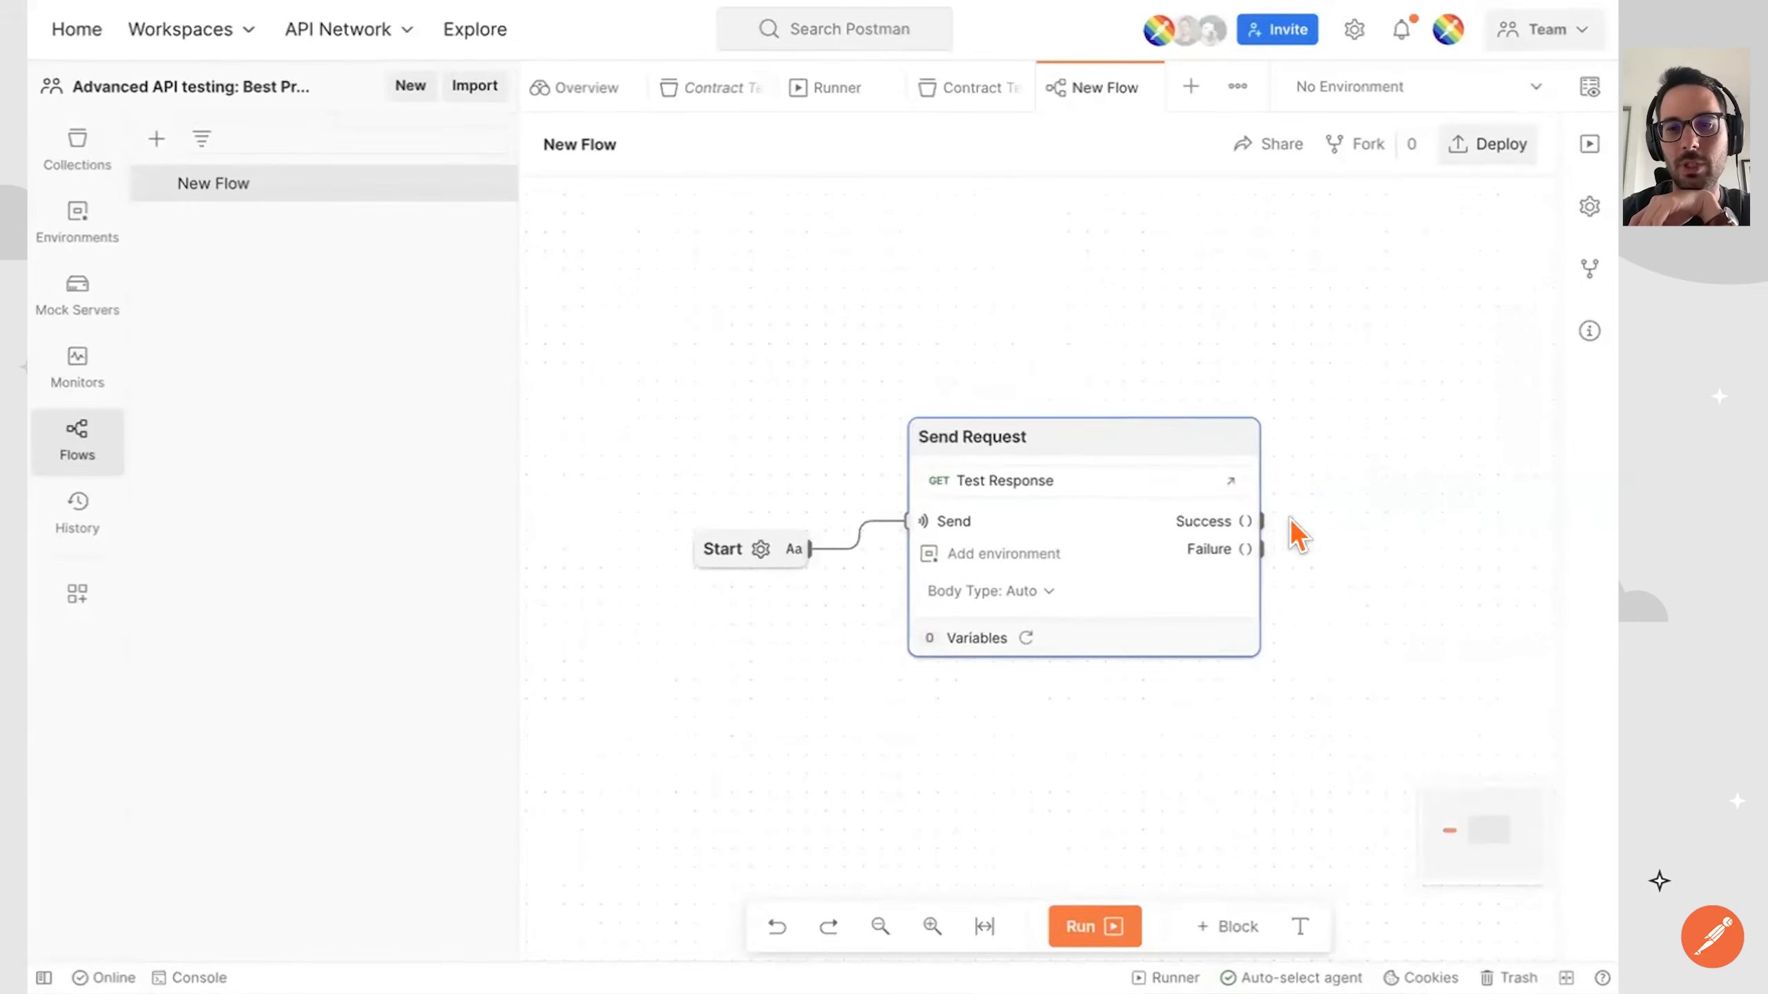
Connect the Send Request block's Success output to a new Log block and place it beside the request.
left_click_drag(1260, 521, 1365, 481)
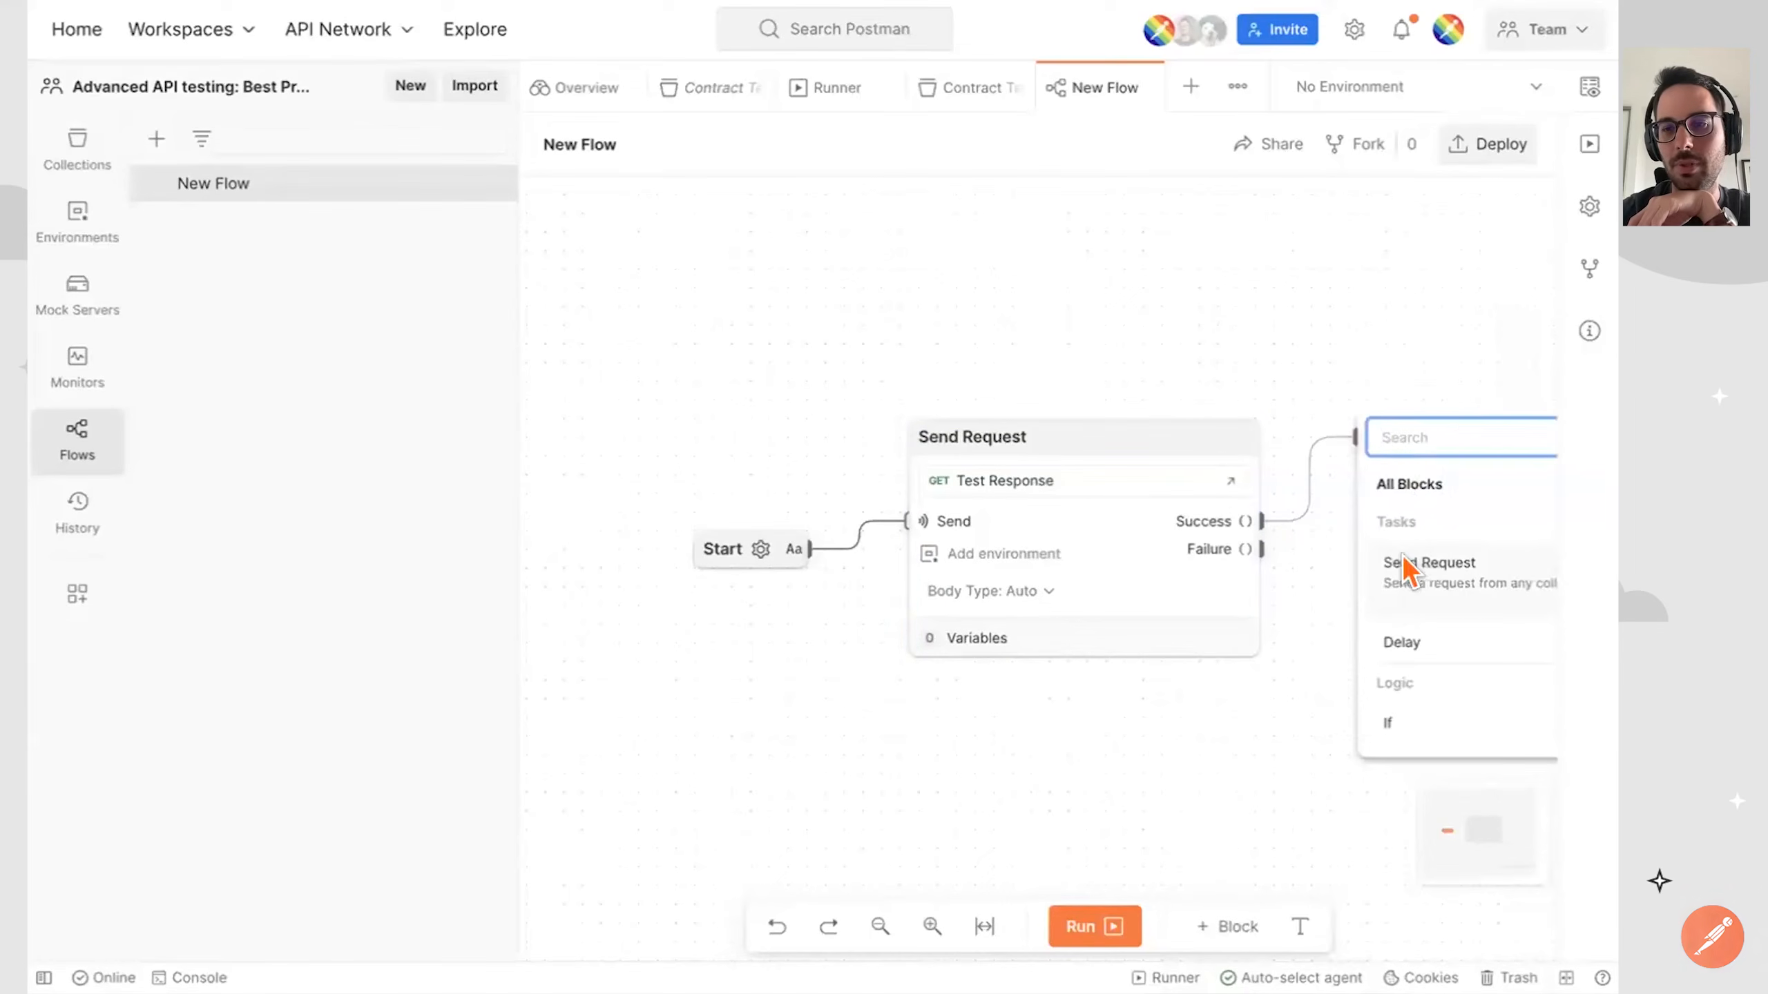
type("log")
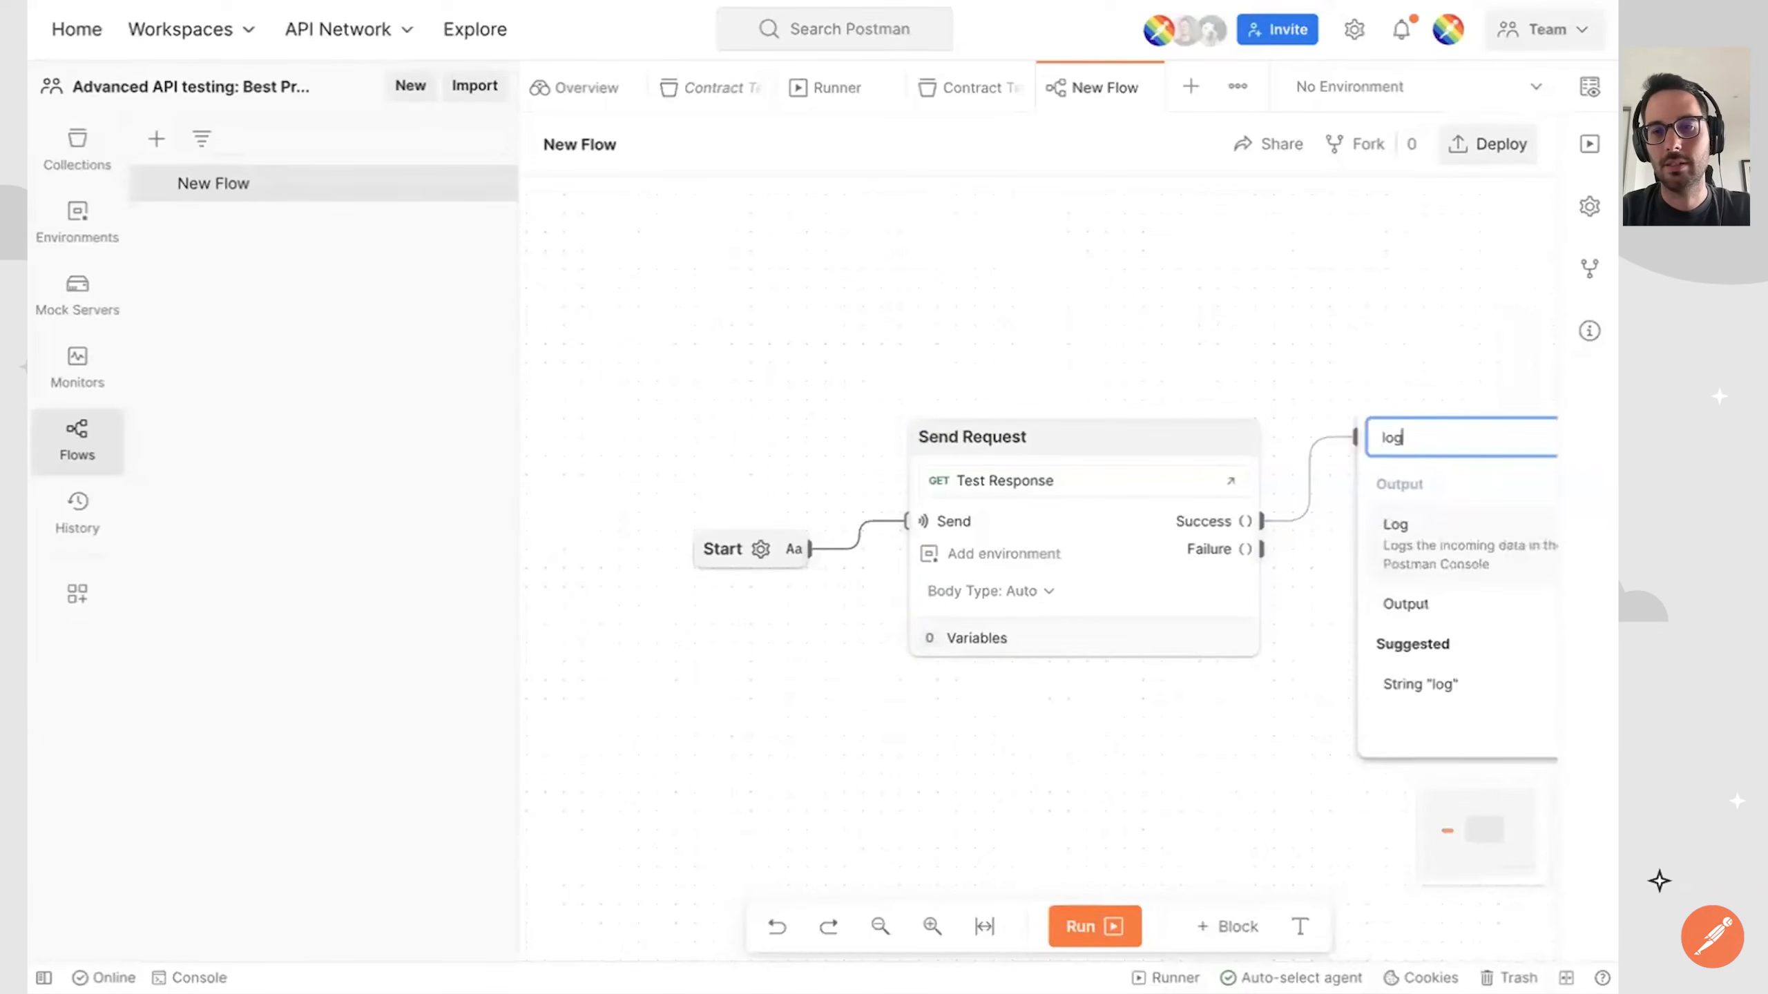
left_click(1439, 564)
left_click_drag(1389, 412, 1420, 476)
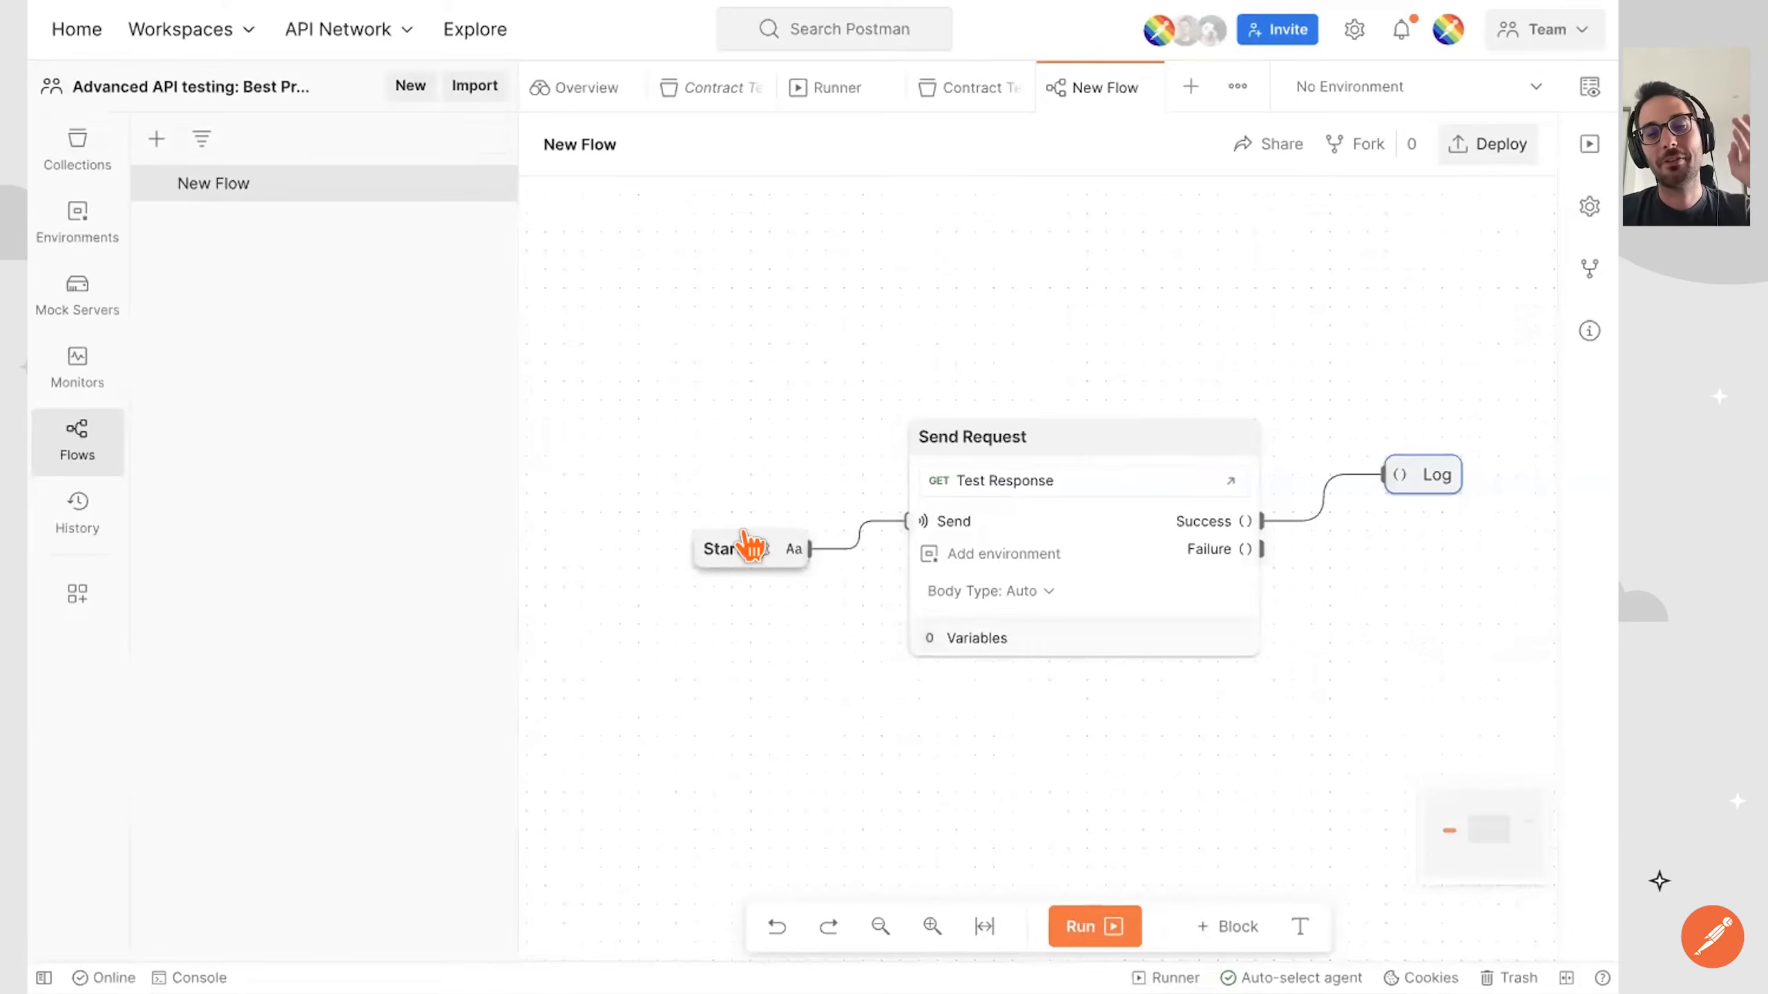
Deploy the flow to the cloud and copy its webhook URL.
left_click(1479, 160)
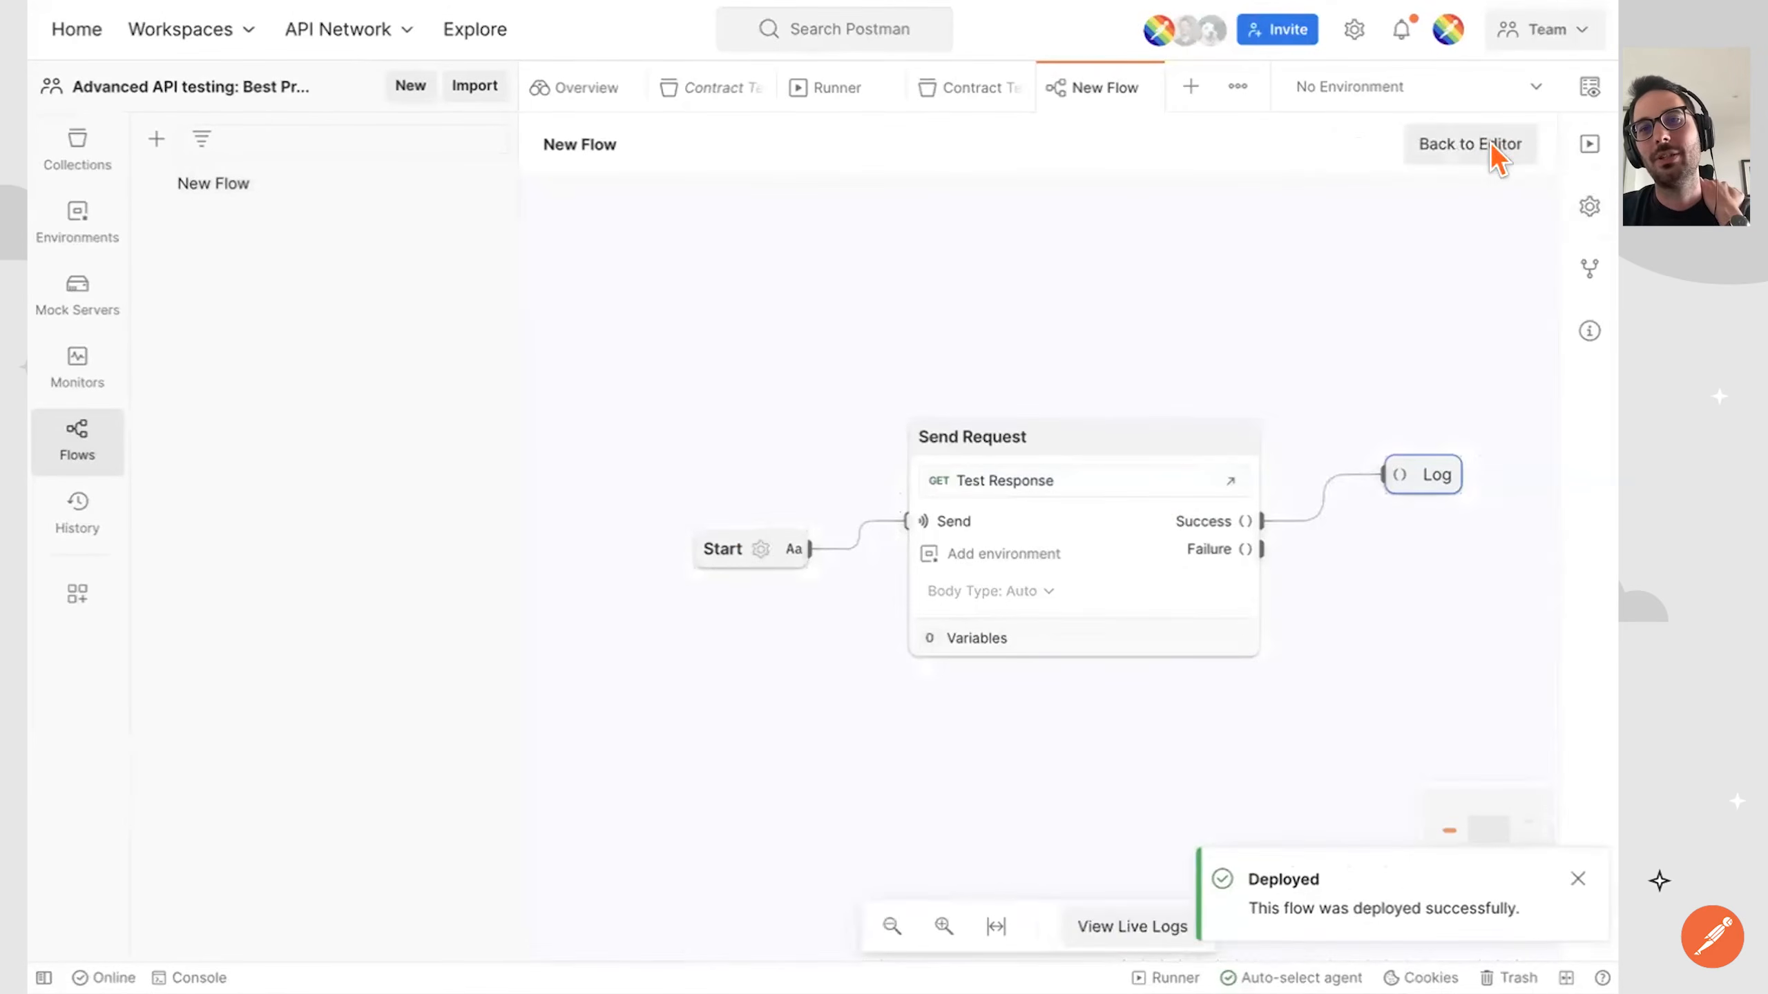
mouse_move(1200, 355)
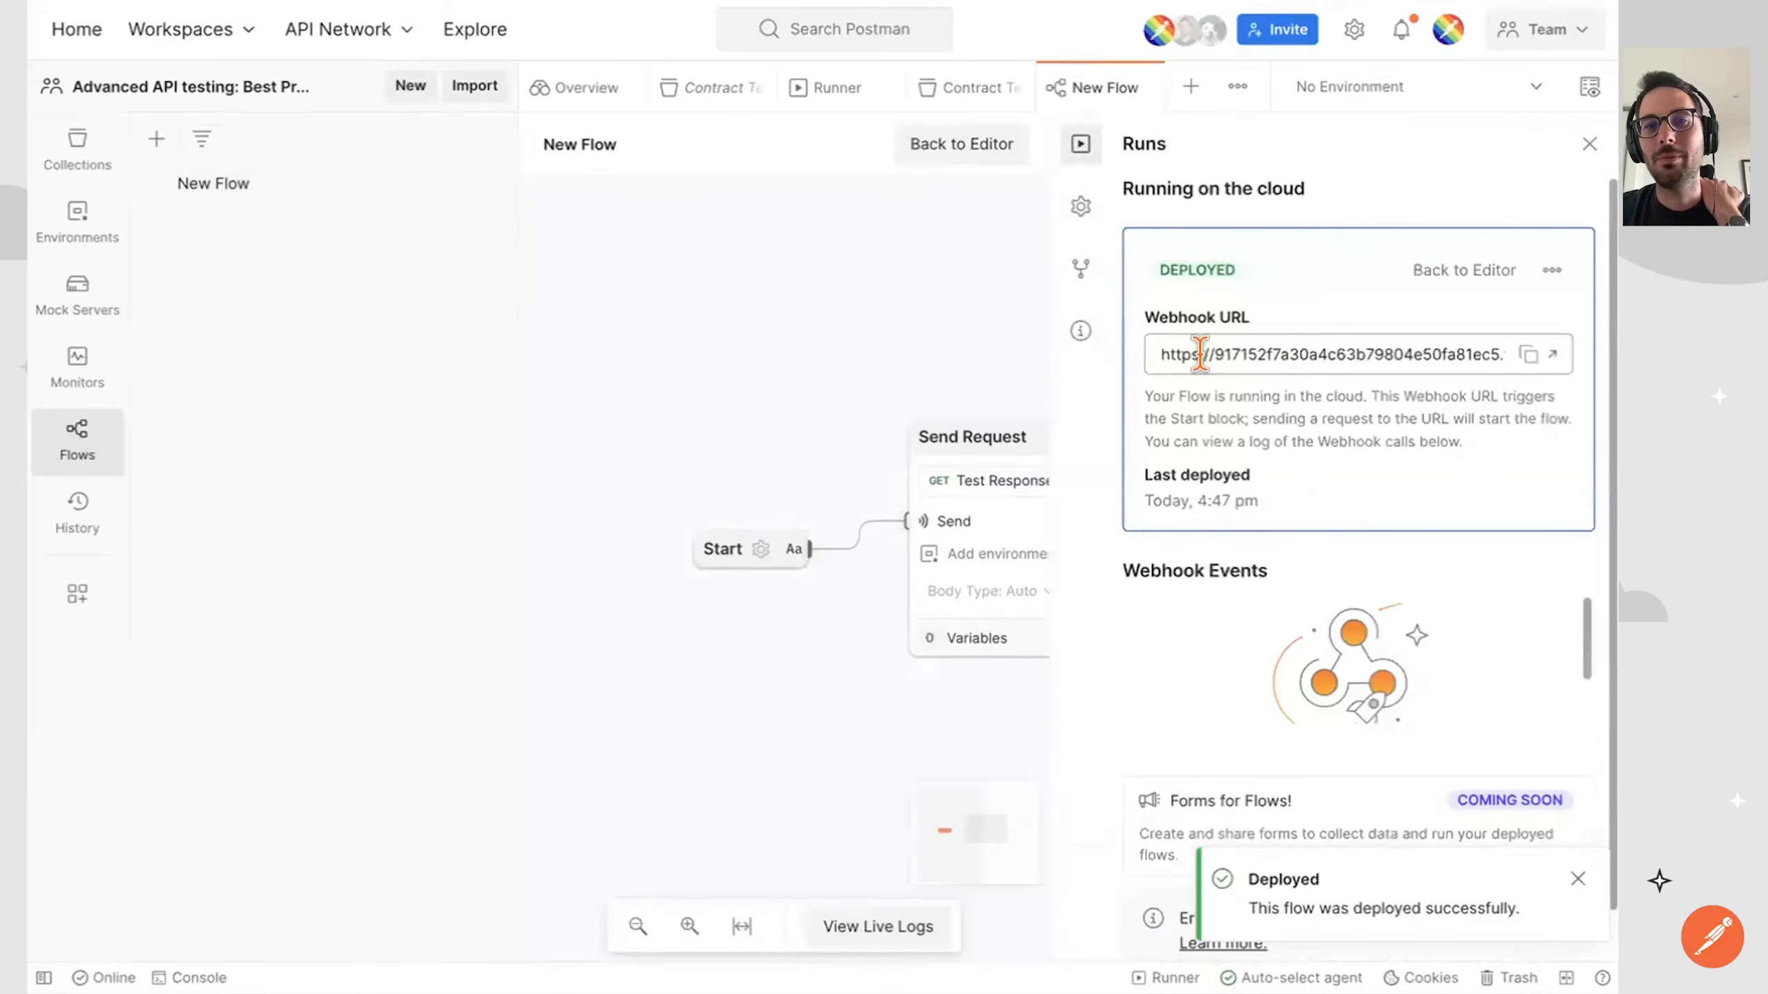
left_click(1503, 357)
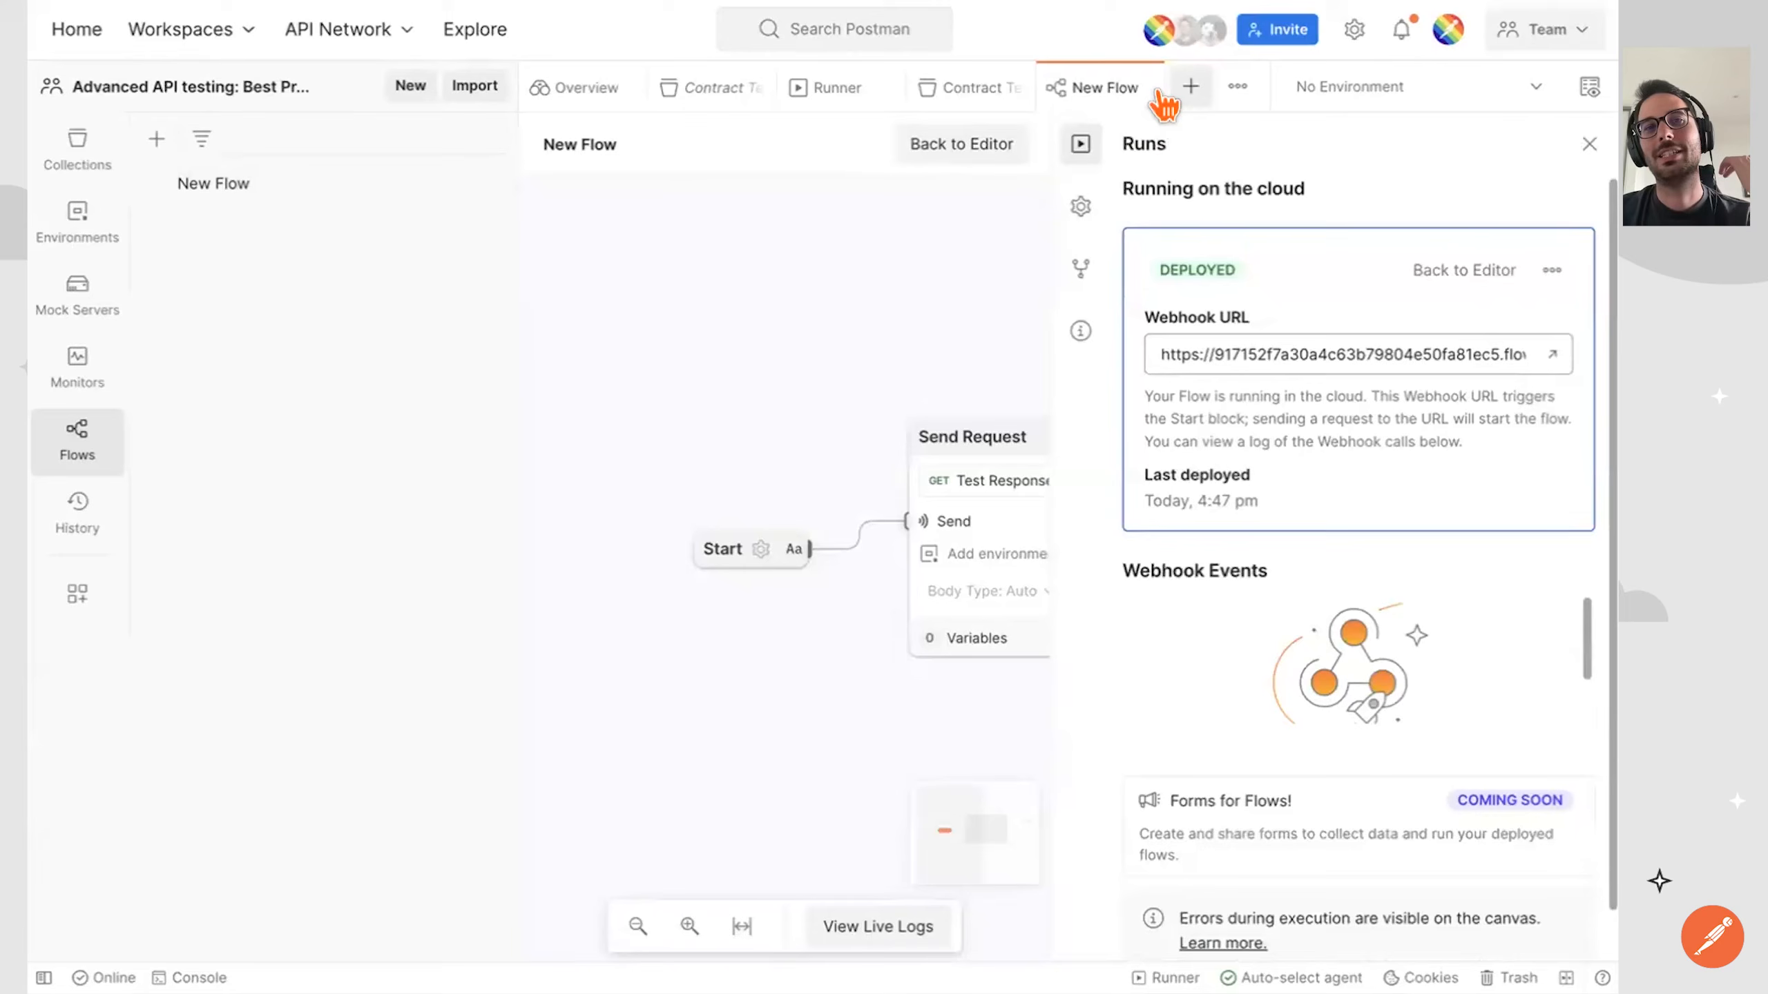
Create a new GET request with the copied webhook URL and send it to trigger the flow.
left_click(1189, 87)
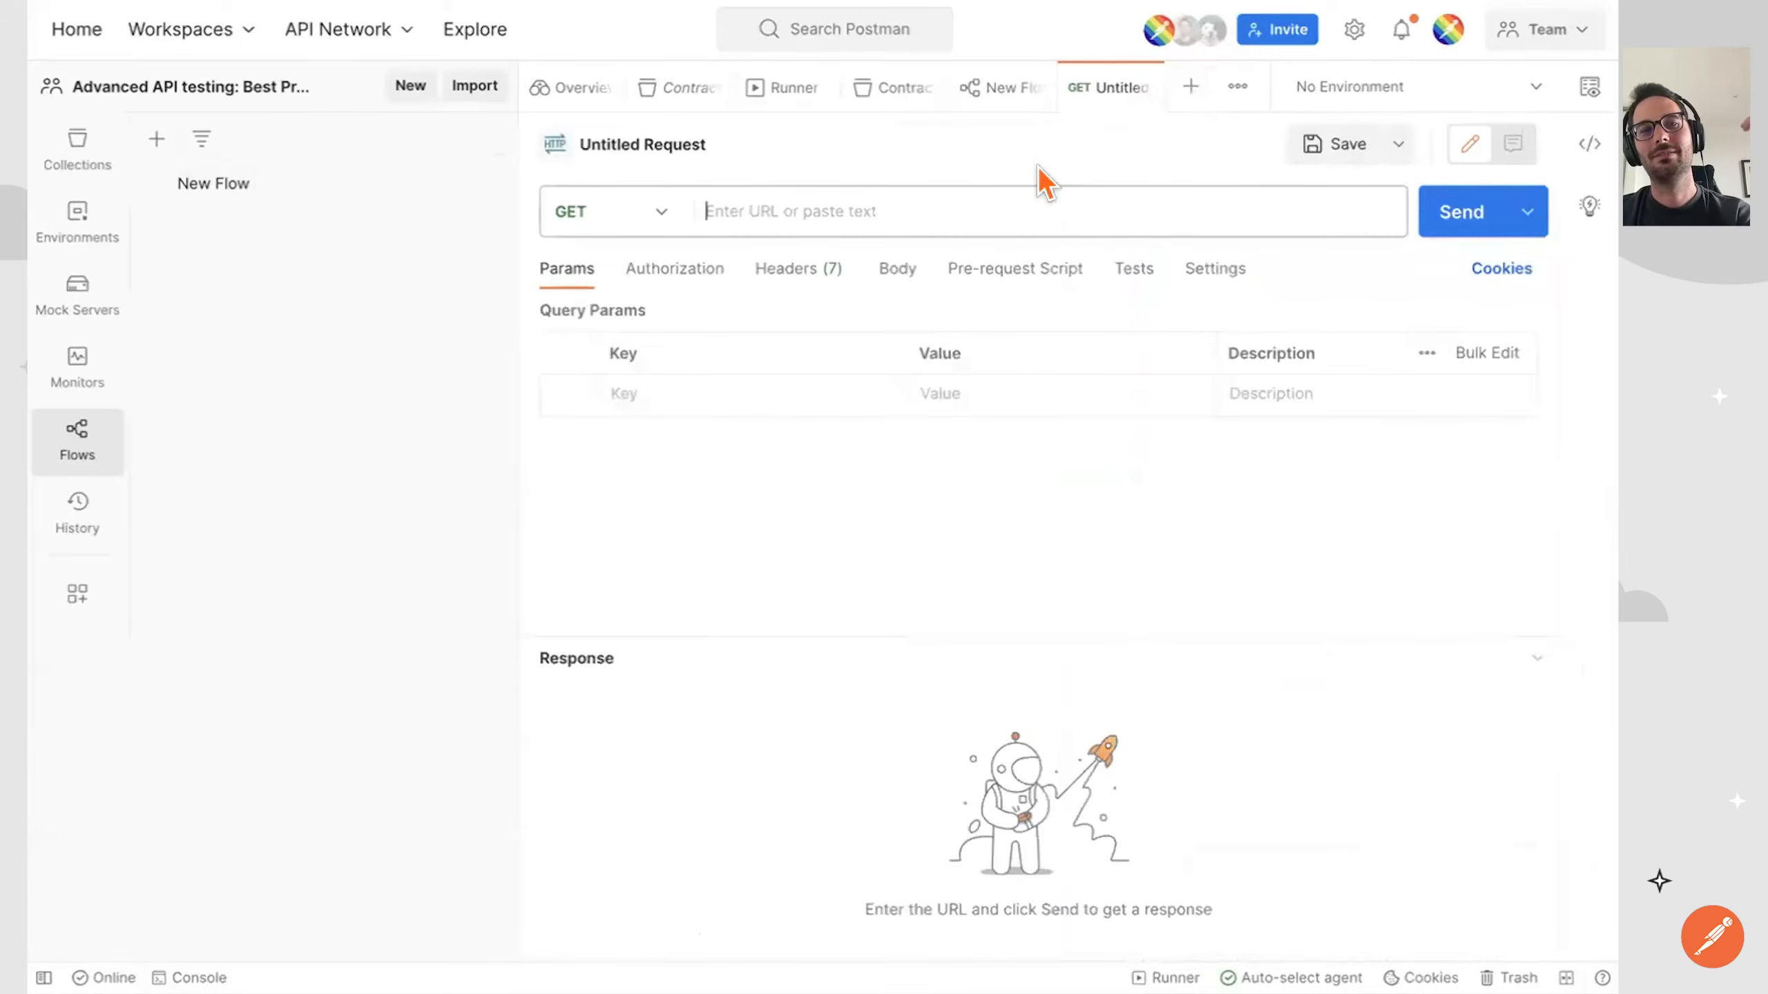
key("ctrl+v")
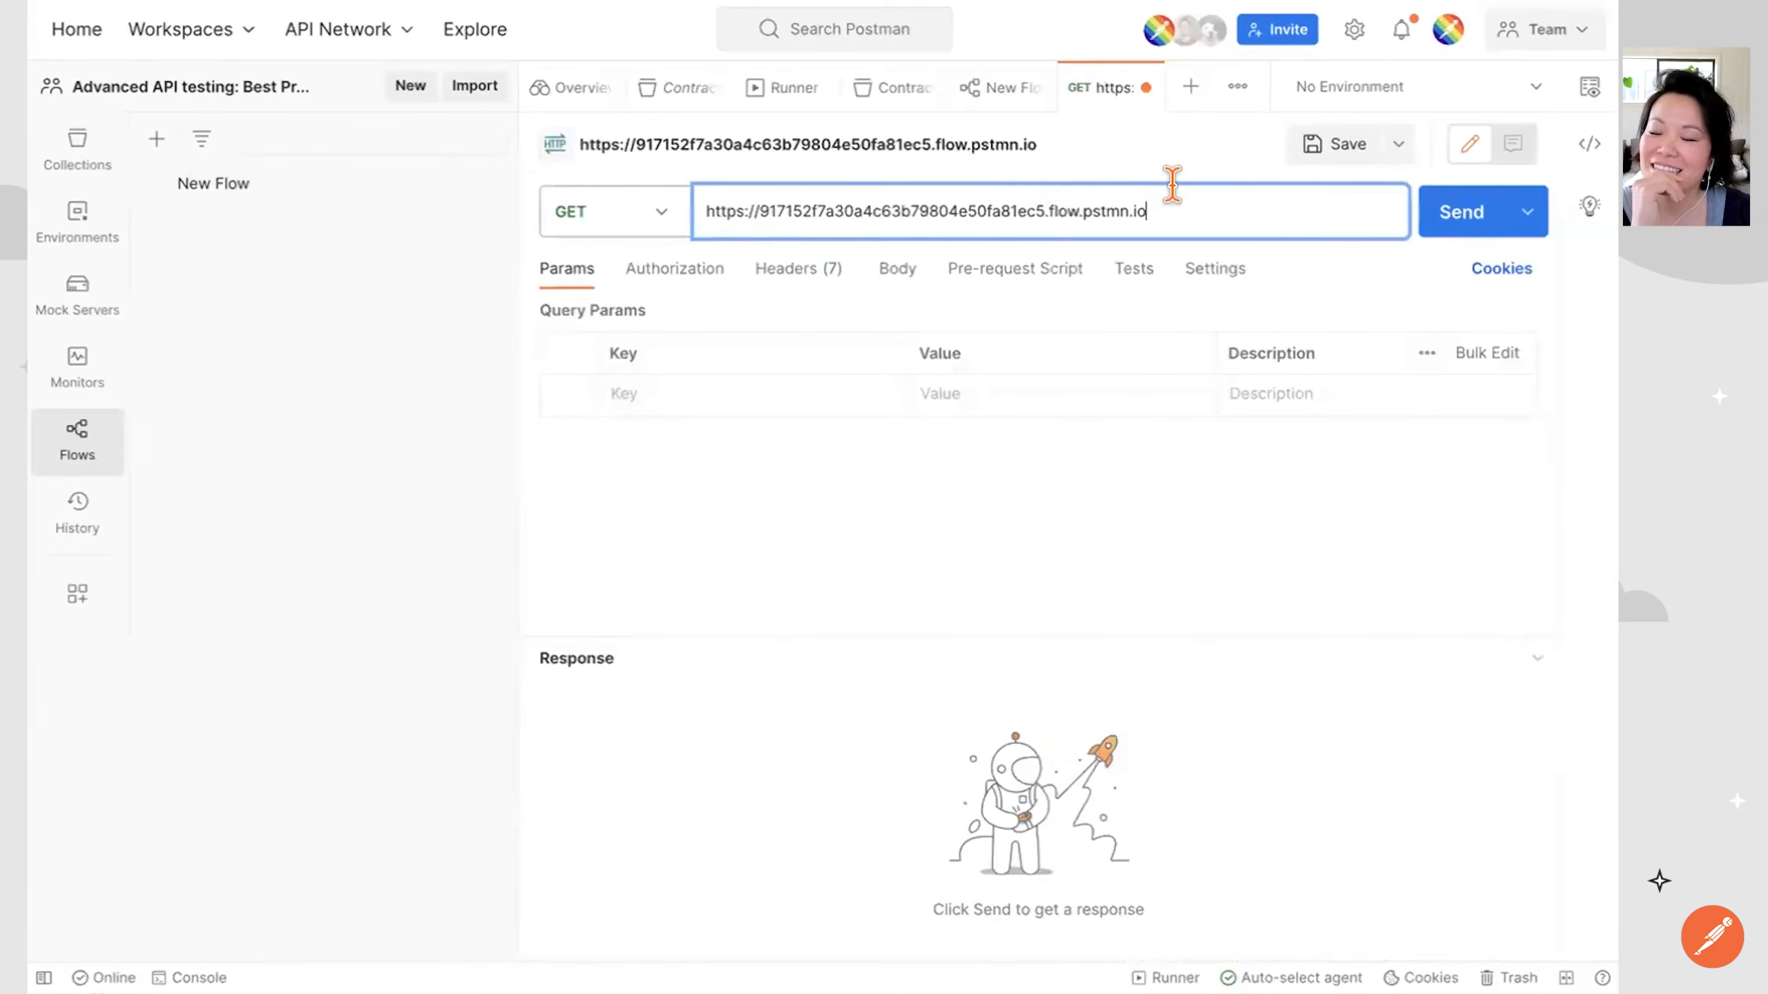
left_click(1427, 225)
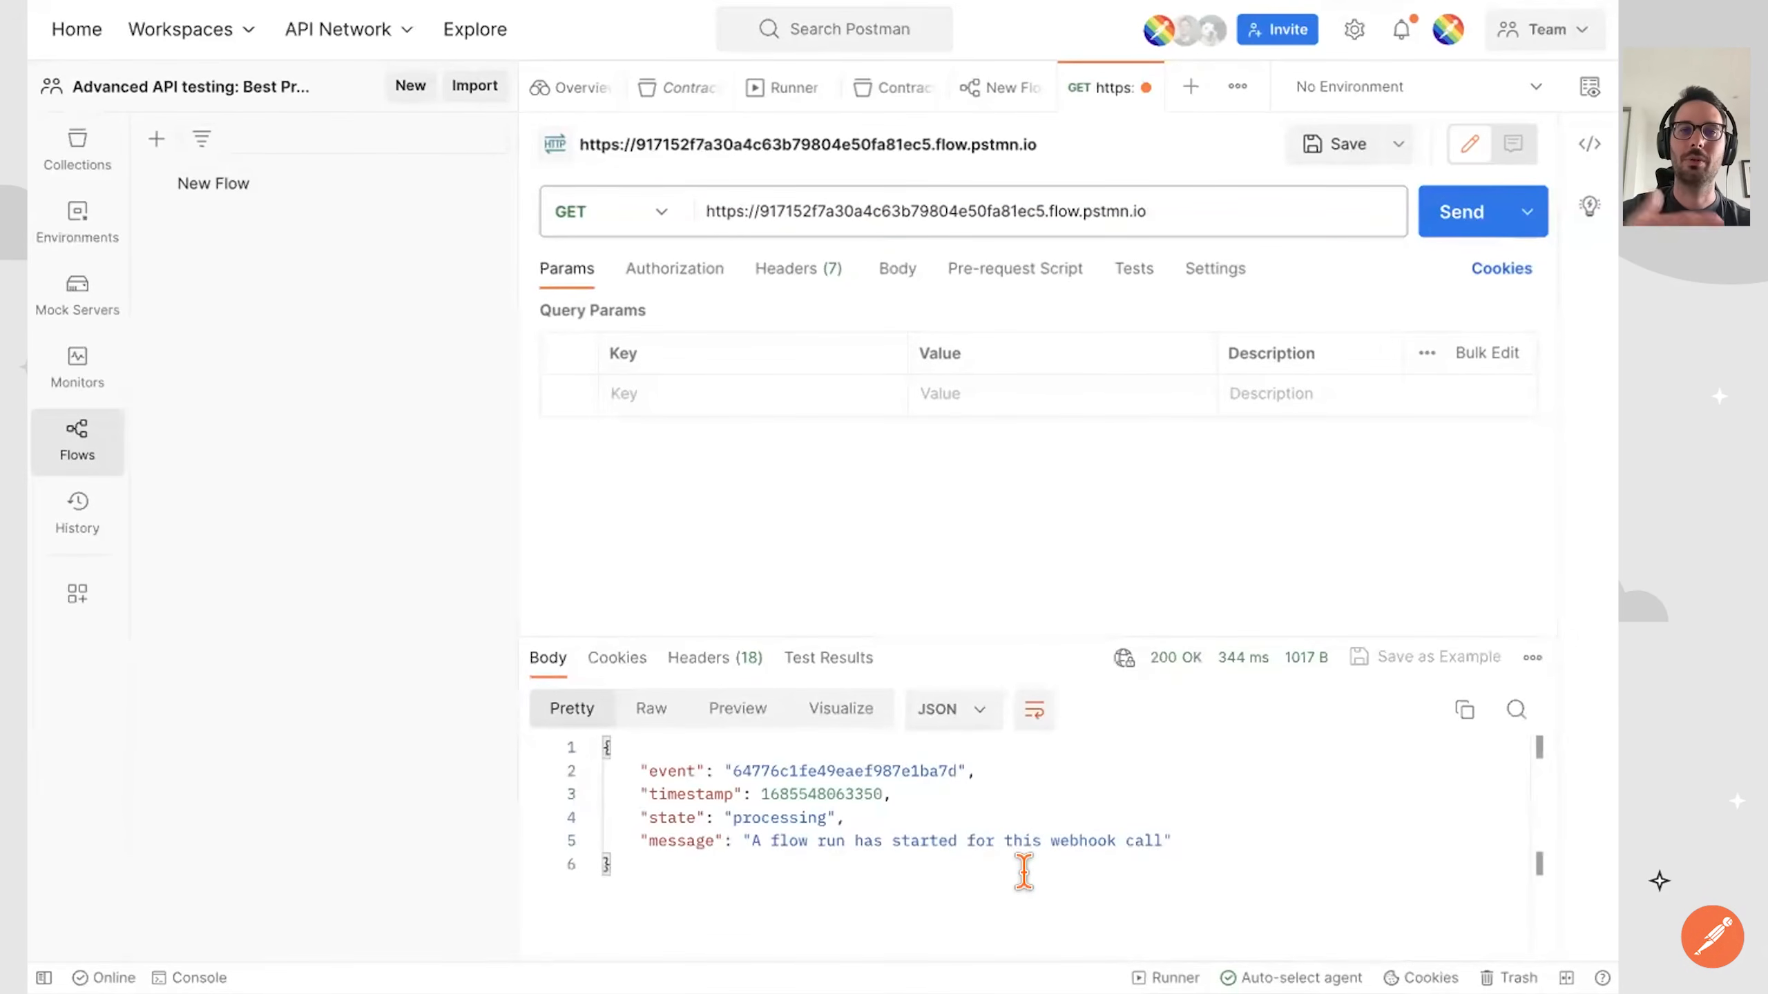
Return to the deployed flow, view its live logs, expand the logged response object, and close the console and the runs details.
left_click(1006, 87)
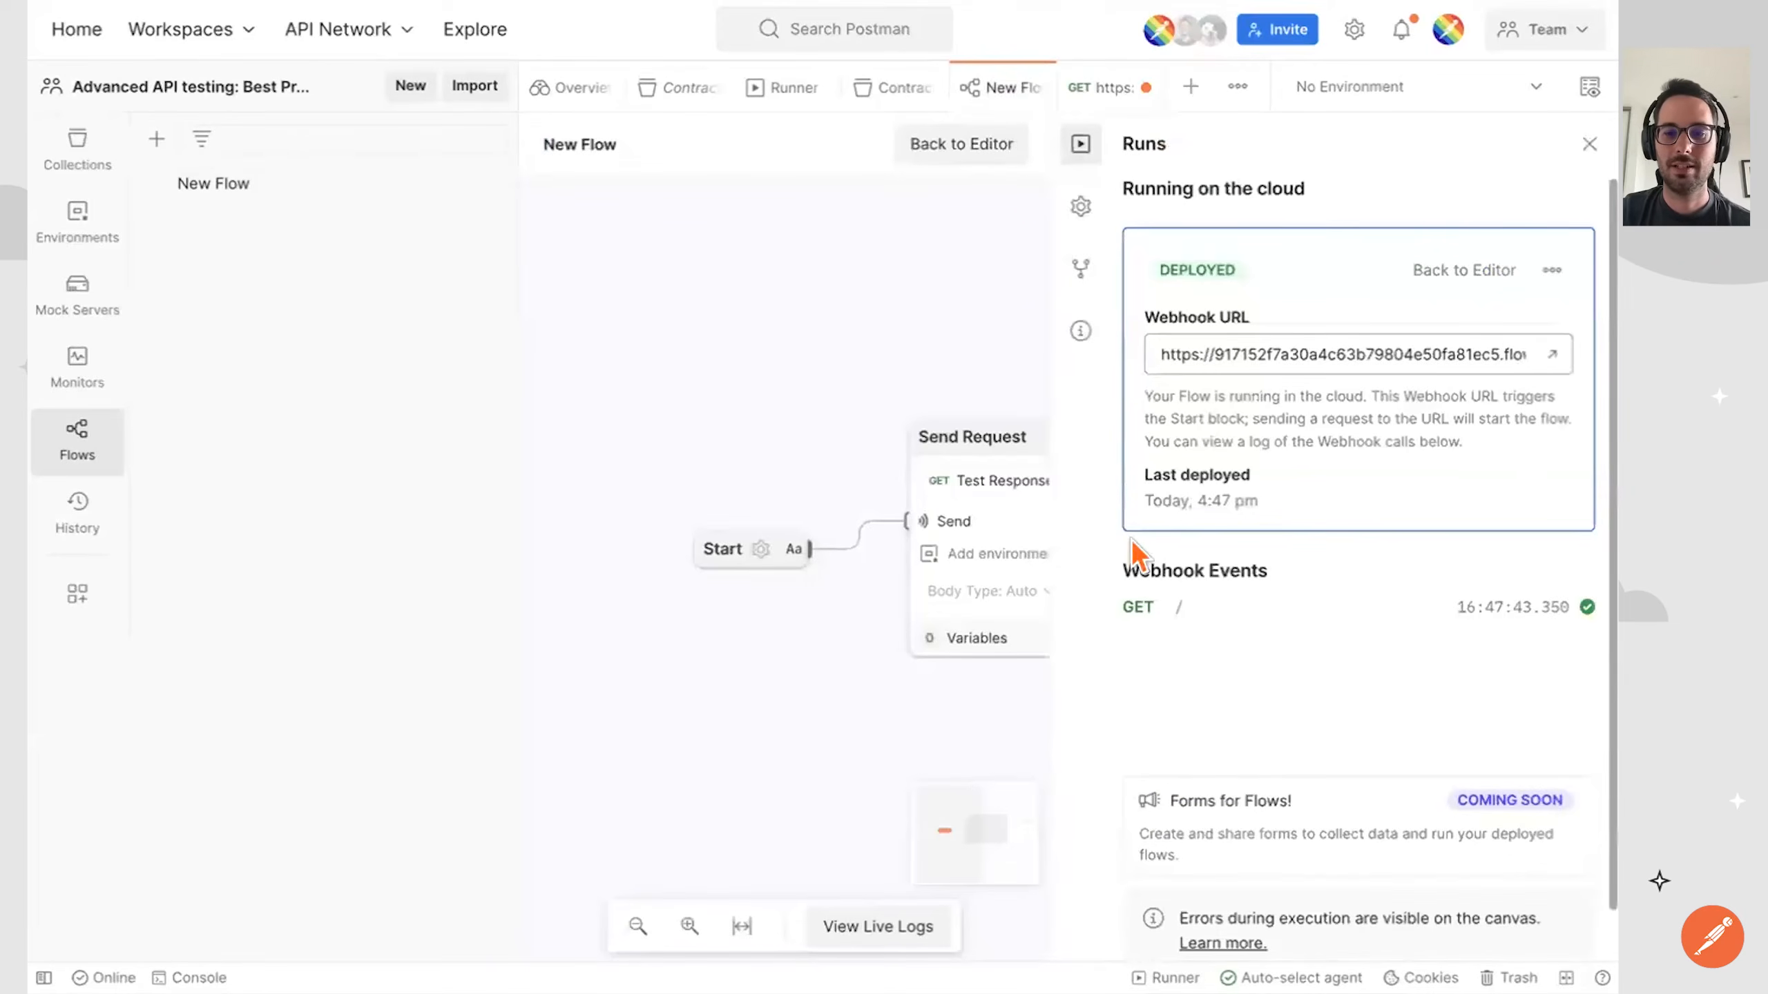
scroll(1138, 707, "down", 1)
left_click(852, 926)
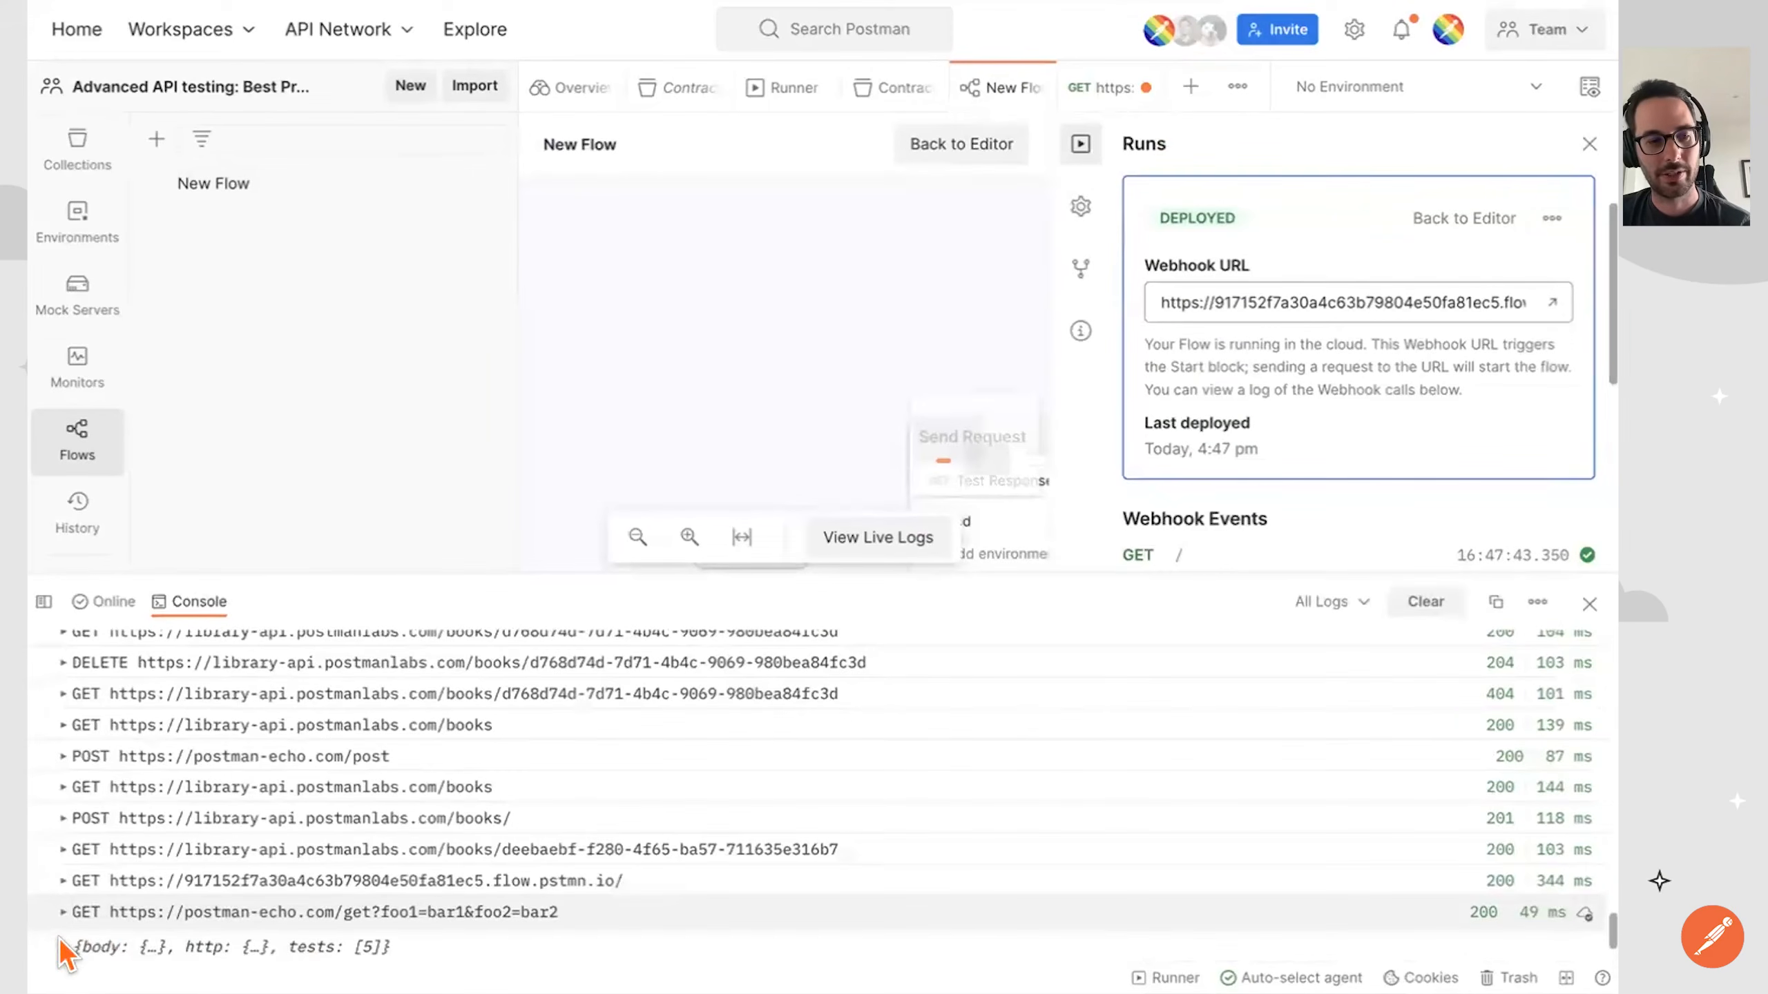
left_click(82, 938)
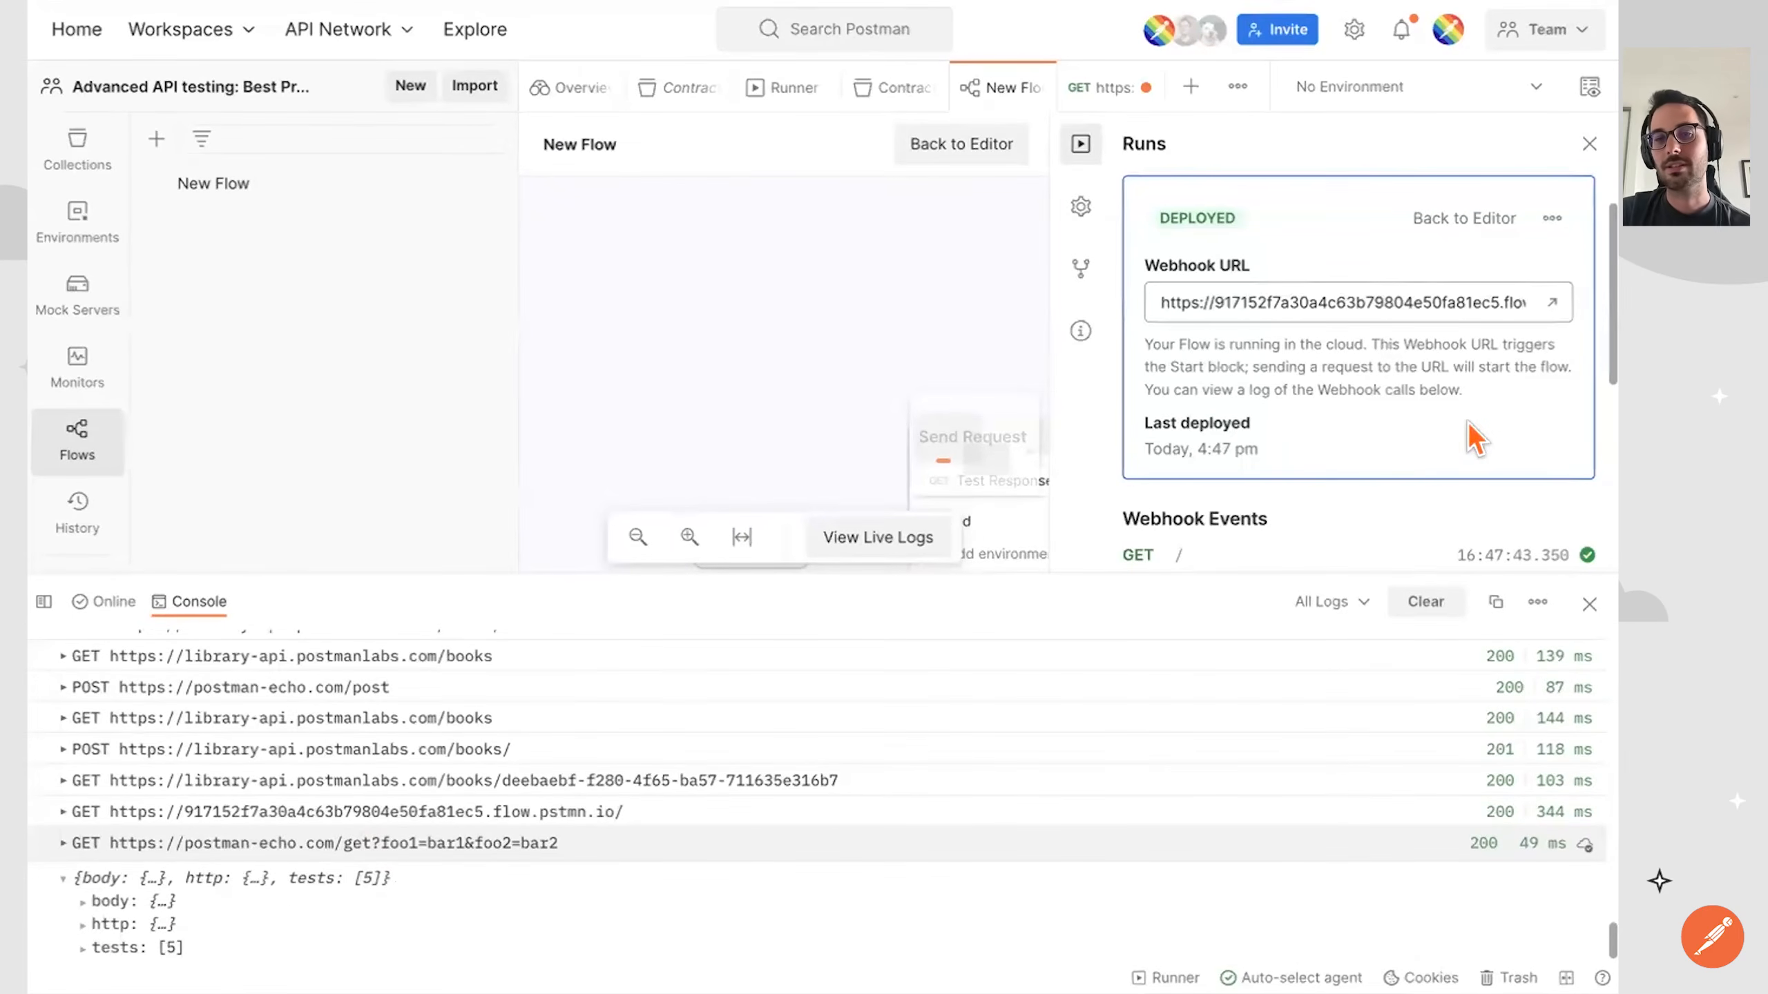
left_click(1590, 143)
left_click(1589, 604)
left_click_drag(1212, 363, 1079, 362)
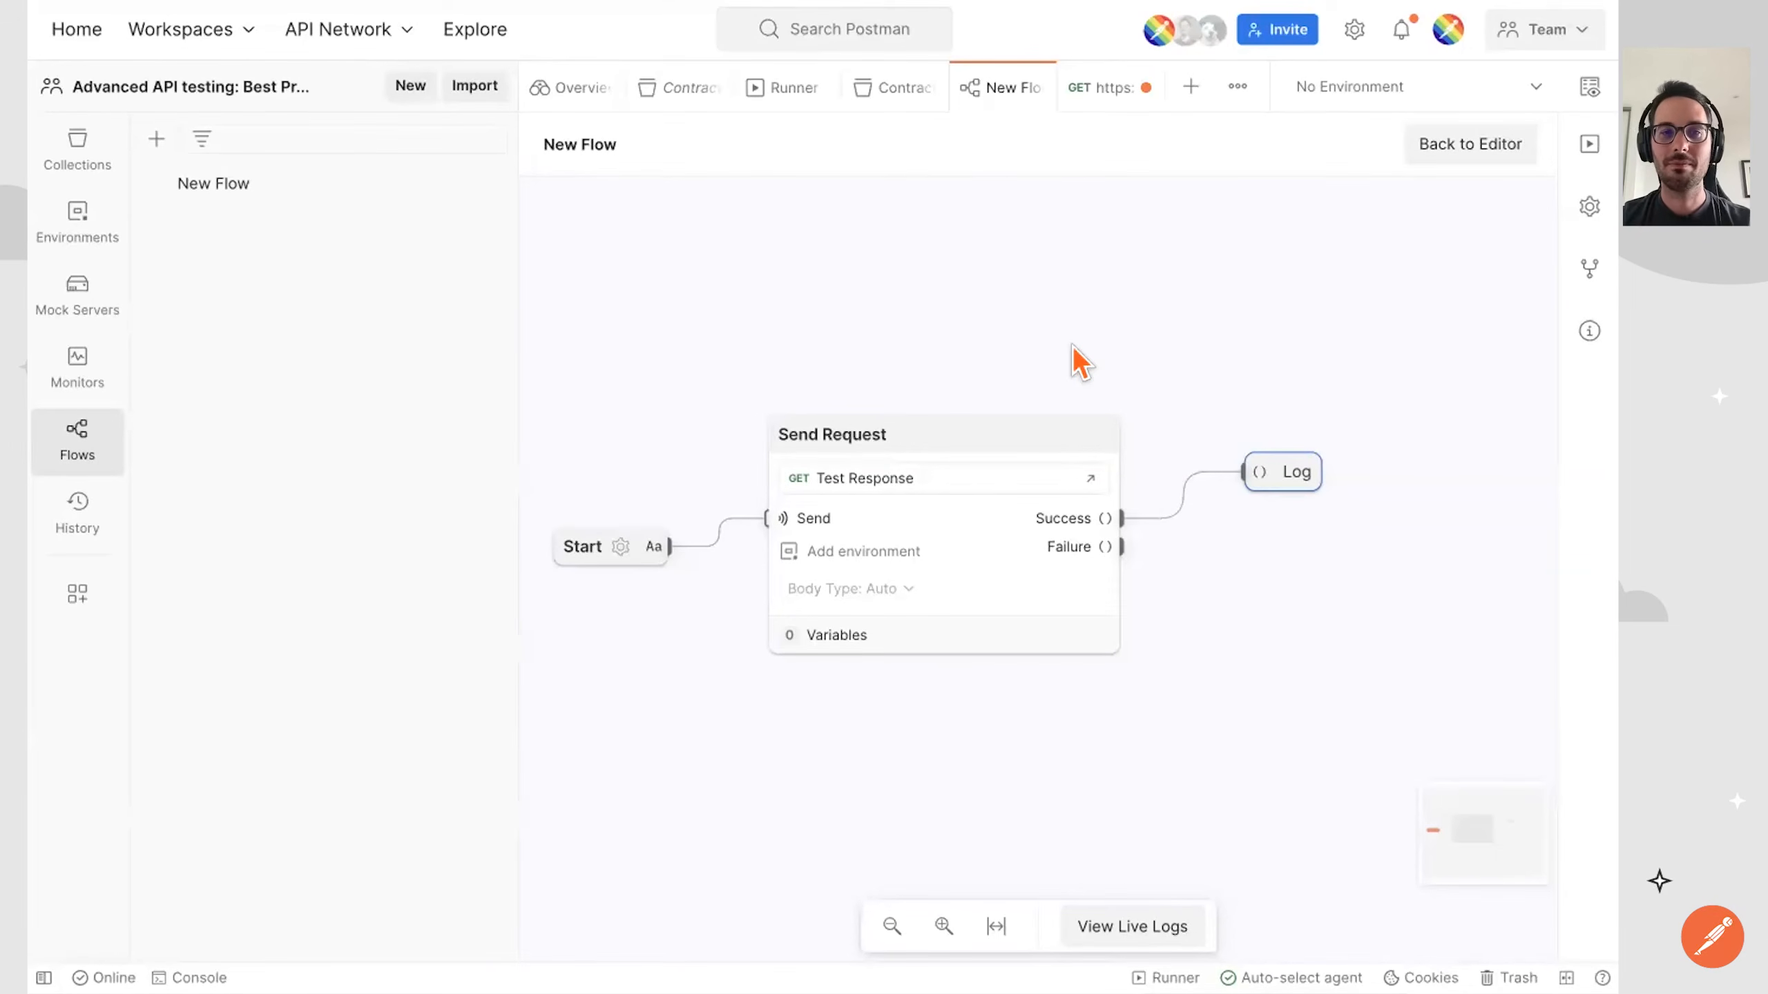
Search all of Postman for "brewing flows", dismiss the results and return the deployed flow to its editor.
left_click(906, 21)
type("brewing flows")
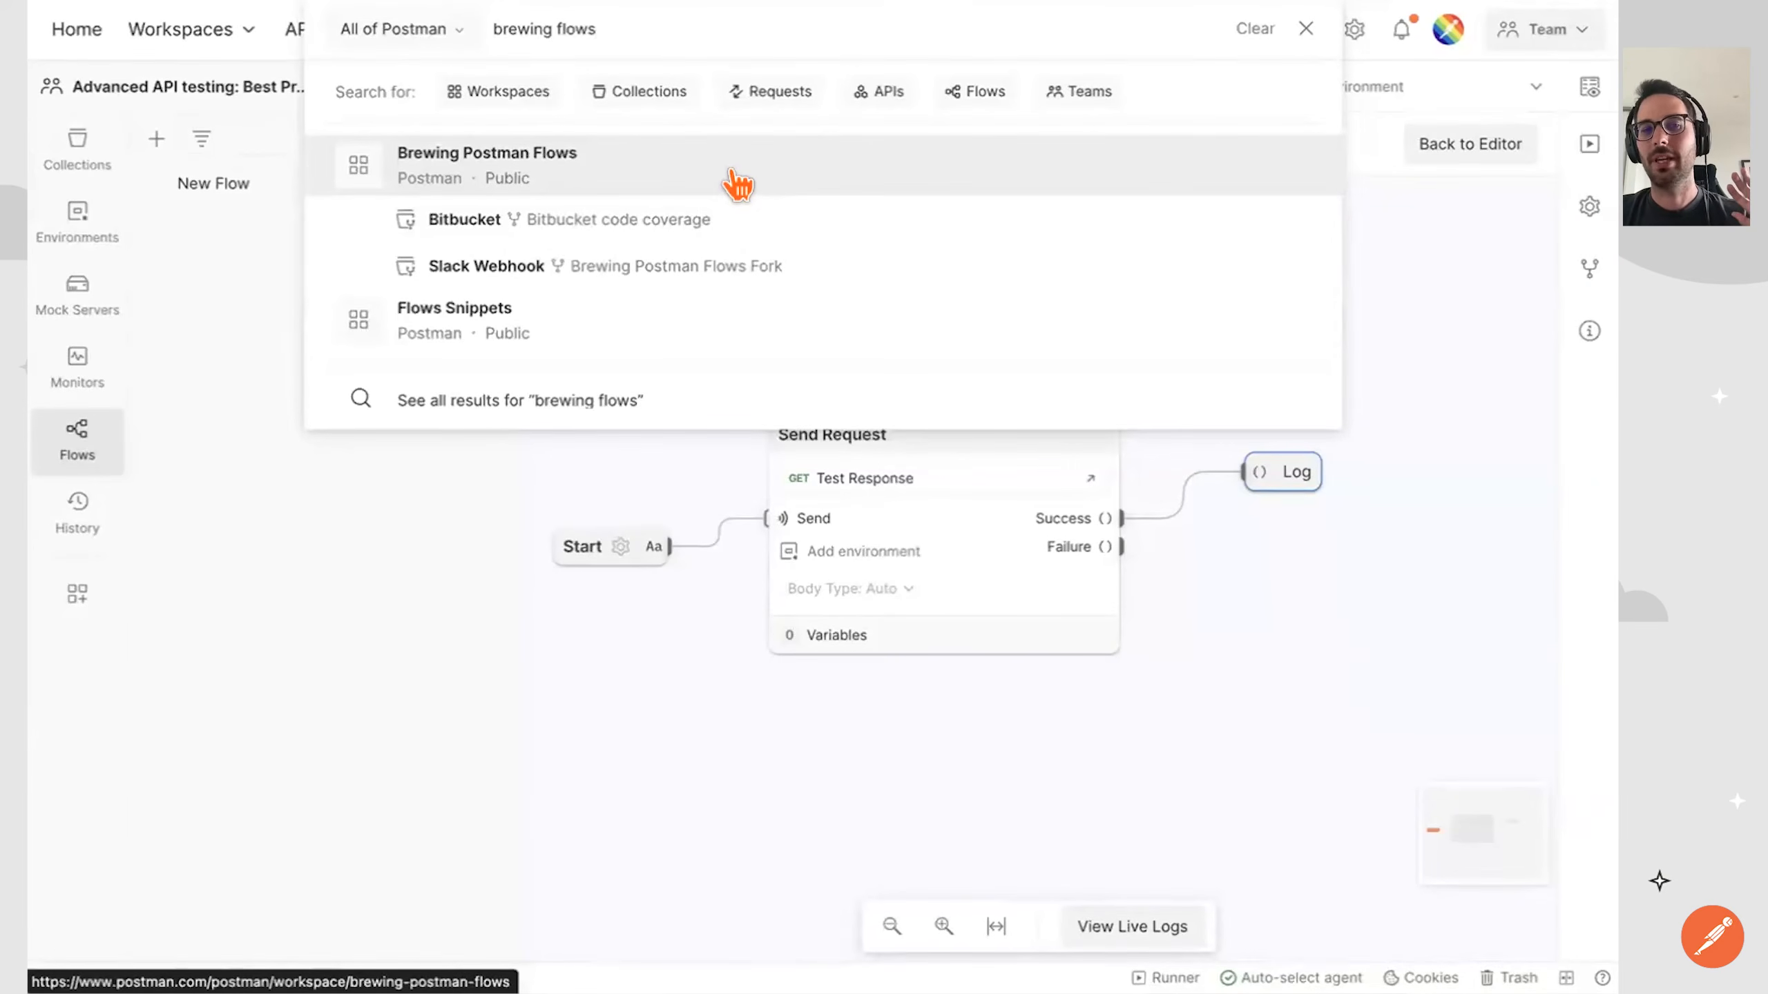
left_click(1437, 247)
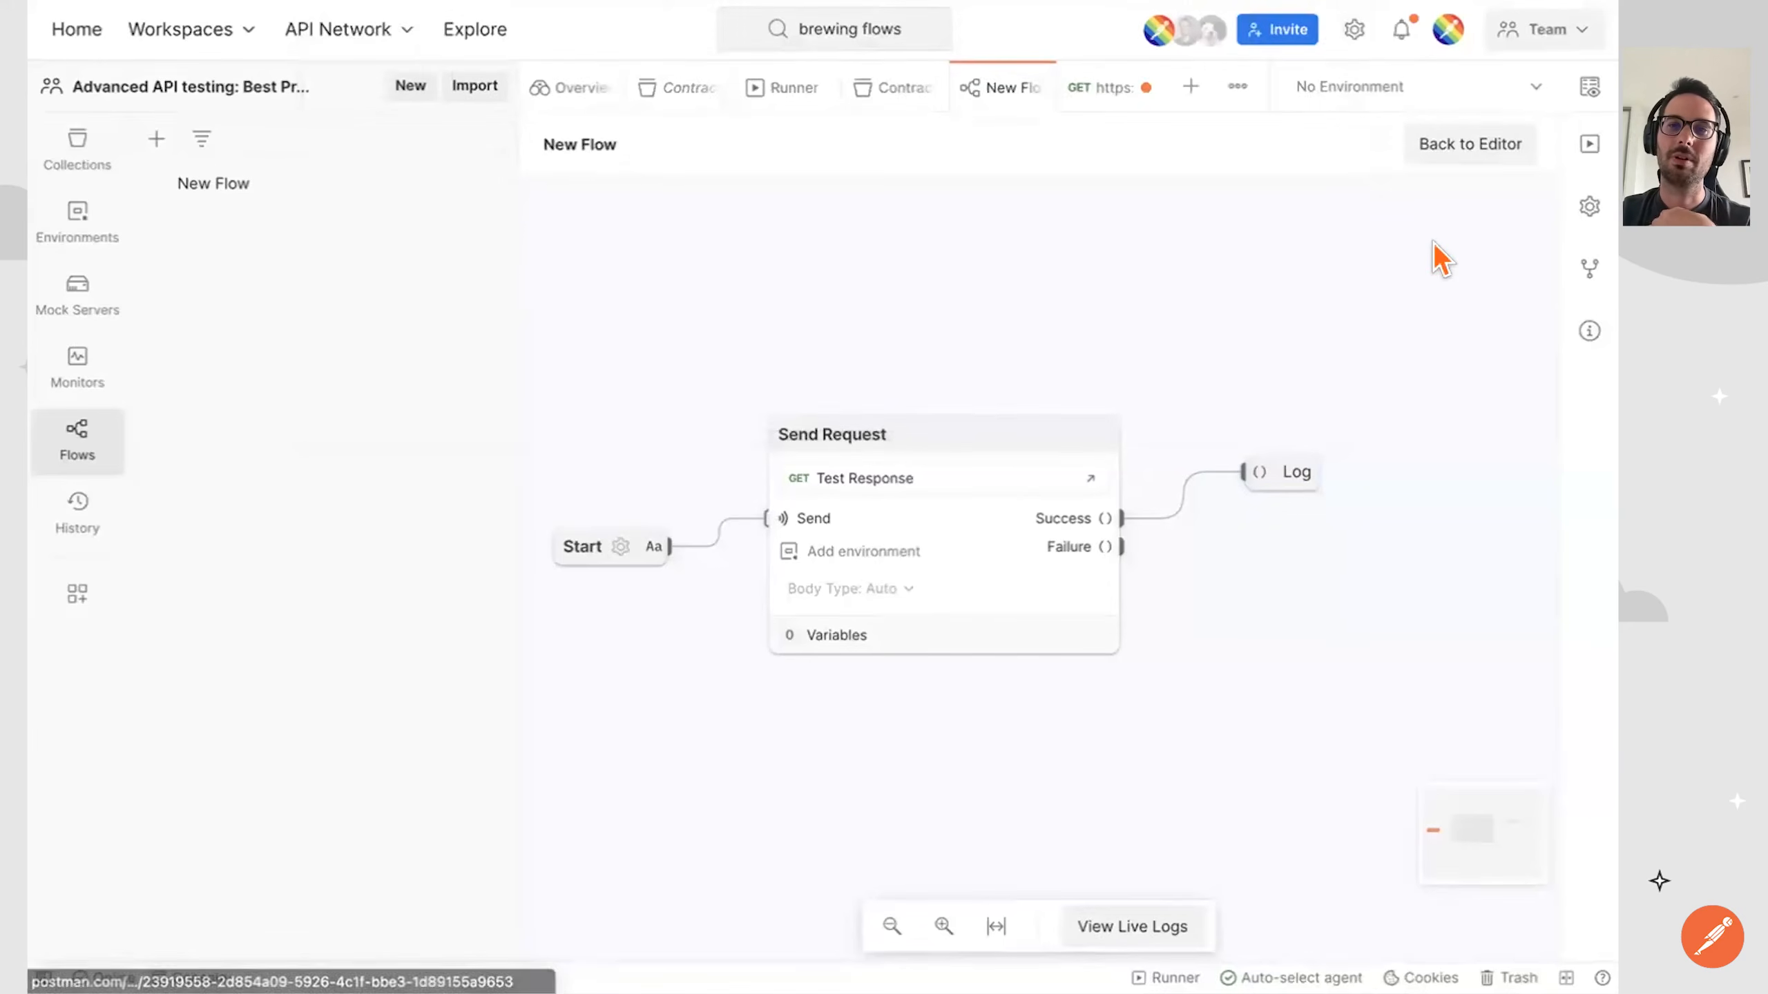
left_click(1484, 149)
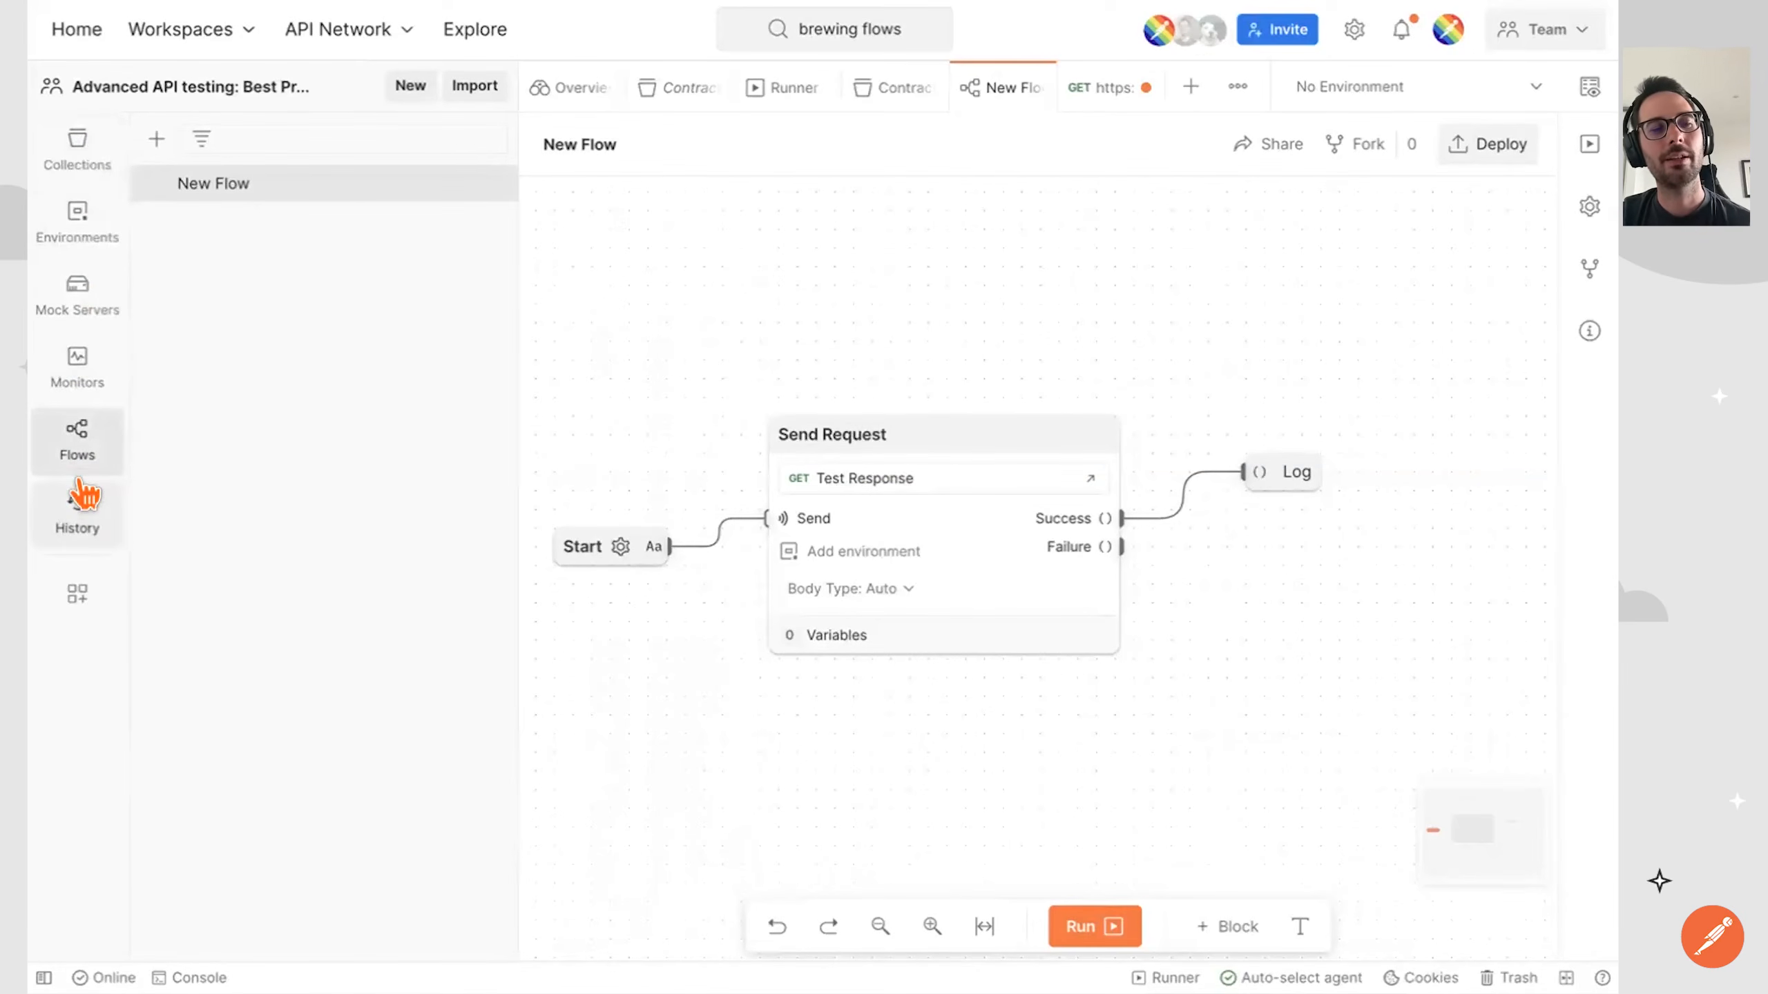
In the workspace's sidebar configuration, switch Environments, Mock Servers and Monitors off and on again, and enable APIs.
left_click(78, 588)
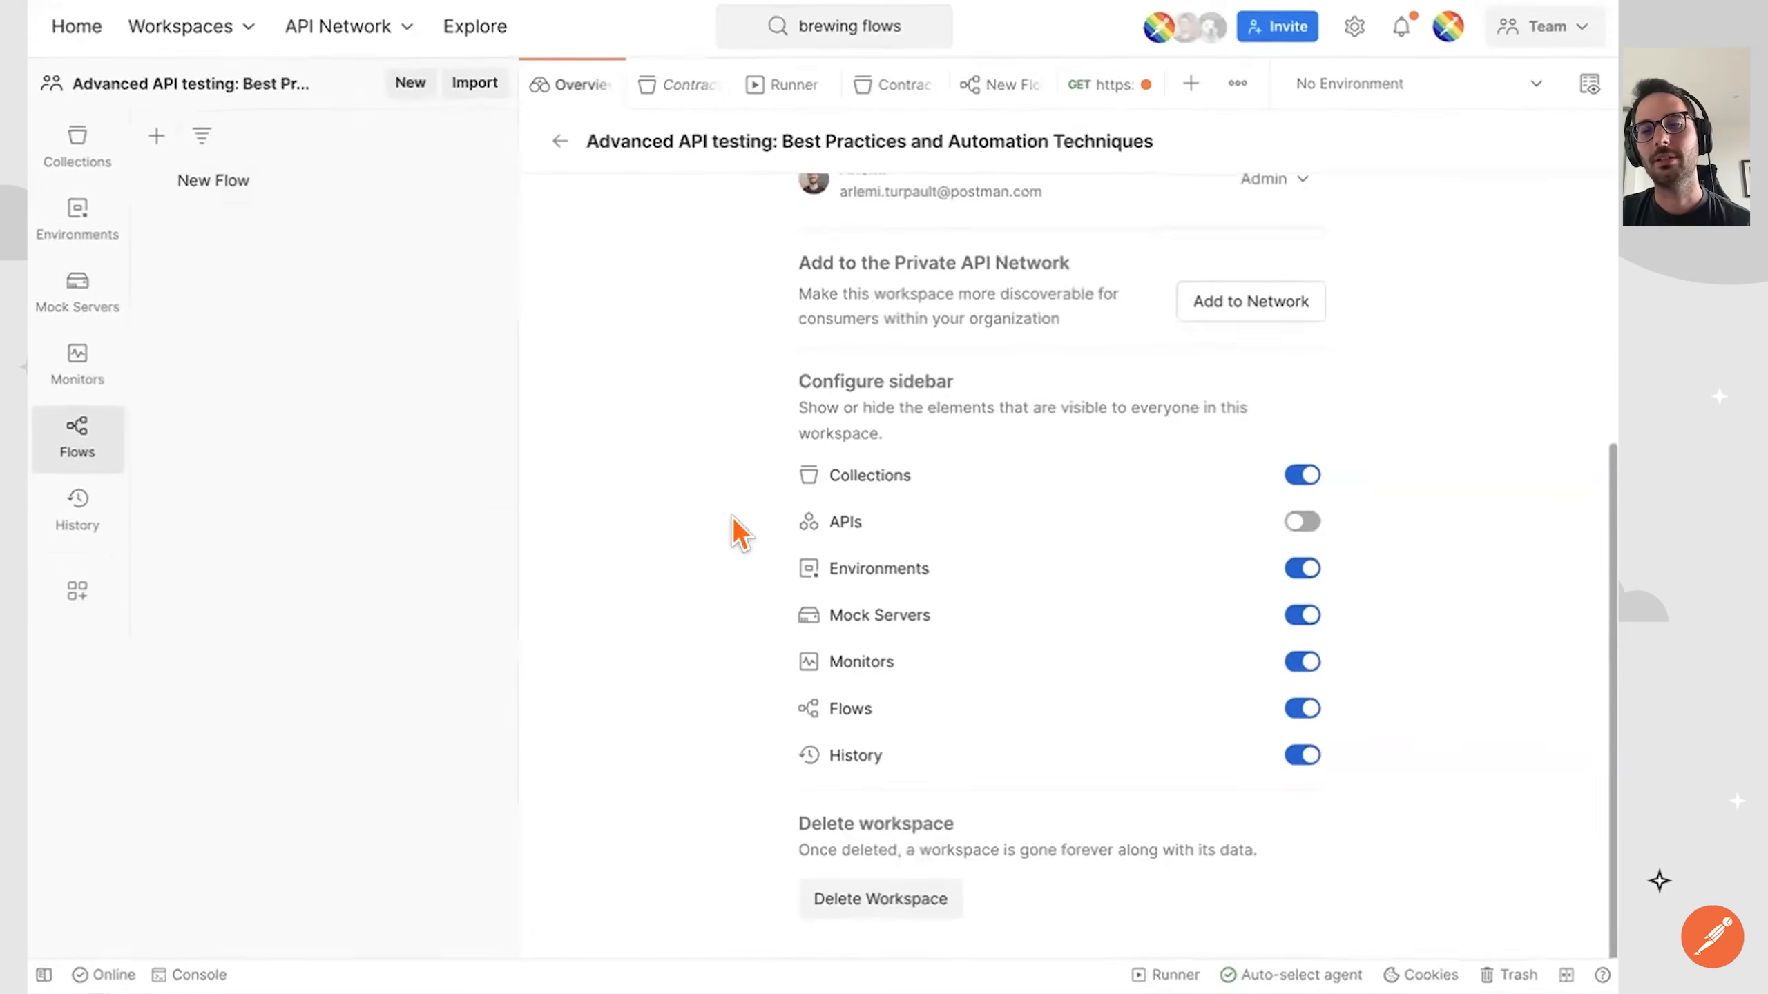
left_click(1300, 572)
left_click(1300, 618)
left_click(1299, 666)
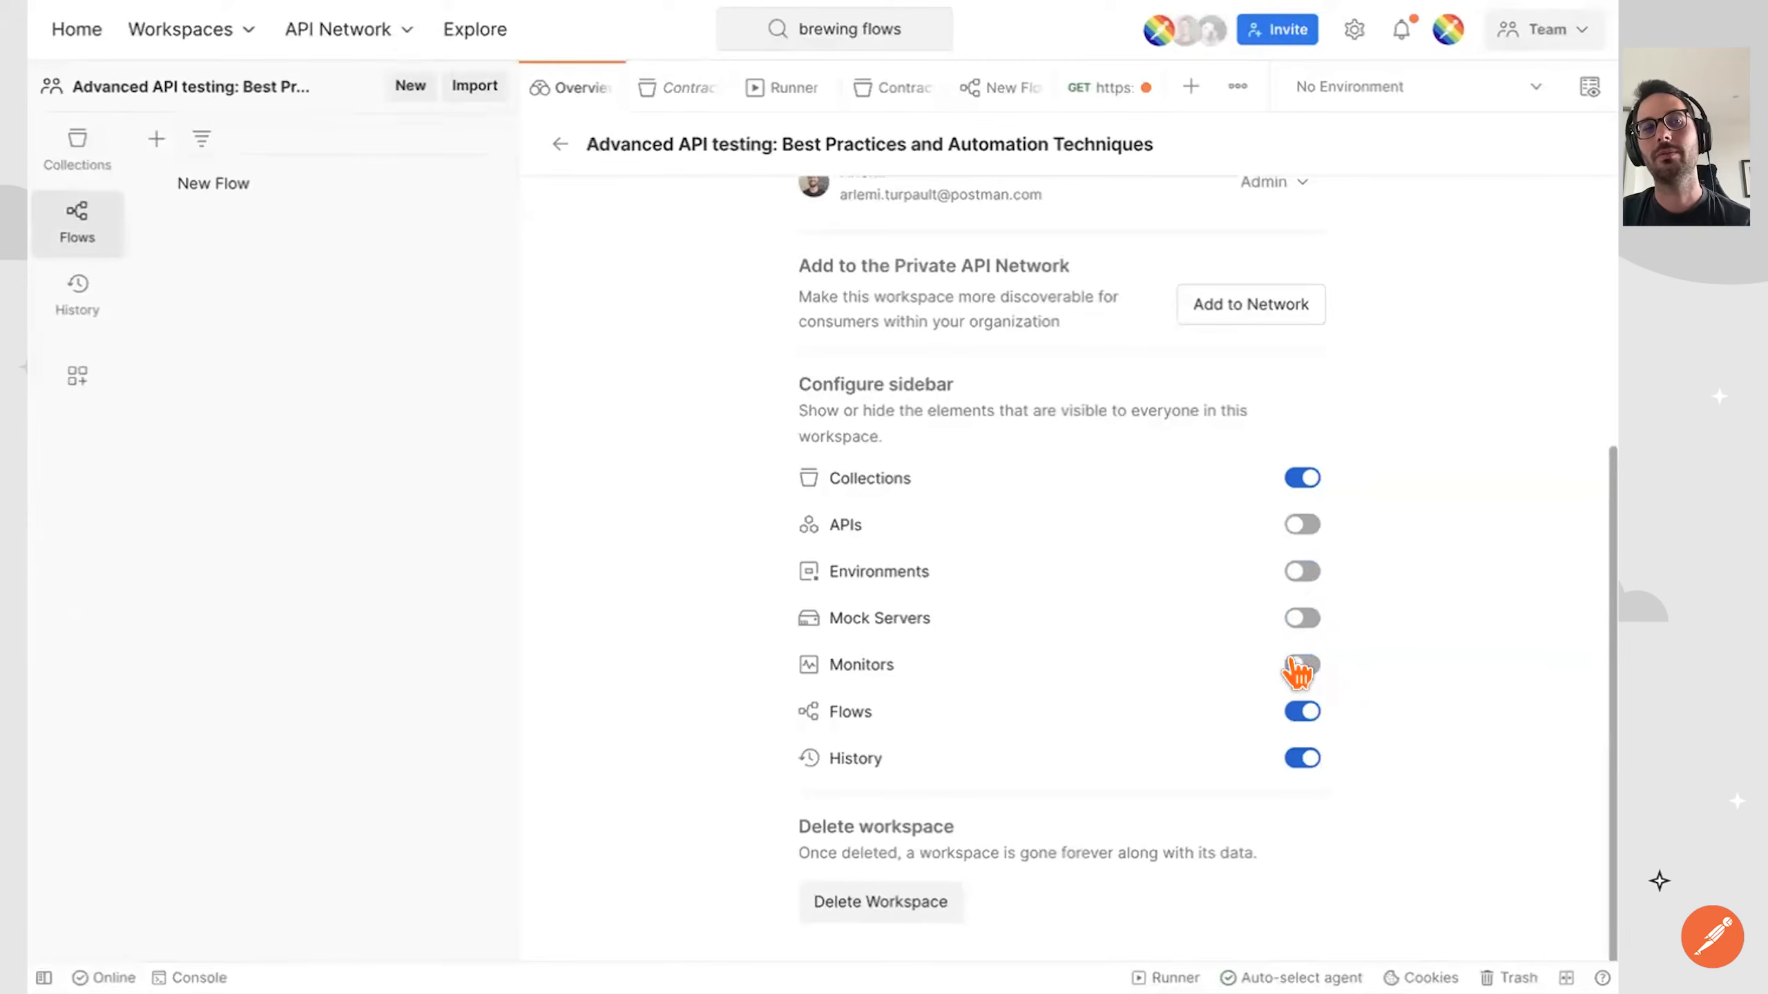
left_click(1298, 666)
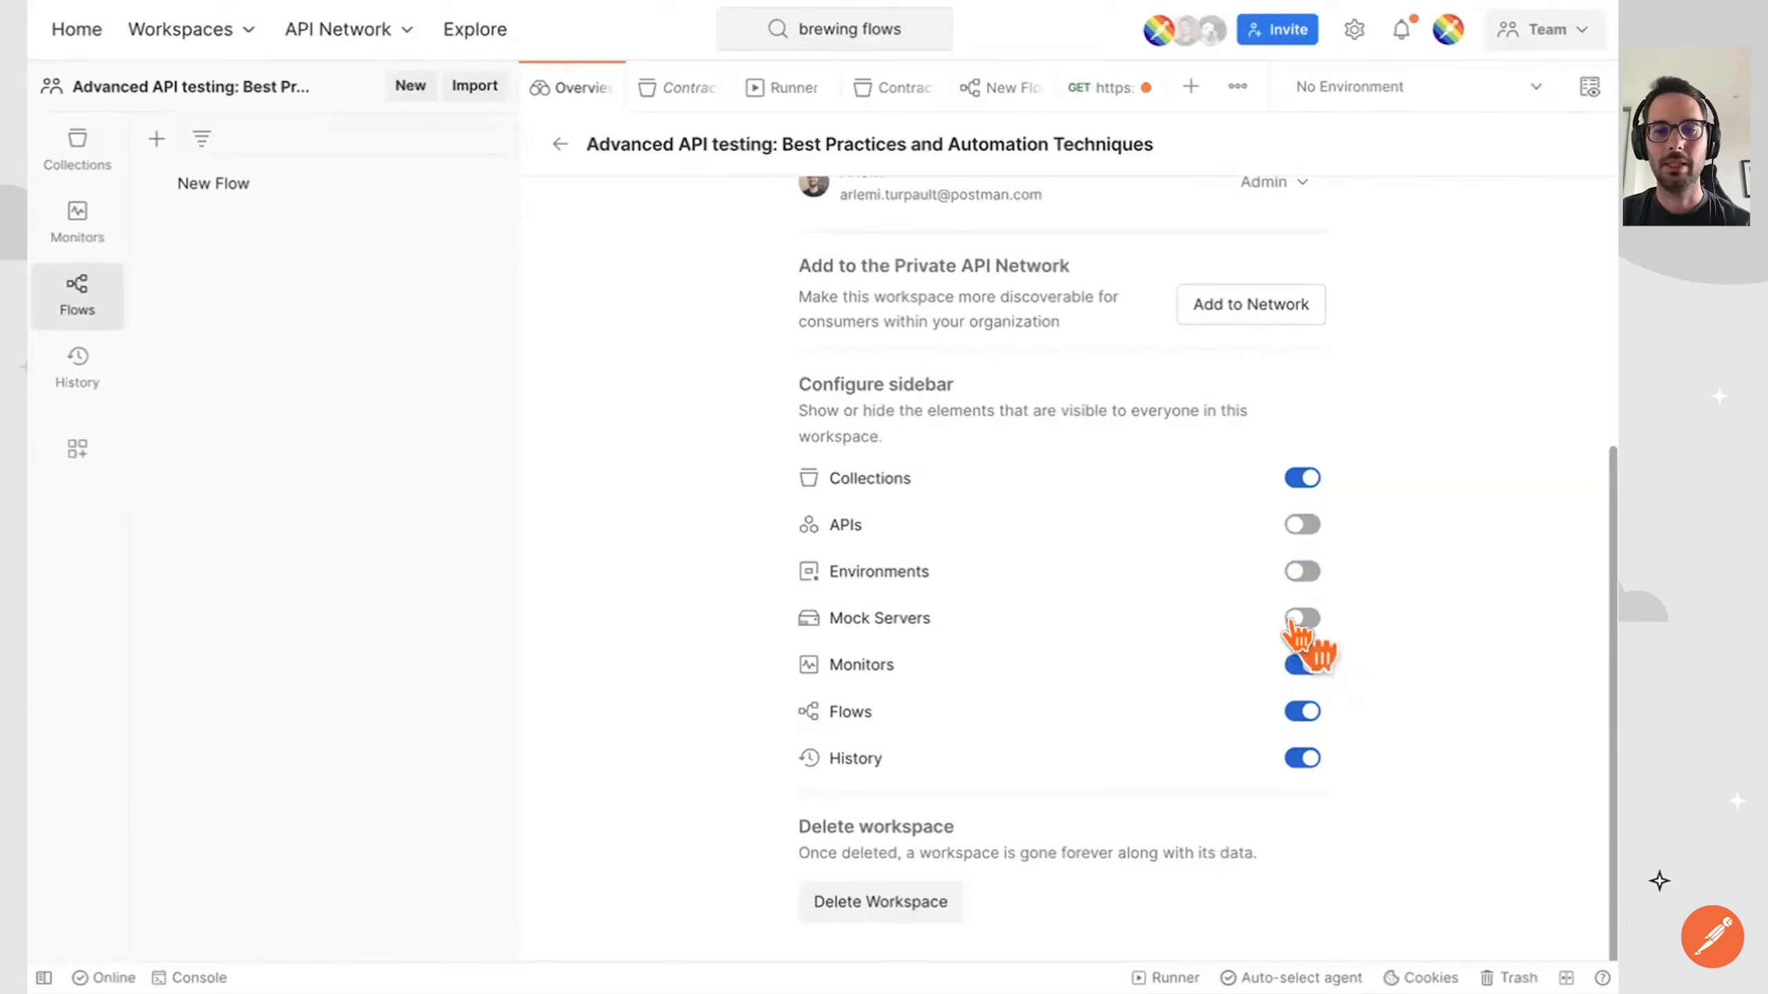
left_click(1300, 618)
left_click(1300, 572)
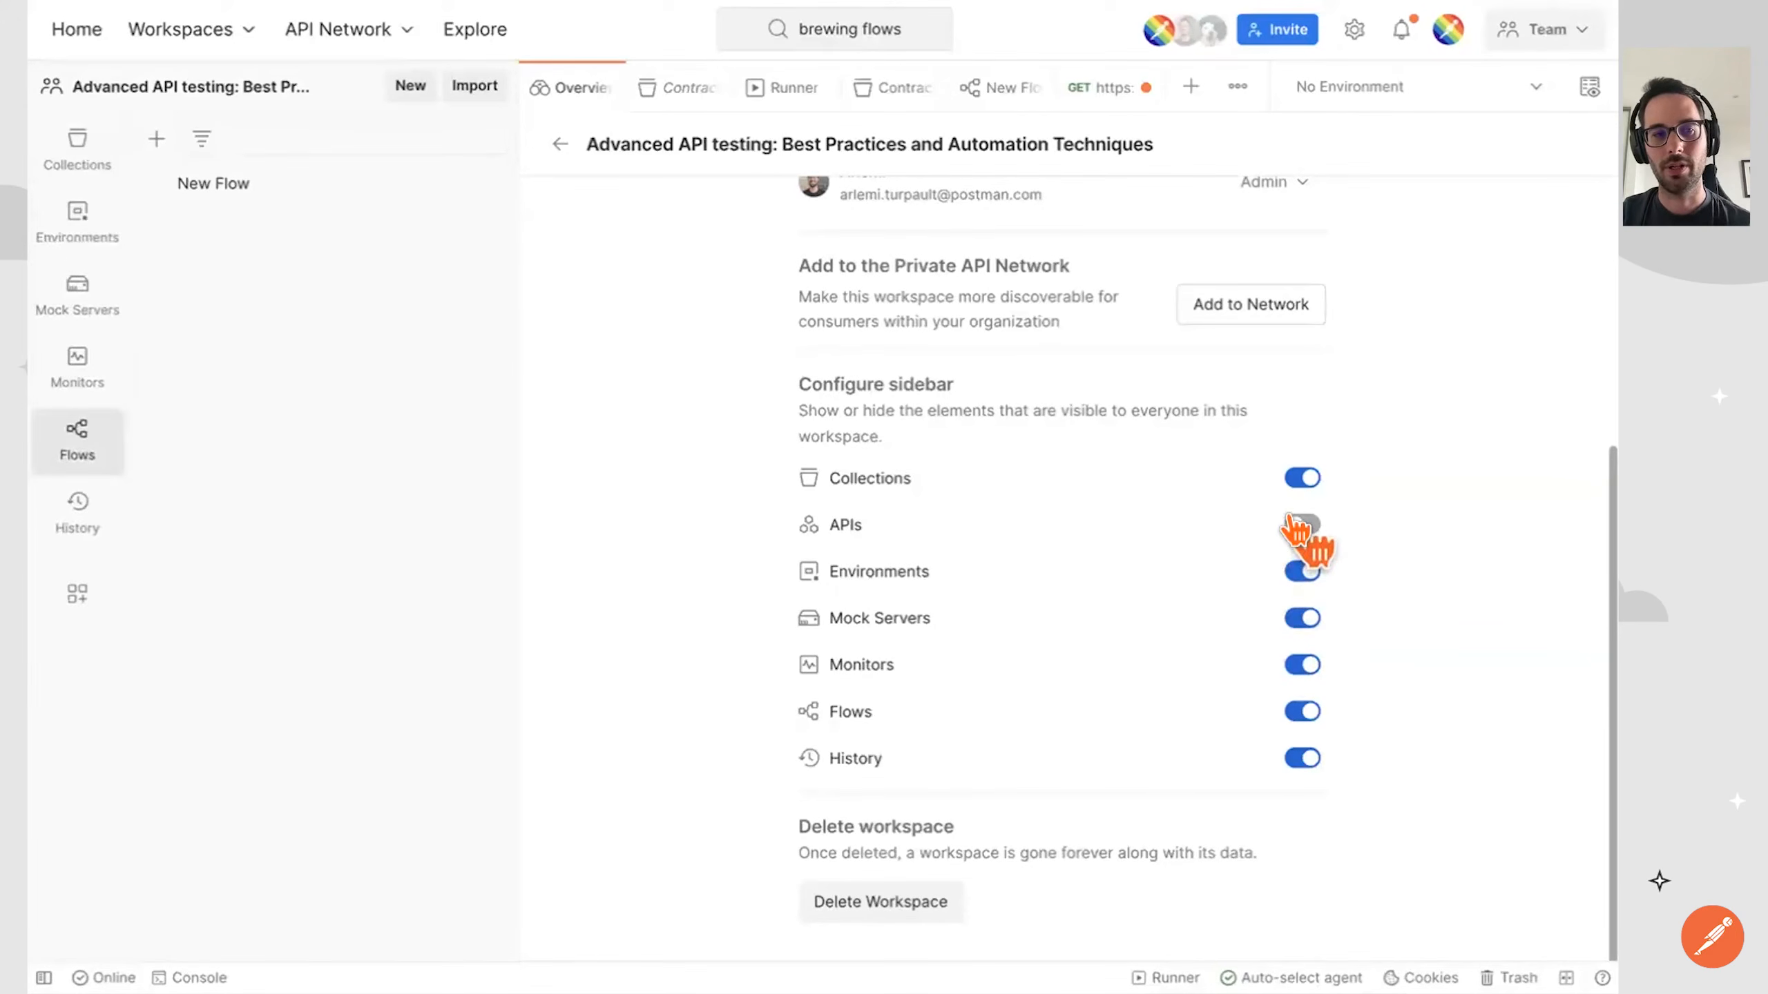
left_click(1298, 525)
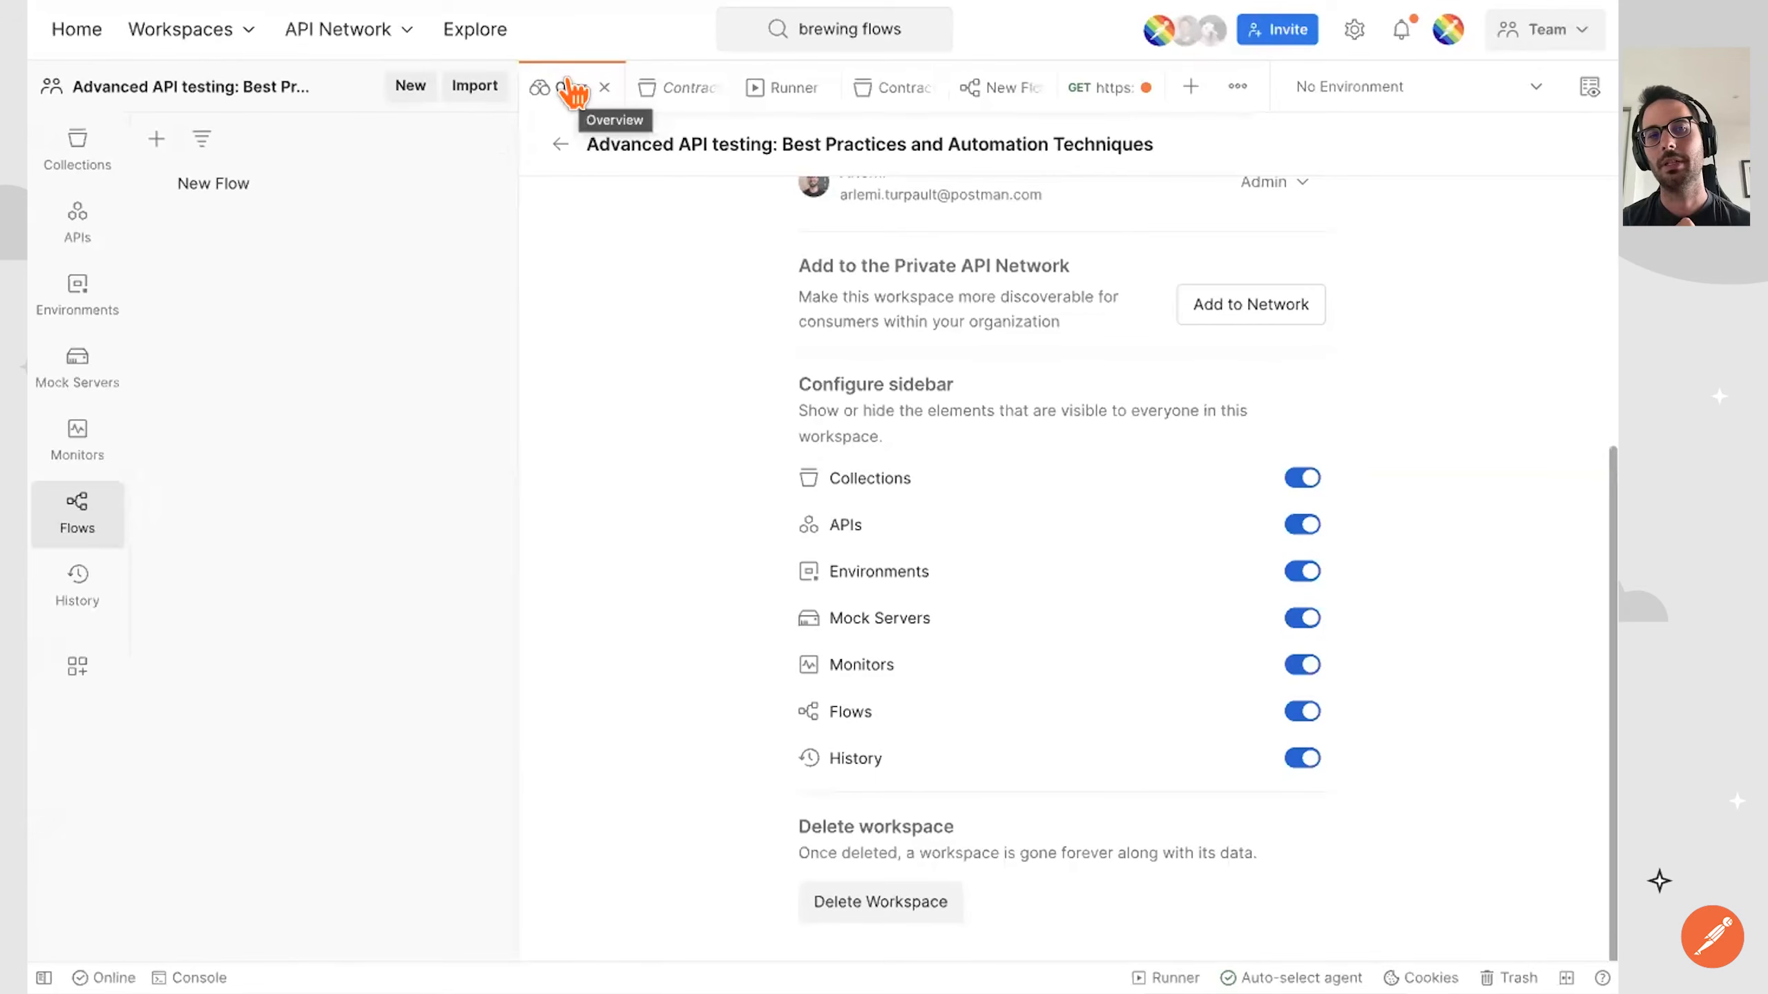
Show the workspace's collections and return from the workspace settings to the overview.
left_click(80, 161)
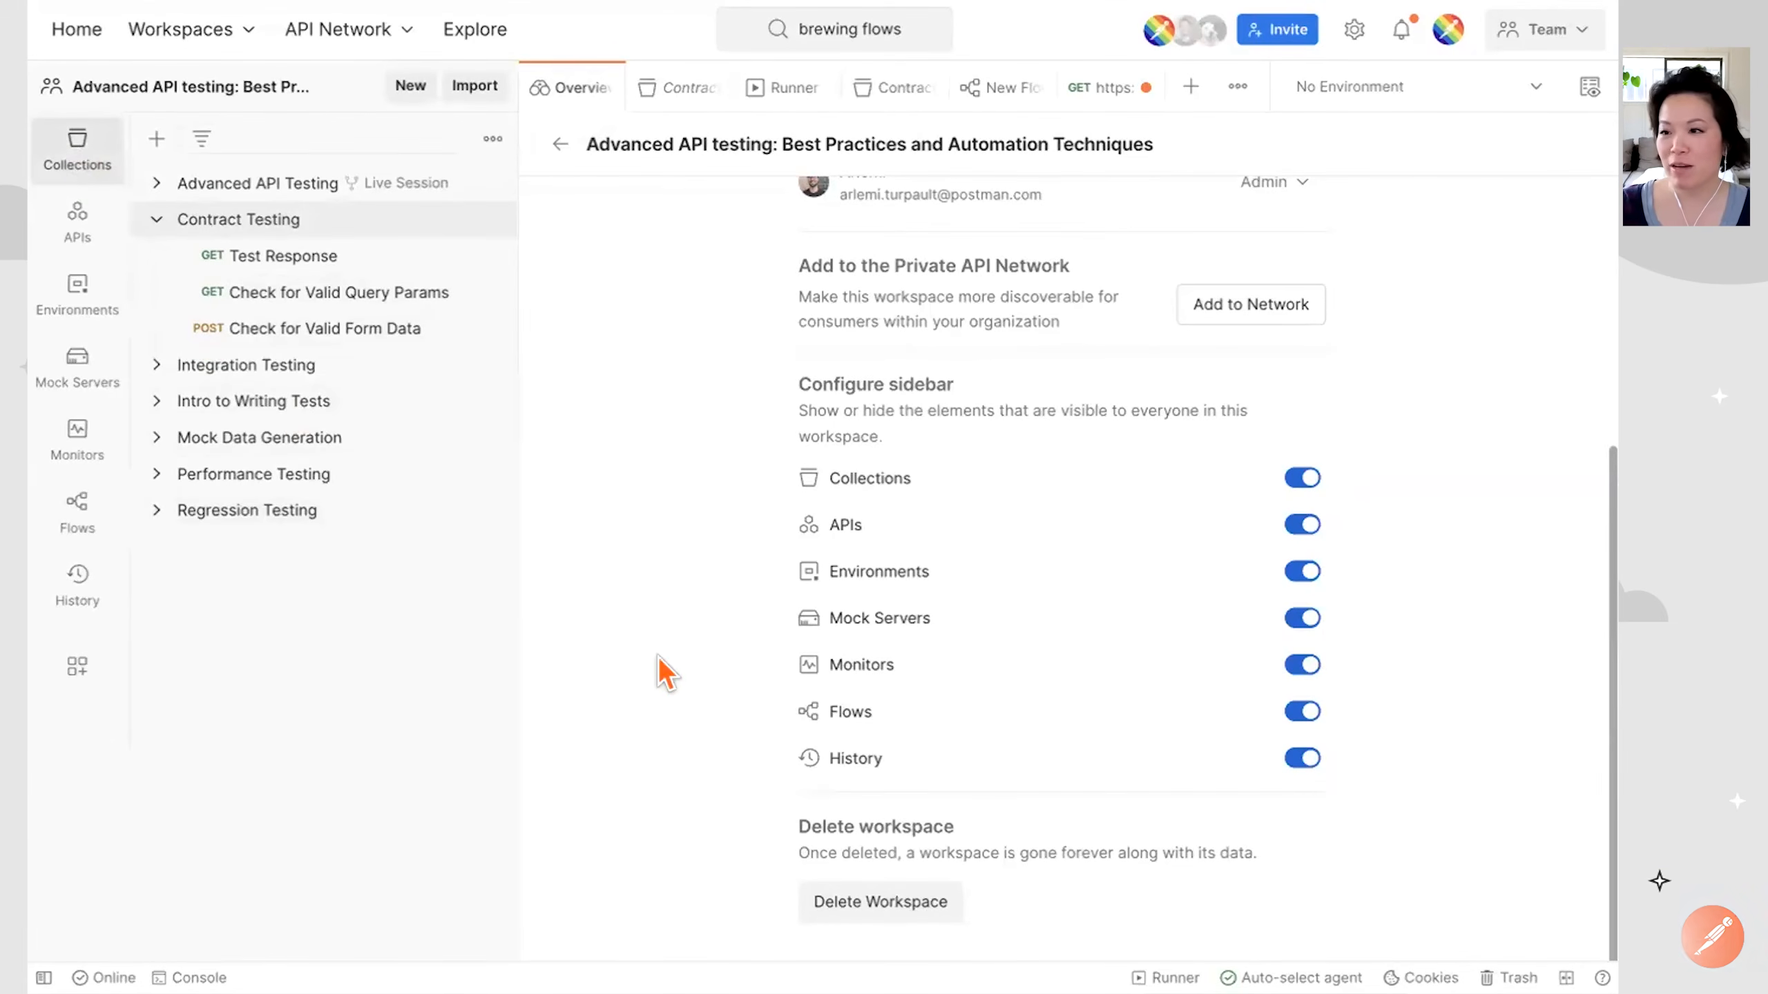
left_click(558, 145)
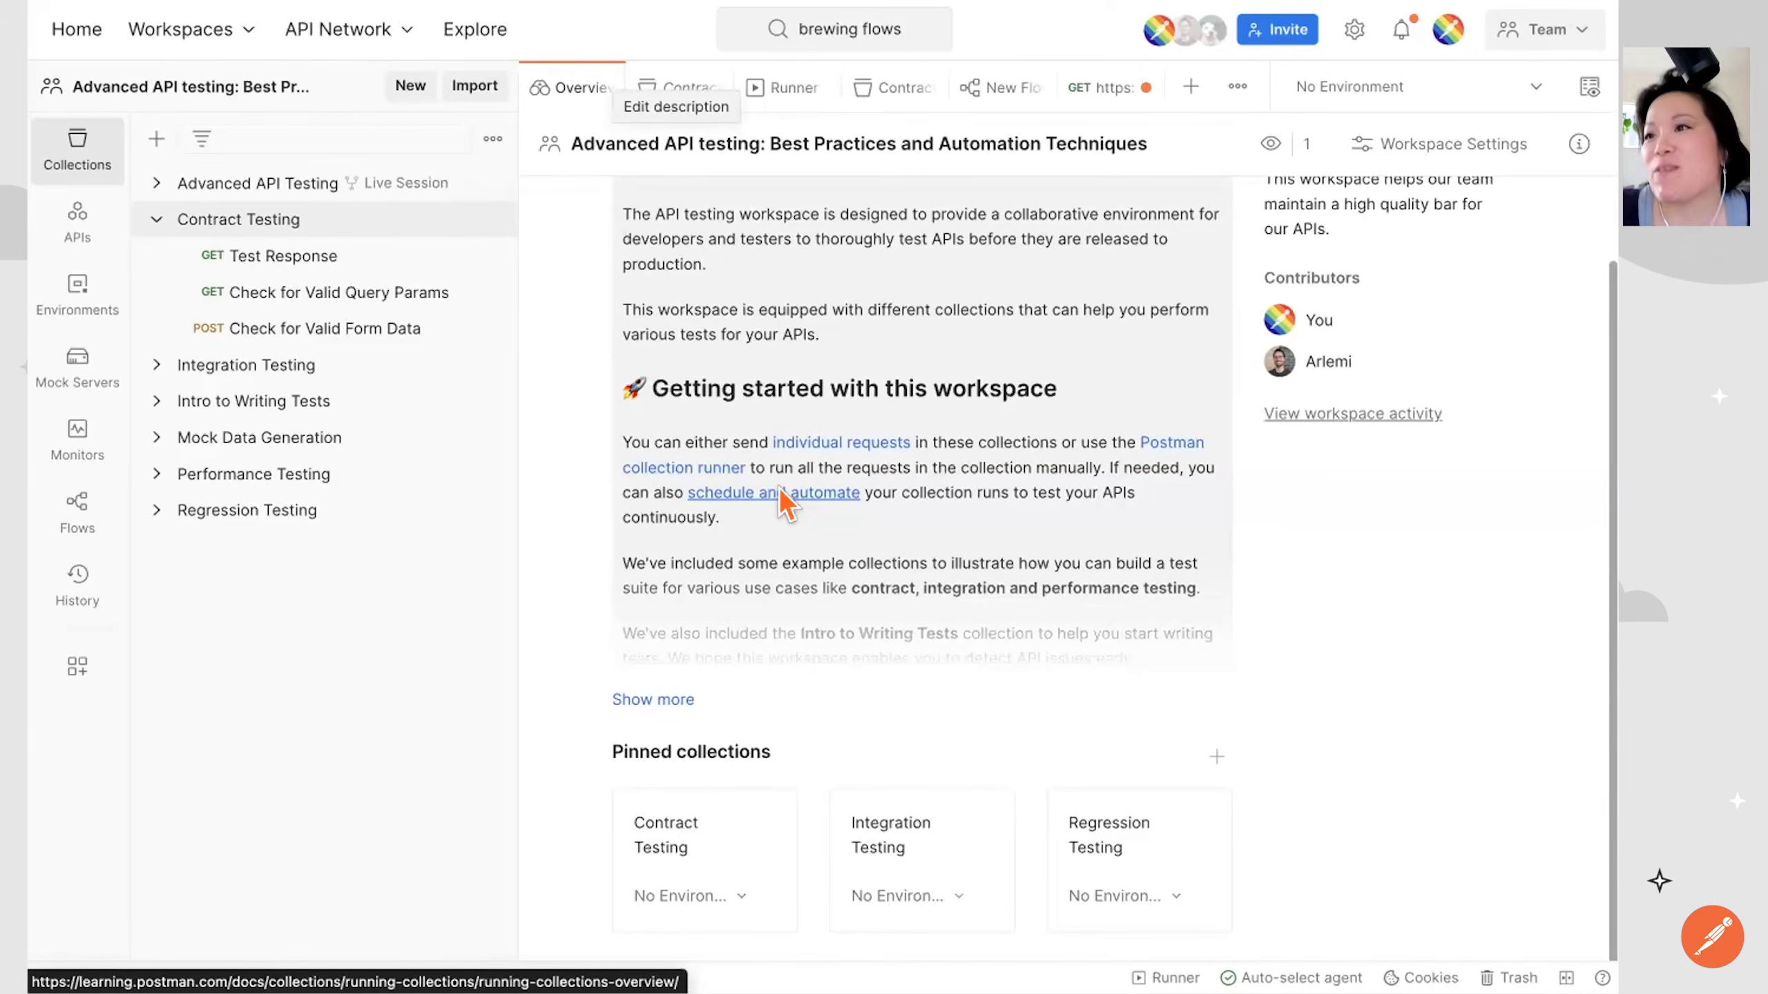
Close the webhook request without saving it, and close the Contract Testing Schedule and Runner tabs, leaving the flow open.
left_click(1117, 87)
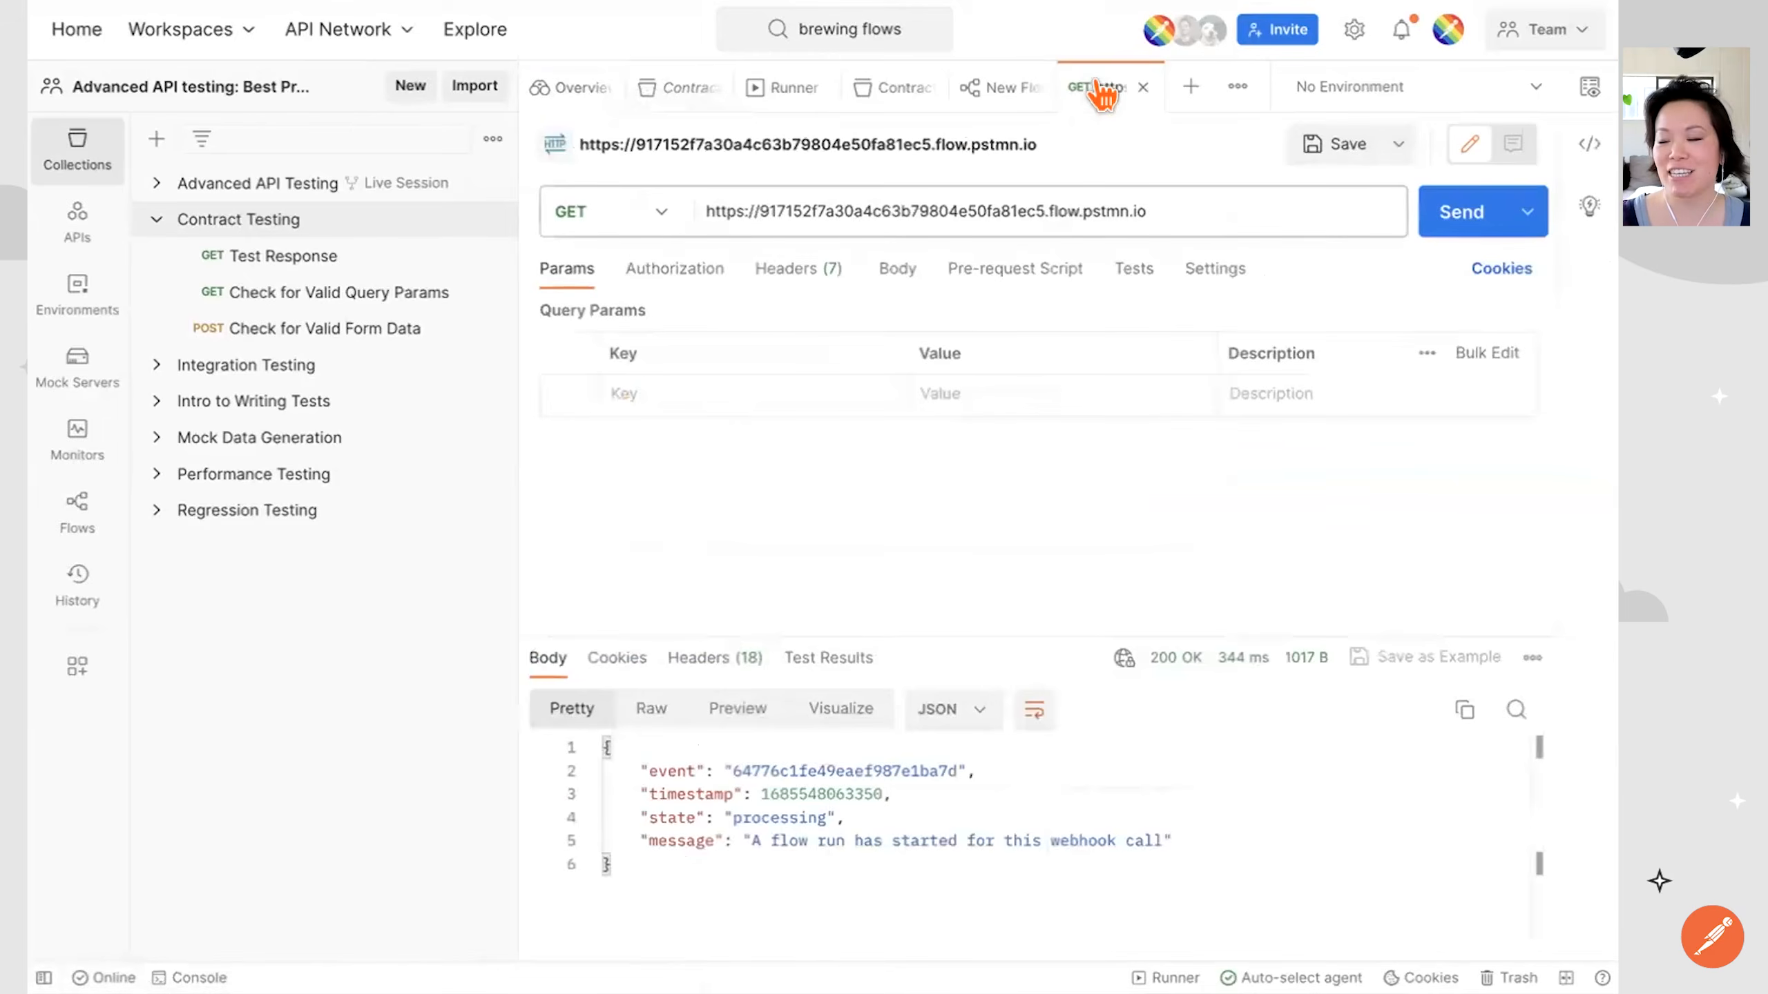
left_click(1142, 87)
left_click(643, 686)
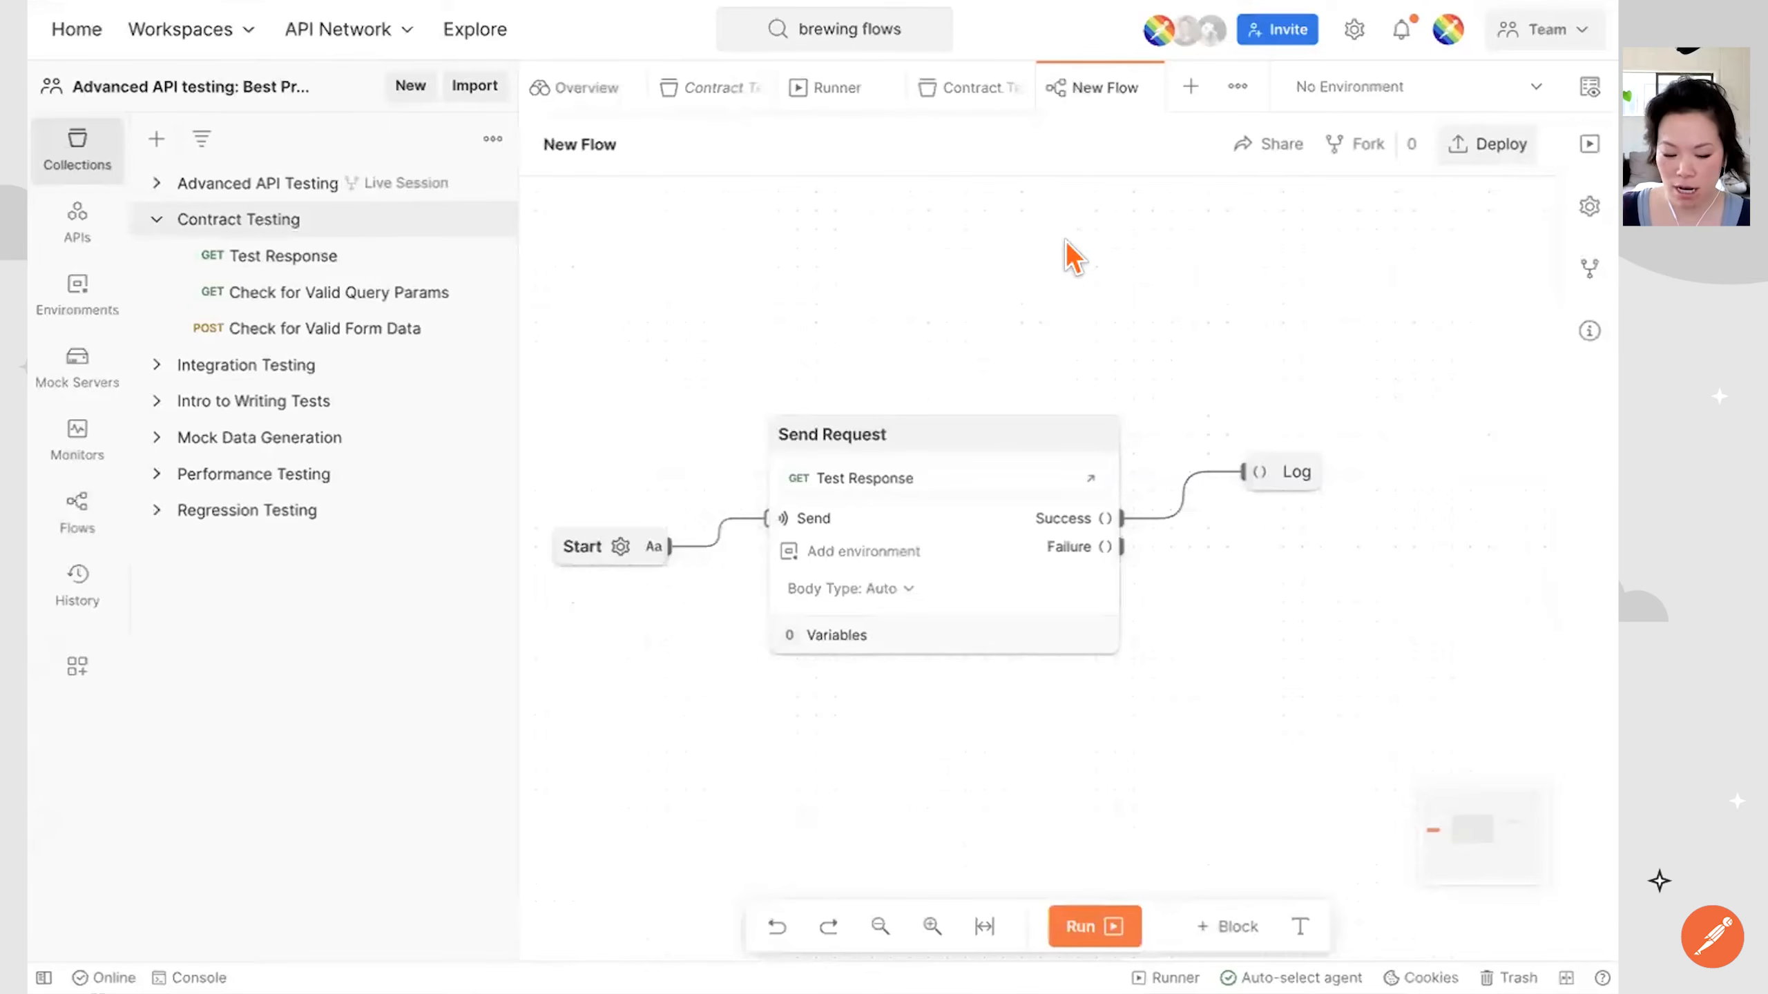
left_click(1006, 87)
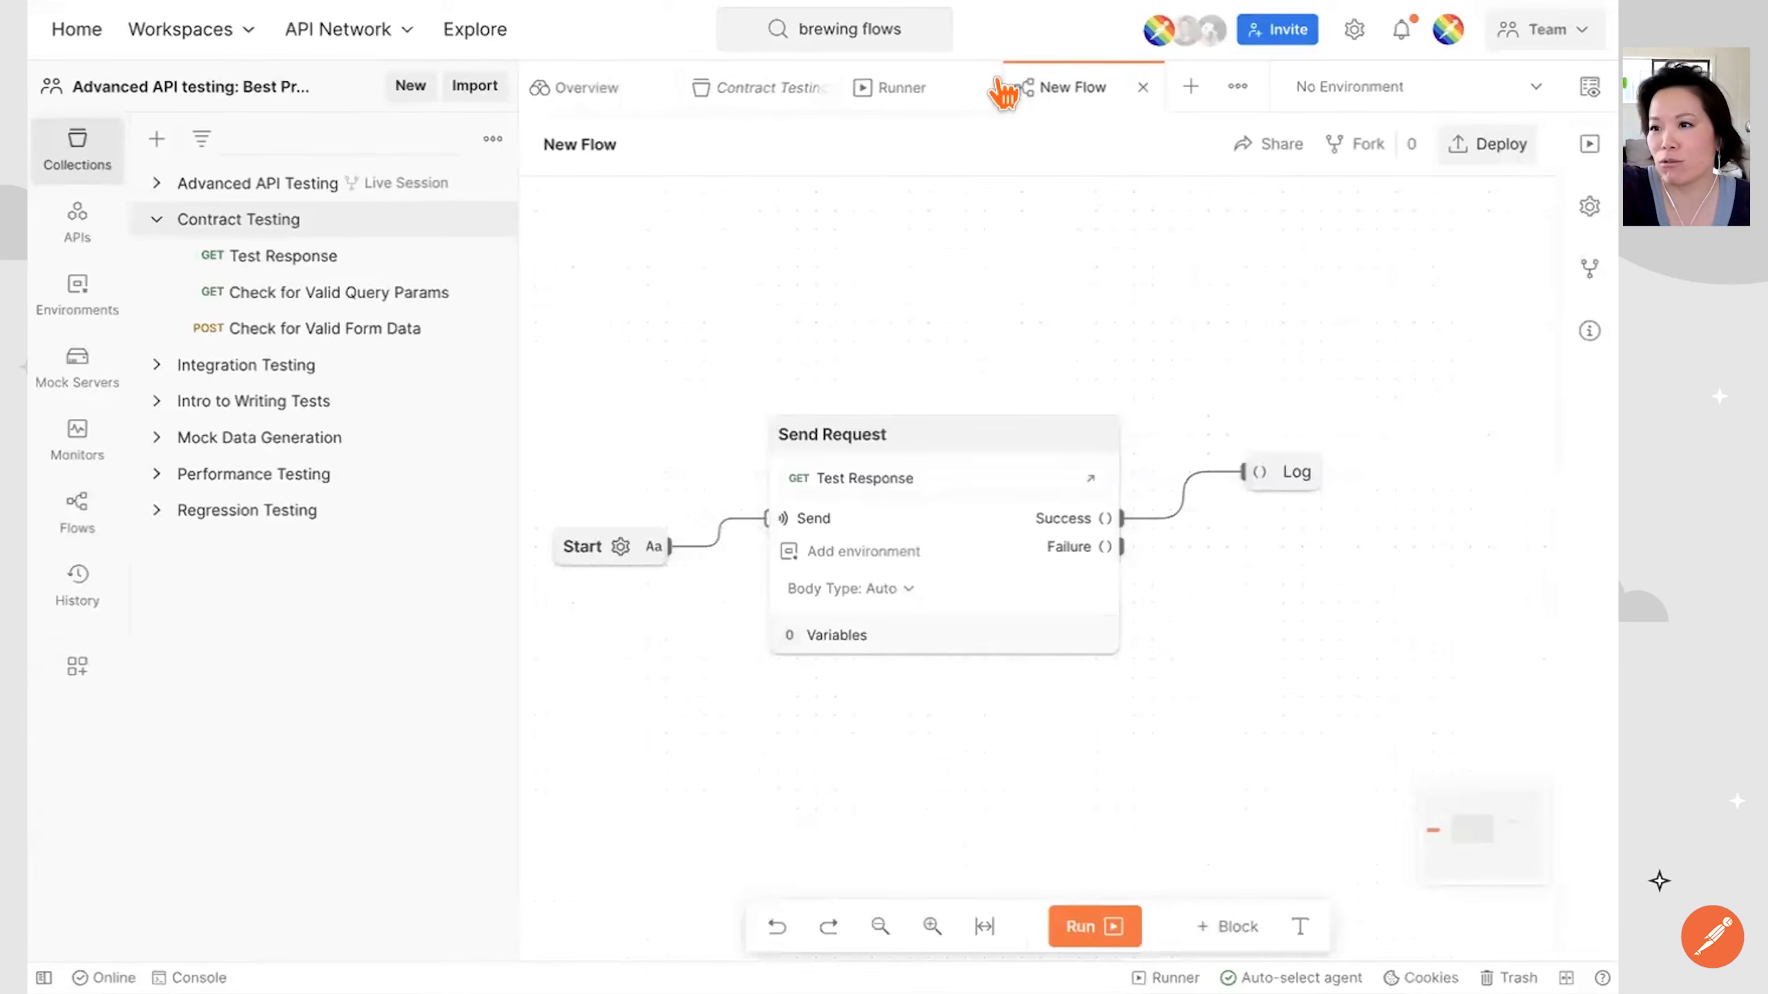
left_click(978, 88)
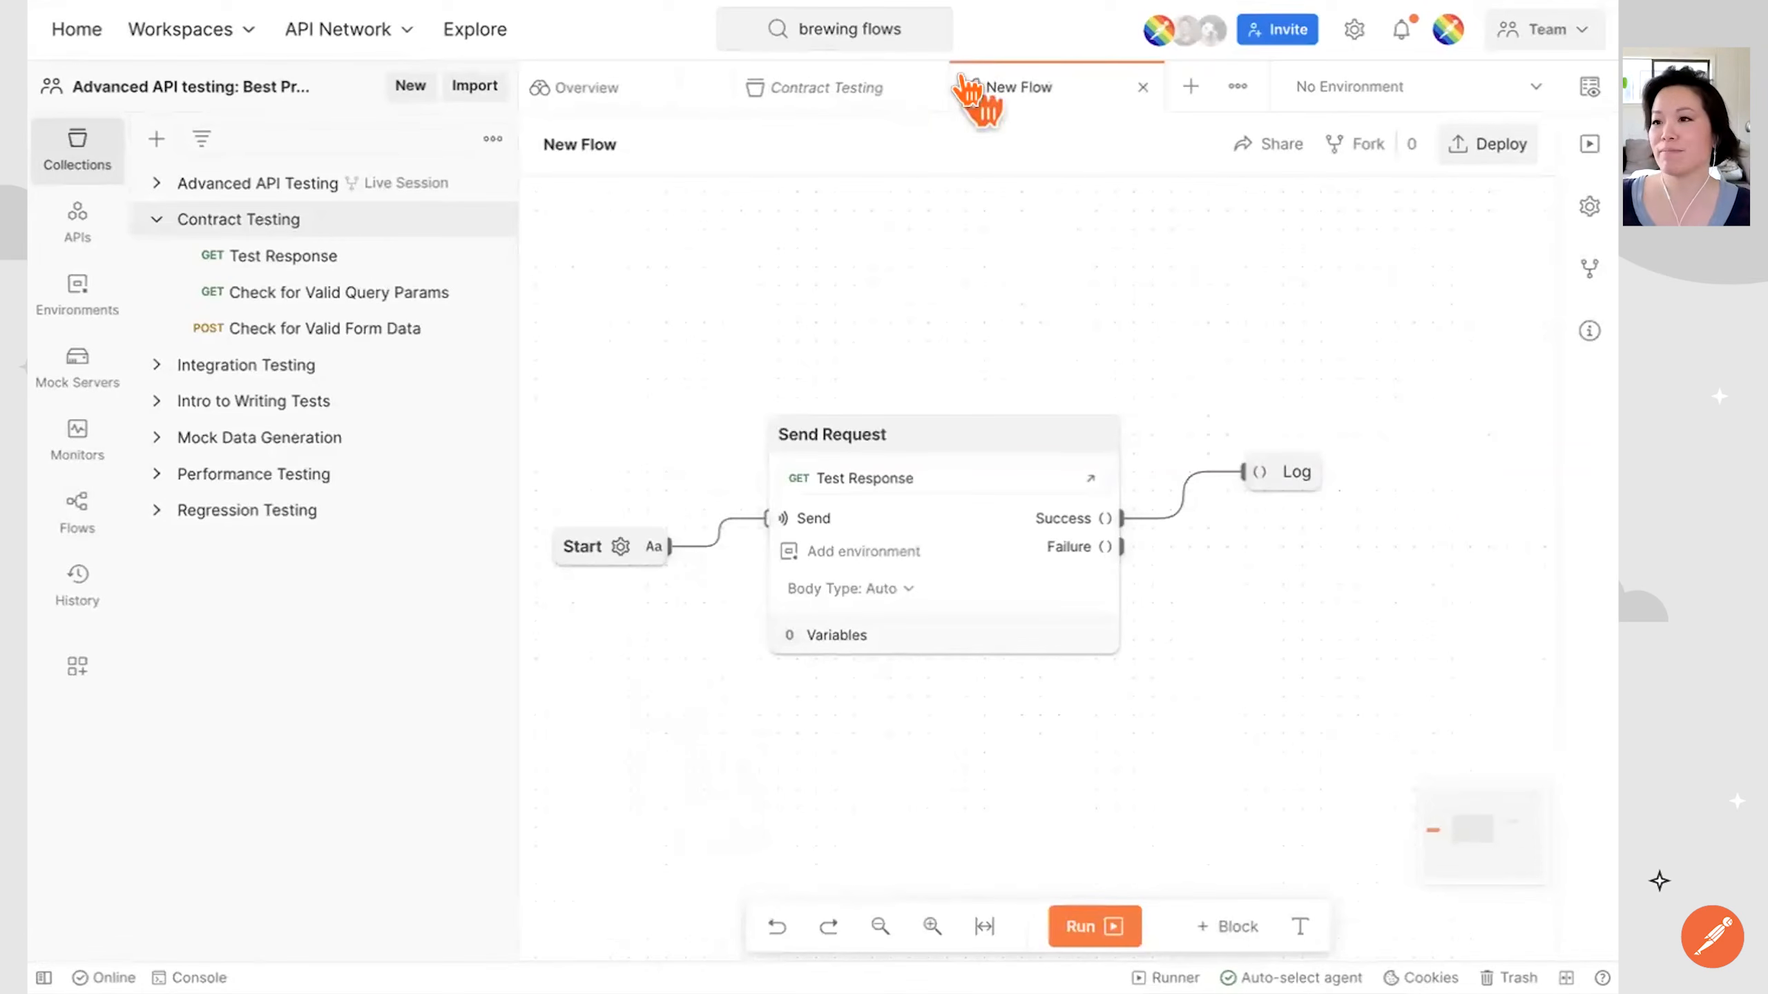
left_click_drag(808, 359, 875, 356)
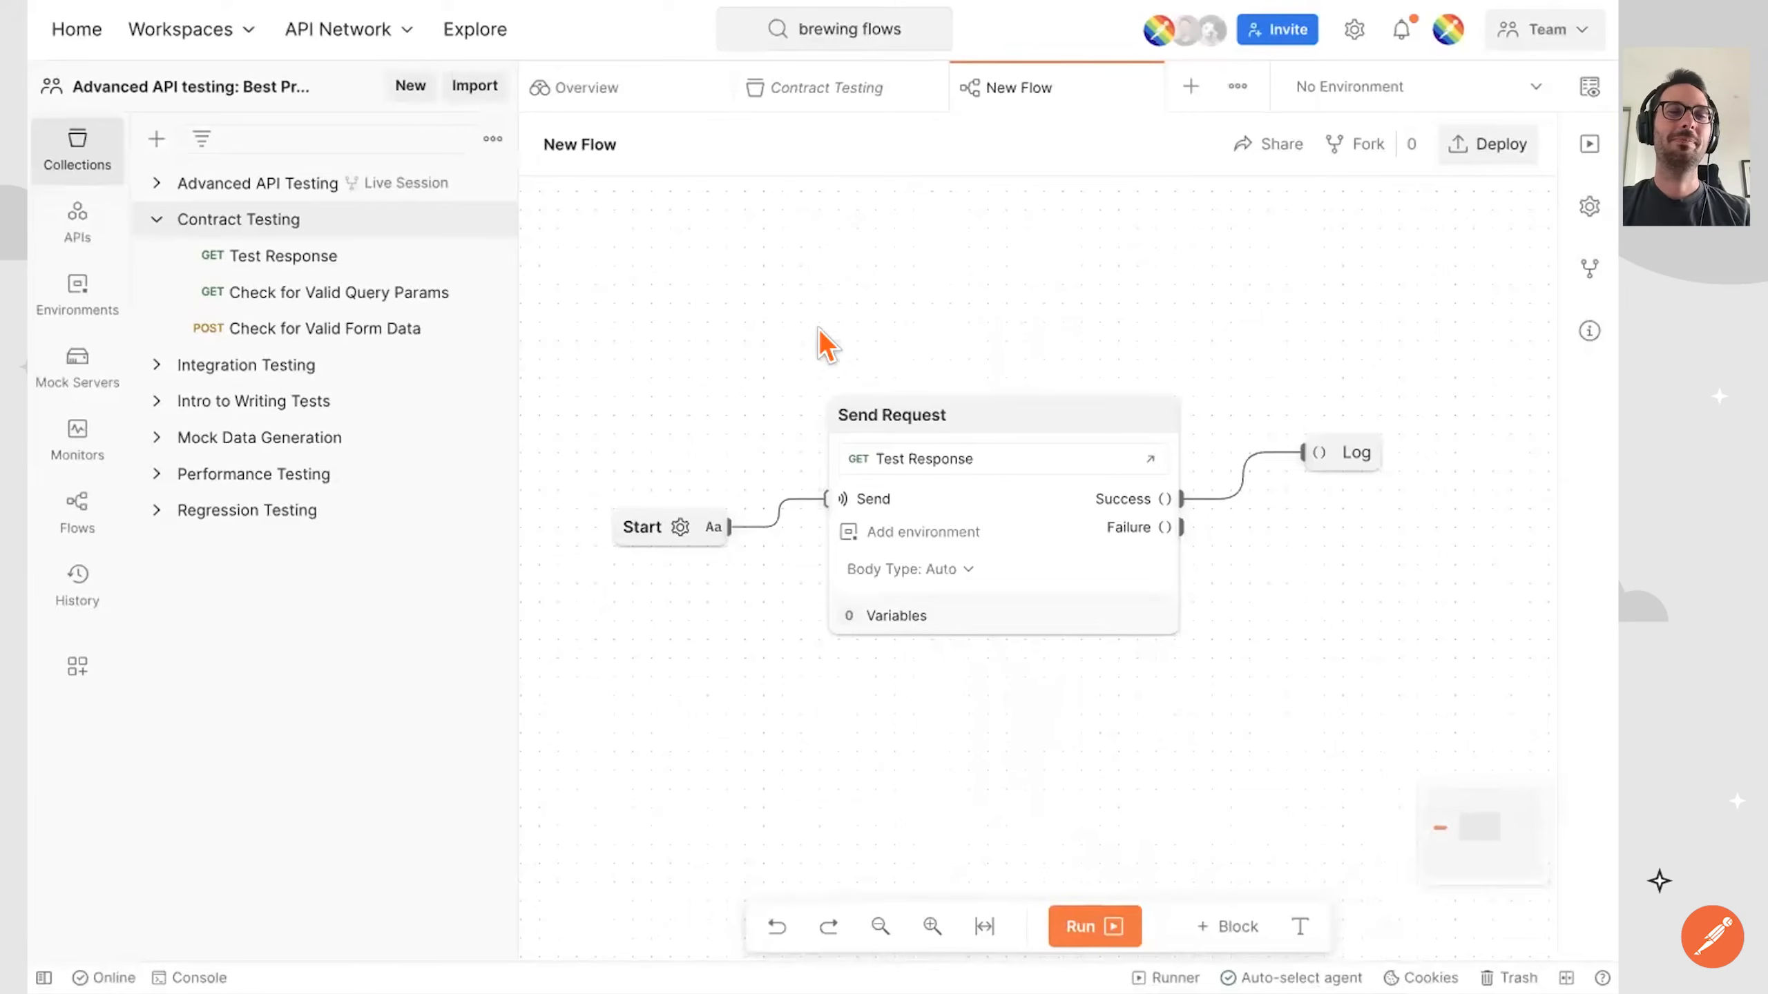
Show the Automate runs via CLI option in the Contract Testing collection's runner, and return to New Flow through the workspace's flows.
left_click(264, 230)
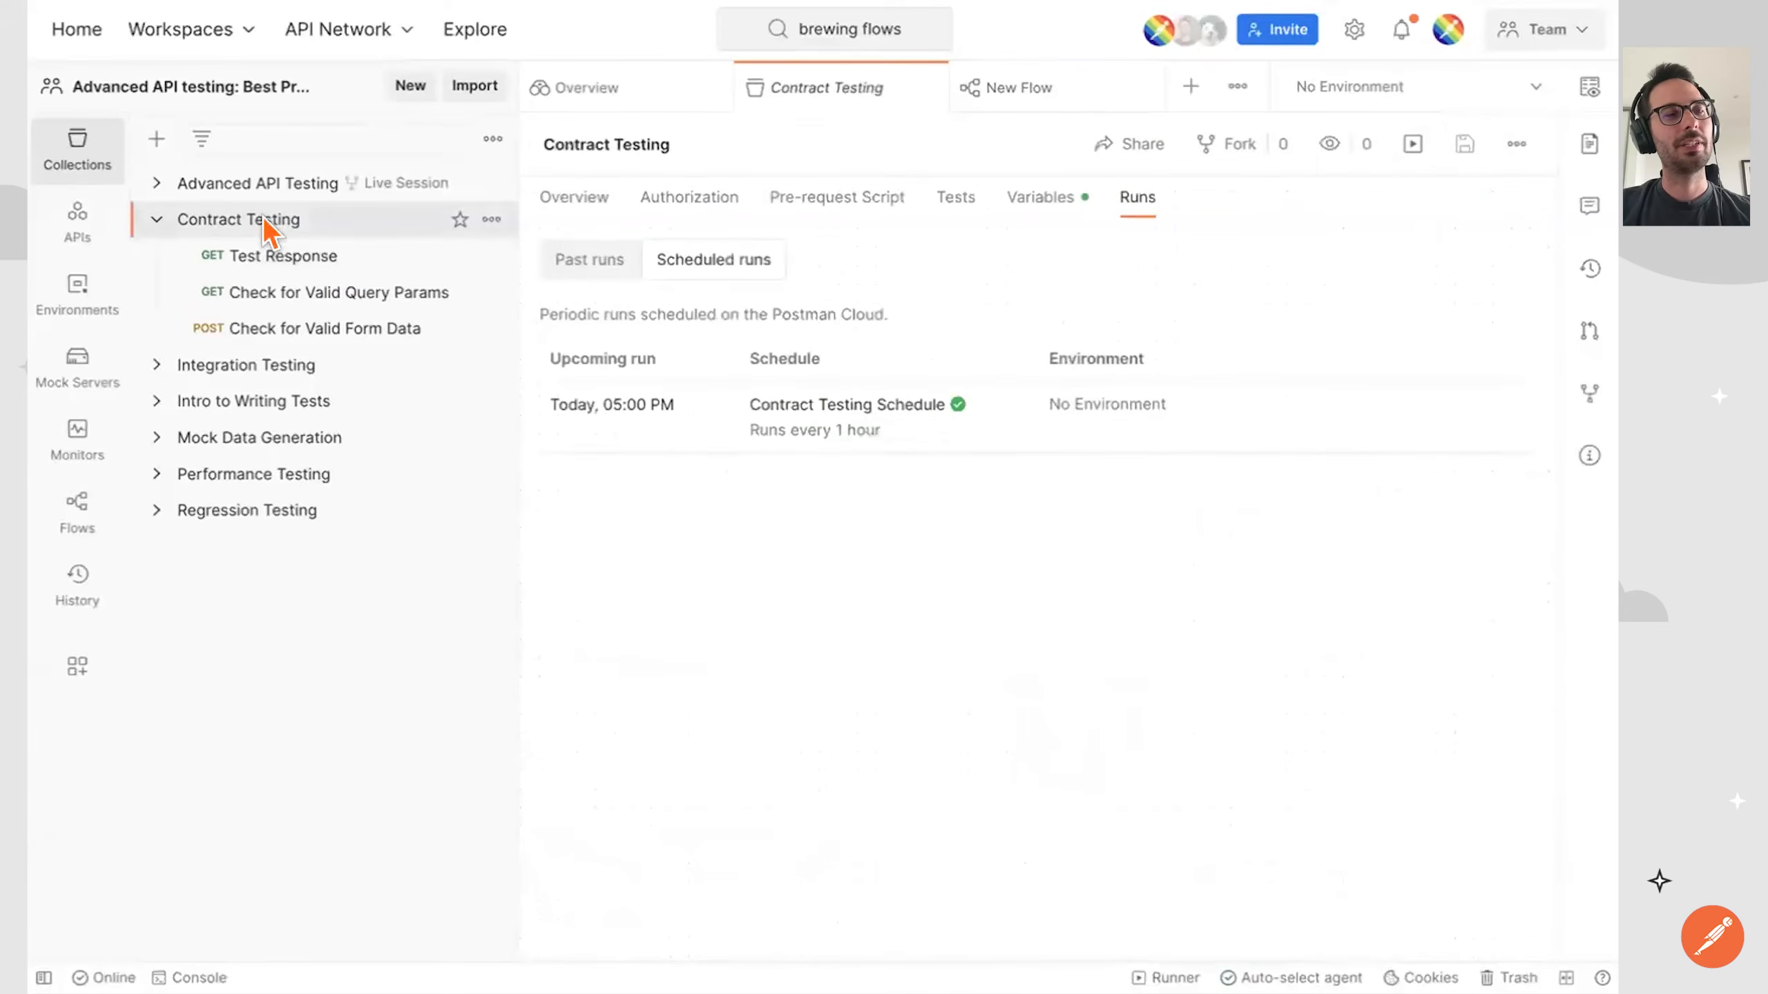
left_click(1413, 144)
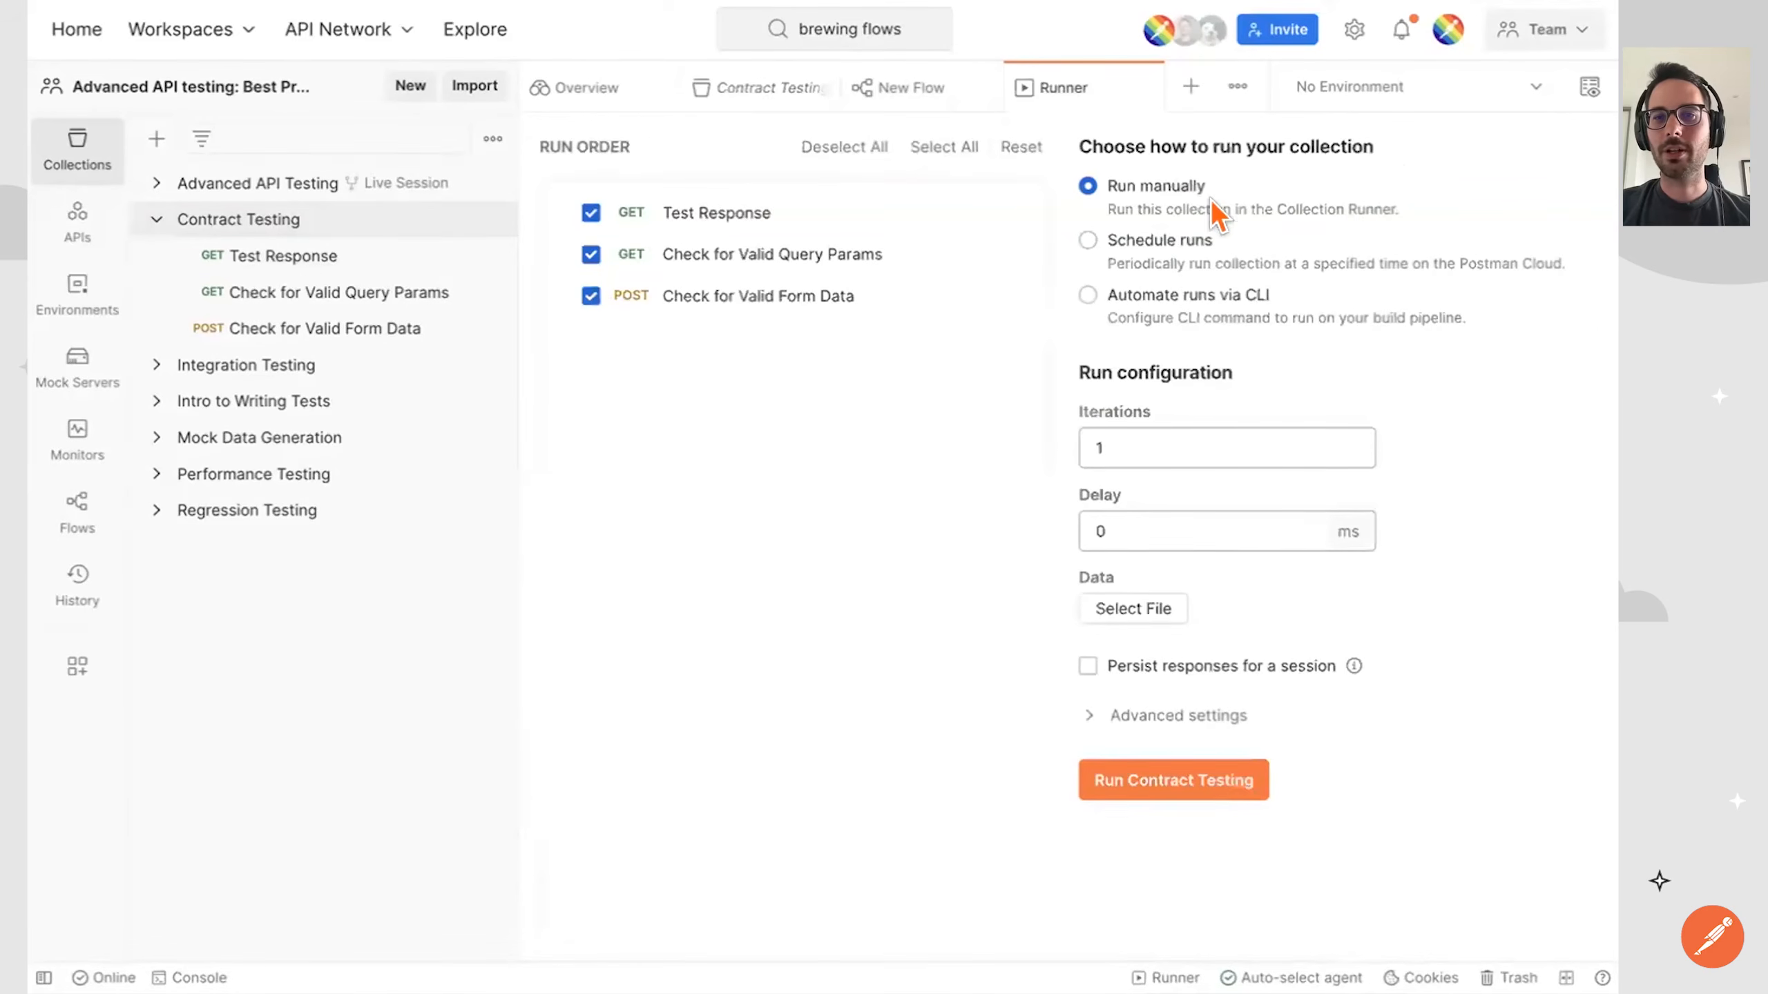
left_click(1176, 296)
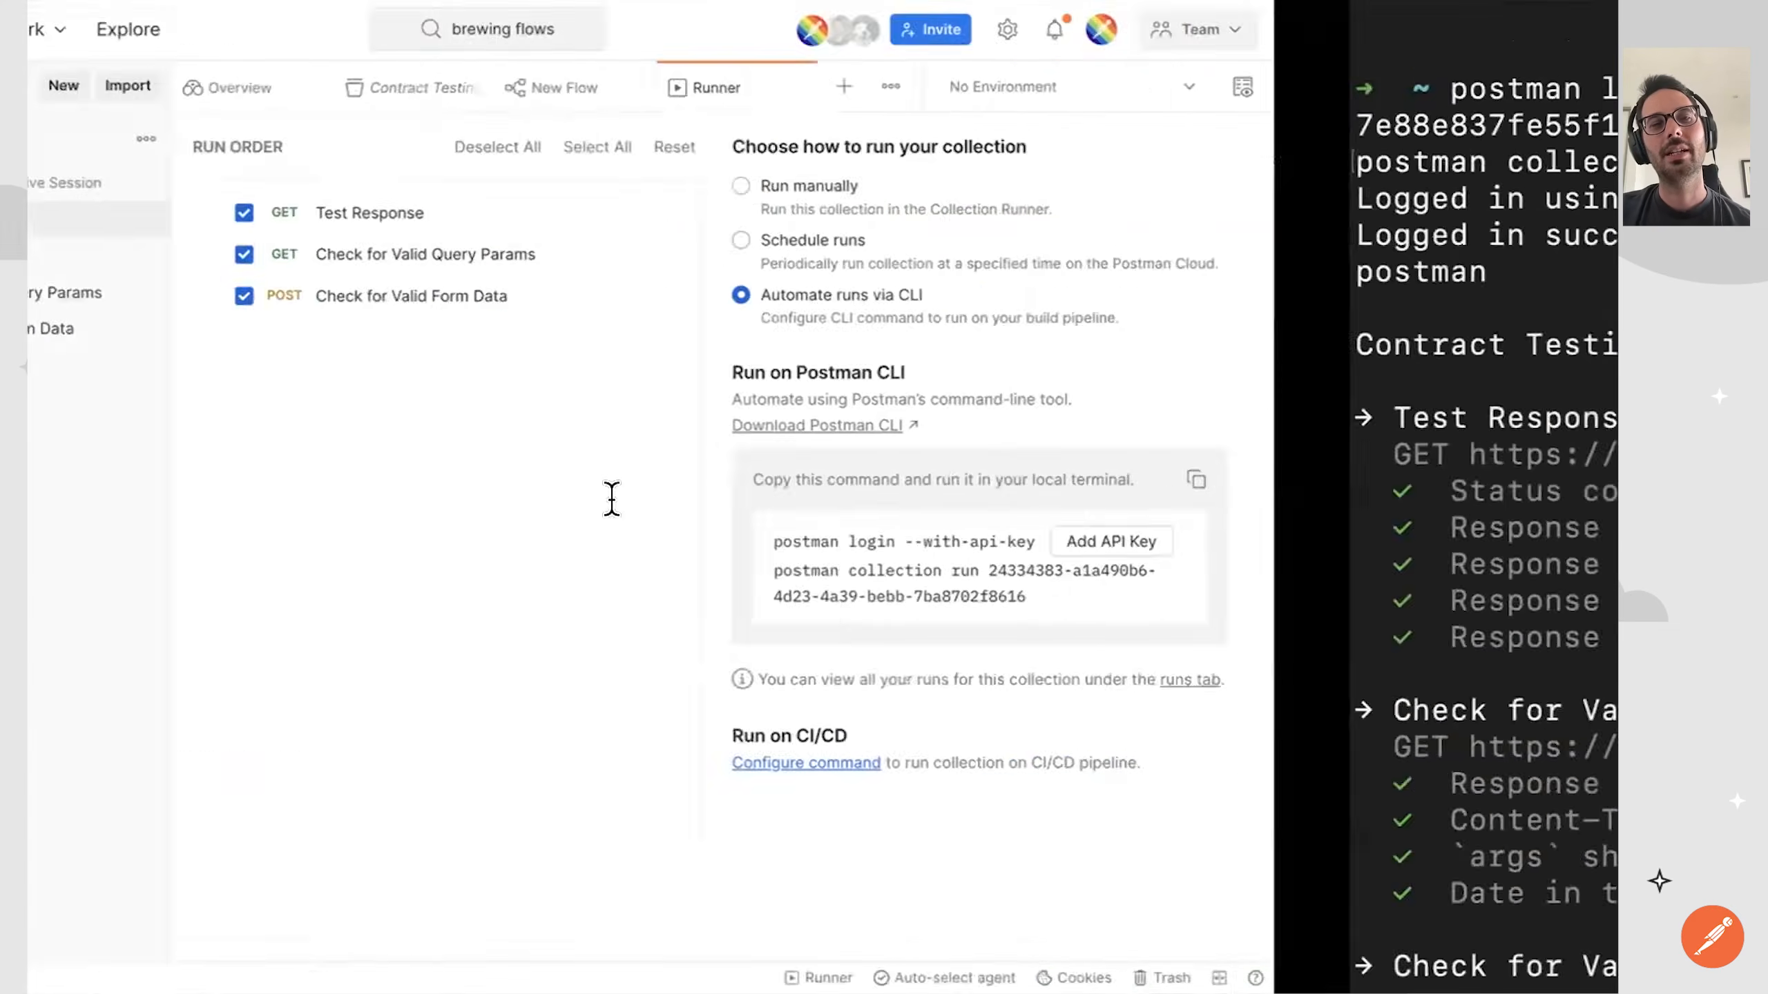
left_click(92, 517)
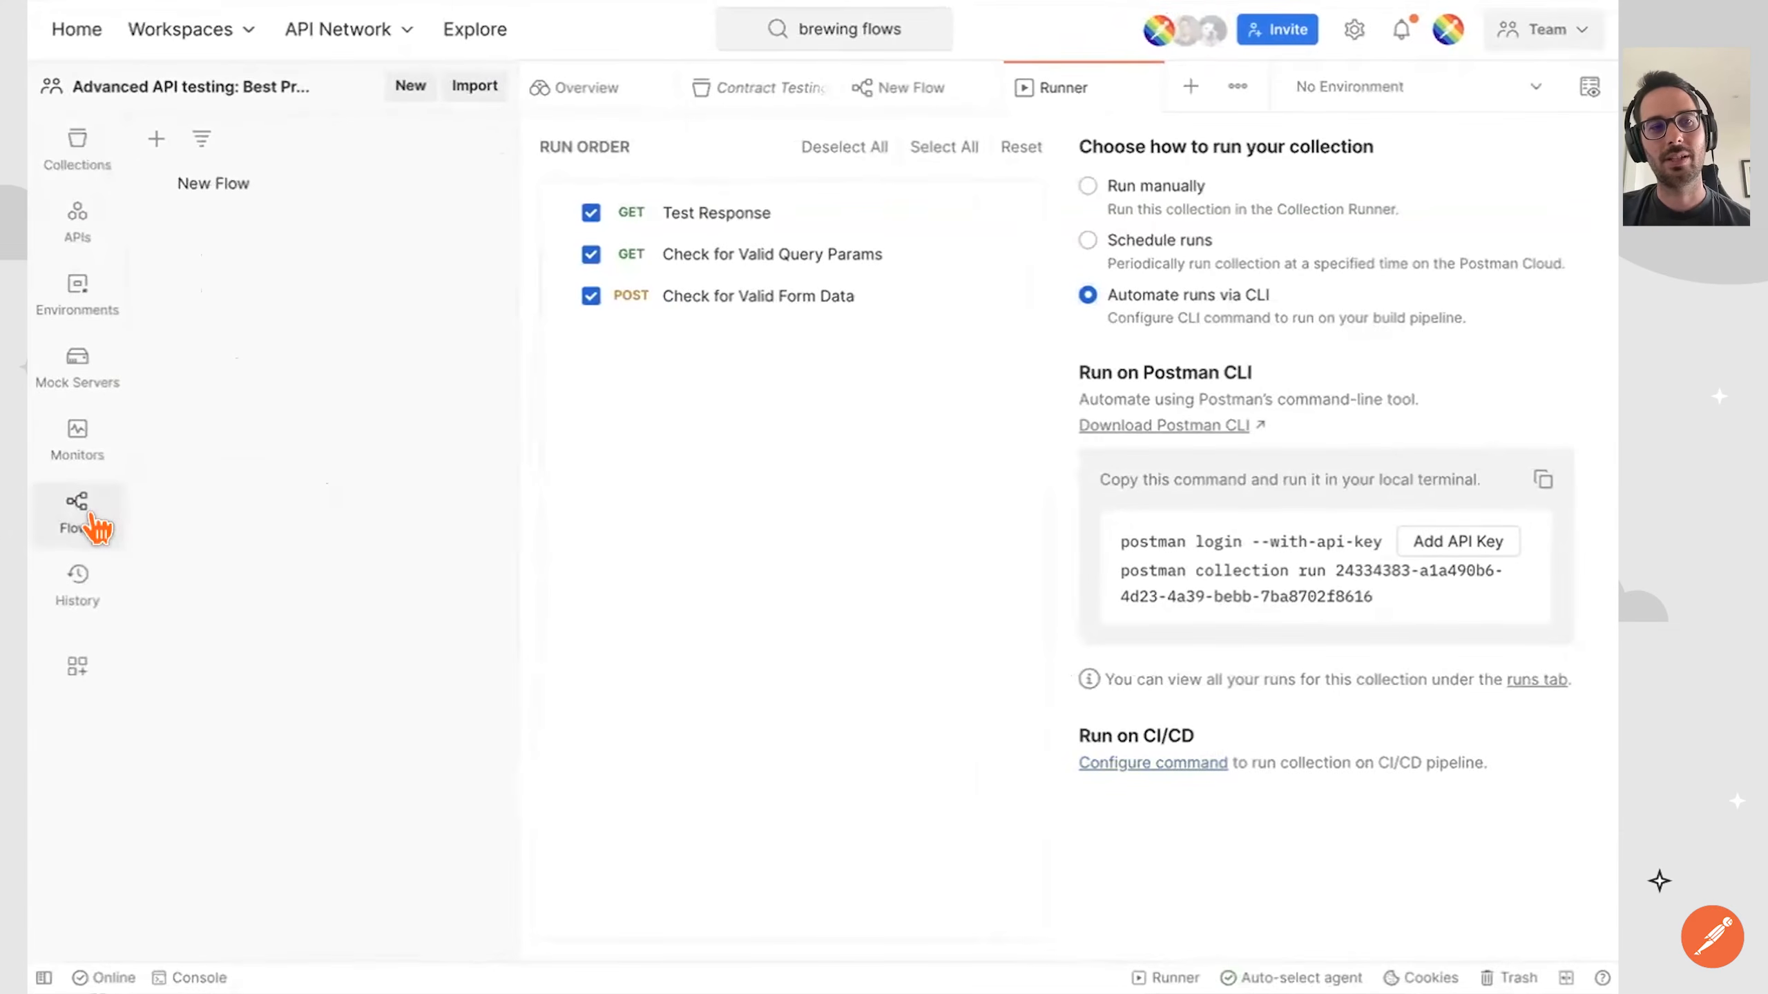
left_click(242, 185)
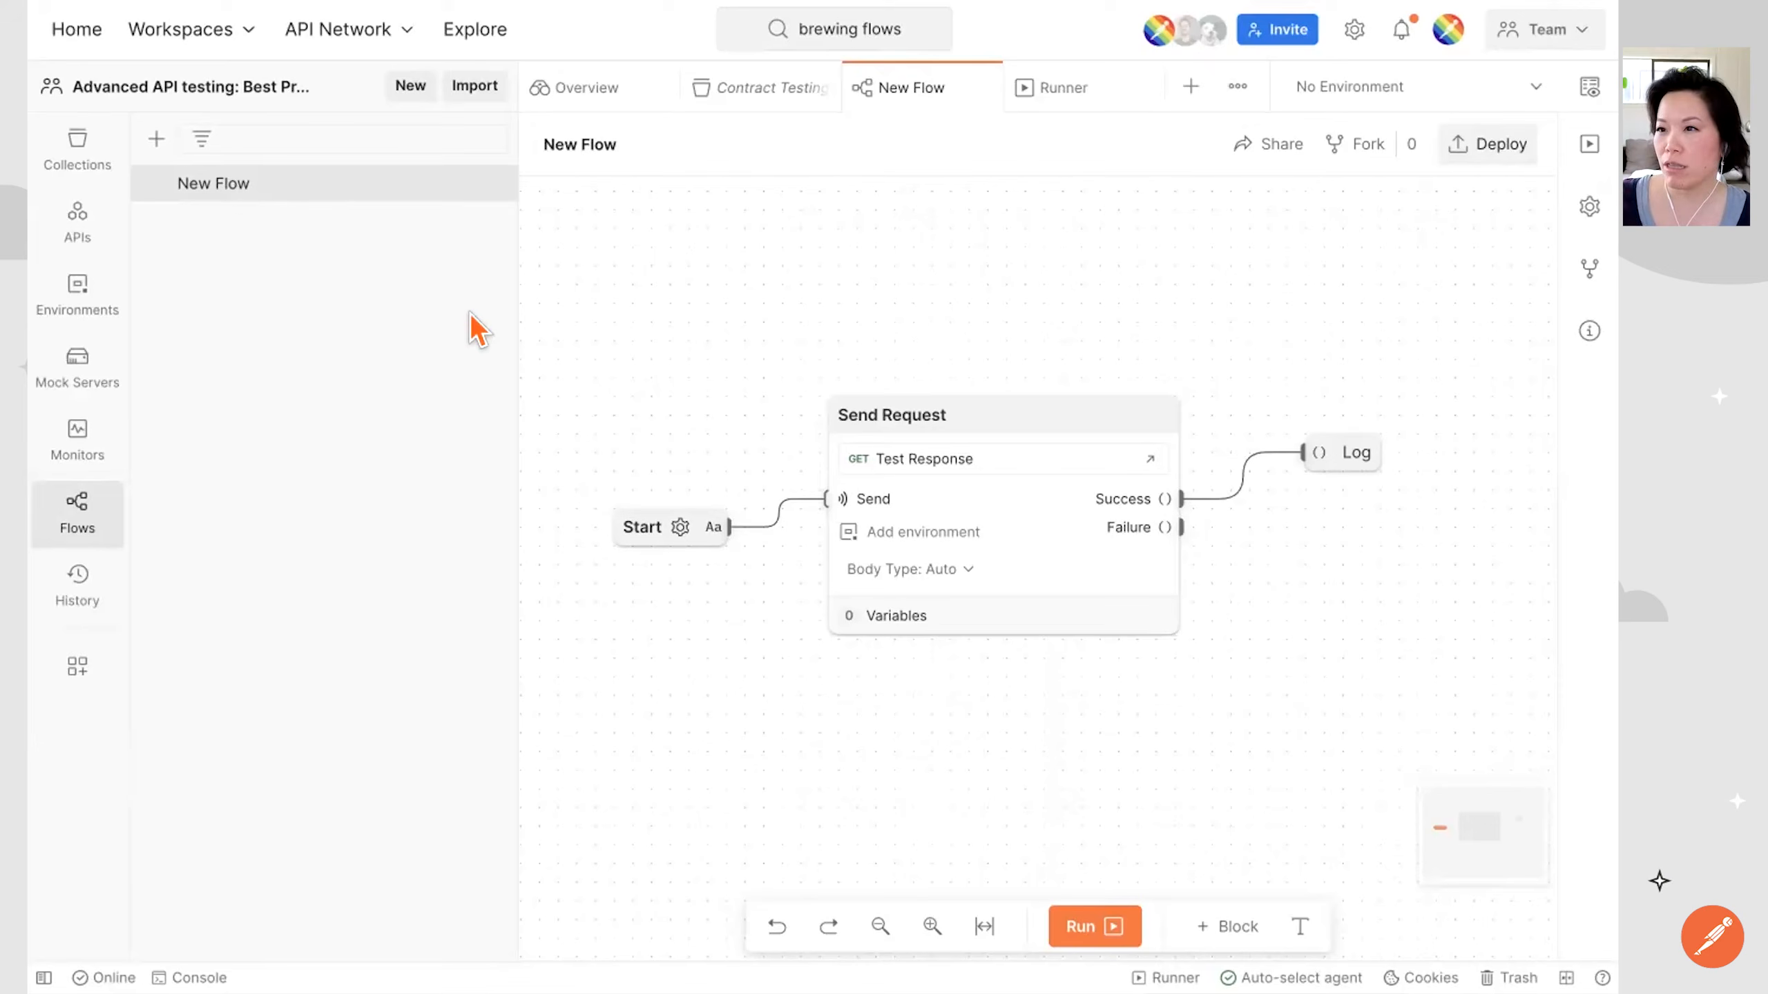
Bring up the Contract Testing collection's run configuration again from the workspace's collections, and list the workspace's flows.
left_click(77, 150)
left_click(240, 219)
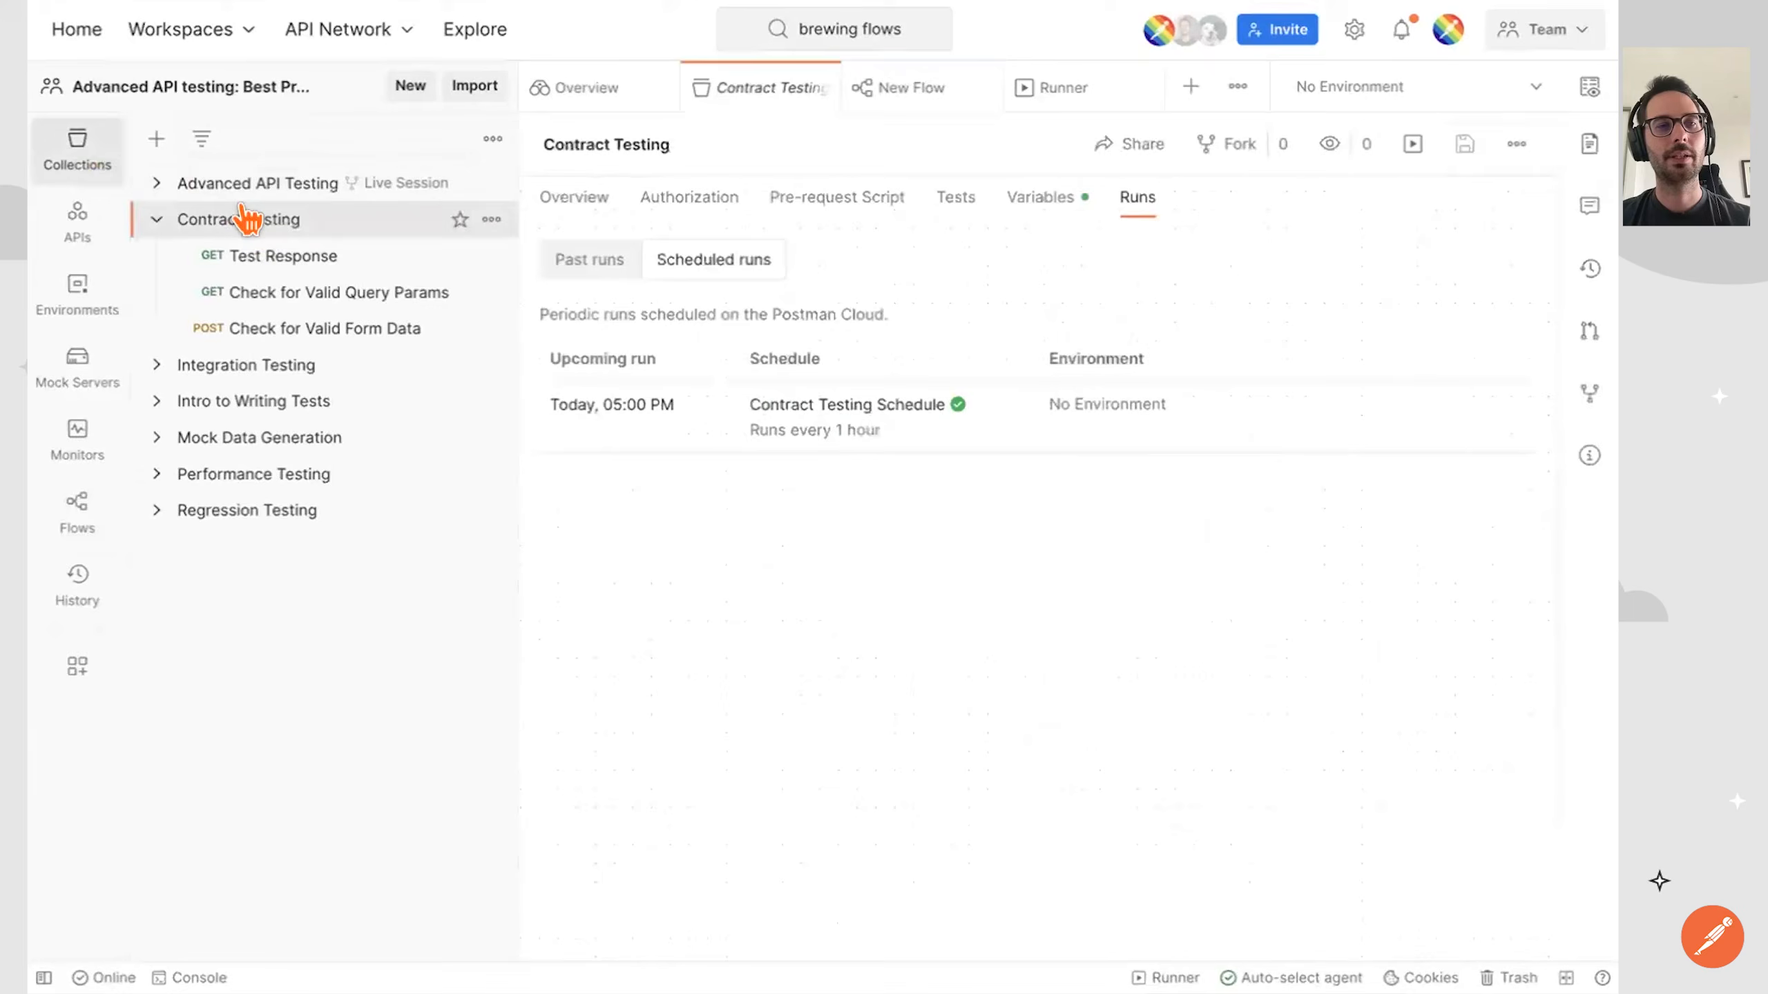
left_click(1410, 145)
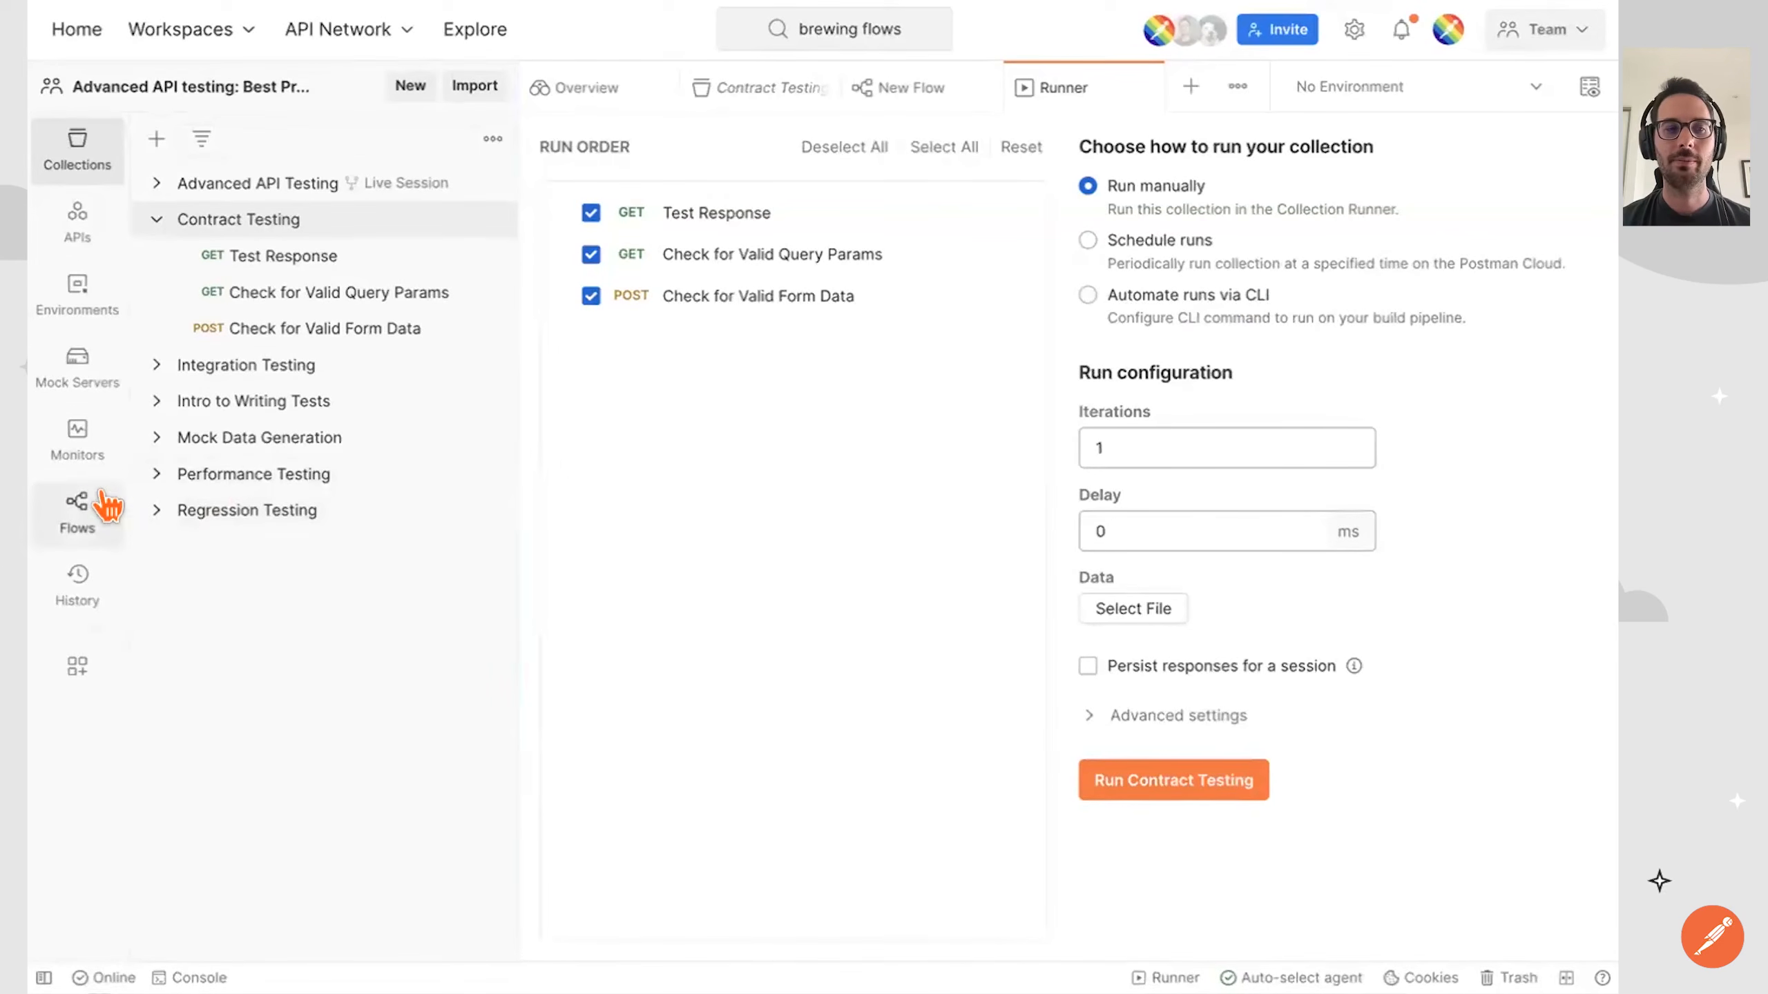
left_click(80, 507)
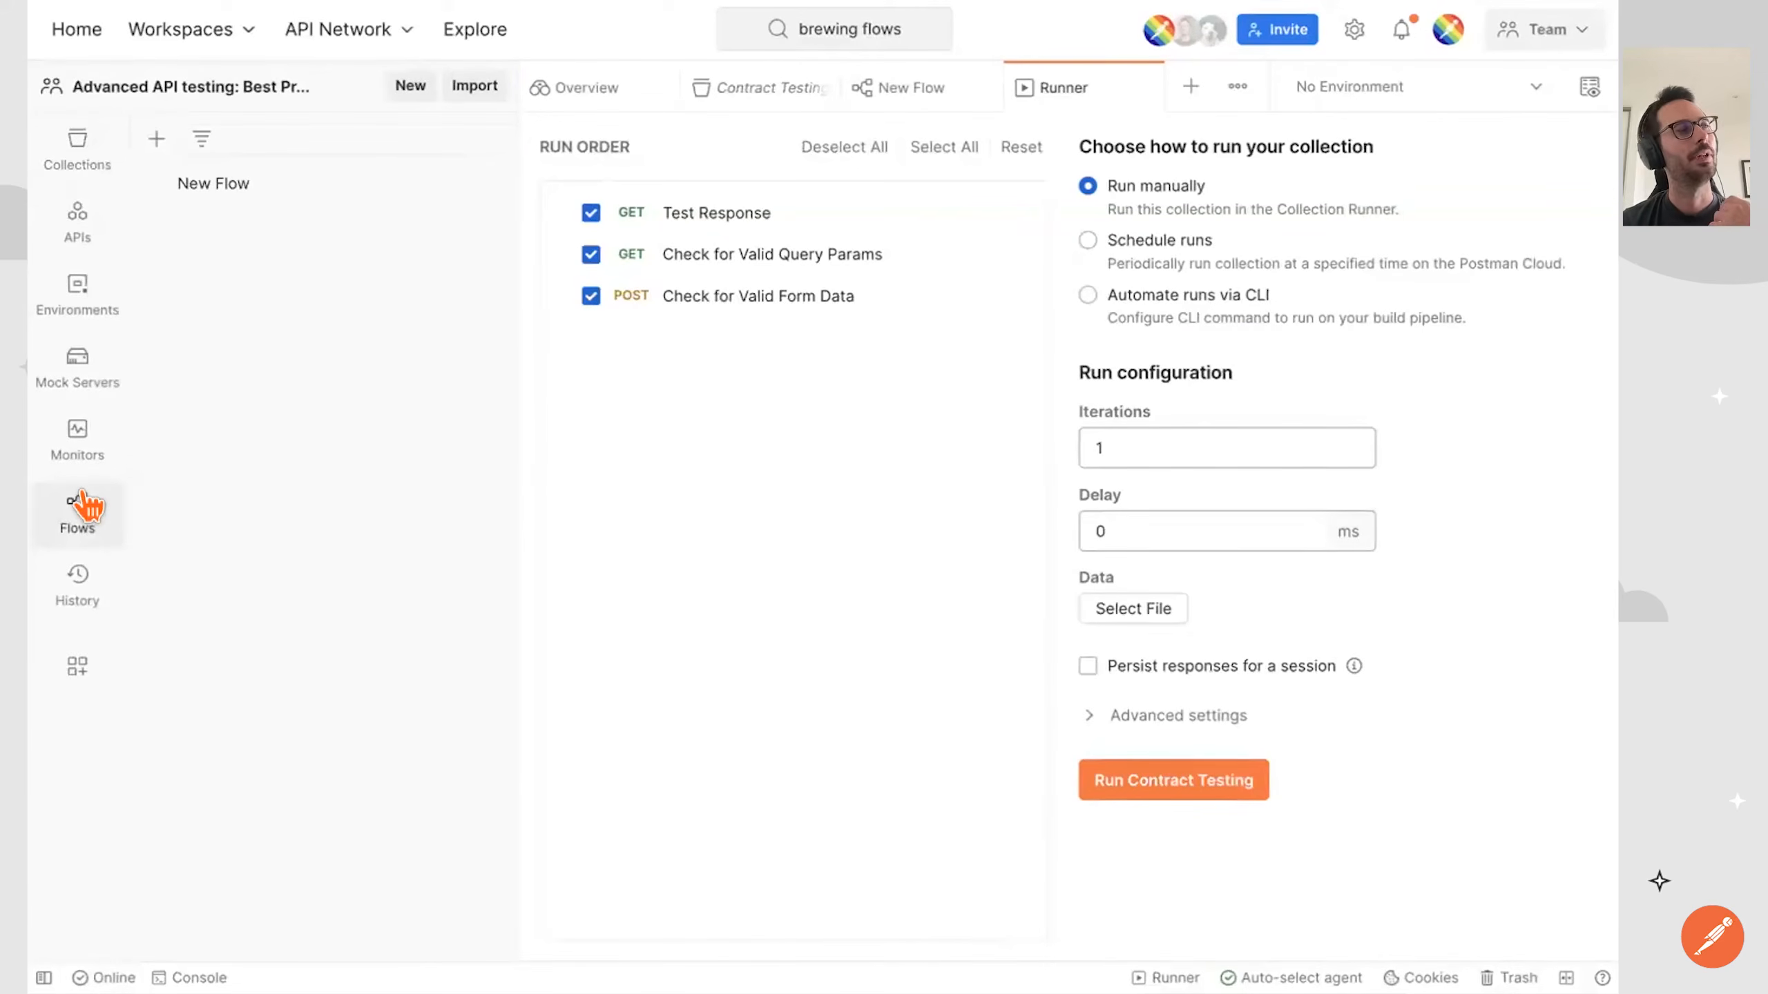